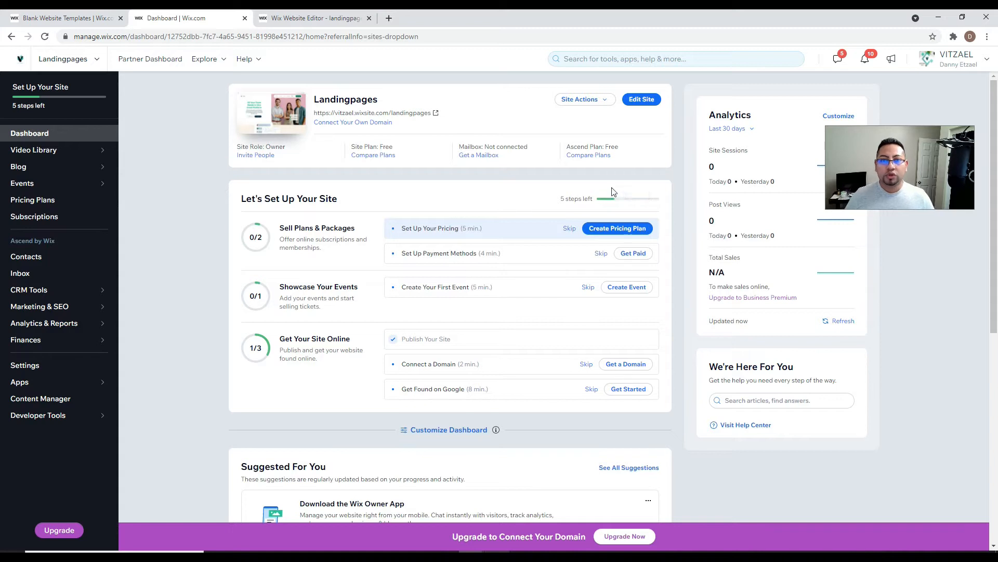
- From the Wix Dashboard, open the landingpages site with its Unite template in the Editor
click(641, 98)
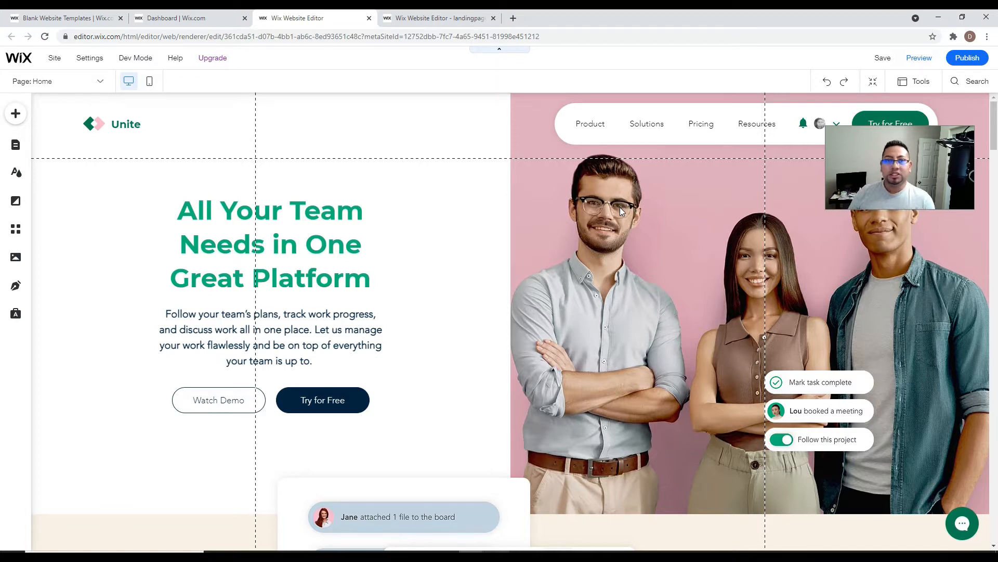
click(515, 18)
text(vitzael.com)
key(Return)
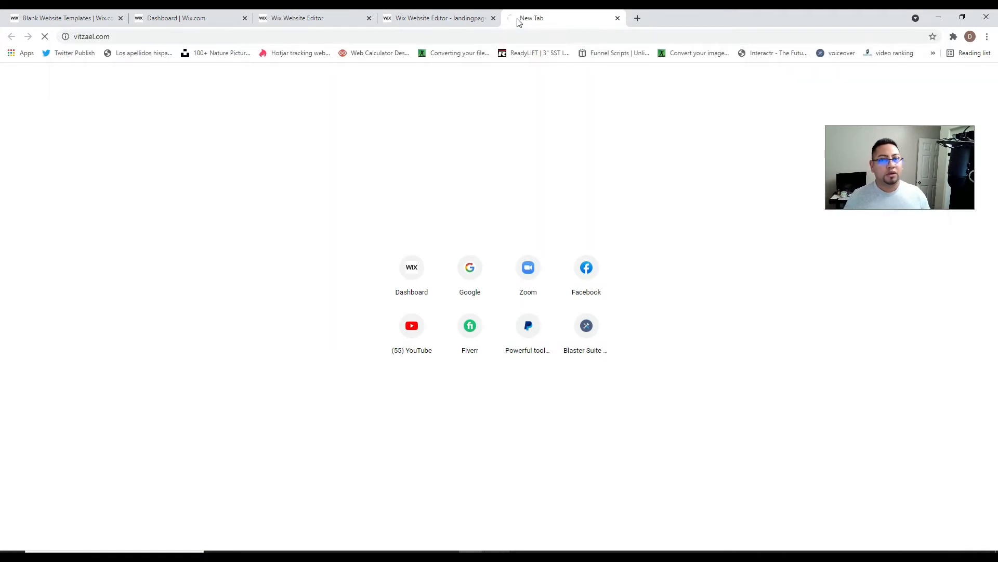
click(489, 36)
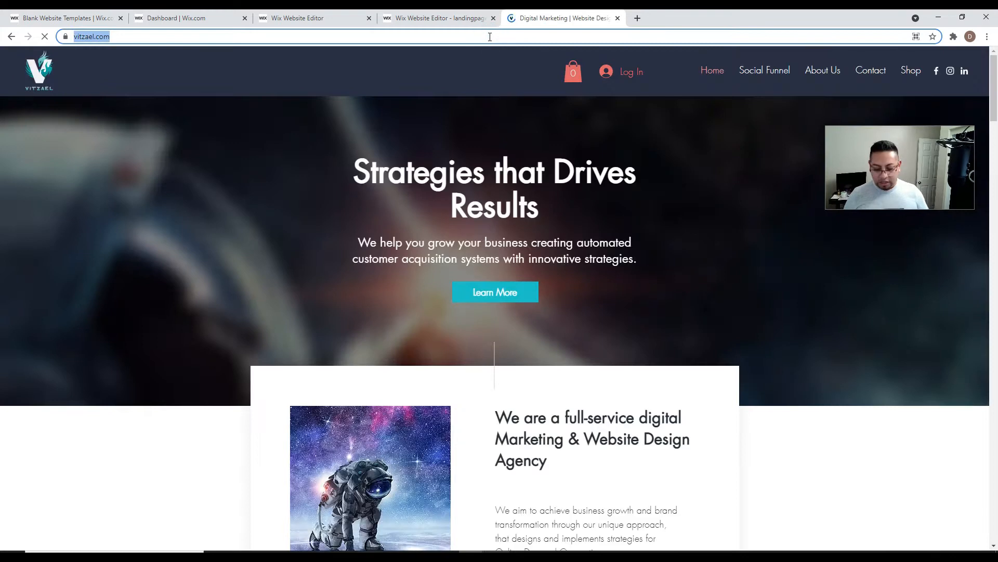
click(490, 36)
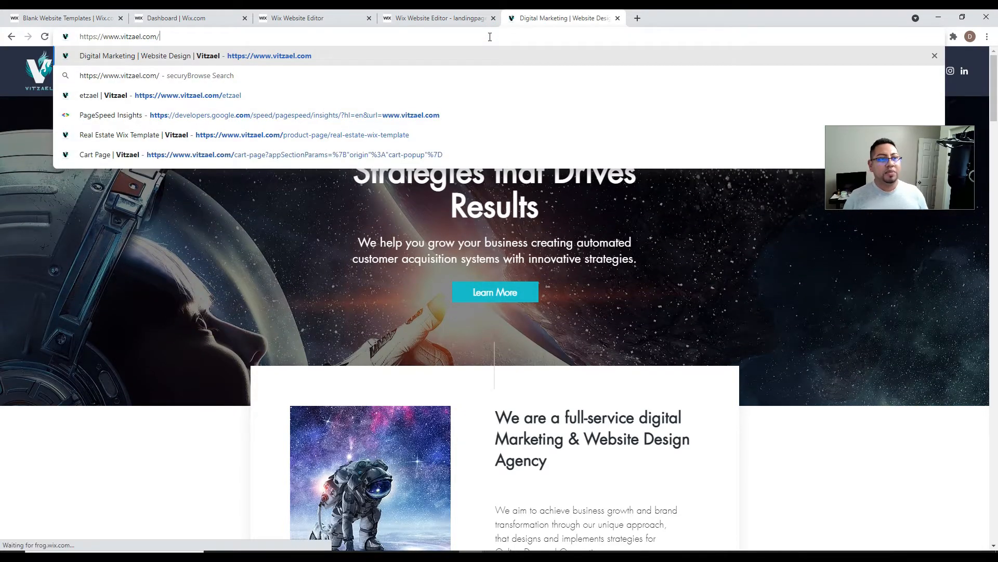
text(etzael)
key(Return)
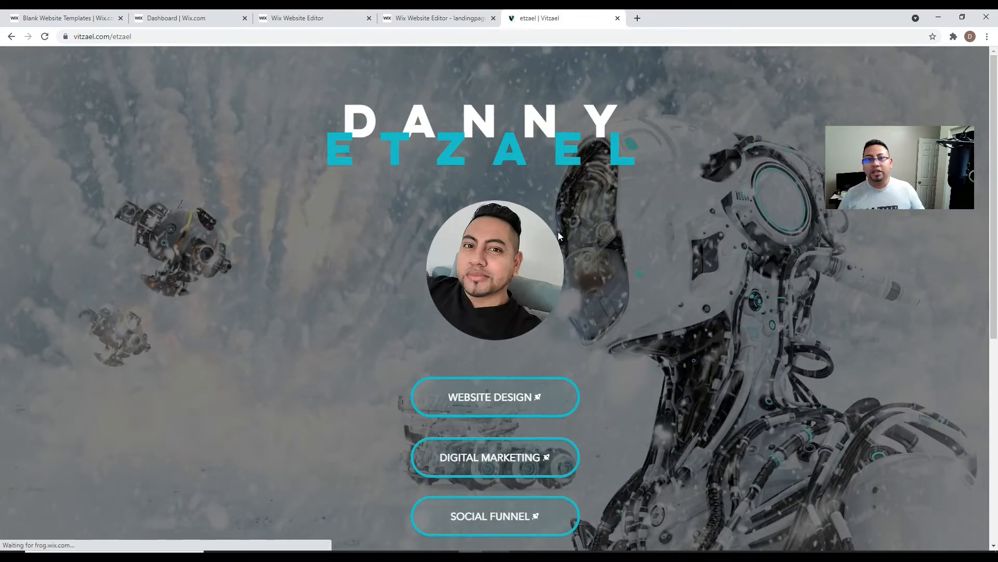
scroll(557, 232, down, 7)
scroll(569, 303, up, 7)
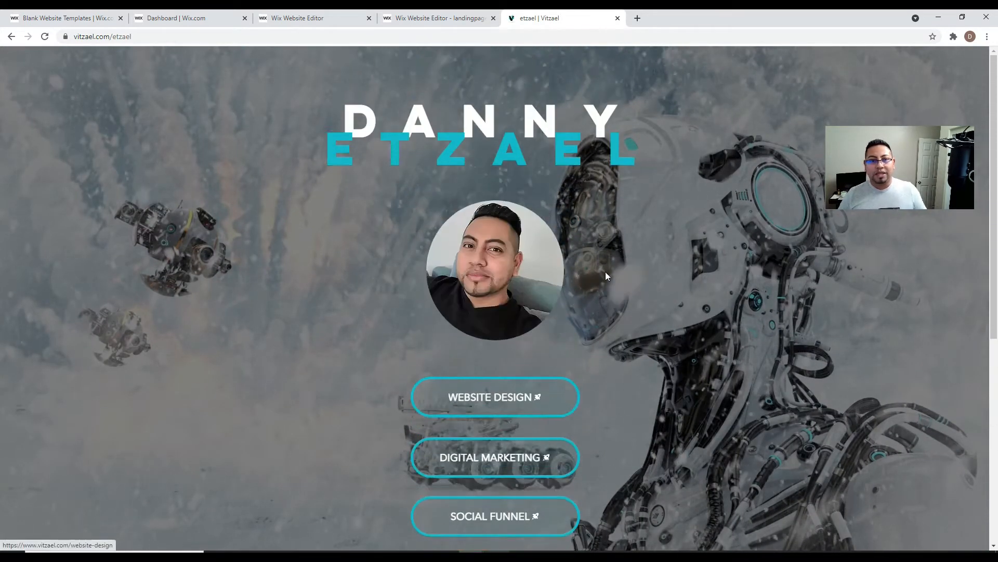
scroll(596, 312, down, 4)
scroll(598, 323, down, 3)
scroll(509, 262, up, 3)
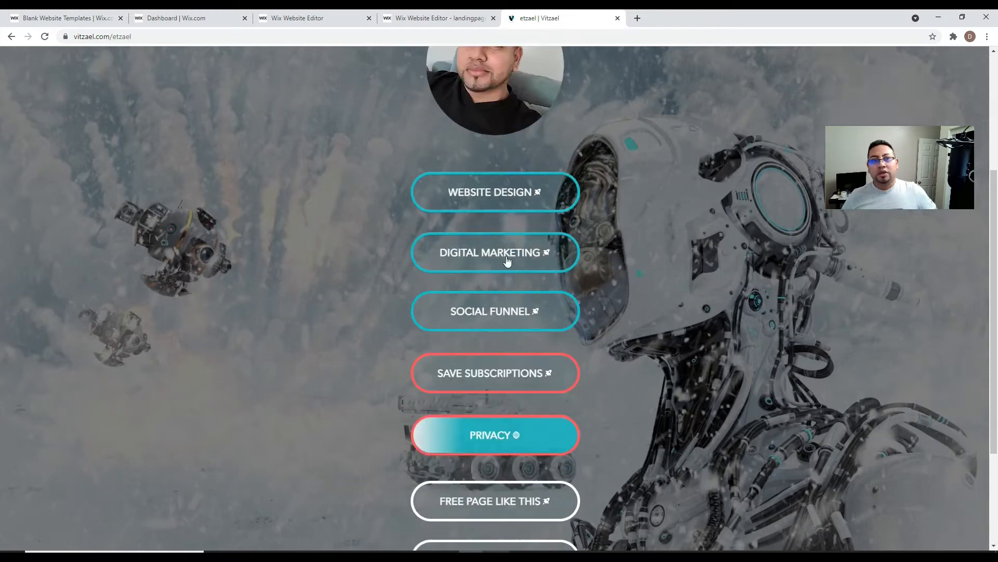
click(102, 35)
click(153, 36)
mouse_move(153, 37)
mouse_down()
mouse_move(109, 37)
mouse_move(173, 38)
mouse_up()
click(156, 35)
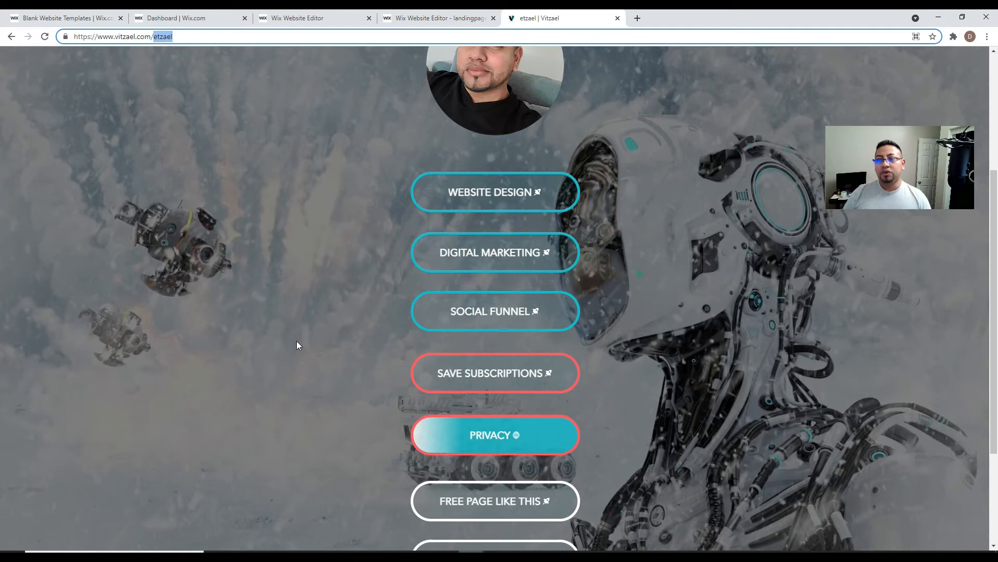
scroll(465, 337, up, 1)
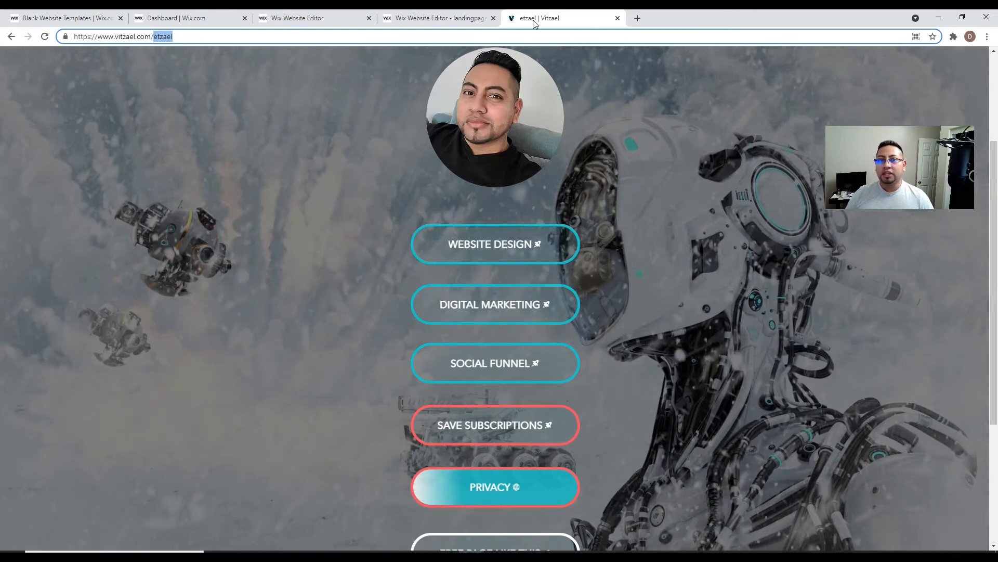
click(618, 19)
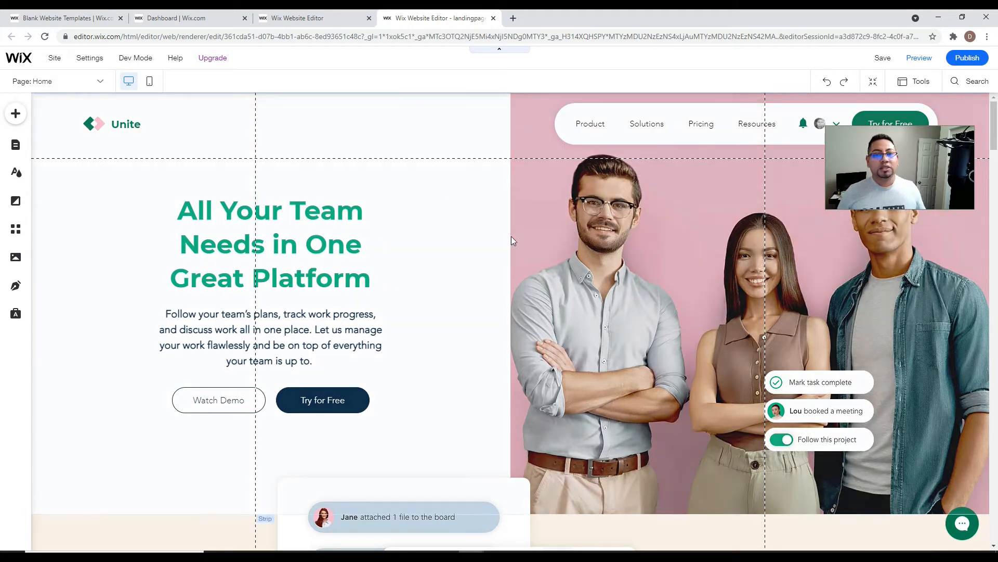
- Add a Blank Page from the site pages list, then reload the editor to the latest version
click(16, 146)
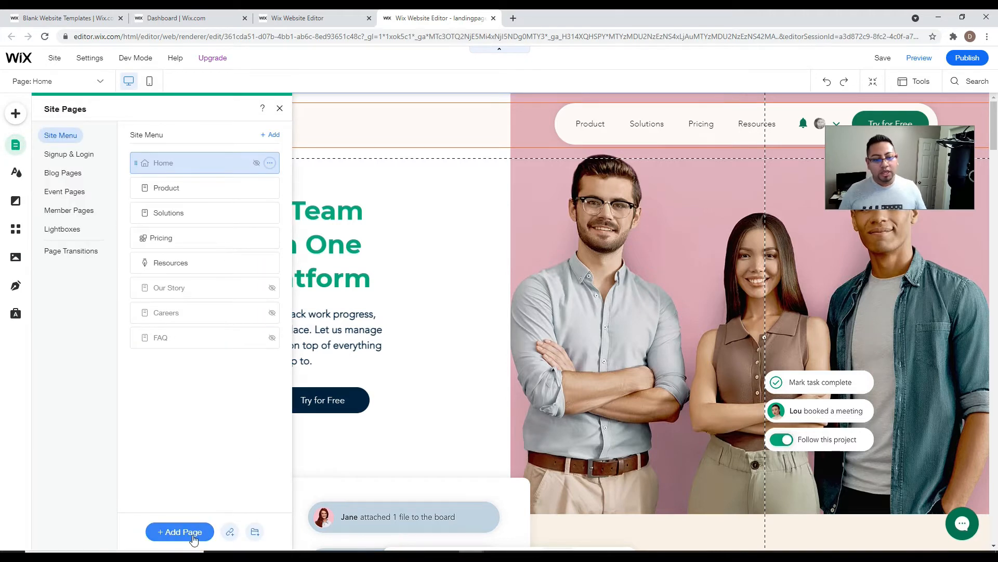
click(192, 532)
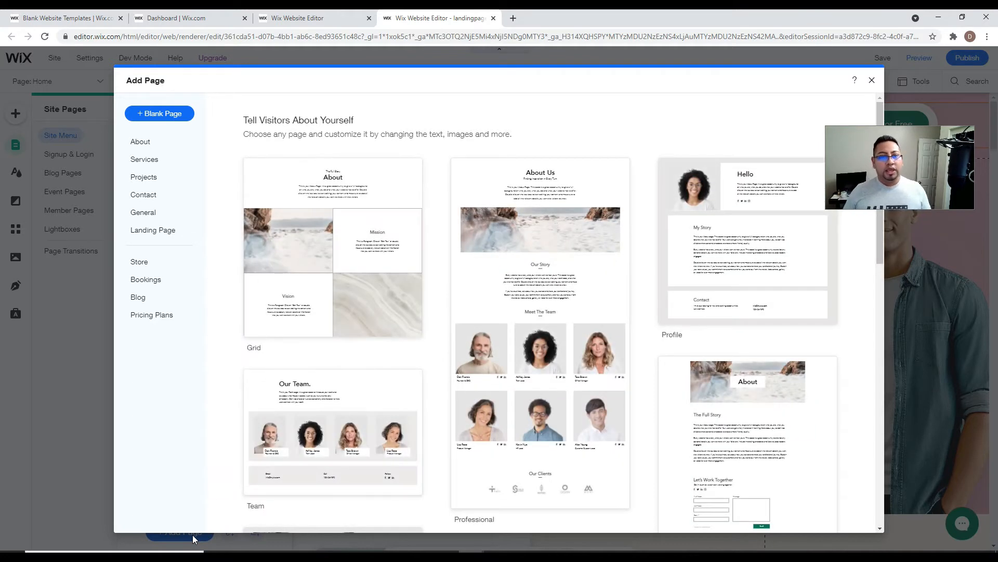
scroll(428, 303, down, 5)
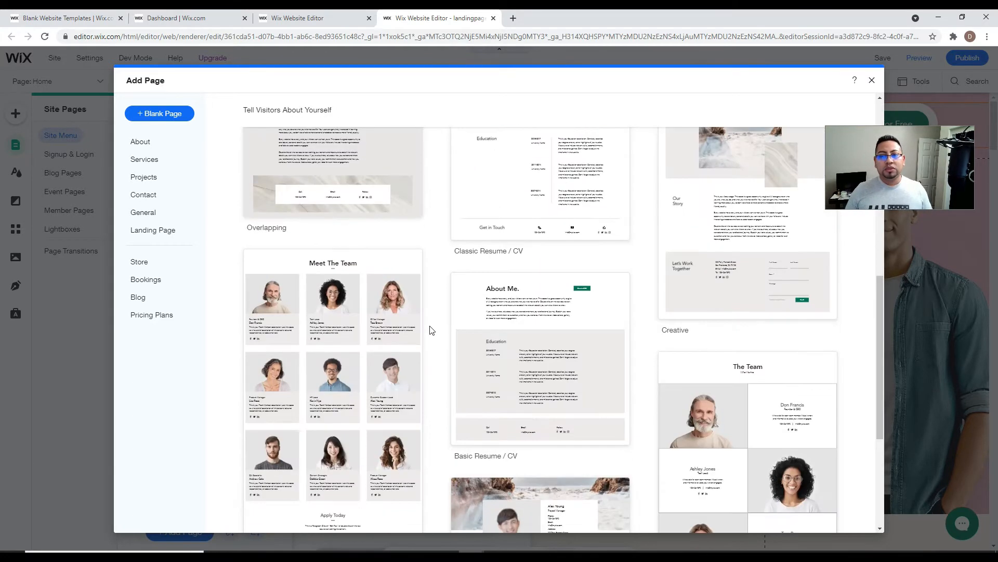
scroll(429, 330, up, 5)
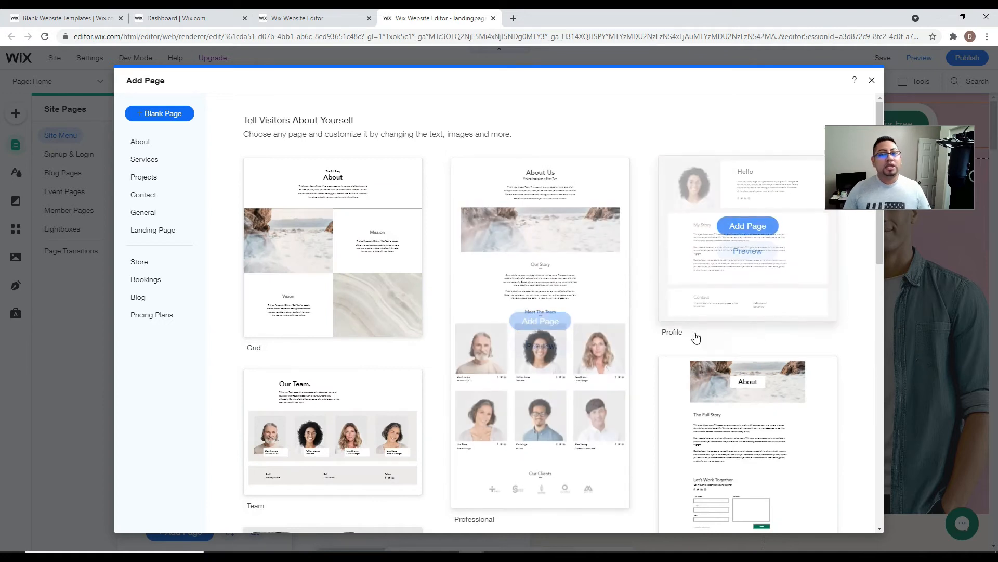
mouse_move(764, 362)
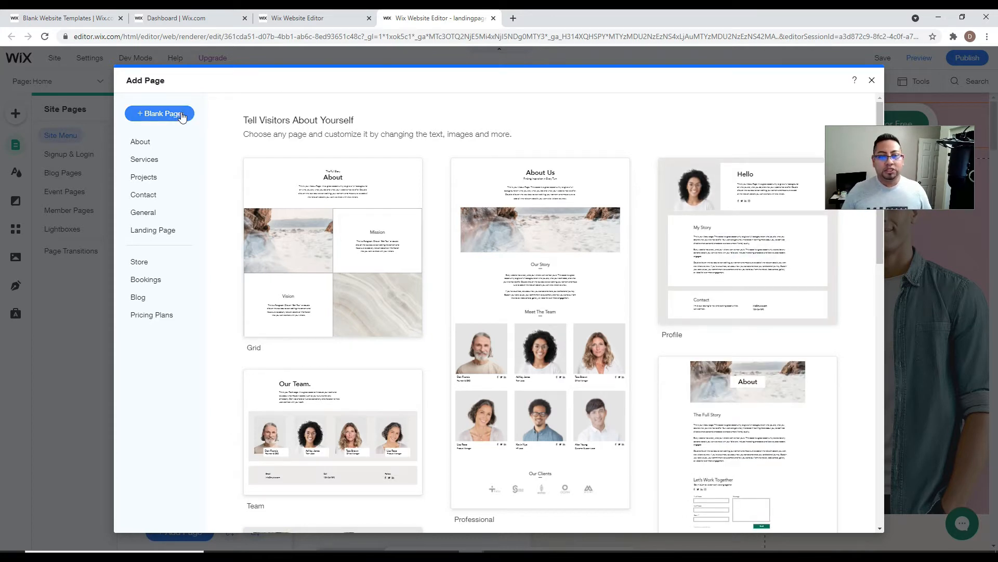
mouse_move(338, 268)
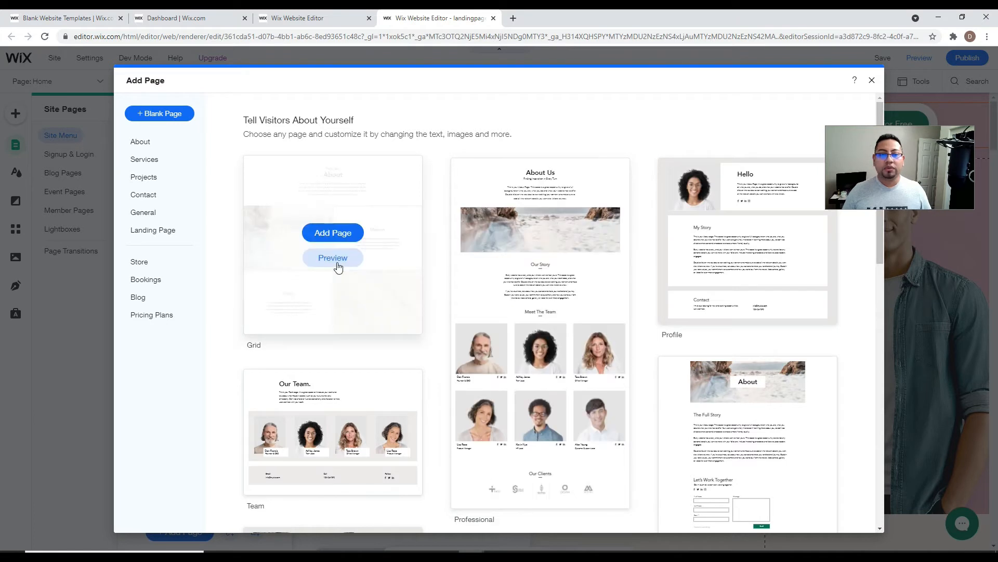
click(158, 120)
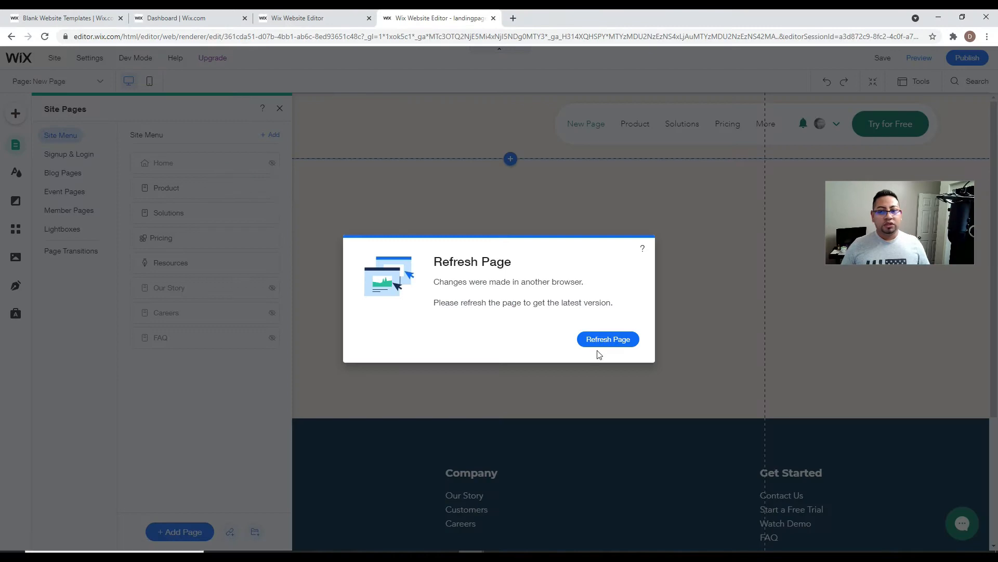
click(619, 341)
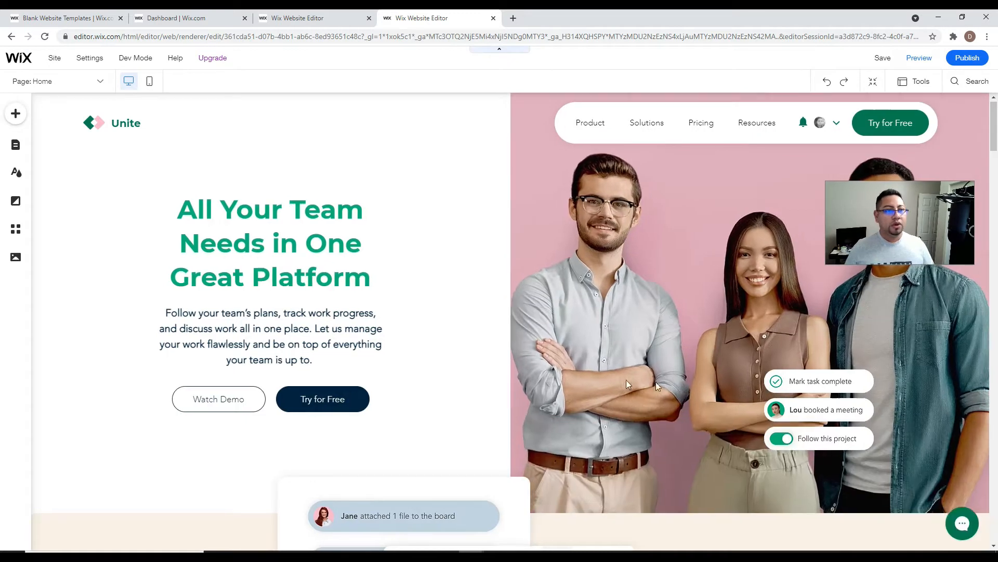
scroll(232, 164, down, 1)
click(16, 144)
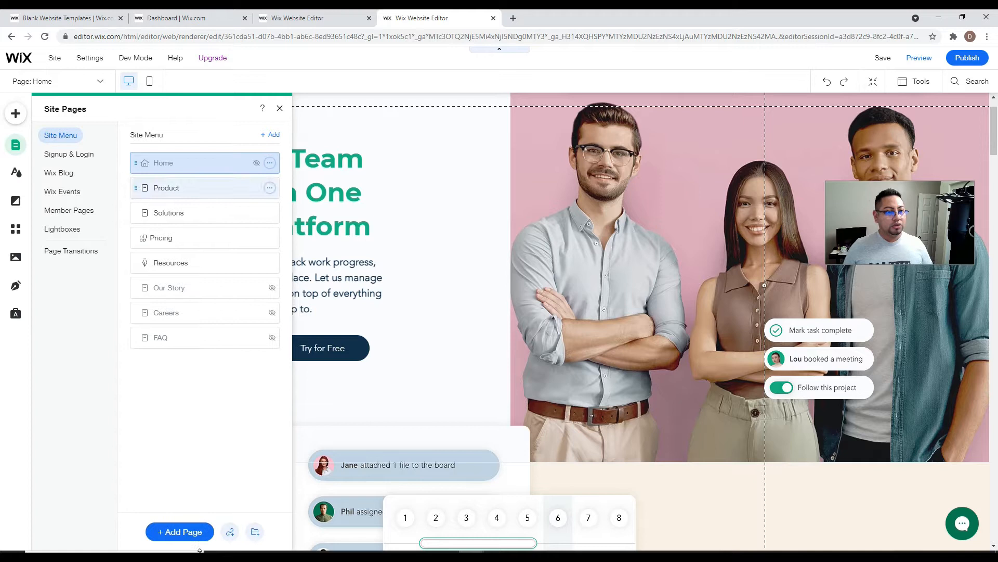
click(182, 535)
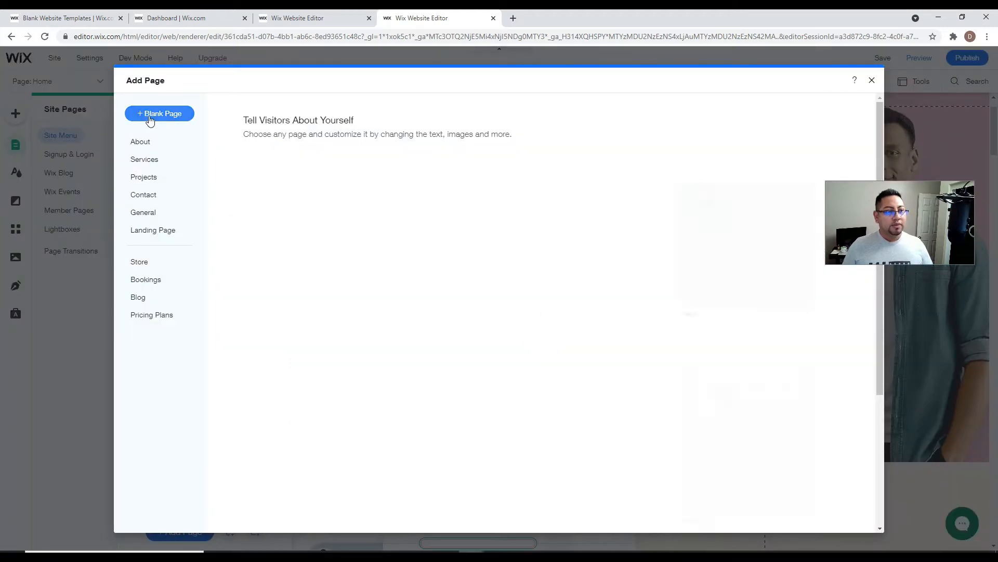
click(150, 118)
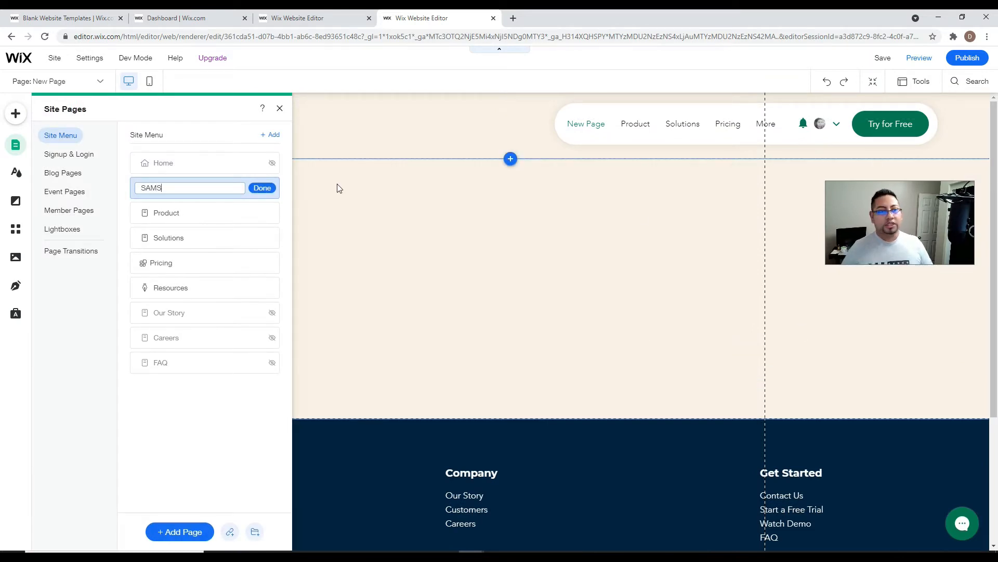
click(267, 192)
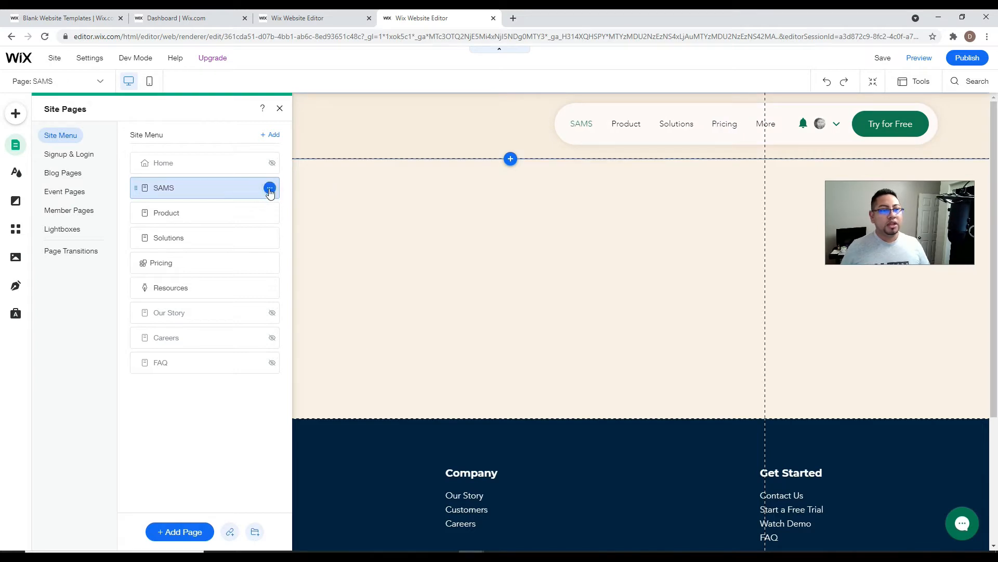
click(270, 189)
click(301, 303)
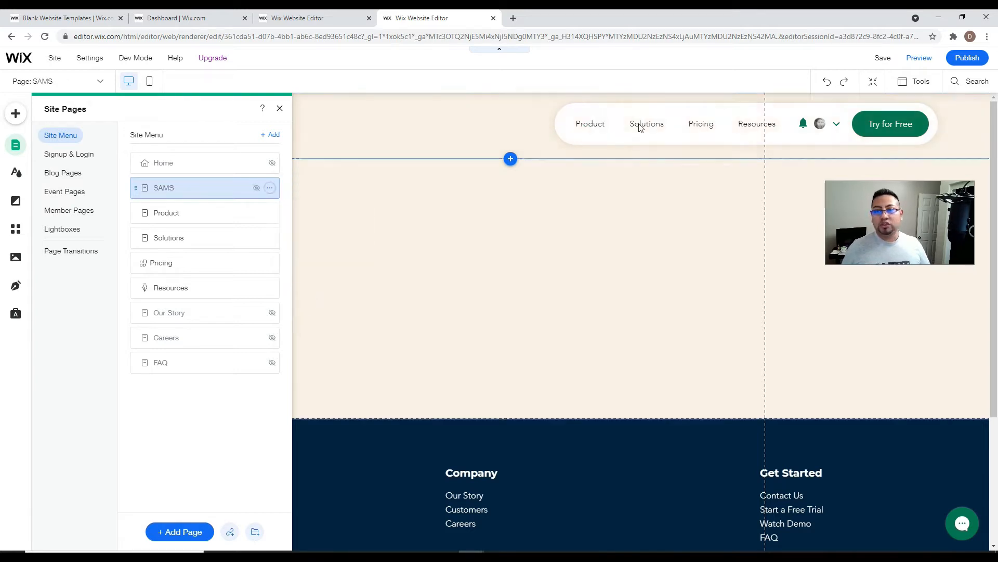
click(271, 188)
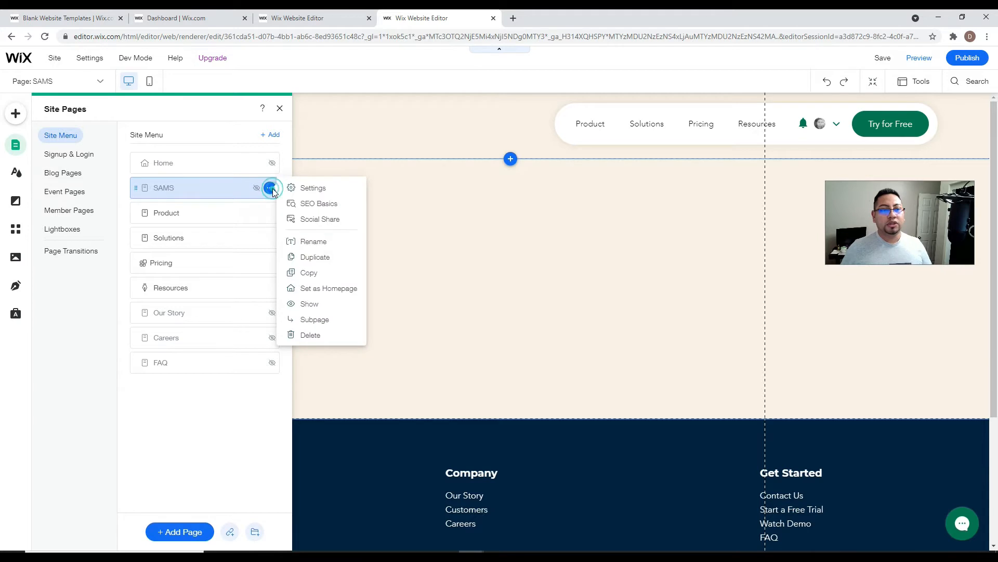
click(312, 188)
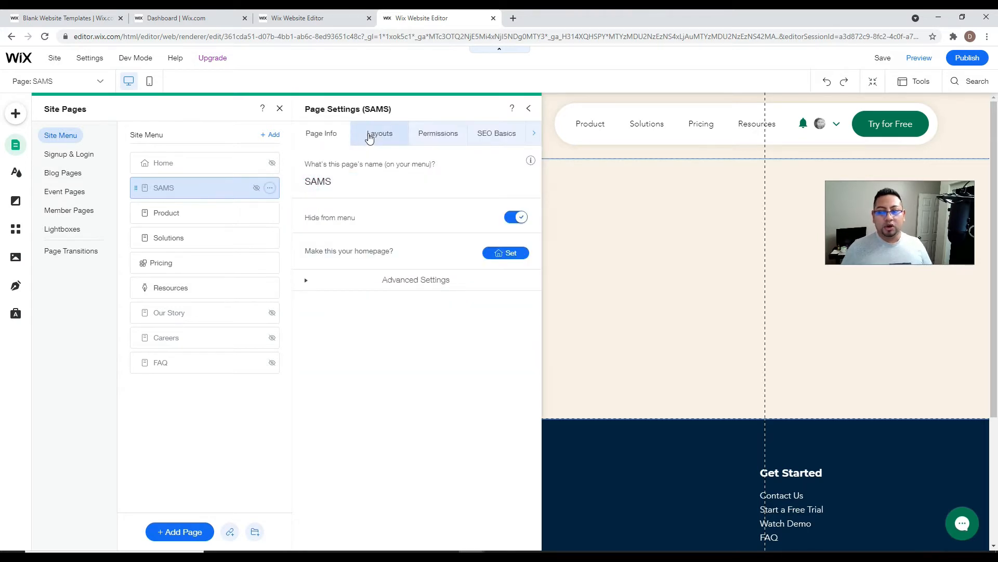
click(370, 137)
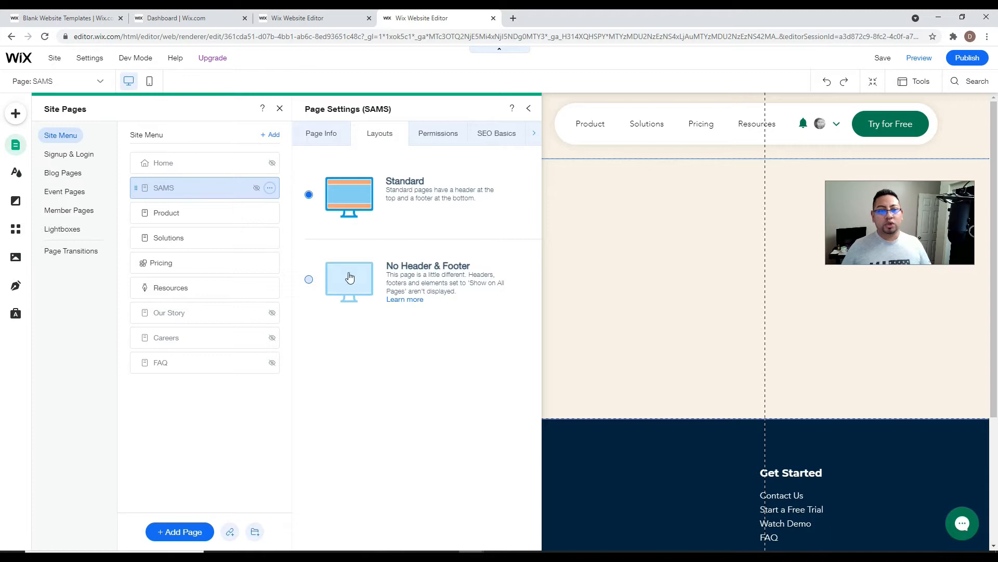
click(307, 275)
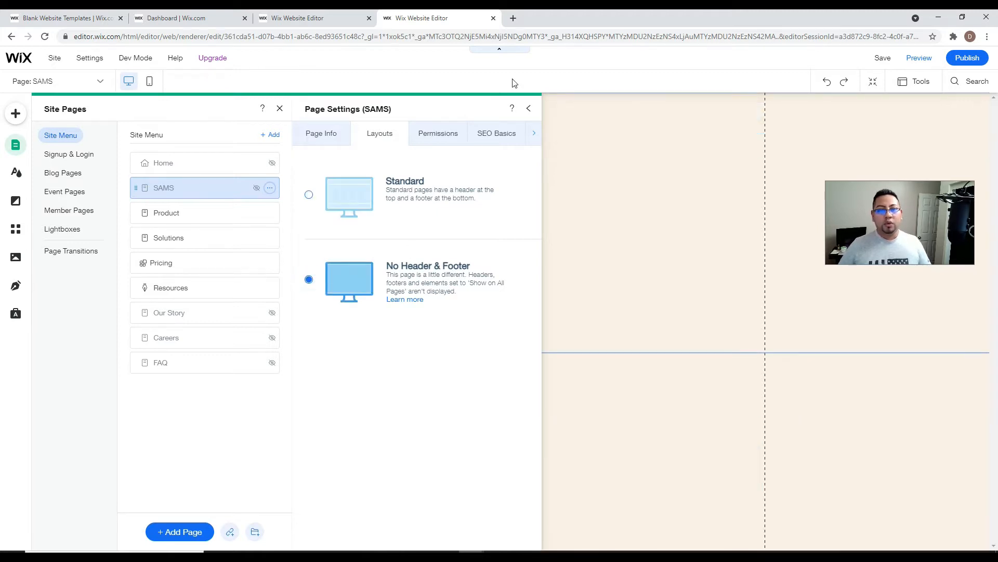
click(529, 109)
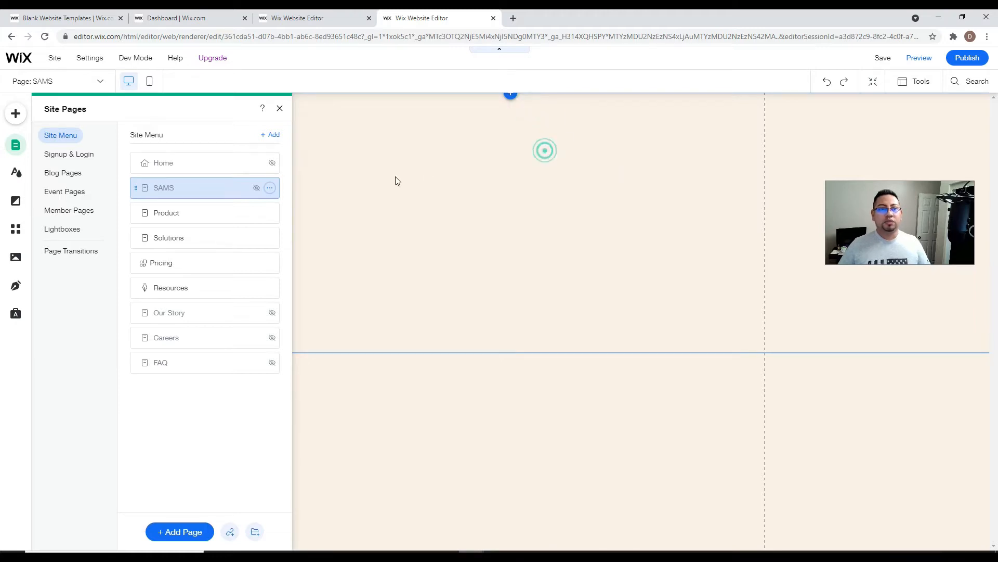
click(397, 180)
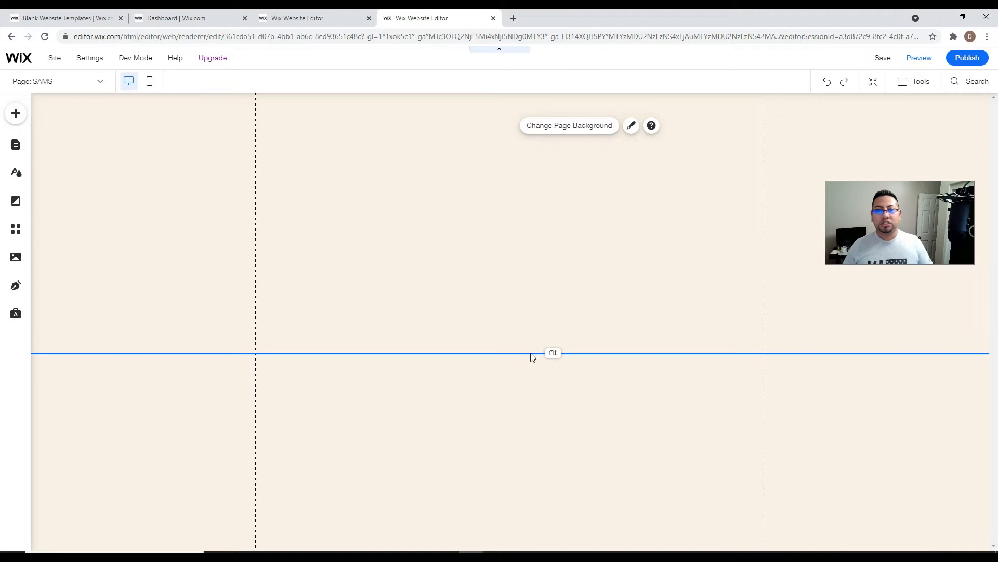
- Drop the green About Us strip with the skateboard photo onto the SAMS page
click(15, 114)
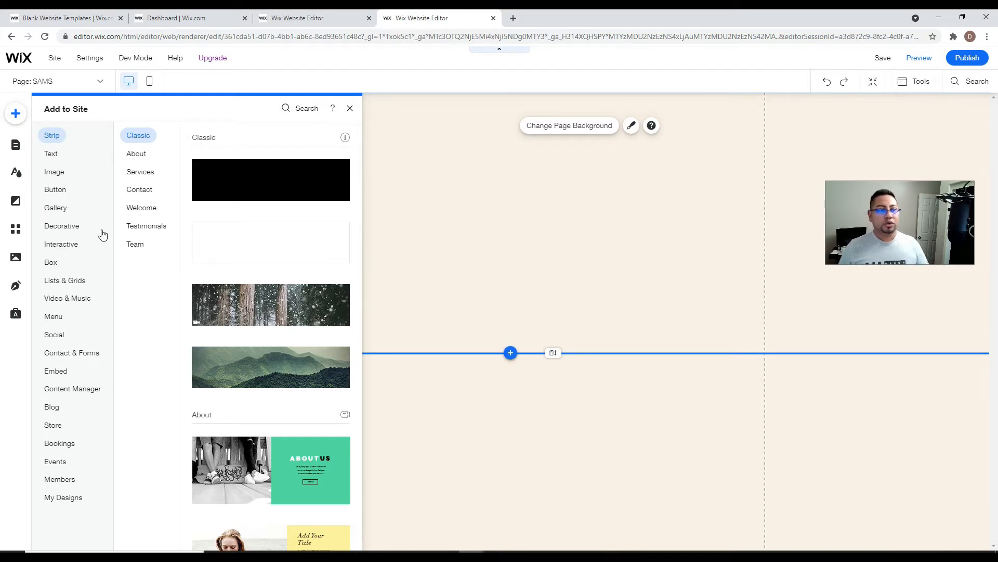
click(139, 206)
click(143, 156)
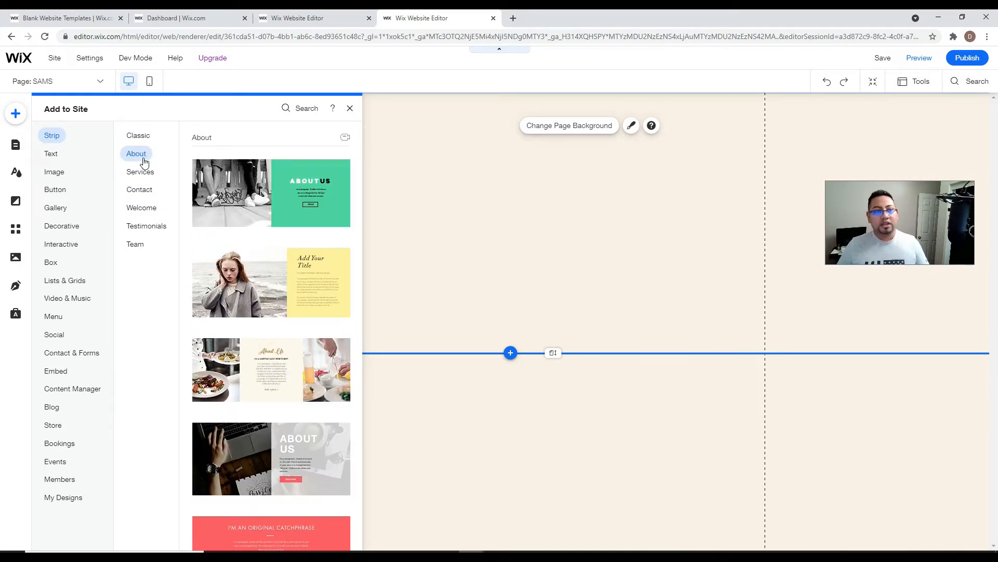
drag(223, 189, 426, 233)
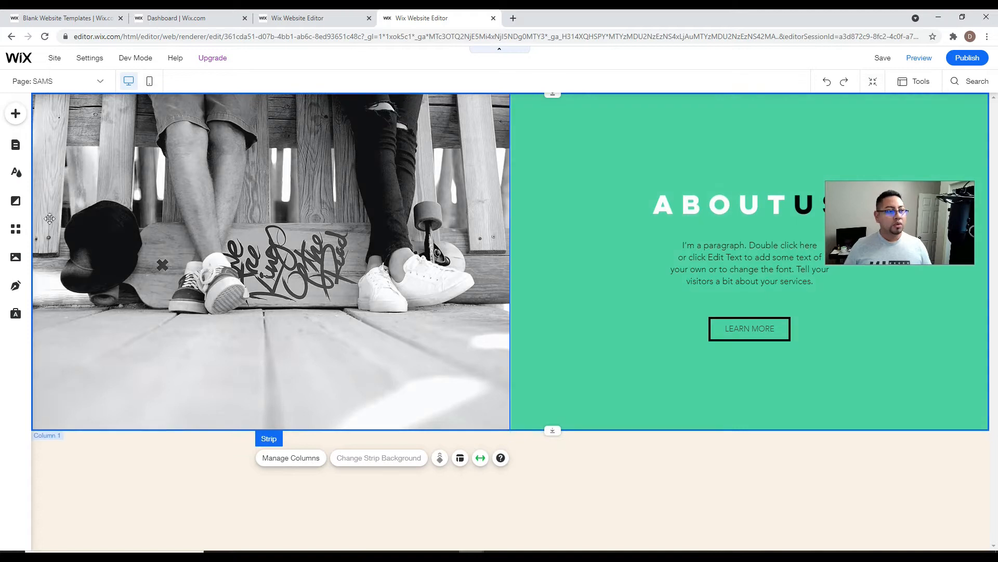
- Add a blank white Classic strip below the About Us strip
click(15, 114)
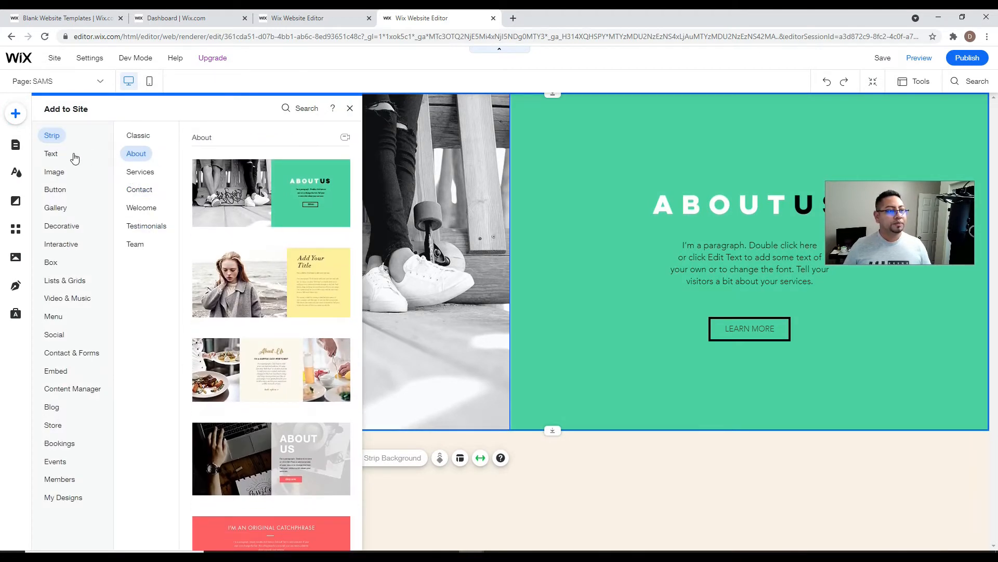
click(54, 136)
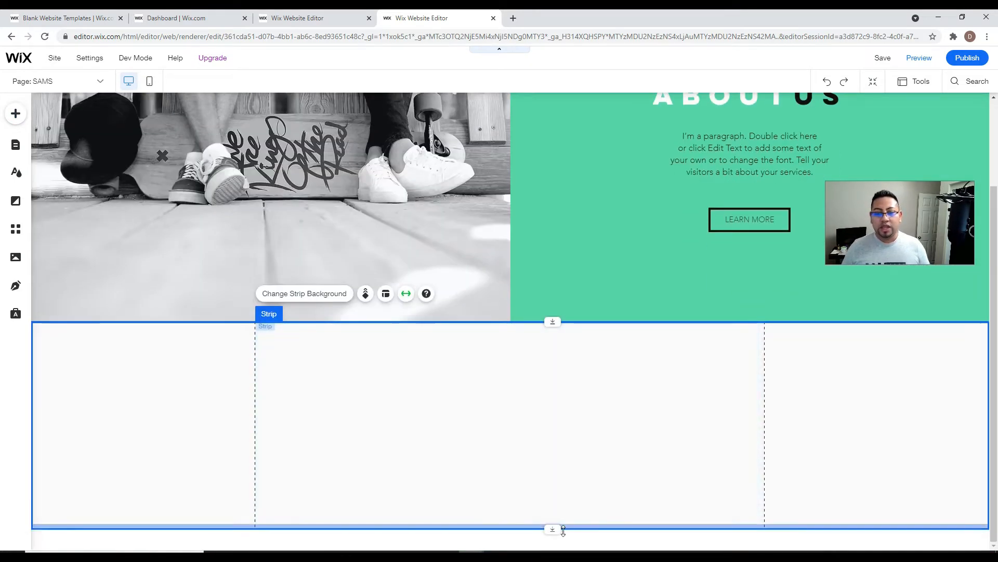
mouse_move(563, 529)
mouse_down()
mouse_move(572, 541)
mouse_move(562, 530)
mouse_up()
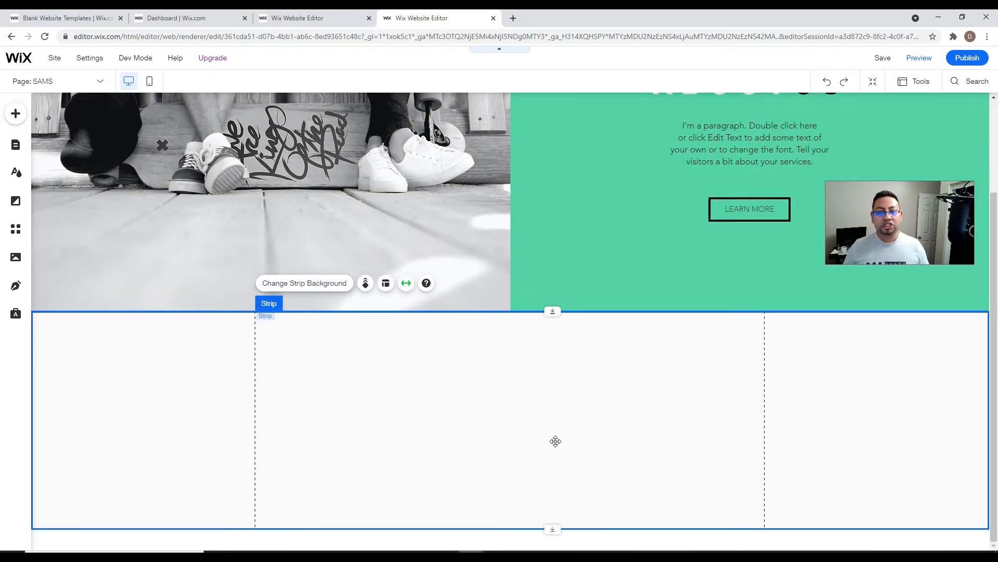
- Place a Heading 1 title with a paragraph just beneath it in the blank strip
click(16, 113)
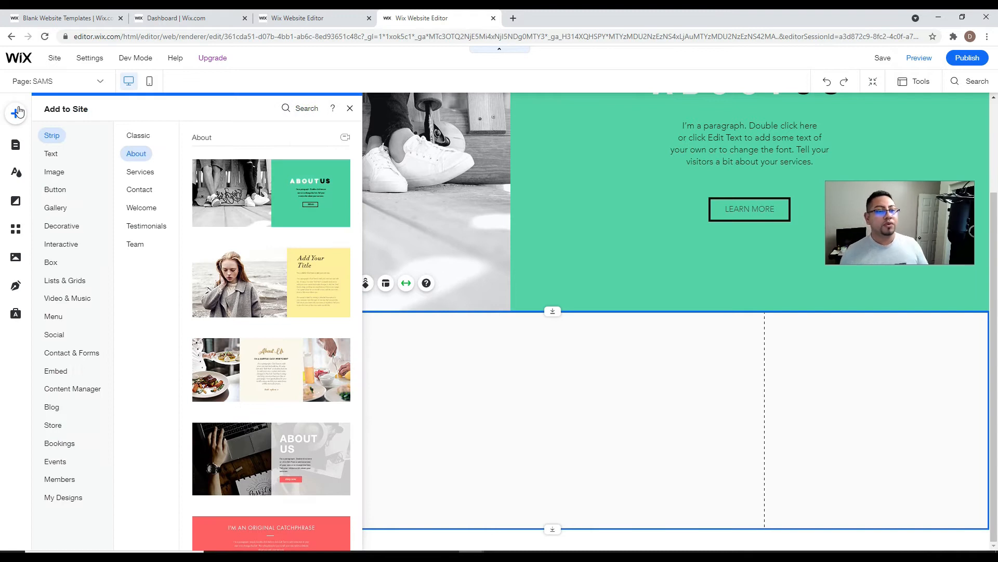
click(61, 173)
click(55, 156)
drag(232, 179, 349, 343)
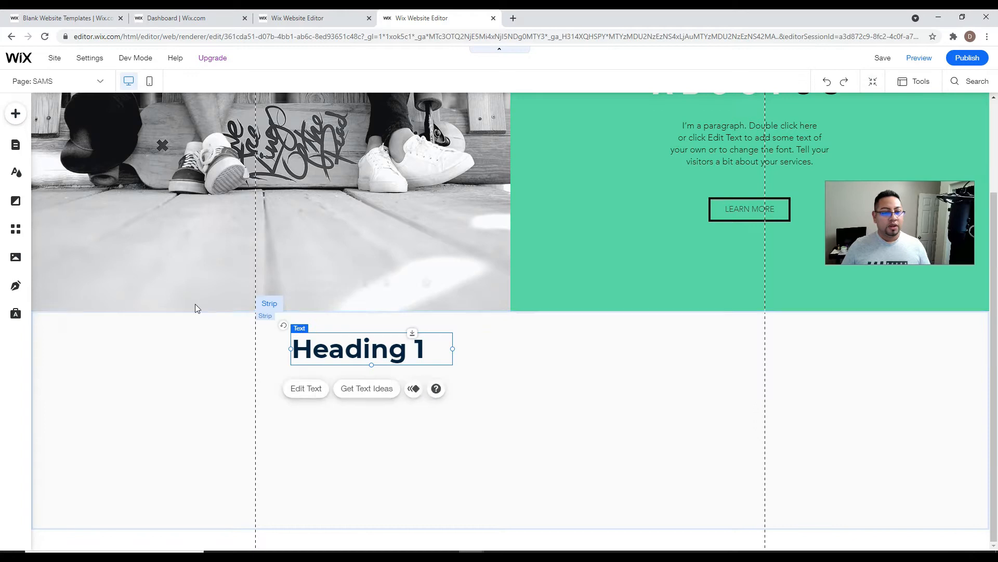
click(16, 114)
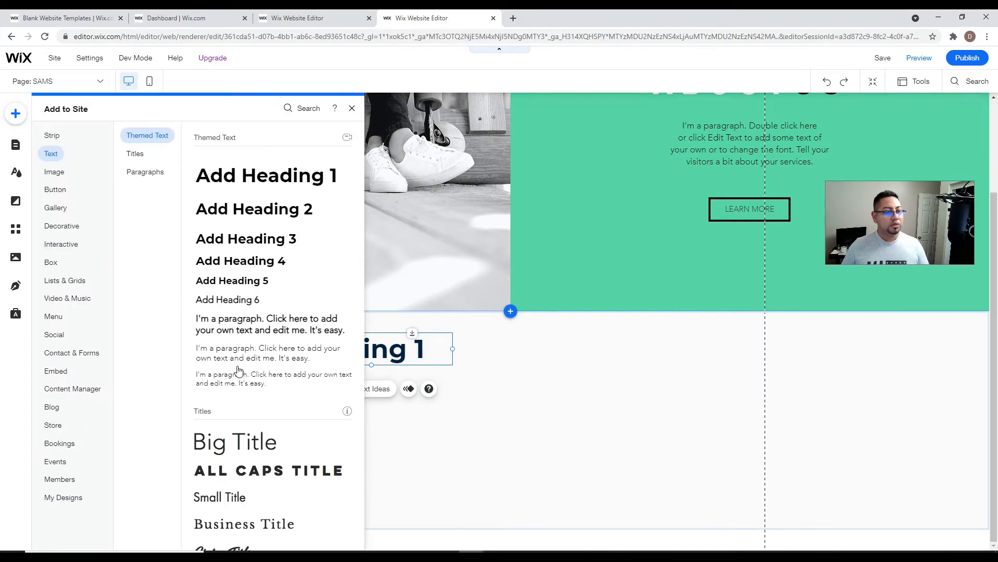
drag(258, 346, 260, 328)
drag(390, 385, 365, 396)
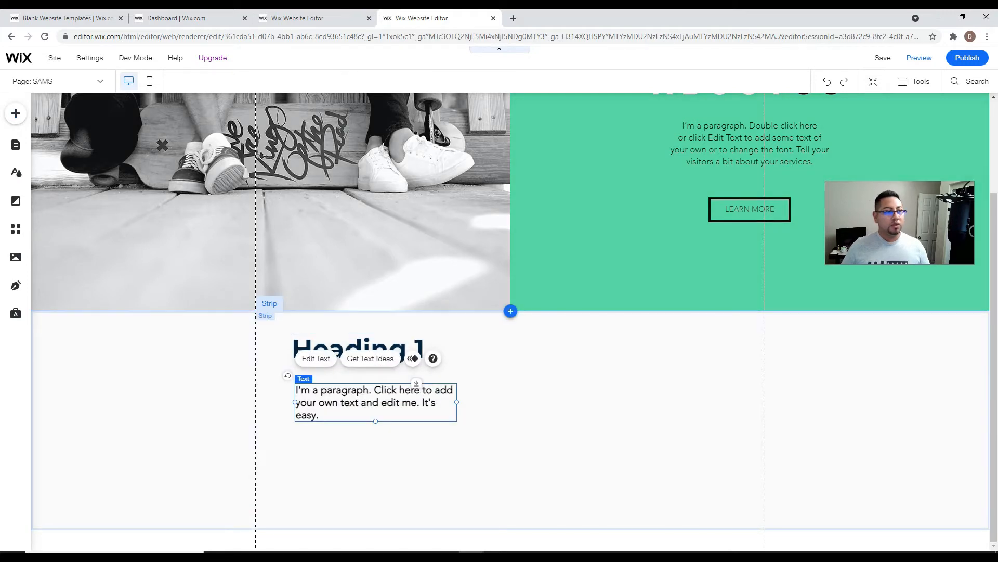
- Choose the Unsplash laptop photo from the media library for the strip
click(15, 113)
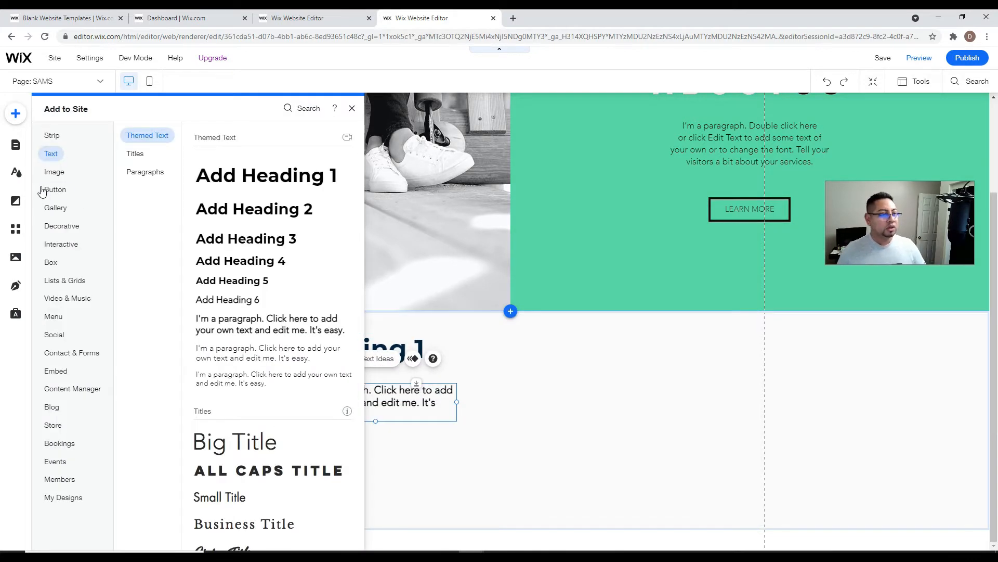
click(45, 190)
click(55, 172)
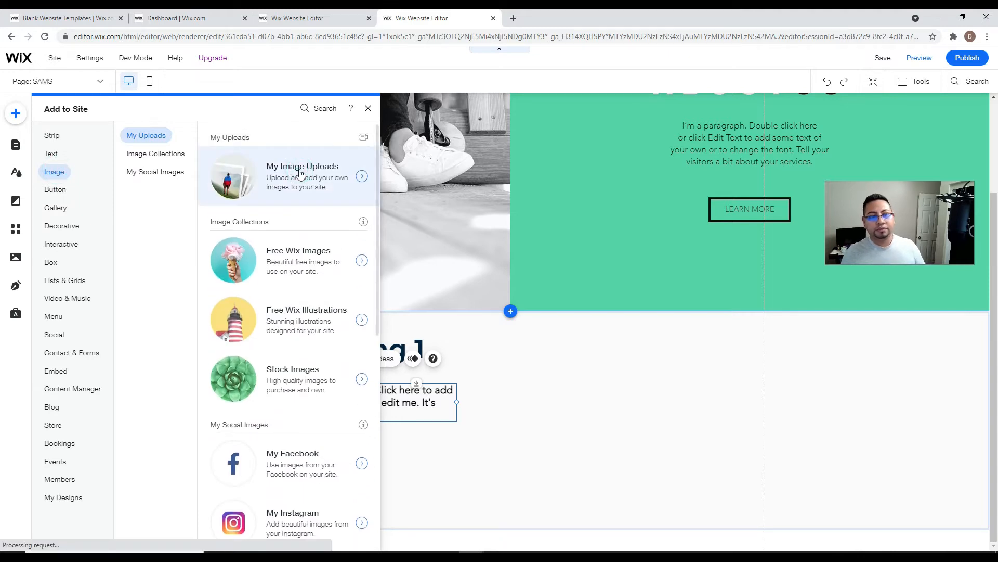
click(298, 170)
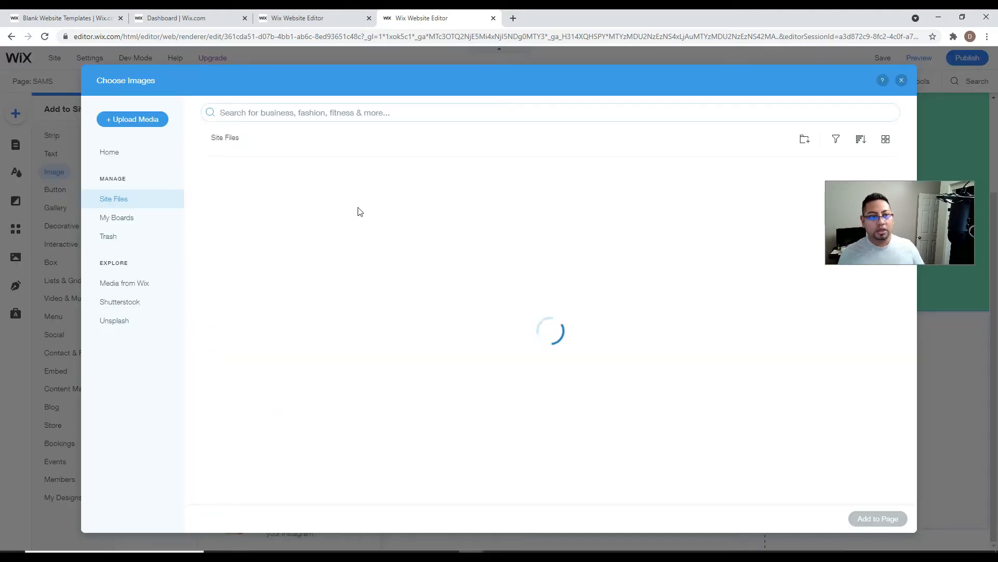
click(133, 321)
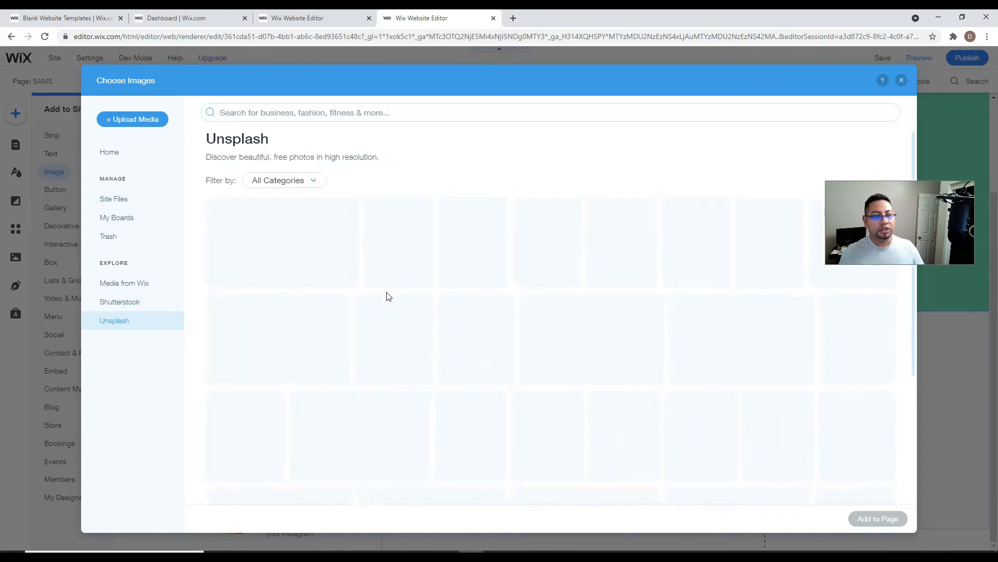
click(300, 223)
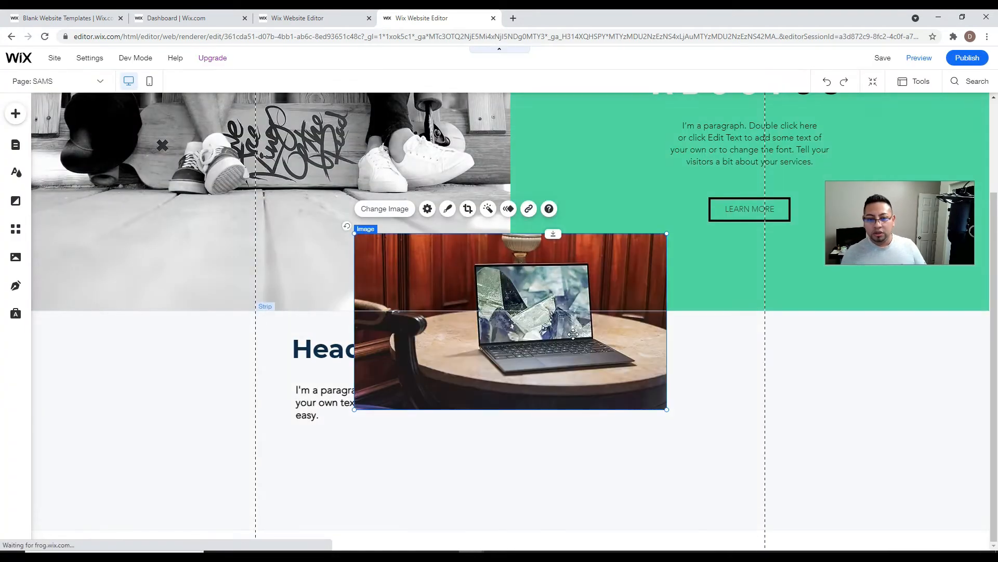
- Shape-crop the laptop photo into a circle and move it right of Heading 1
click(468, 209)
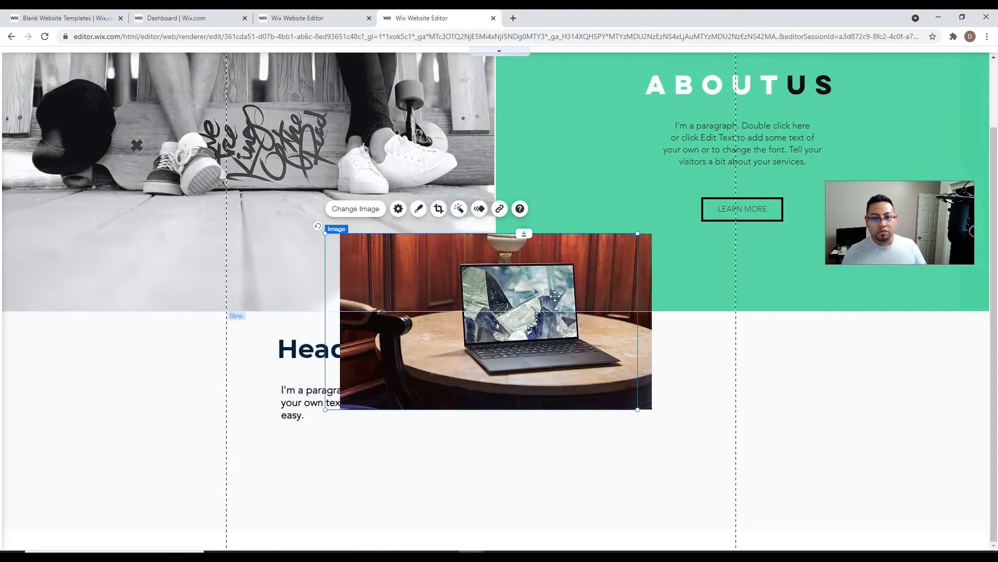
click(473, 208)
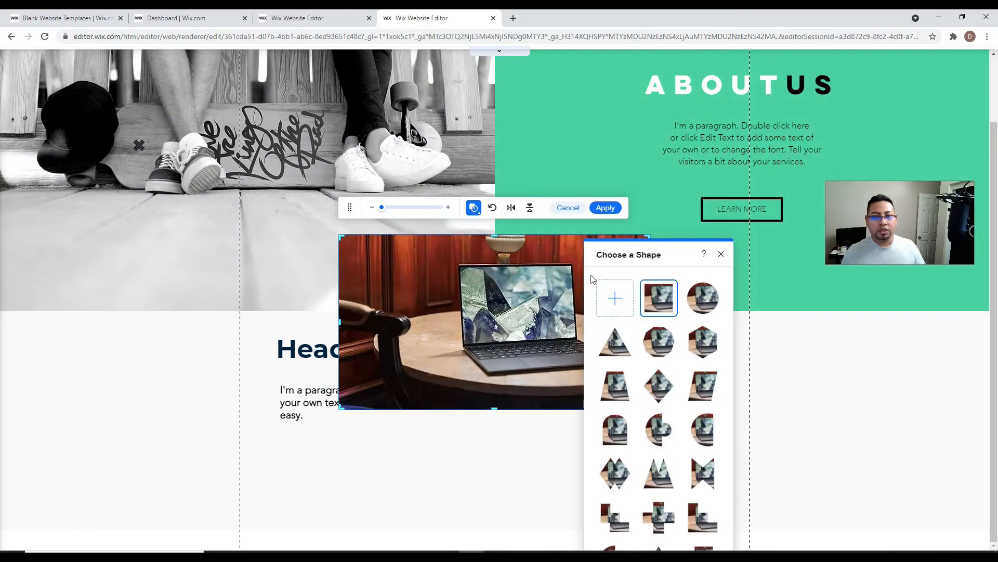
click(693, 300)
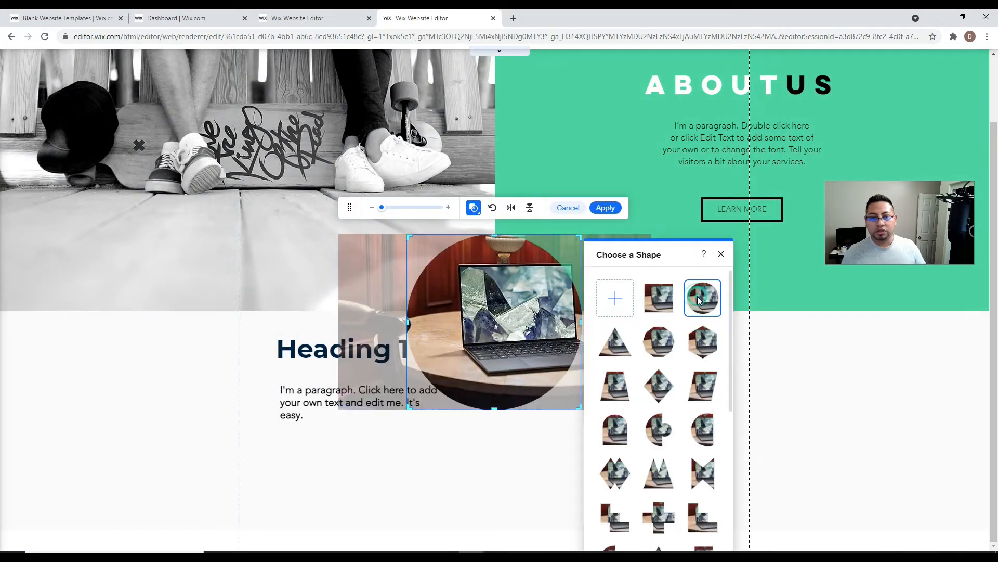
click(616, 211)
drag(531, 387, 646, 484)
scroll(428, 247, down, 1)
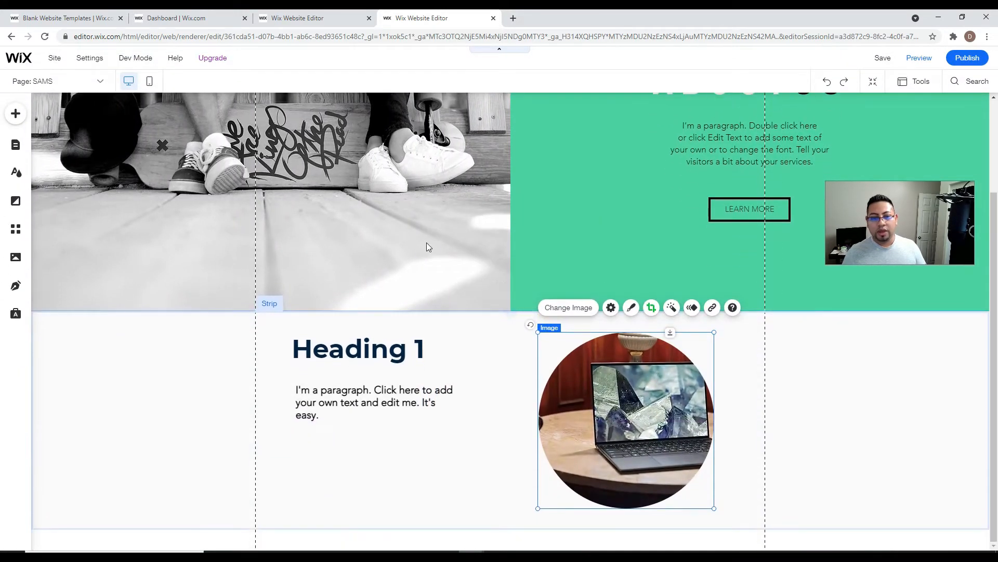
click(15, 113)
- Add the red catchphrase strip below and make the heading strip taller
click(50, 136)
scroll(267, 417, down, 5)
scroll(267, 417, down, 1)
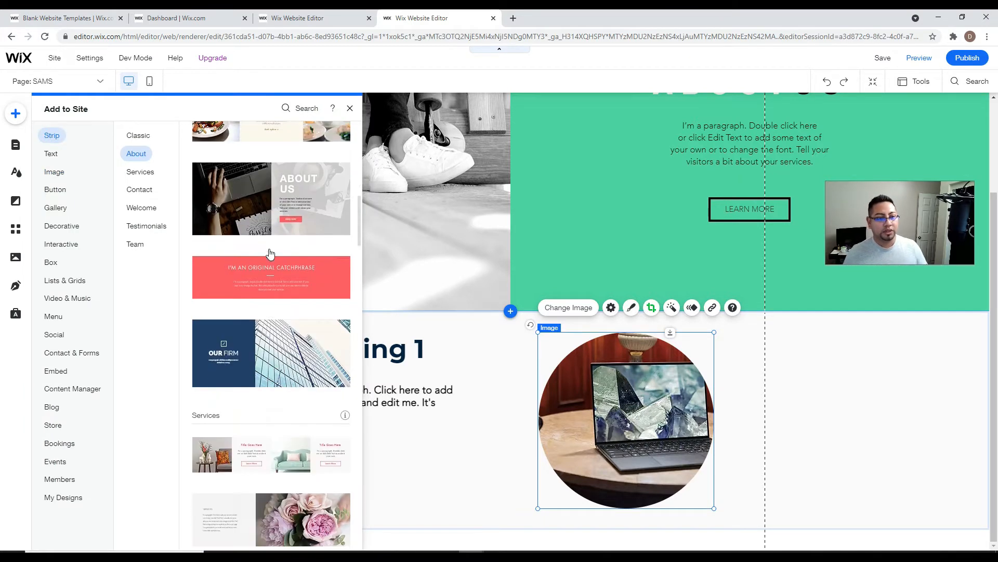
drag(275, 264, 668, 519)
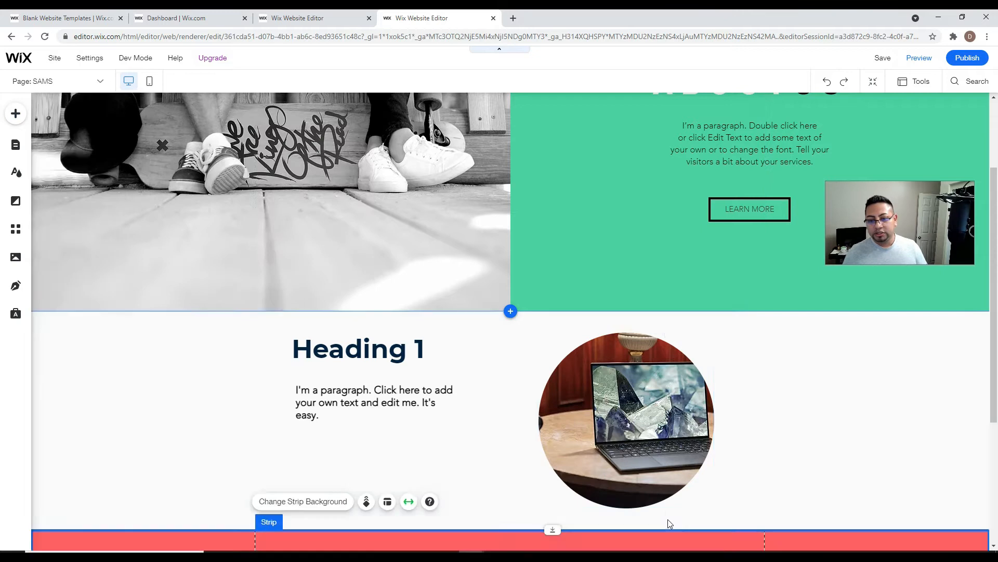
drag(538, 316, 555, 370)
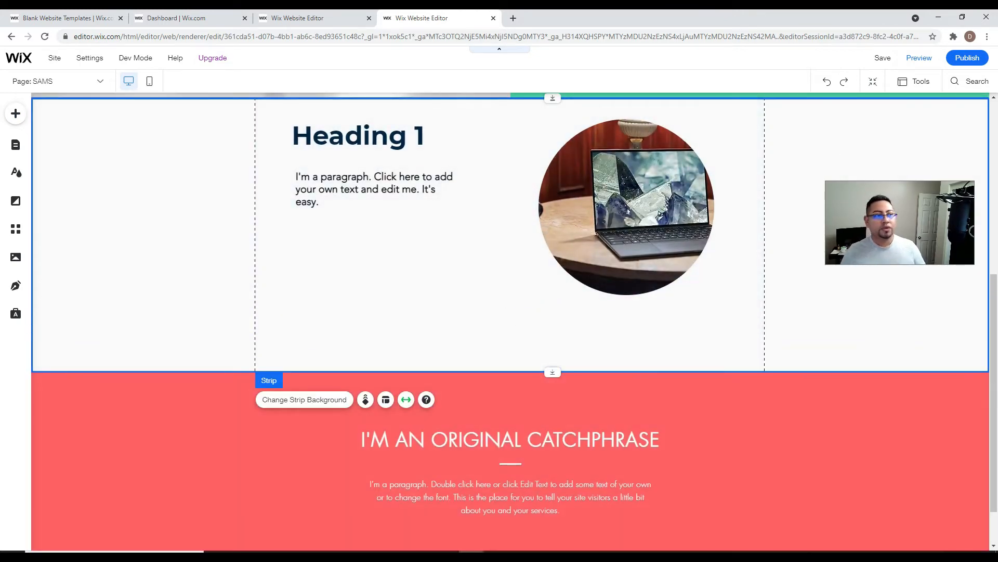
- Place a Back to Top text button under the paragraph
click(15, 114)
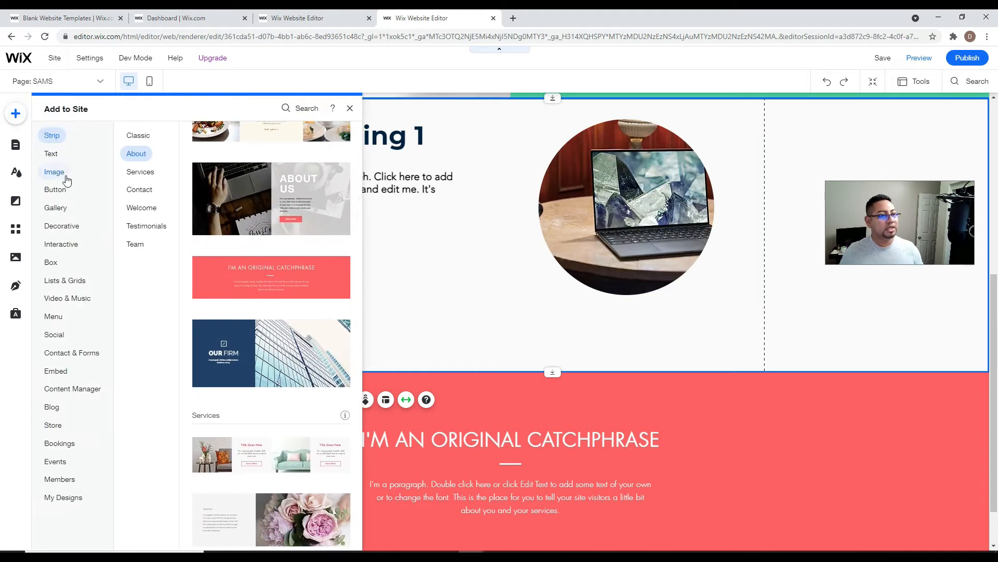
click(66, 179)
click(58, 190)
scroll(221, 187, down, 5)
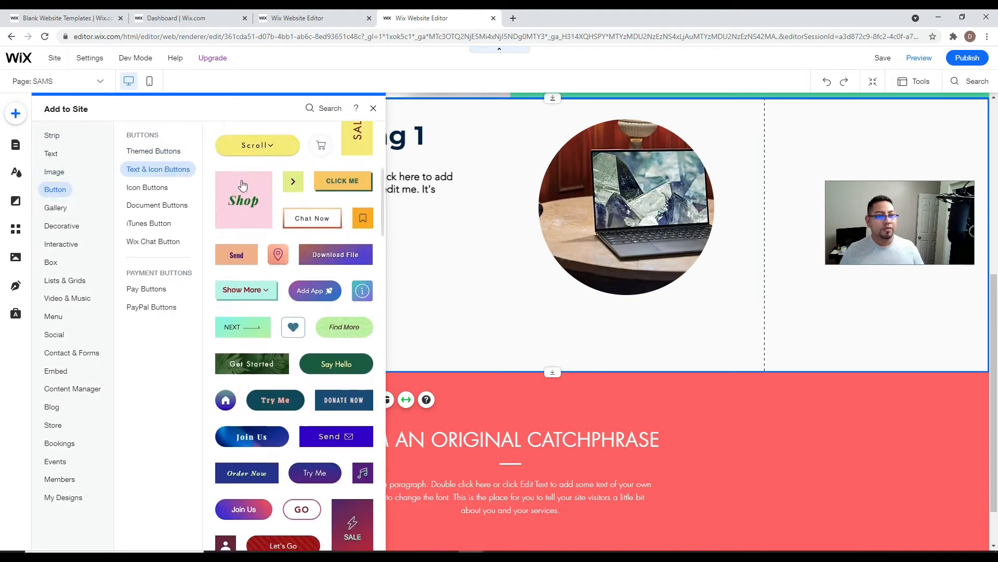
scroll(242, 185, up, 2)
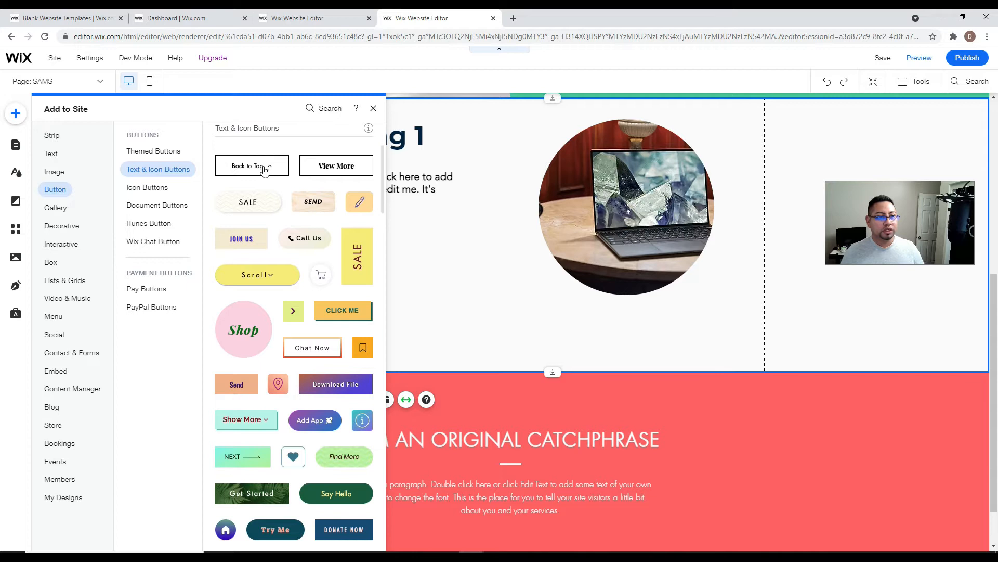
drag(264, 170, 384, 243)
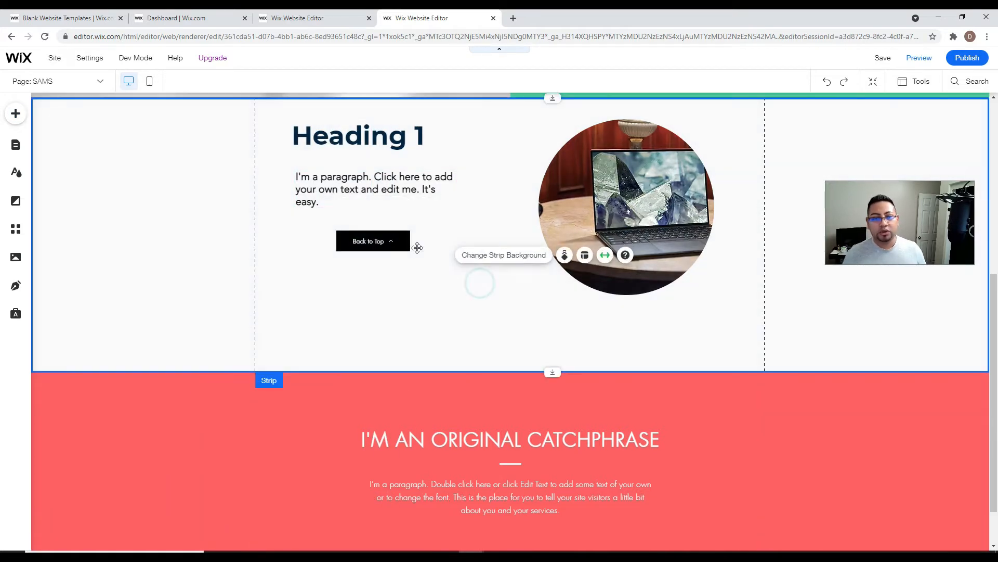
- Publish the site, open Preview, and close the congratulations and mobile-editing pop-ups
click(962, 57)
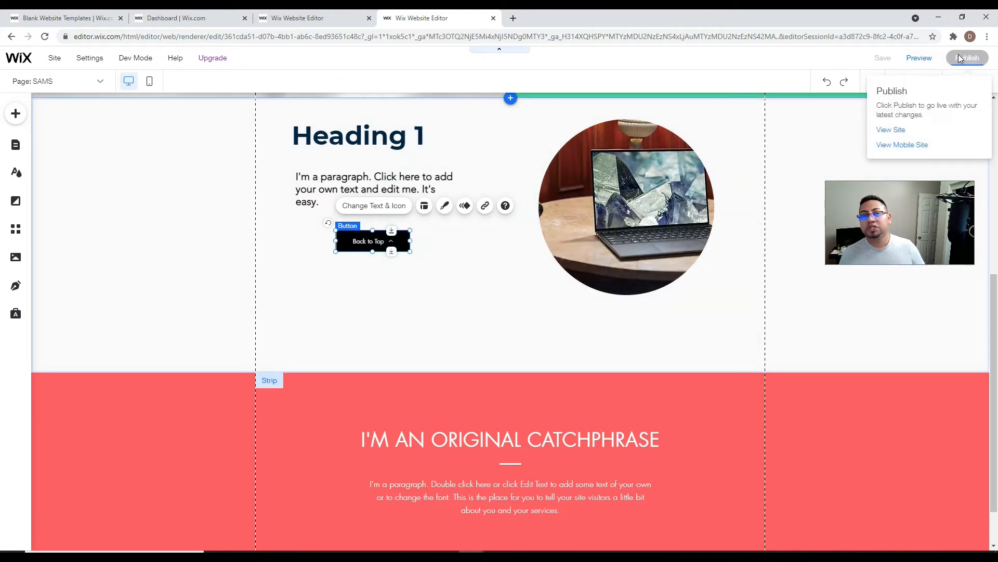
click(918, 60)
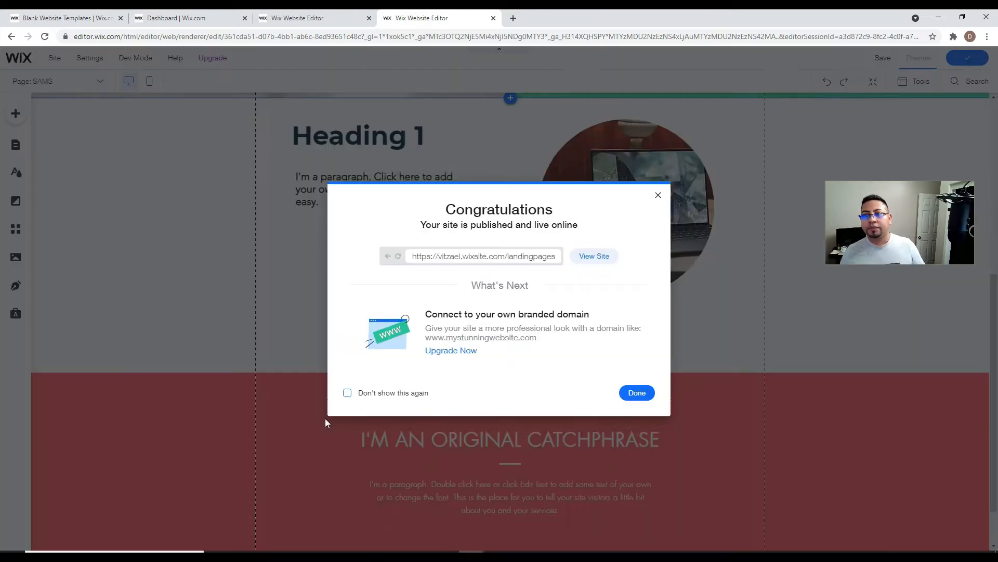
click(658, 197)
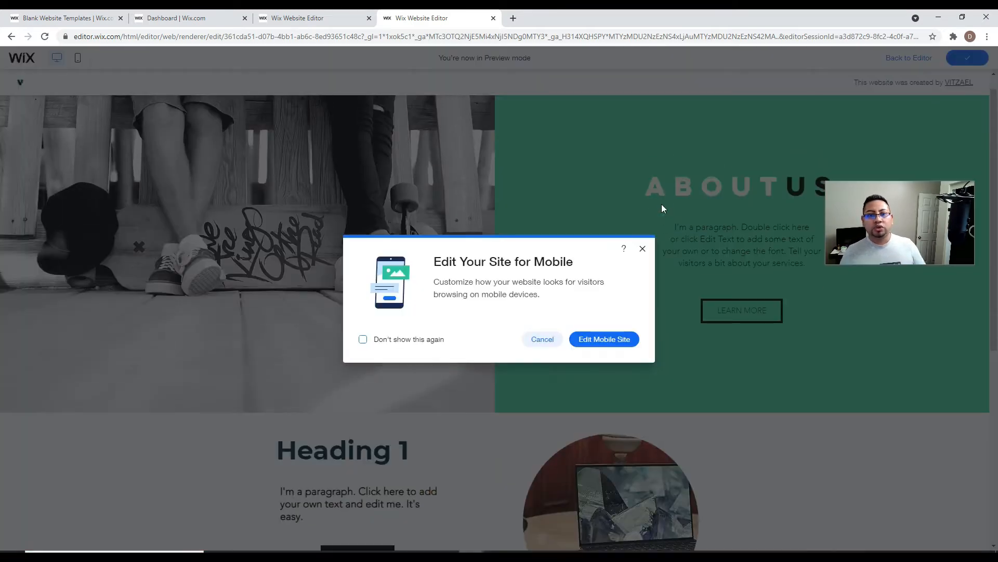
click(644, 248)
- Scroll through the SAMS page preview, from About Us to the catchphrase
scroll(562, 221, down, 6)
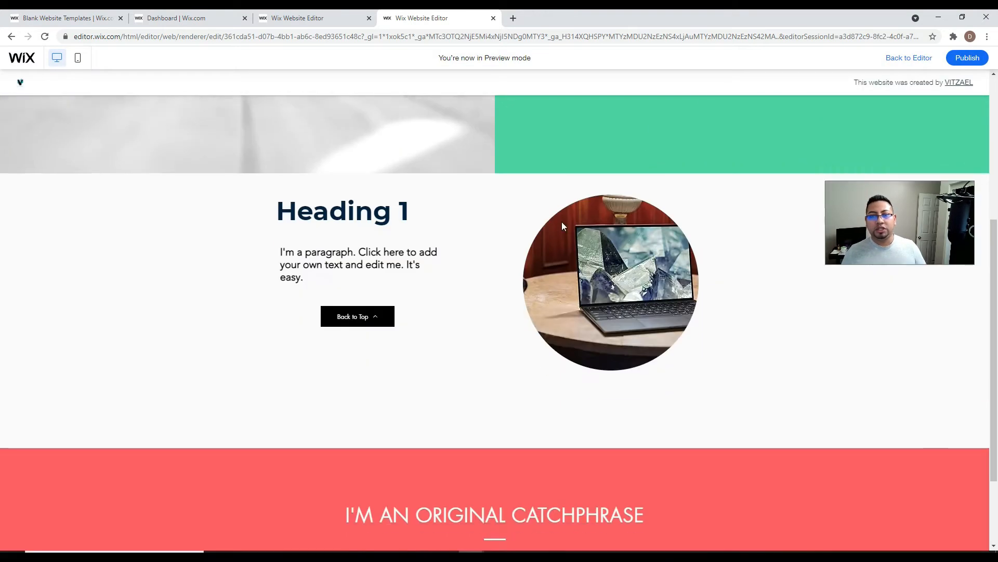
scroll(562, 233, up, 6)
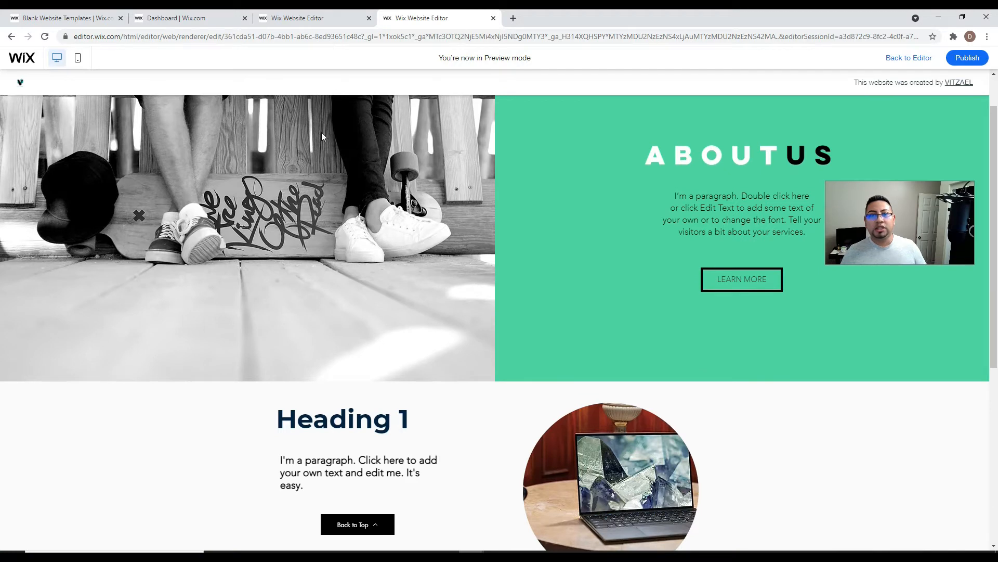
scroll(430, 133, up, 1)
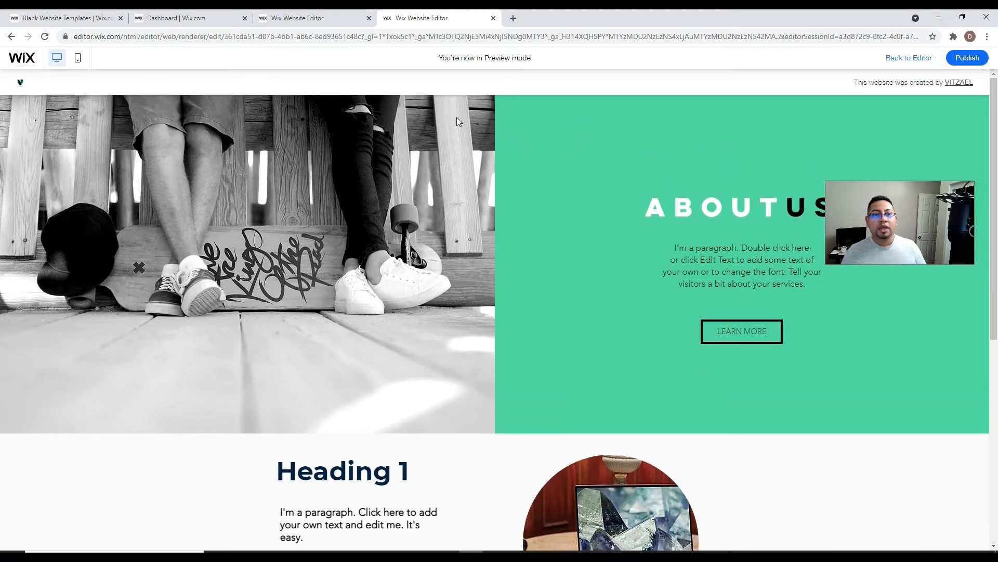
scroll(457, 329, down, 7)
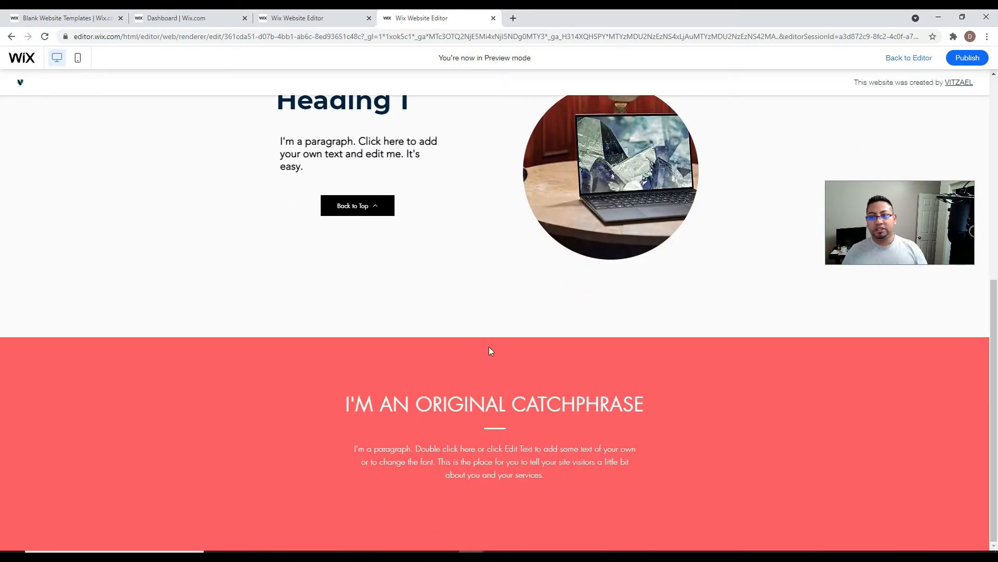
scroll(512, 286, up, 7)
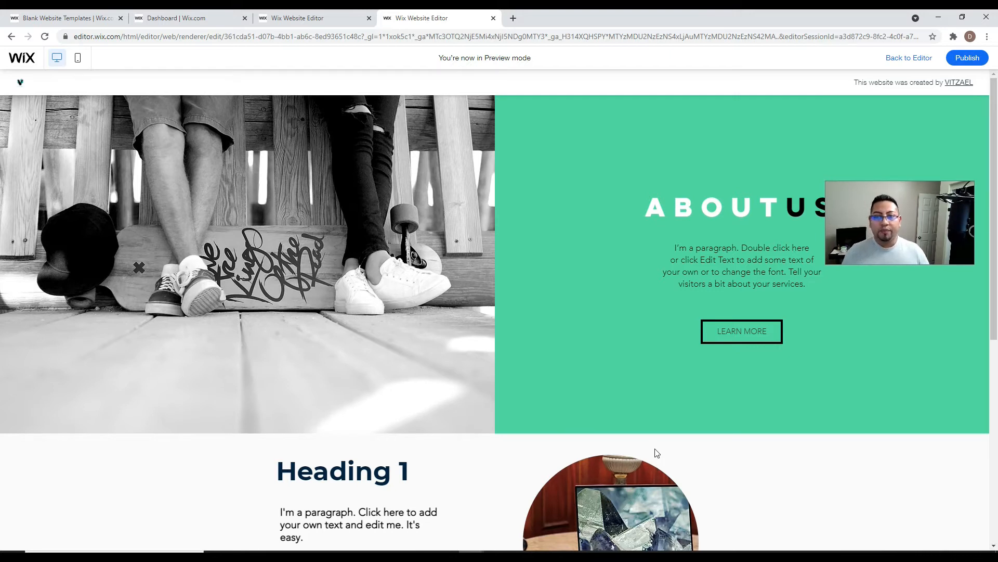
click(895, 206)
drag(894, 205, 900, 132)
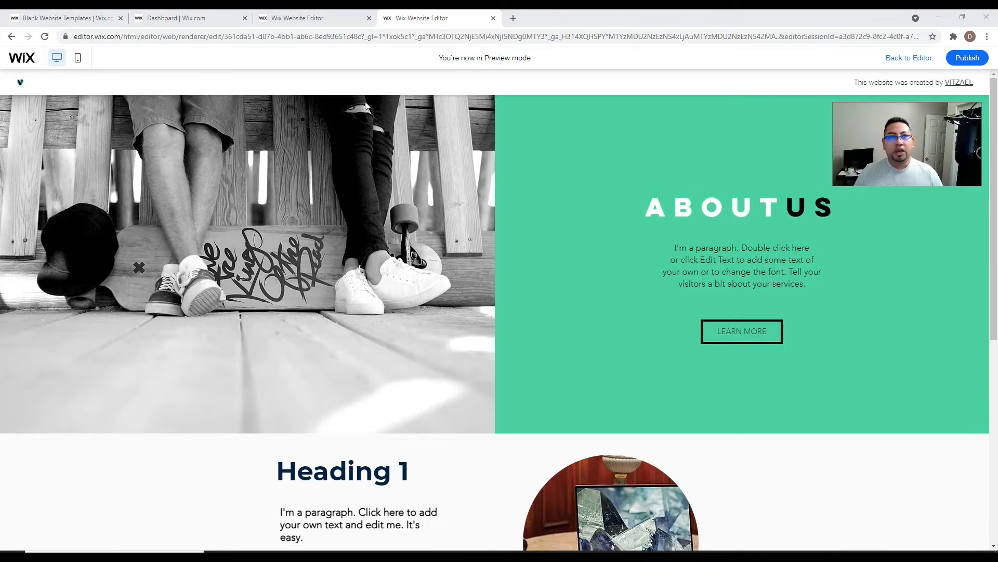
- Load the live vitzael.com site in a new browser tab
click(513, 19)
text(V)
key(Return)
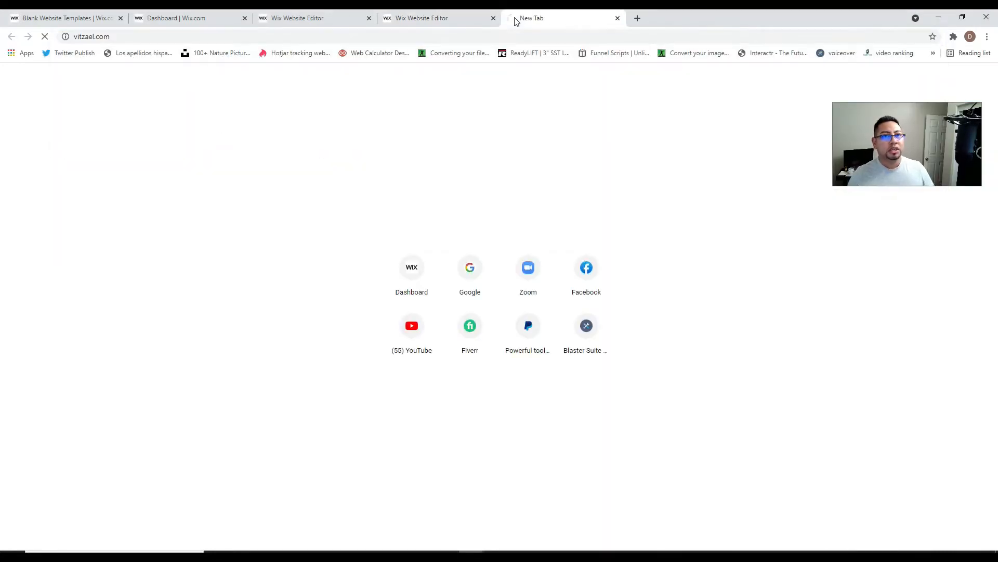
scroll(550, 397, down, 20)
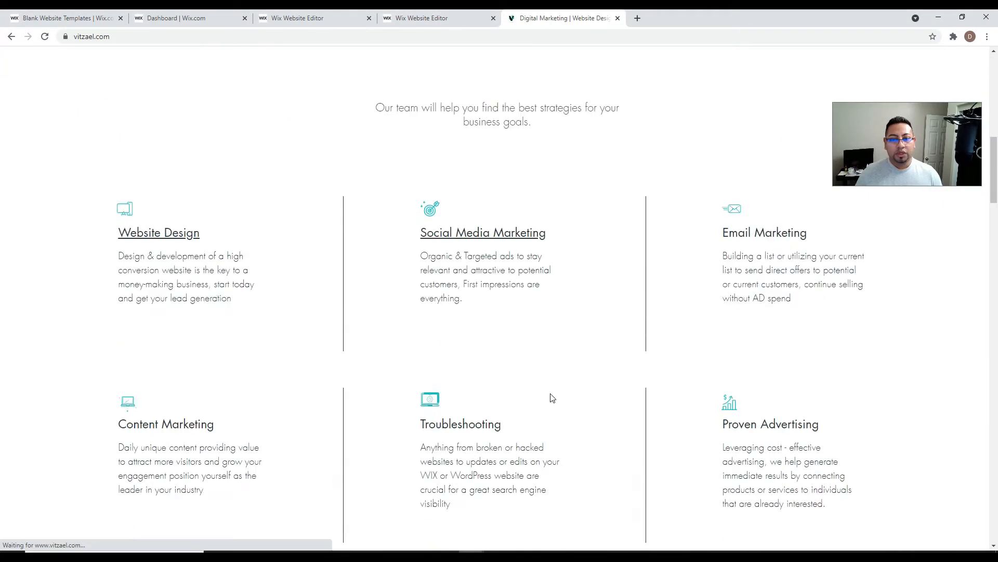
scroll(563, 383, down, 15)
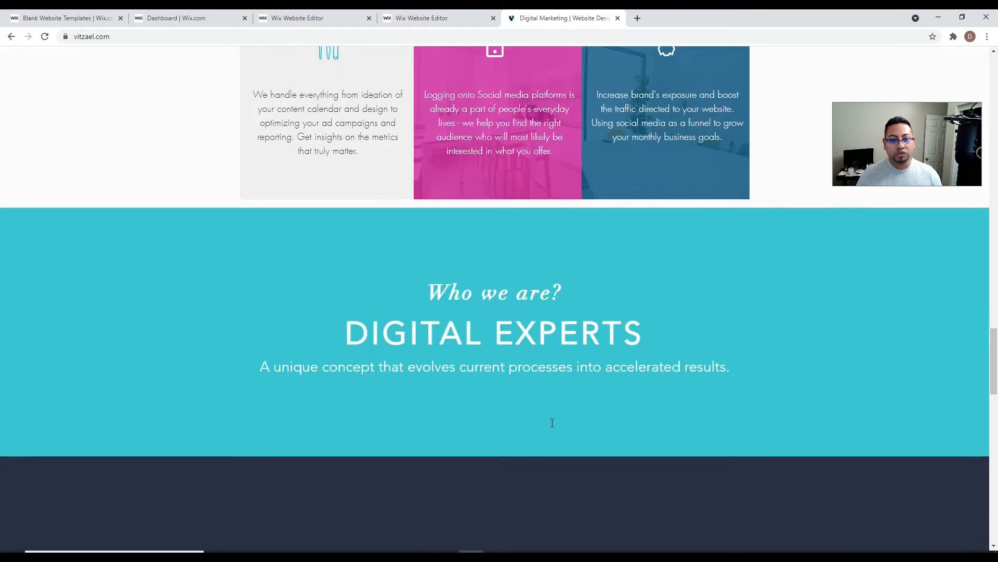
scroll(527, 293, up, 4)
- Browse the Social Funnel page, then return to the editor preview tab
click(500, 152)
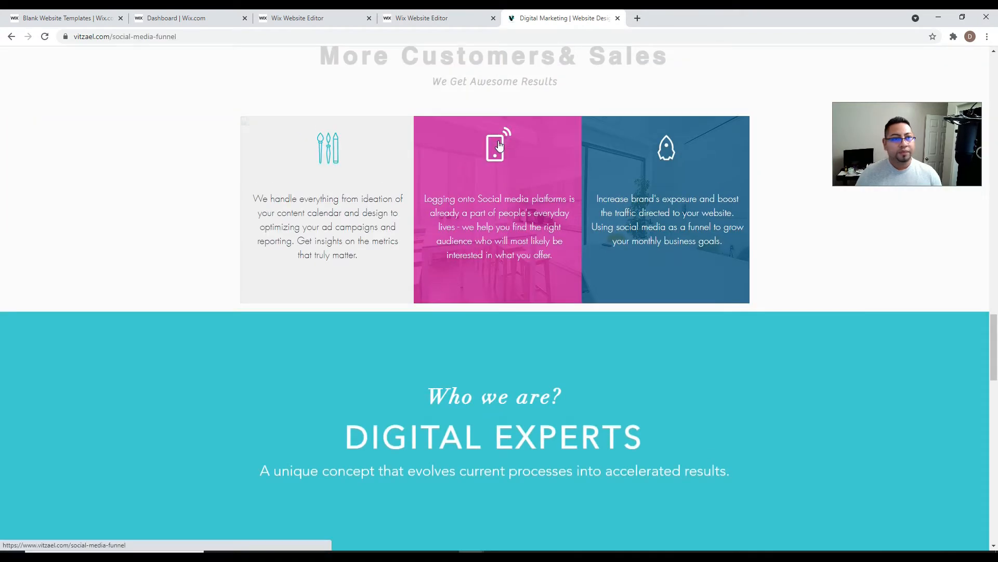
scroll(514, 297, down, 4)
scroll(523, 317, up, 5)
scroll(531, 333, down, 4)
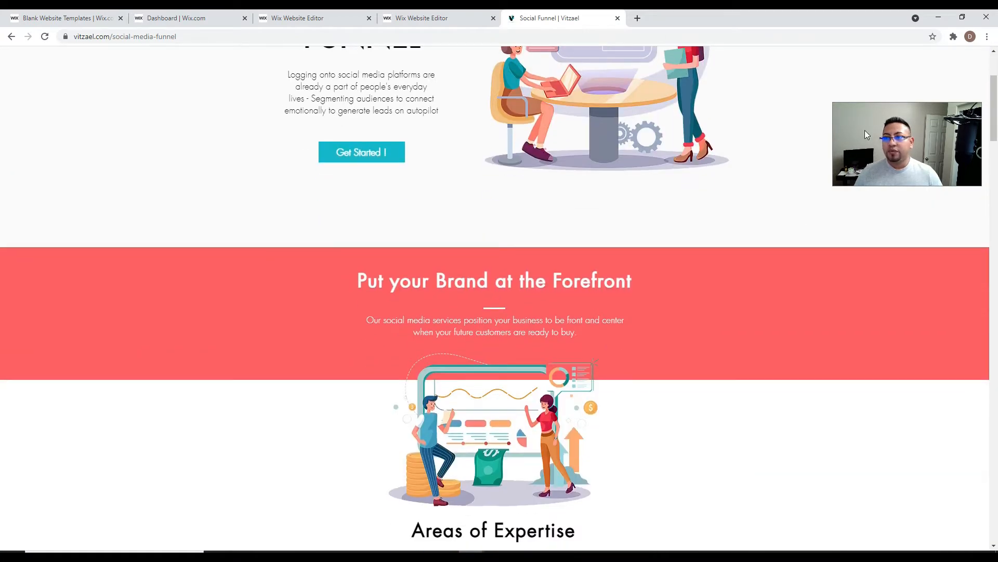
scroll(815, 312, up, 4)
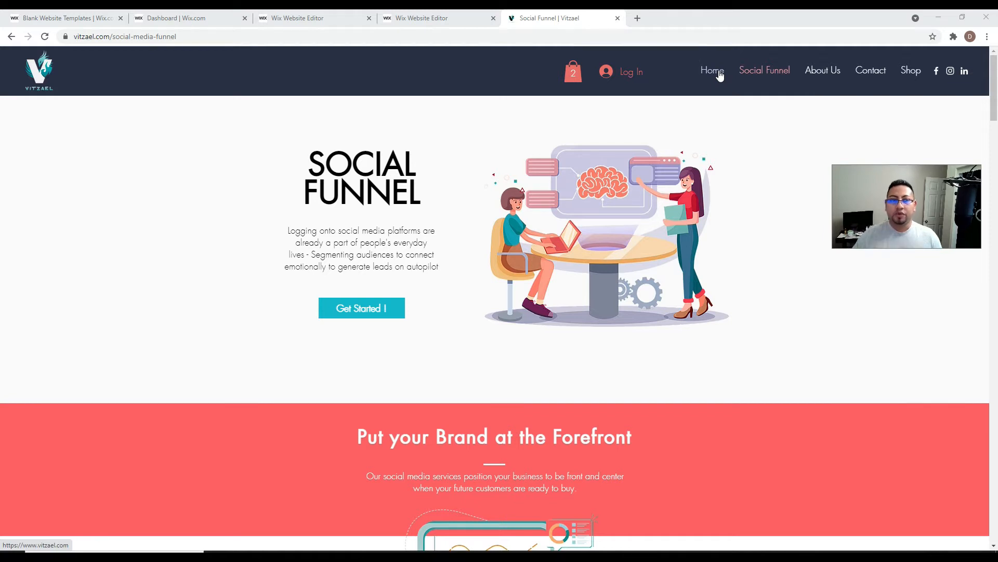
scroll(706, 156, down, 1)
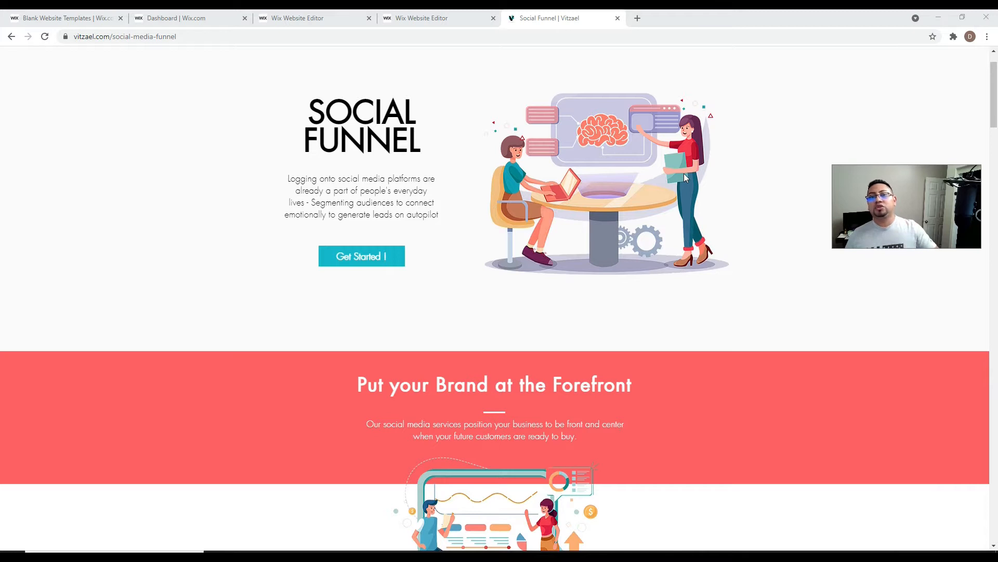
scroll(692, 180, down, 3)
scroll(699, 172, down, 9)
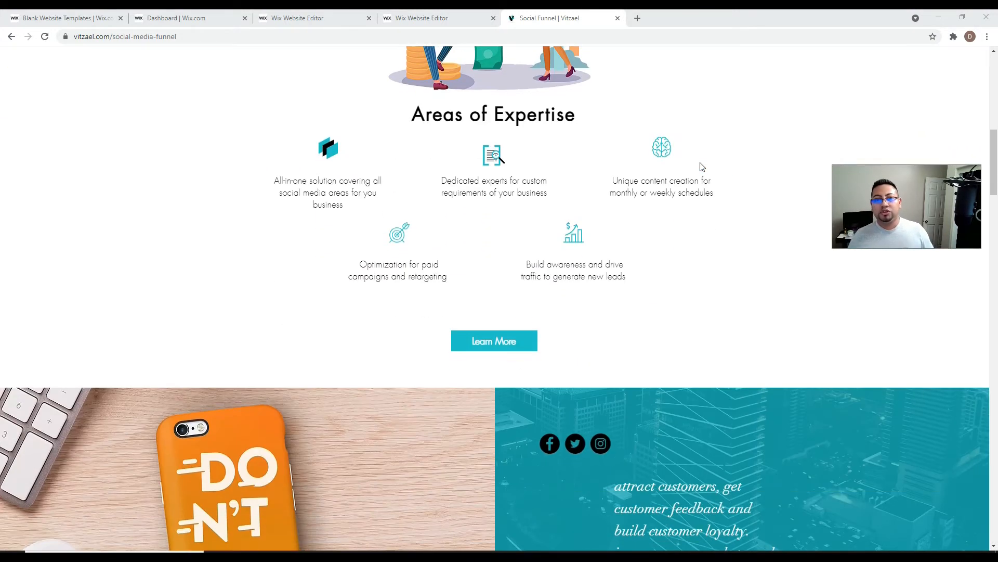
scroll(706, 156, up, 3)
scroll(710, 156, up, 9)
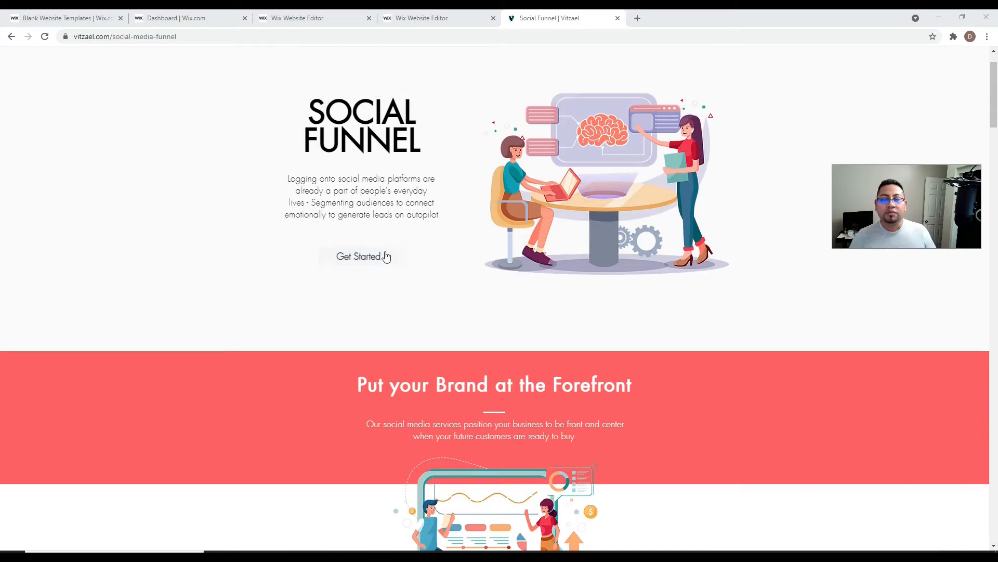
scroll(491, 322, down, 6)
scroll(492, 321, down, 8)
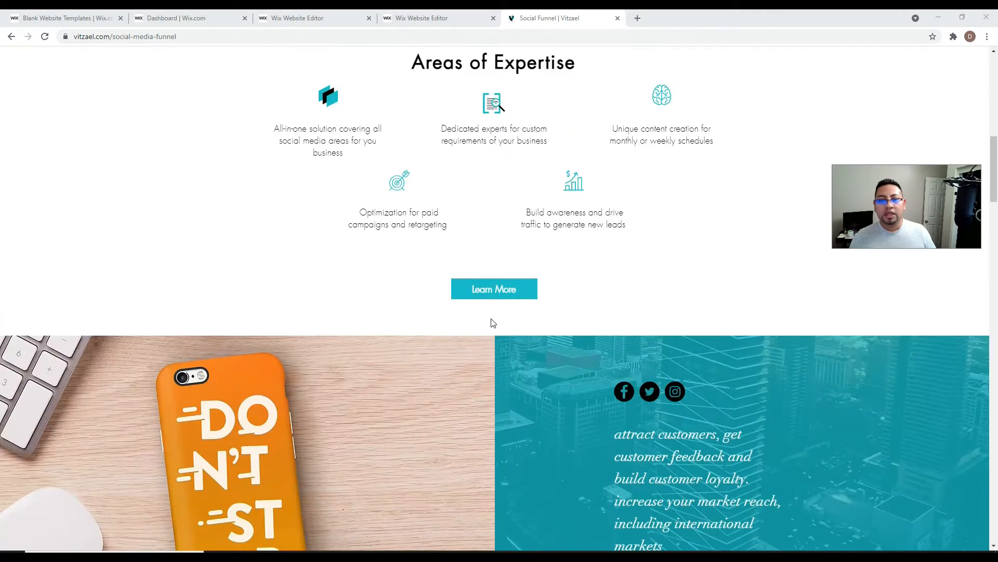
scroll(541, 206, up, 4)
scroll(403, 266, down, 12)
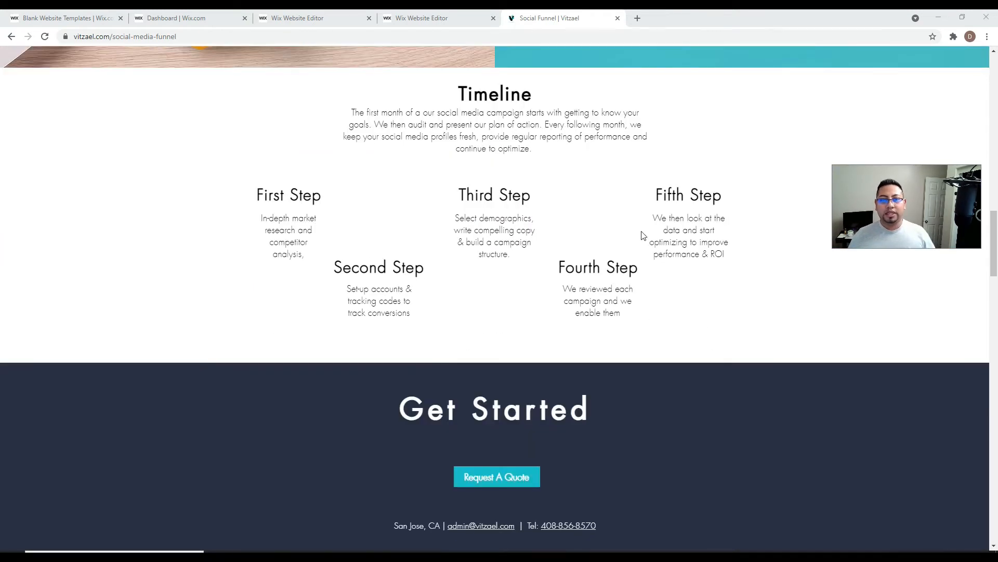
scroll(644, 235, down, 10)
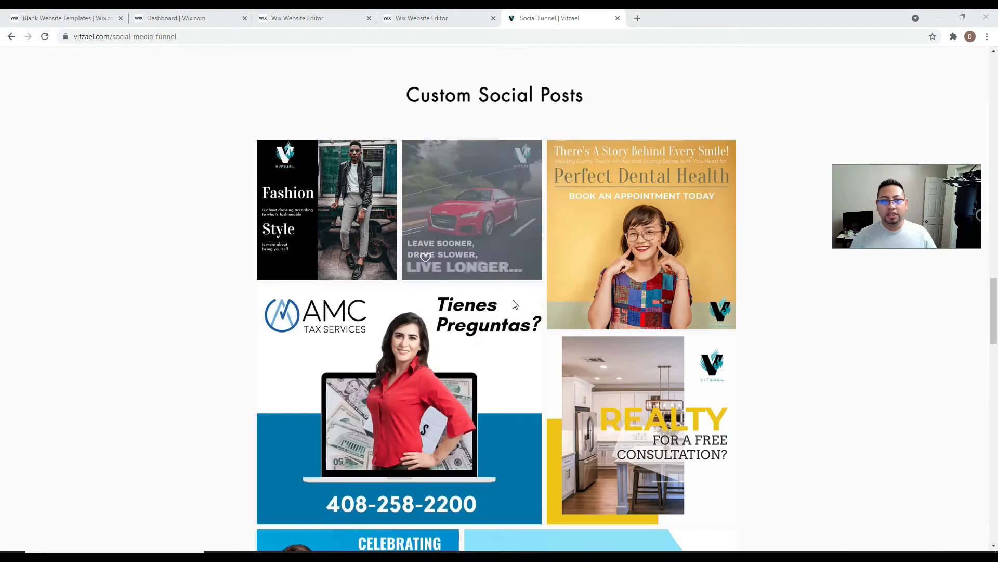
scroll(520, 328, down, 4)
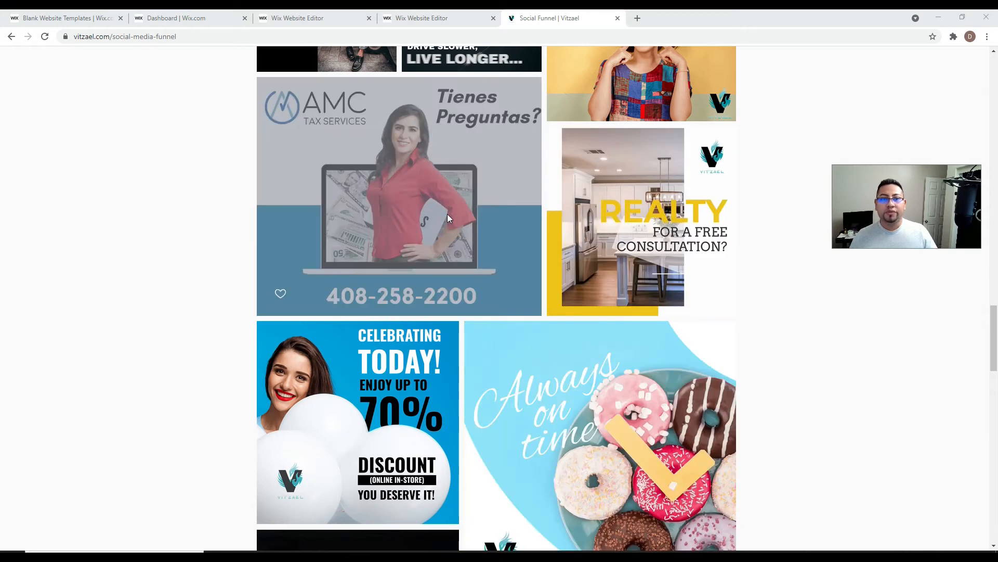
scroll(604, 391, down, 16)
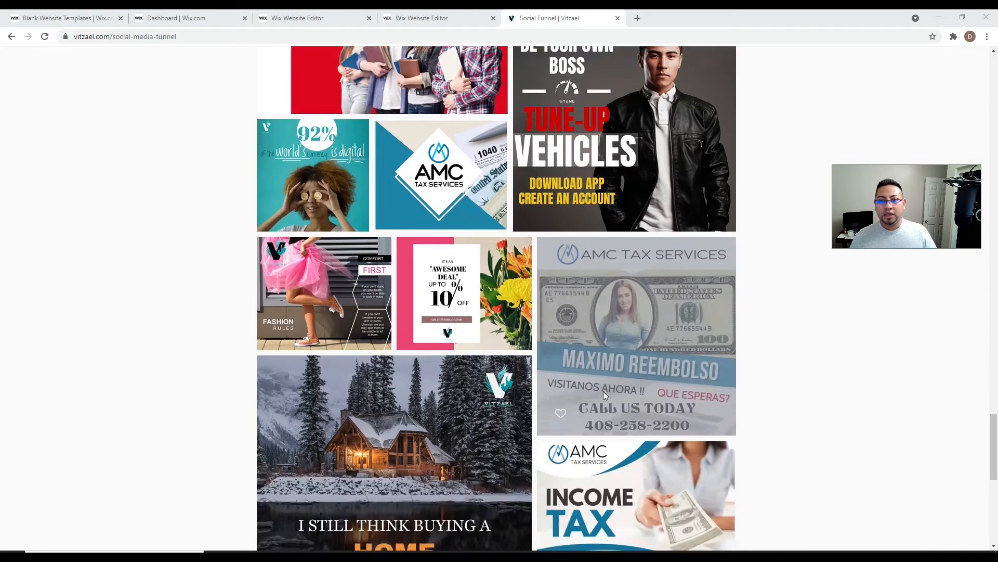
scroll(603, 391, down, 9)
scroll(626, 398, up, 5)
scroll(626, 398, up, 20)
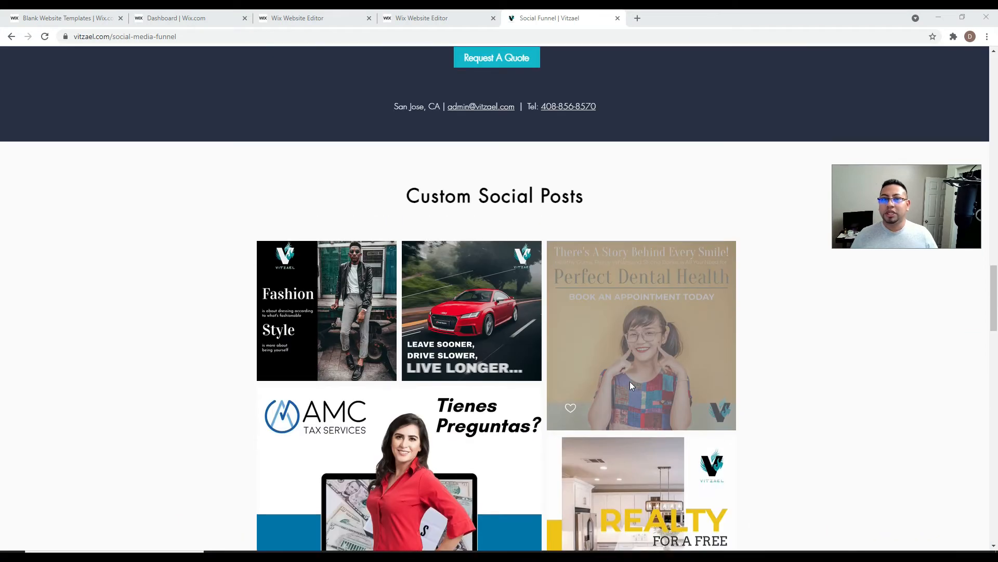
scroll(629, 381, up, 4)
click(421, 15)
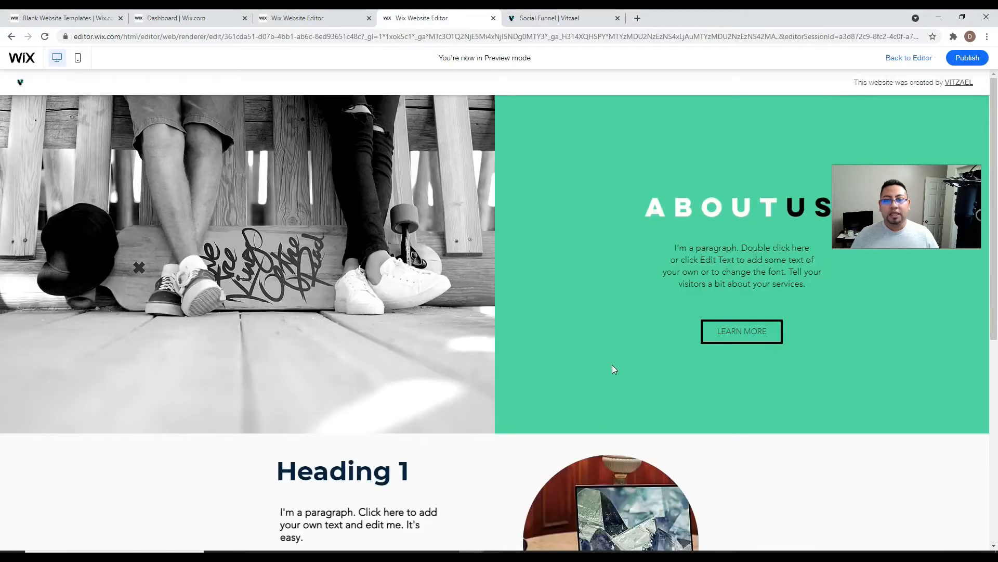
- Exit Preview, switch to the Landingpages dashboard, then the Blank Website Templates tab
scroll(367, 228, down, 1)
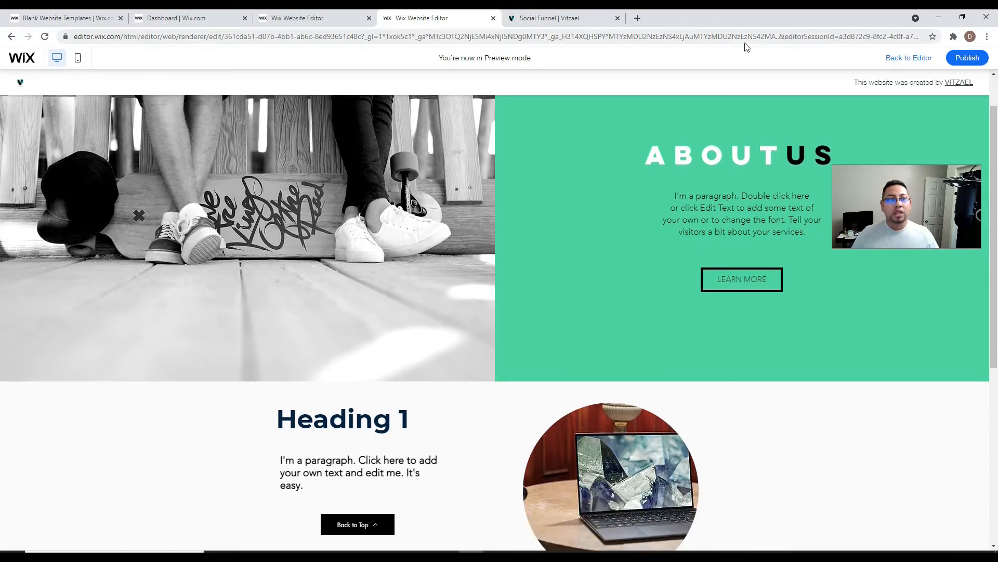
click(909, 58)
click(154, 16)
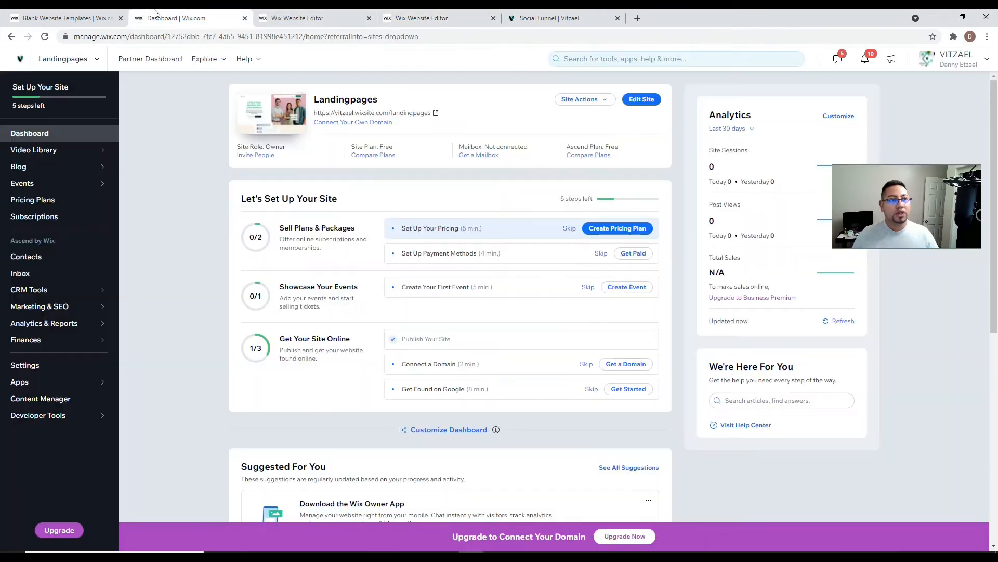
click(102, 16)
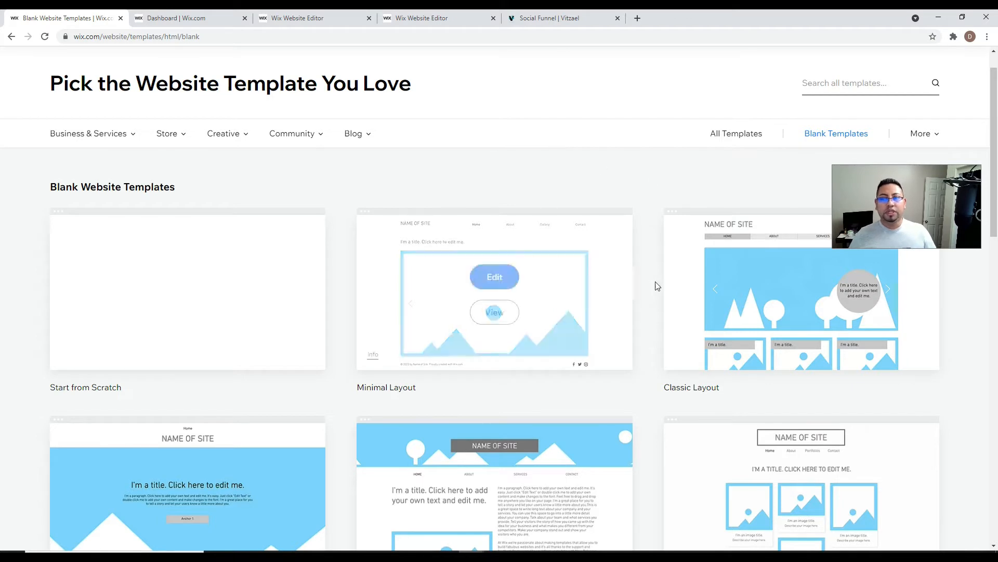
- Open the Blank Templates collection and edit the Start from Scratch template
mouse_move(856, 338)
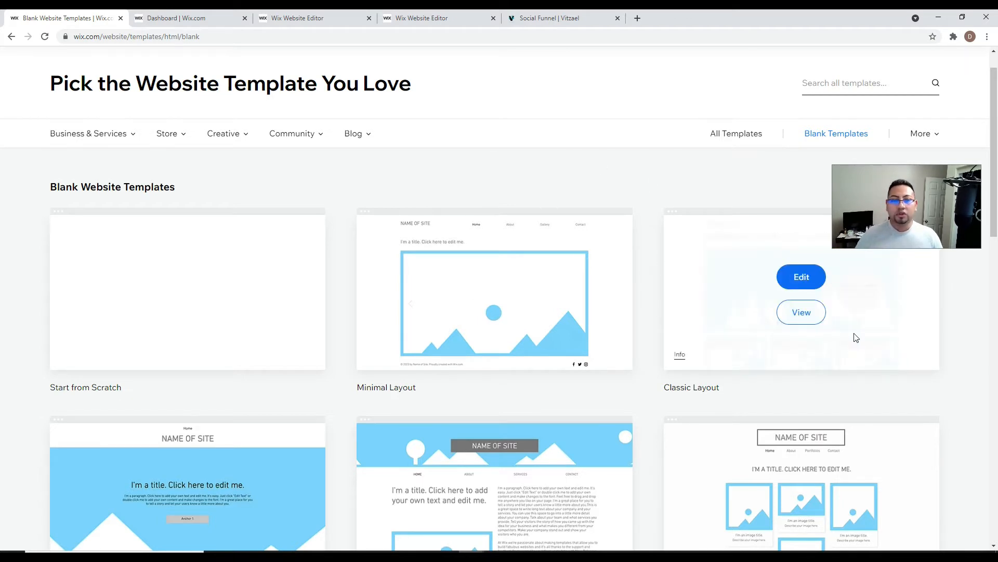
mouse_move(223, 278)
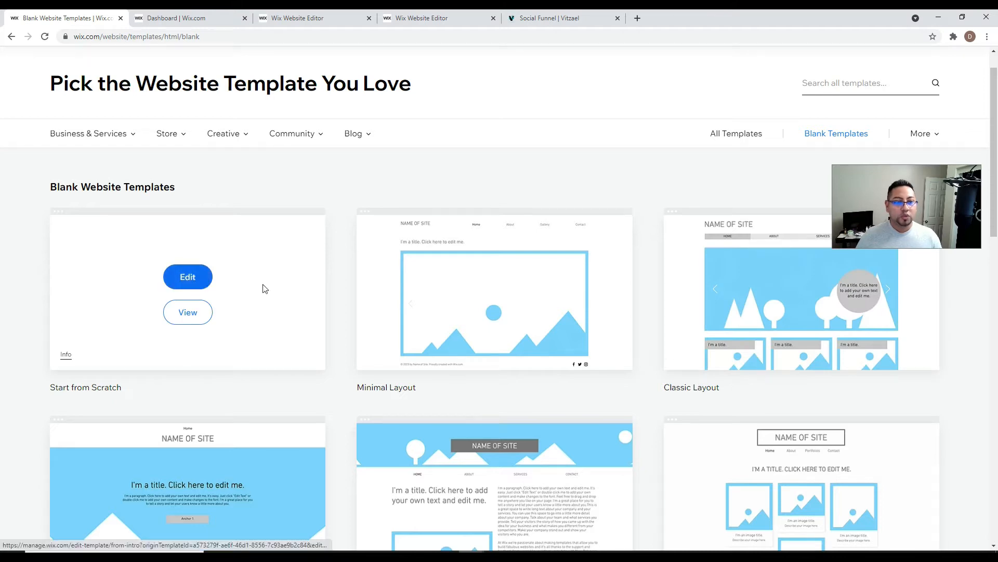
click(724, 139)
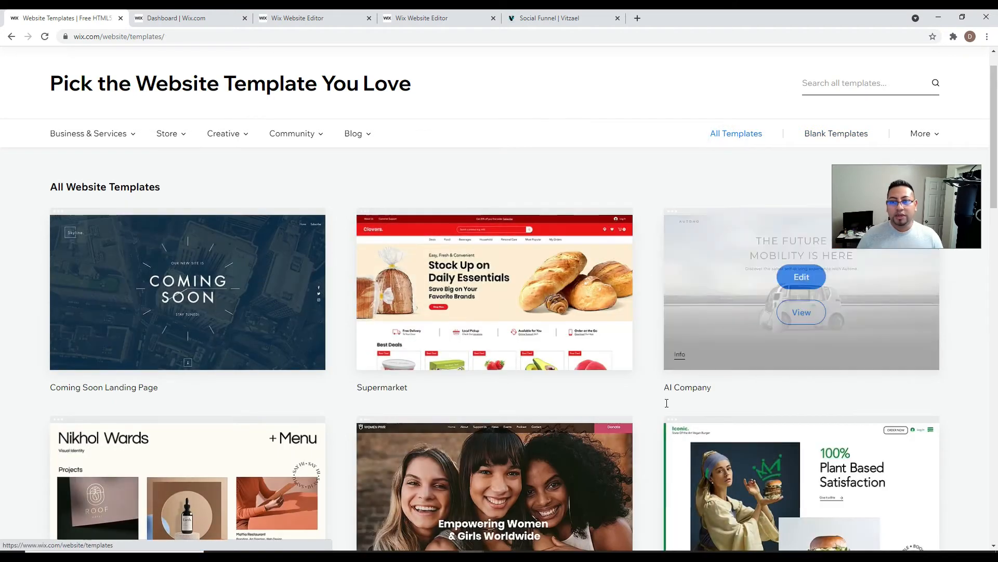
scroll(667, 403, down, 5)
scroll(725, 457, down, 2)
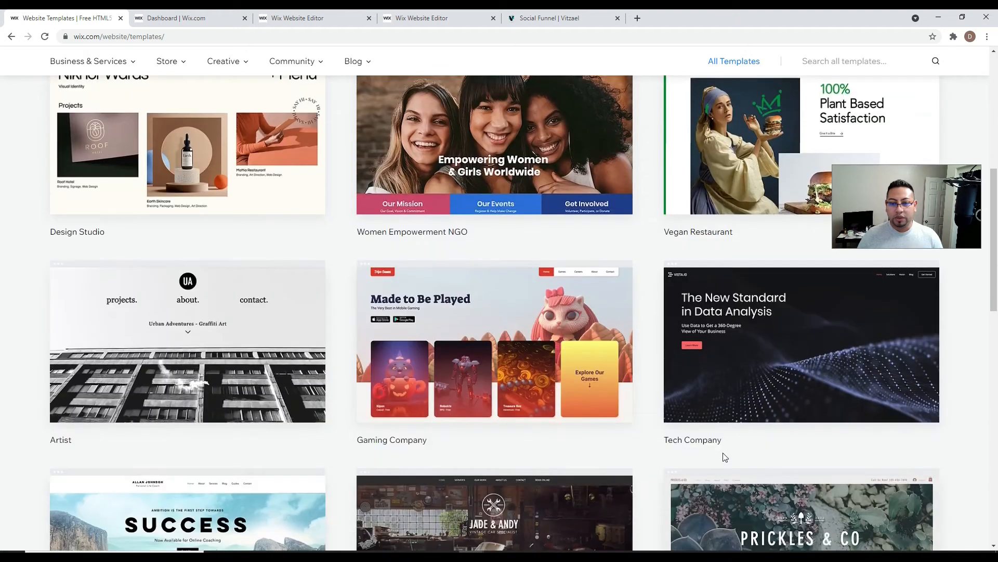
scroll(726, 457, up, 8)
click(815, 173)
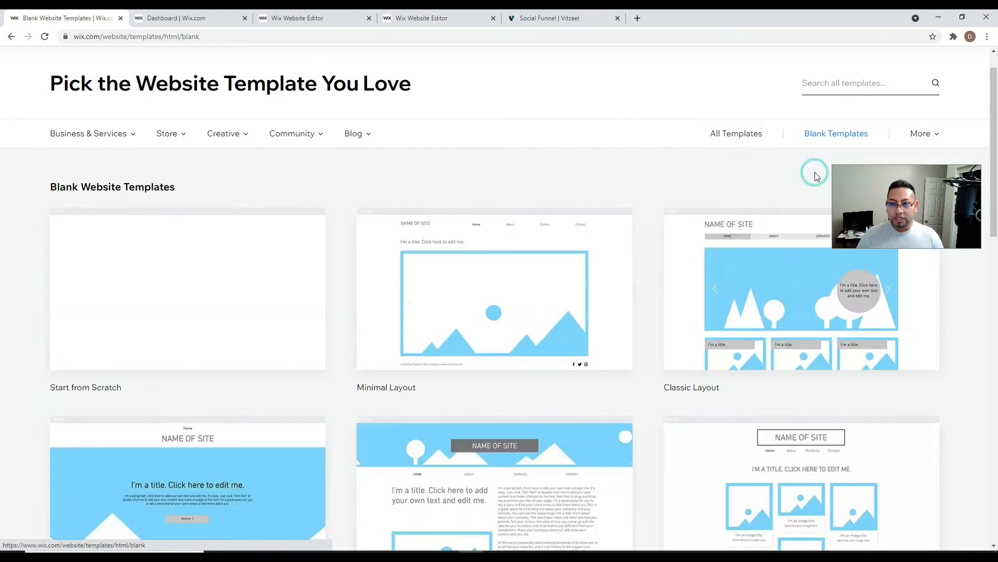
click(179, 278)
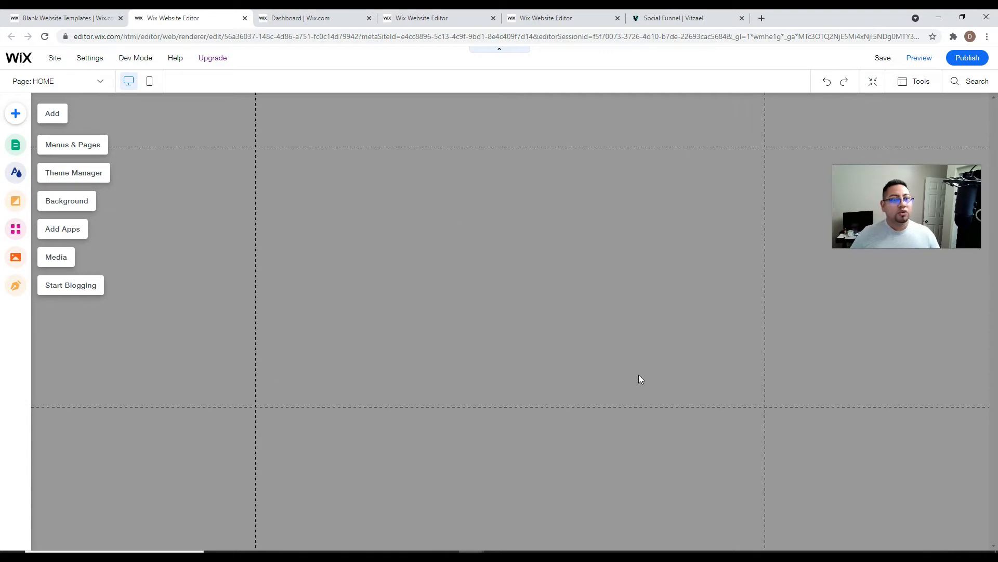
- Browse the Add elements panel, then close it without adding anything
click(15, 114)
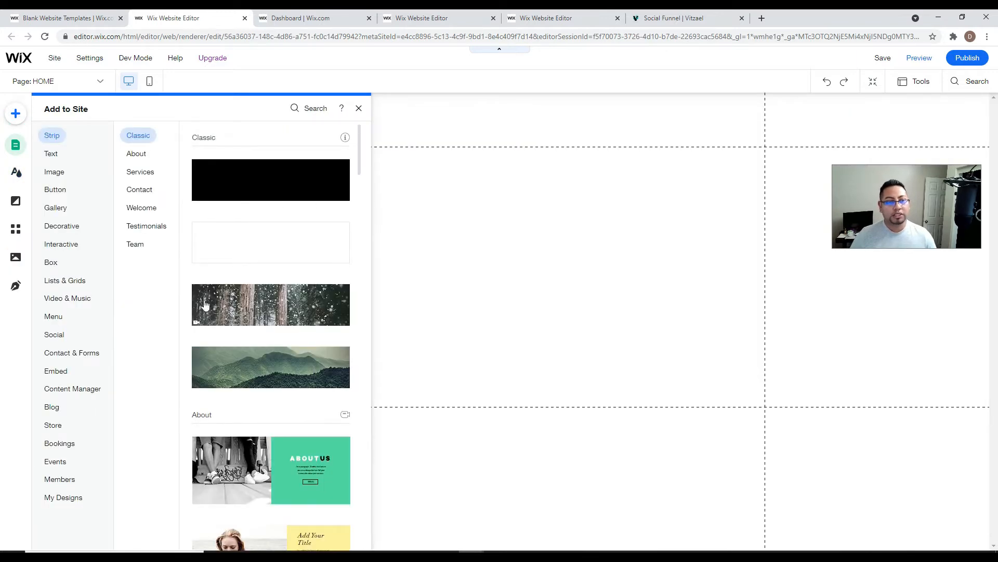
scroll(205, 312, down, 3)
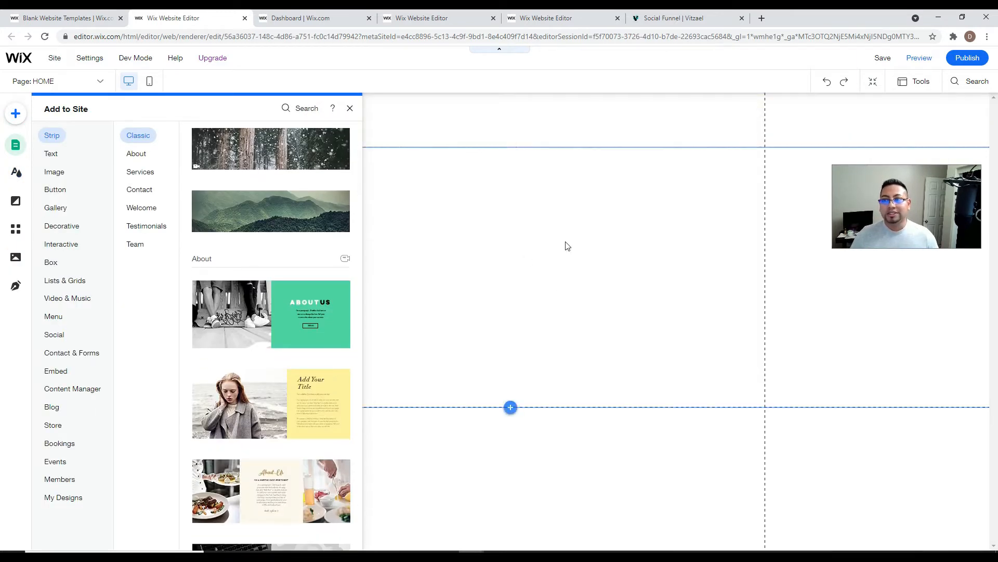
scroll(305, 187, up, 3)
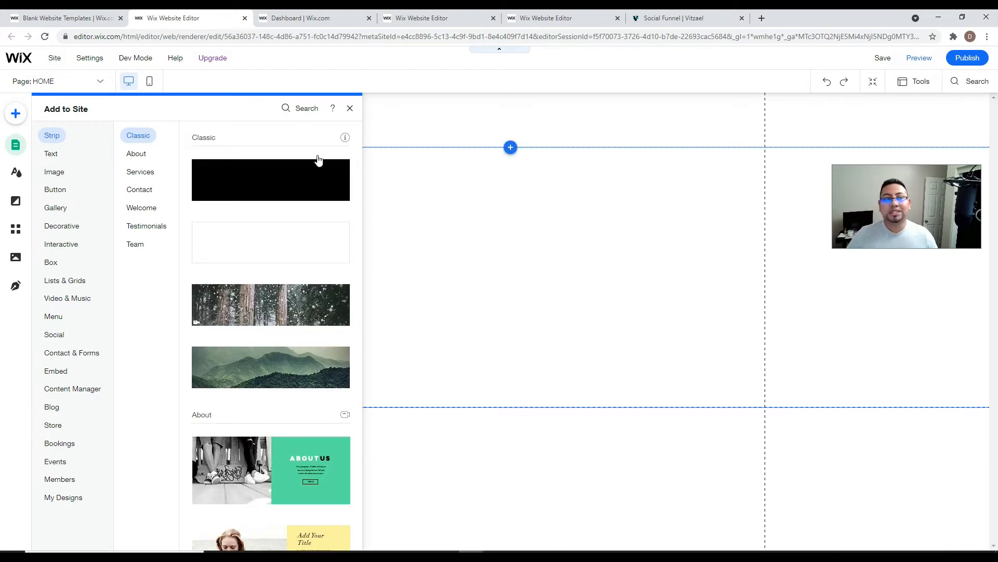
click(350, 108)
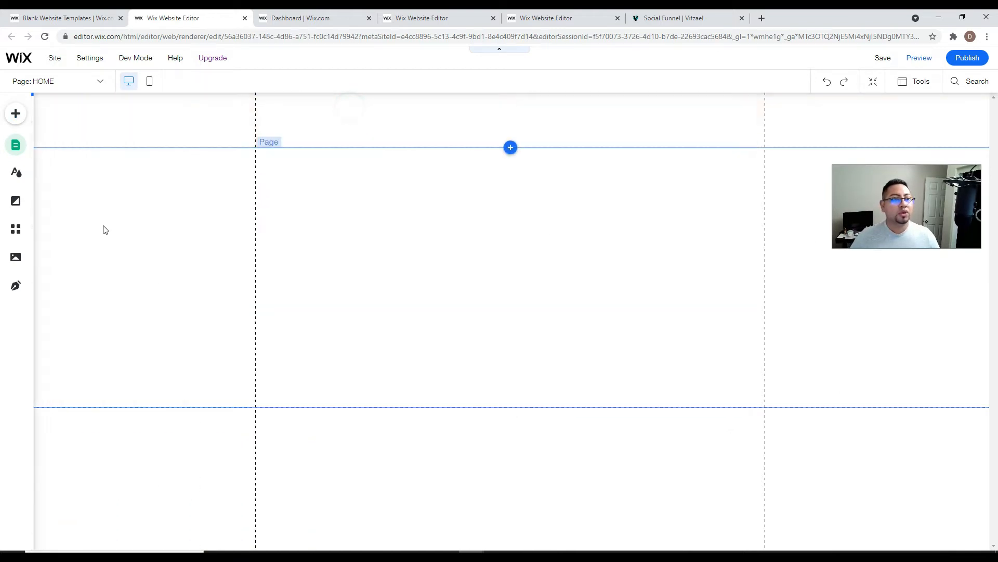
- Set the HOME page layout to No Header & Footer in its page settings
click(15, 144)
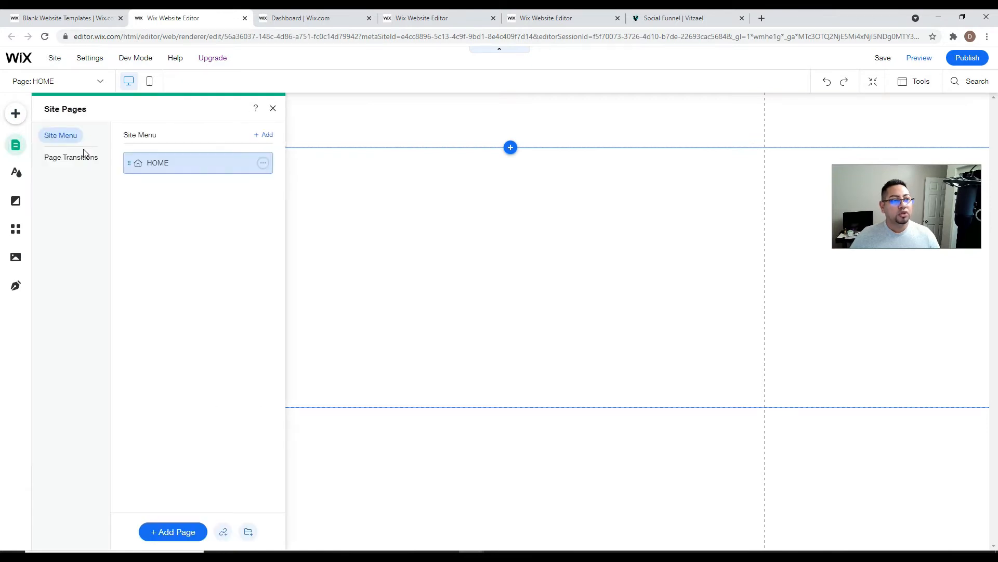
click(264, 164)
click(306, 163)
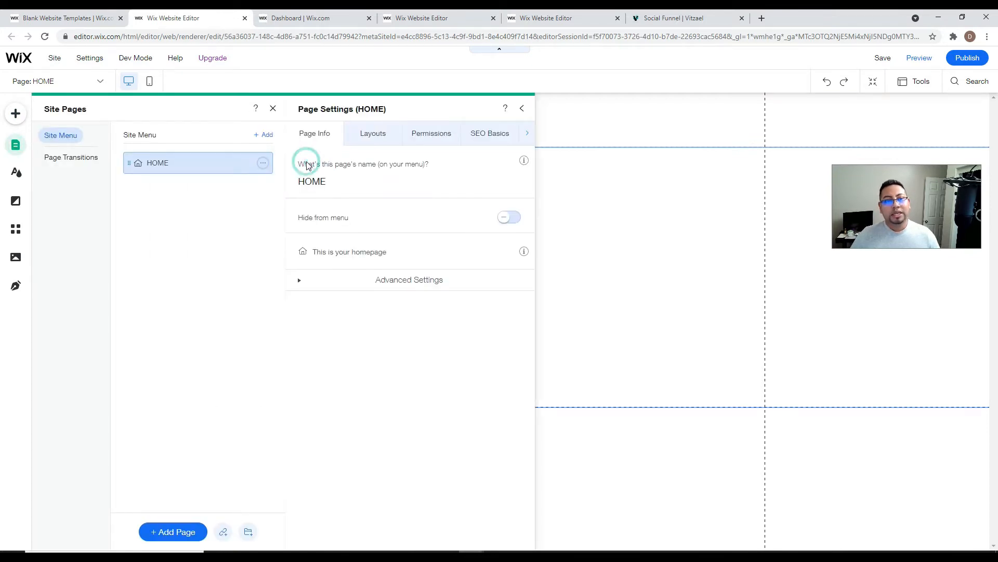
click(372, 130)
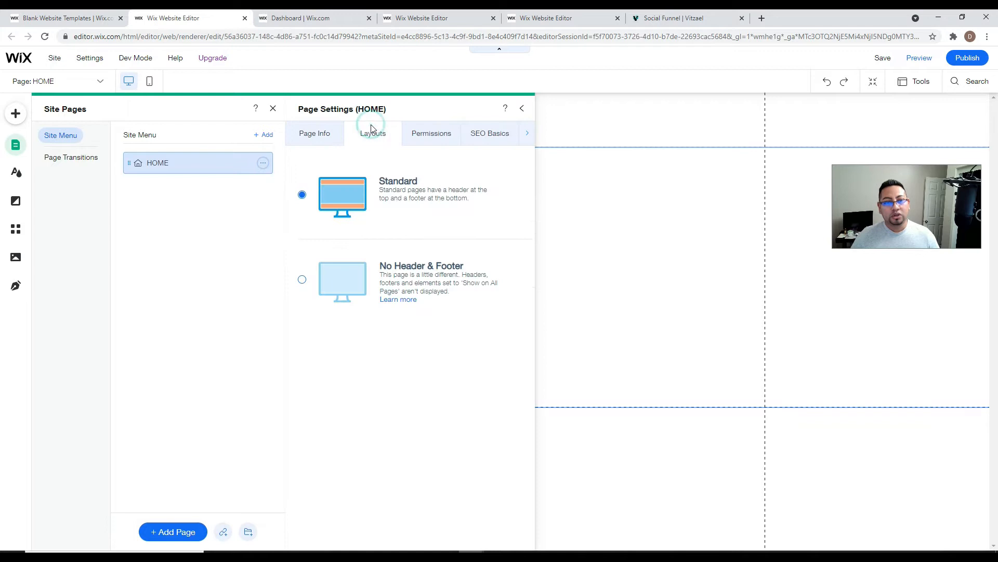
click(303, 281)
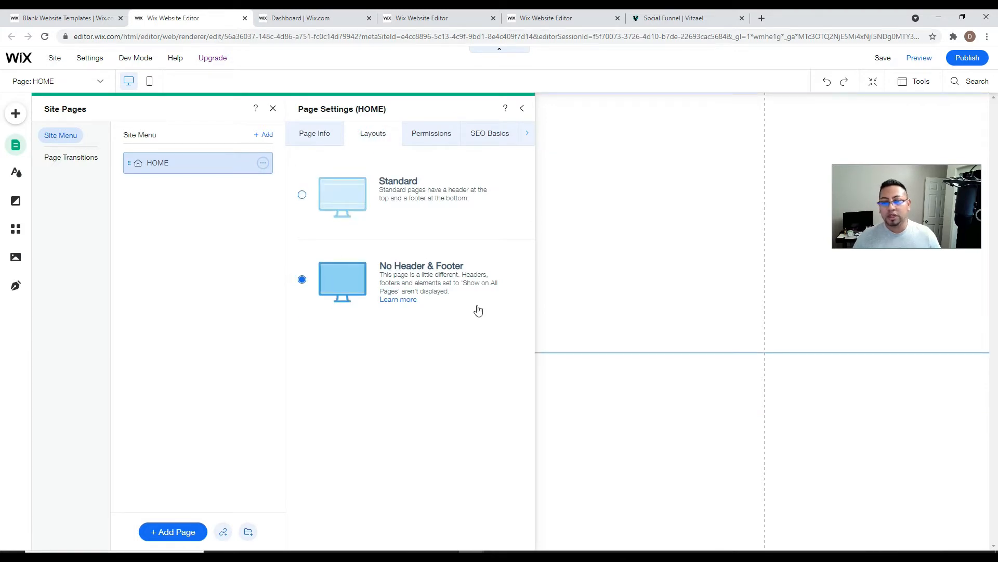
click(630, 161)
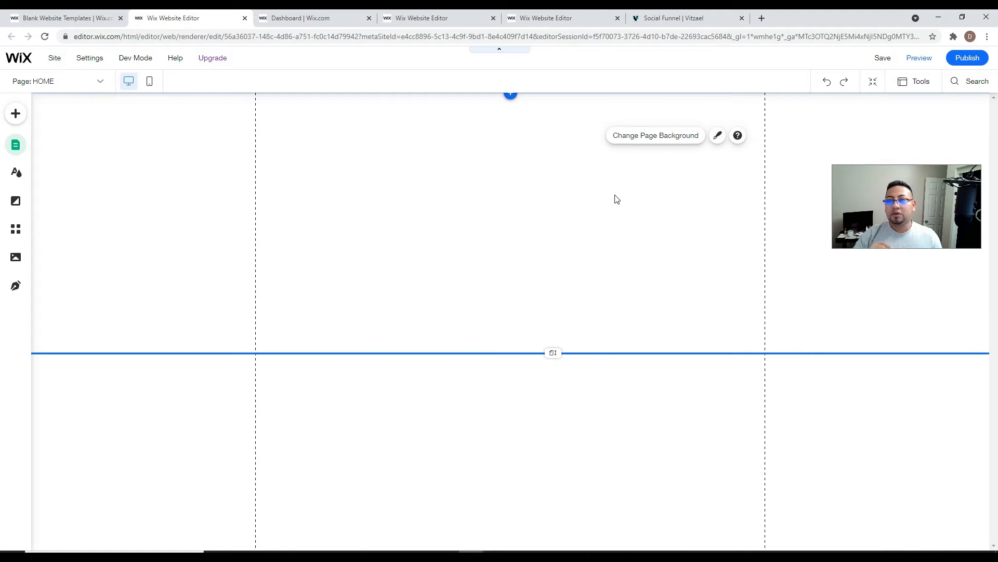
- Add a Classic white strip, move it to the page top and adjust its height
click(16, 114)
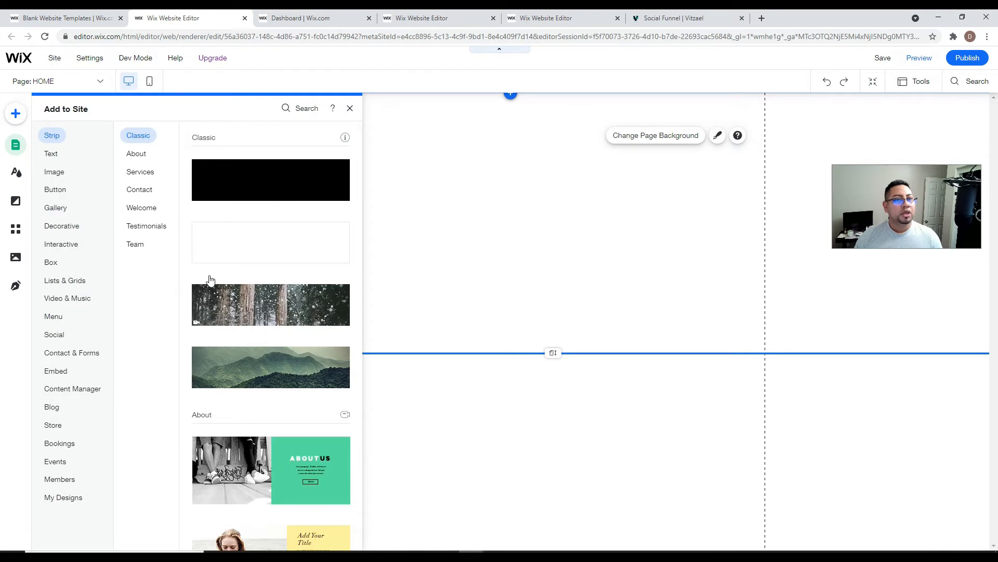
drag(237, 255, 504, 264)
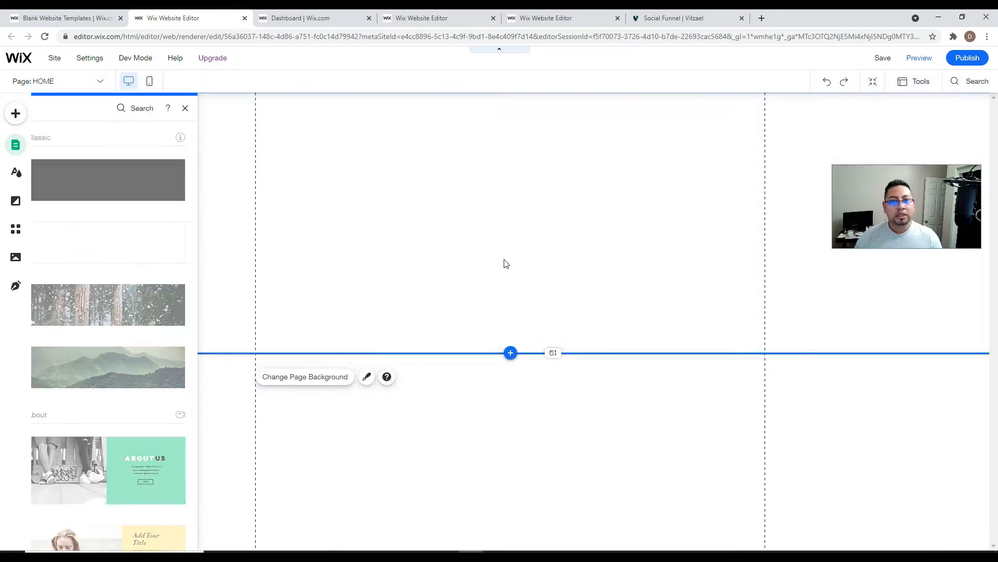
mouse_move(529, 192)
mouse_down()
mouse_move(541, 221)
mouse_move(541, 205)
mouse_up()
drag(551, 294, 561, 427)
- Make the running-woman video the strip's background
click(551, 222)
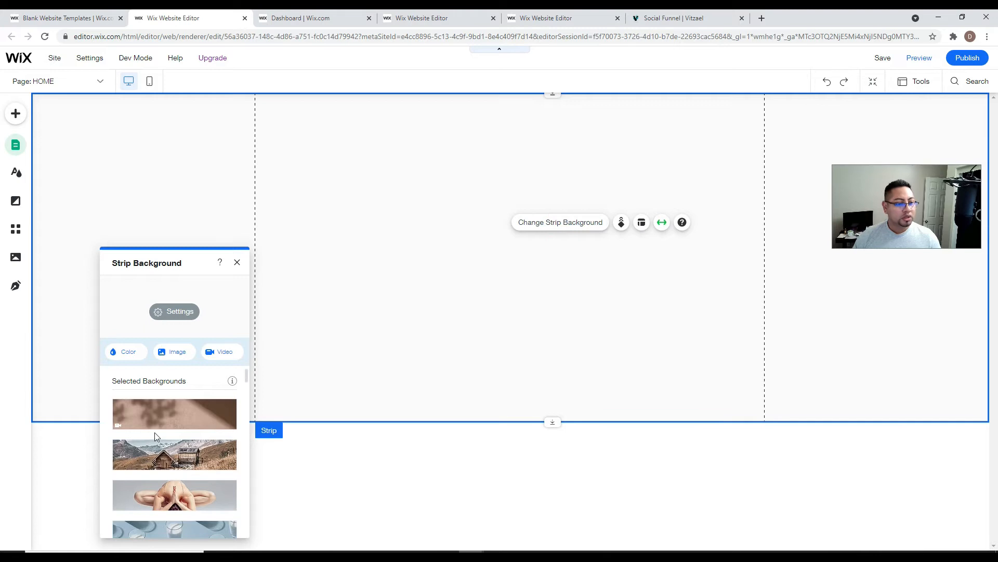
scroll(169, 442, down, 3)
scroll(170, 442, down, 10)
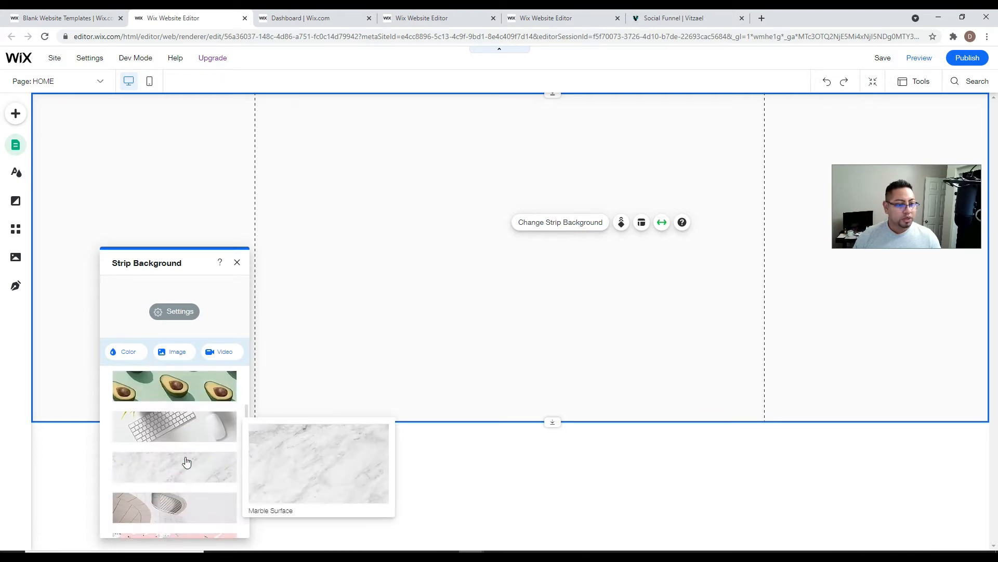
click(186, 461)
scroll(186, 461, down, 1)
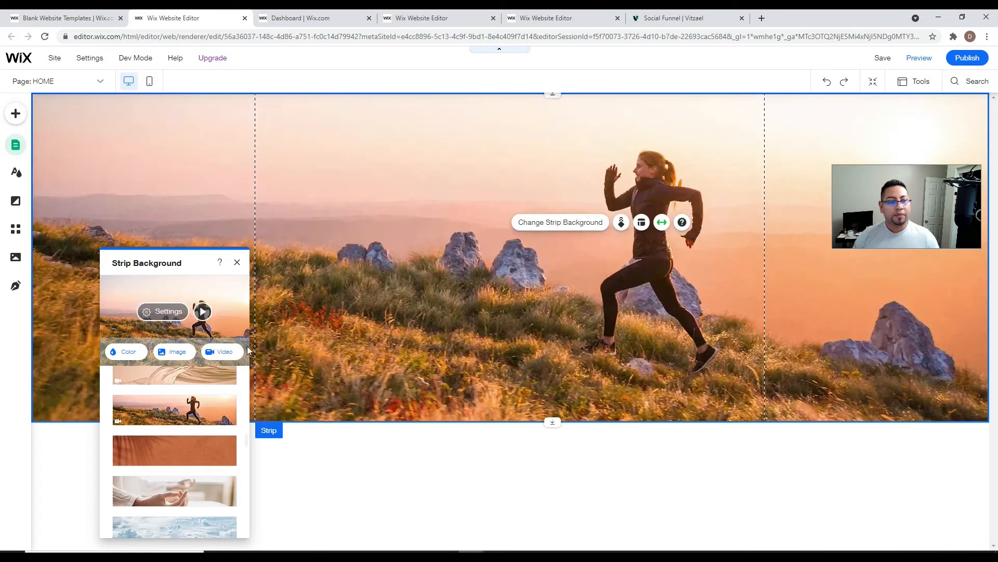
click(327, 224)
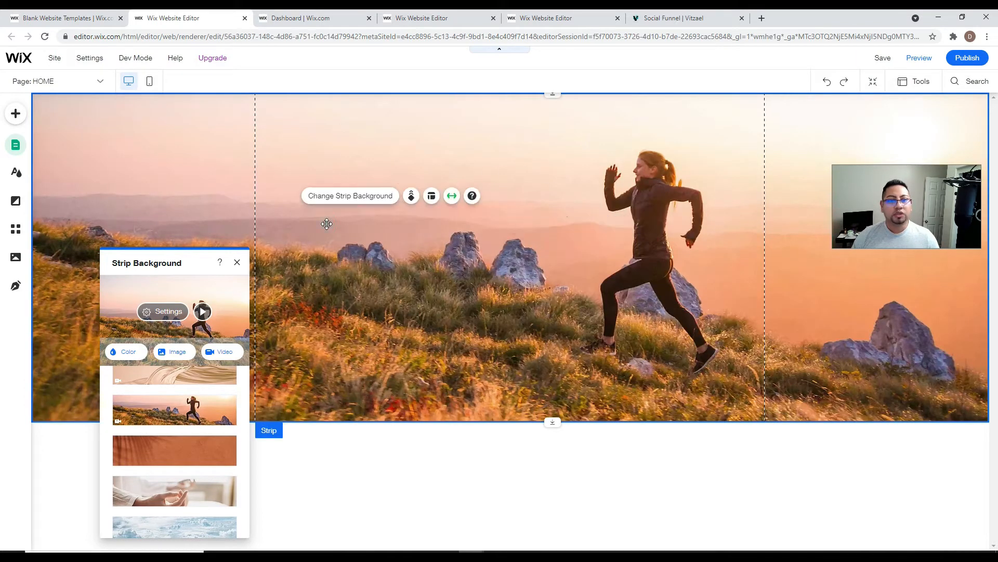
click(329, 195)
click(372, 197)
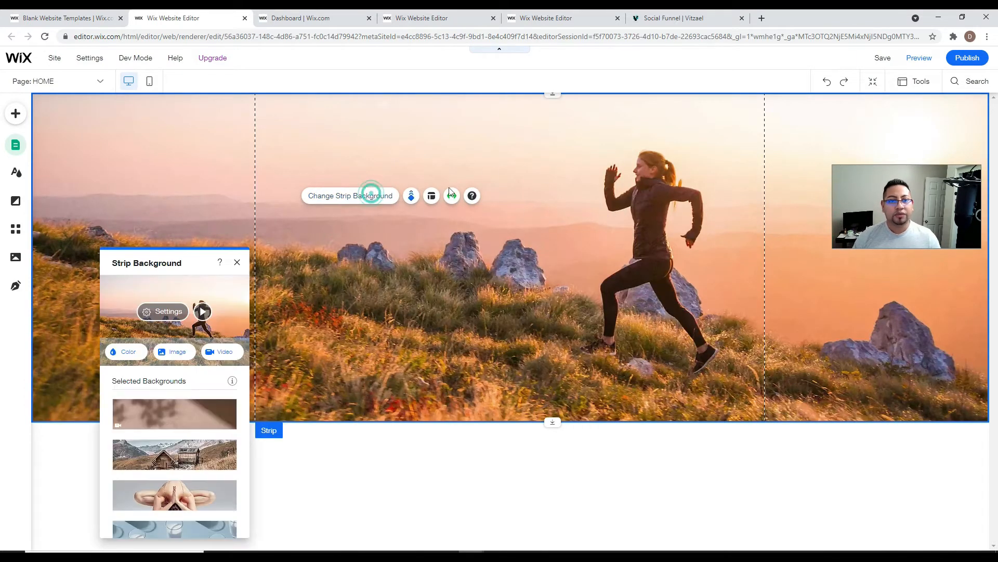
drag(194, 263, 445, 123)
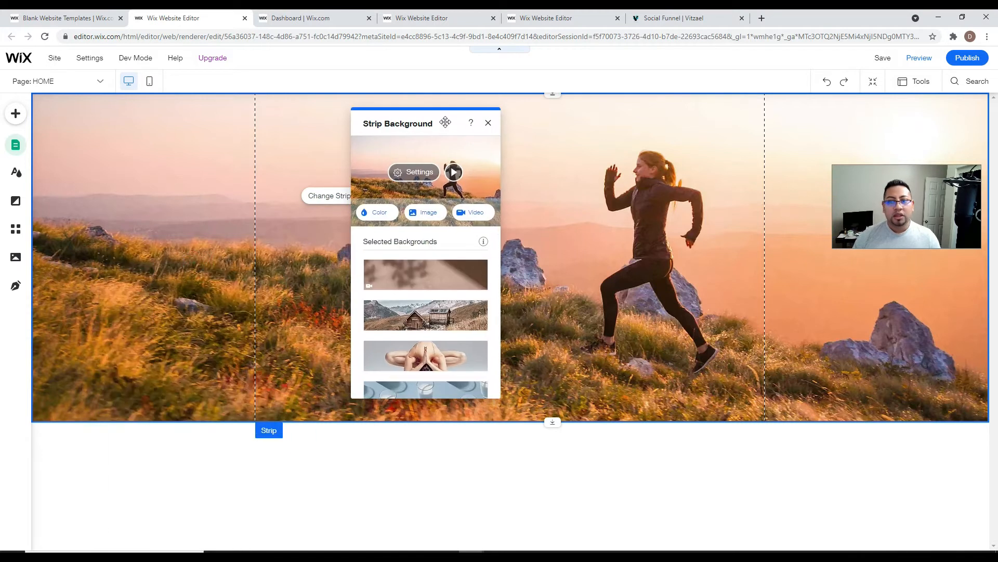
- Turn on a black colour overlay for the video at 37% opacity
click(407, 177)
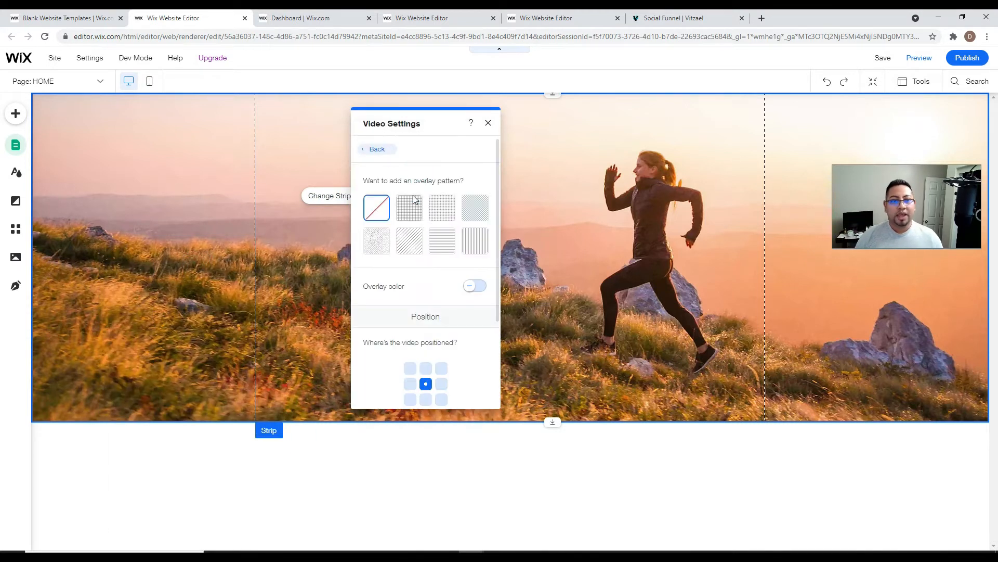
click(479, 287)
click(483, 334)
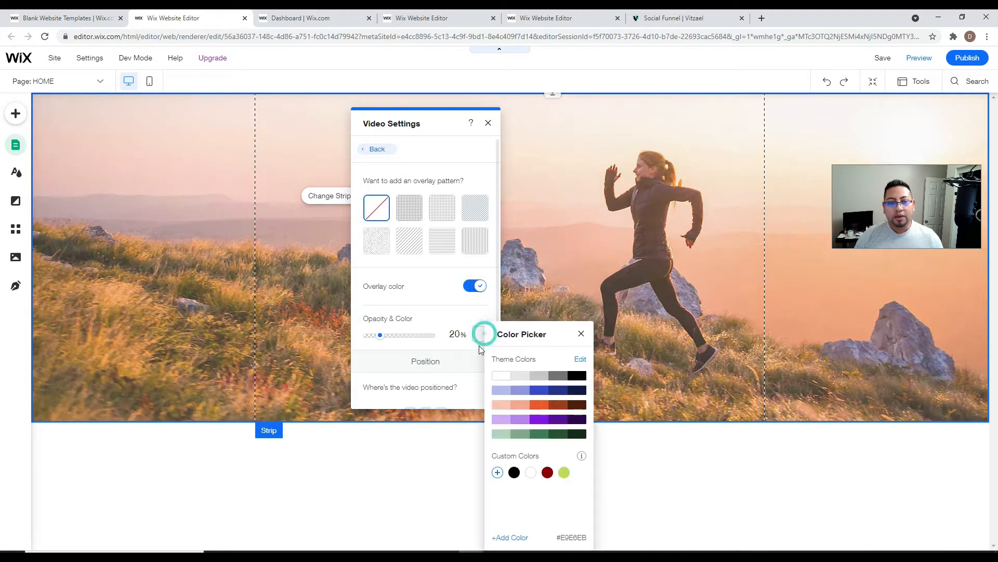
click(514, 472)
drag(380, 336, 391, 337)
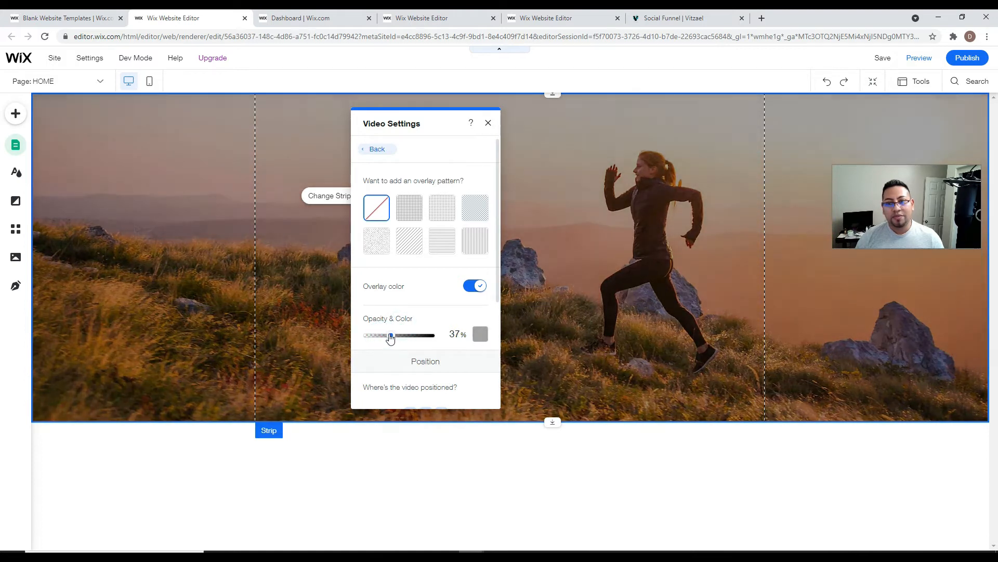
click(491, 121)
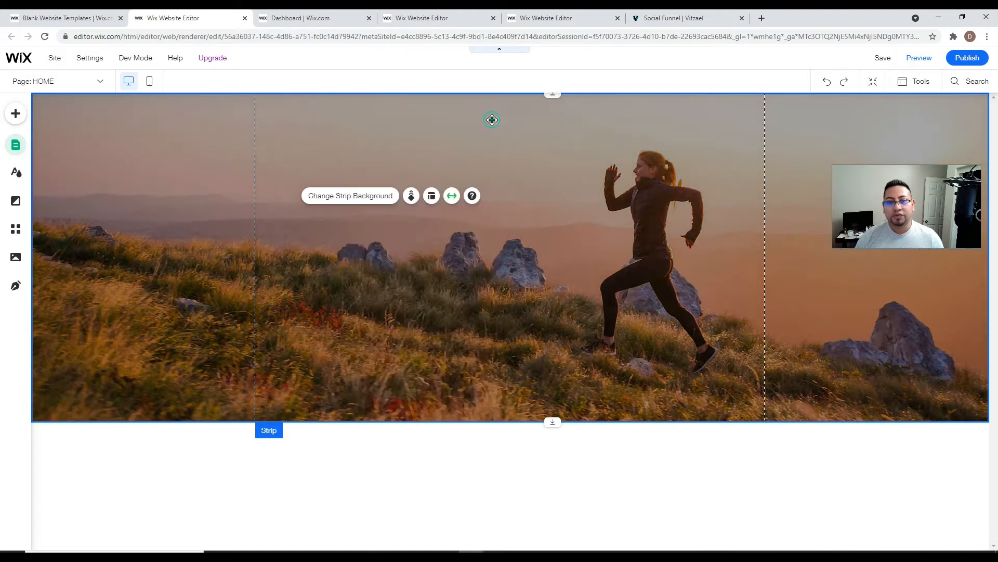
- Add a Heading 1 near the strip top and make it white and bold
click(16, 116)
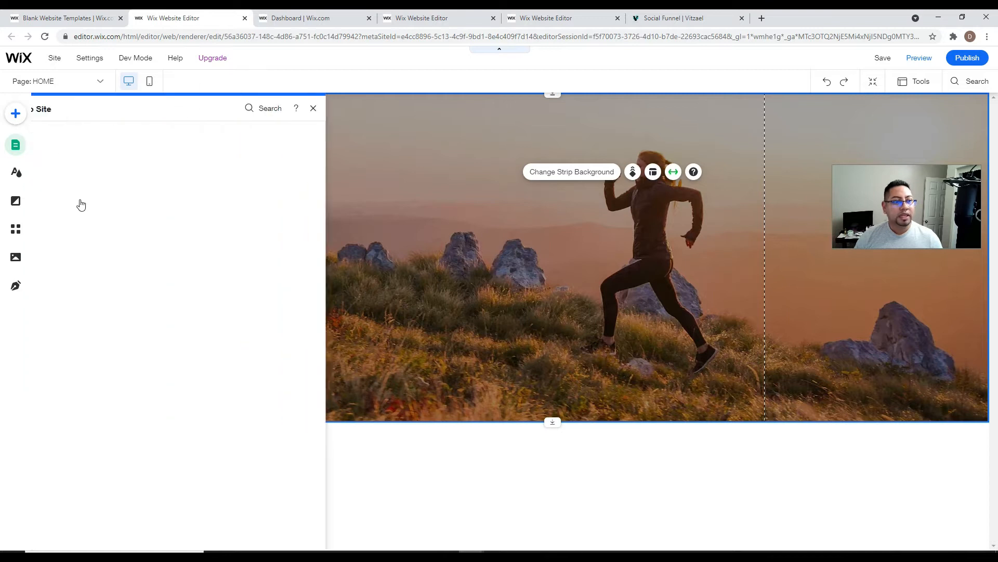
click(55, 156)
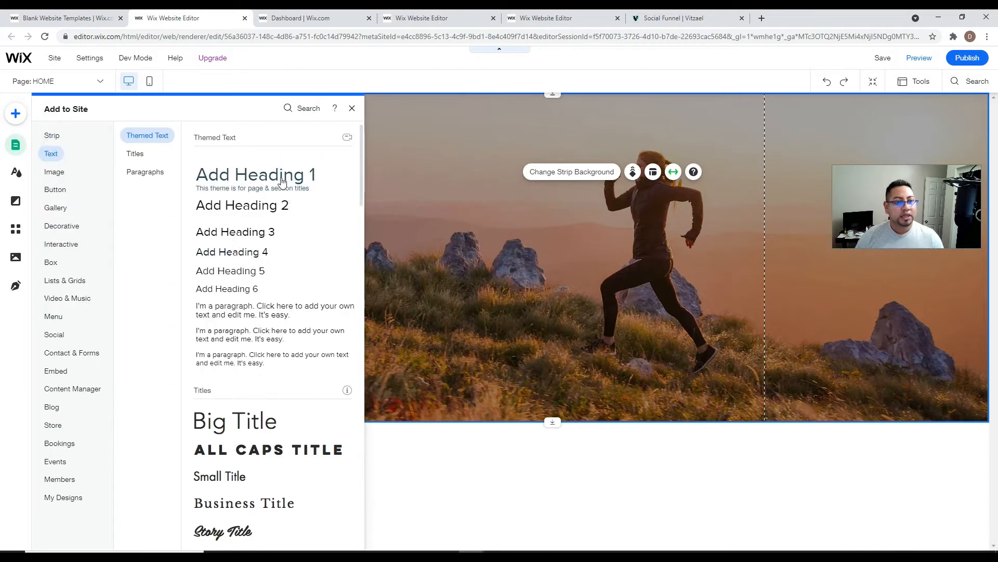
click(281, 174)
drag(498, 325, 502, 158)
click(464, 119)
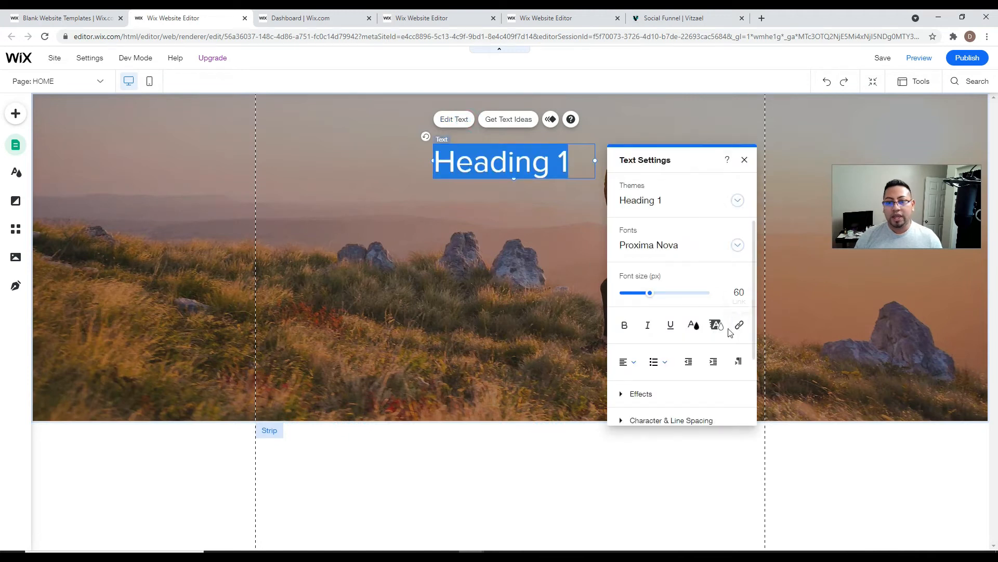
click(694, 325)
click(647, 333)
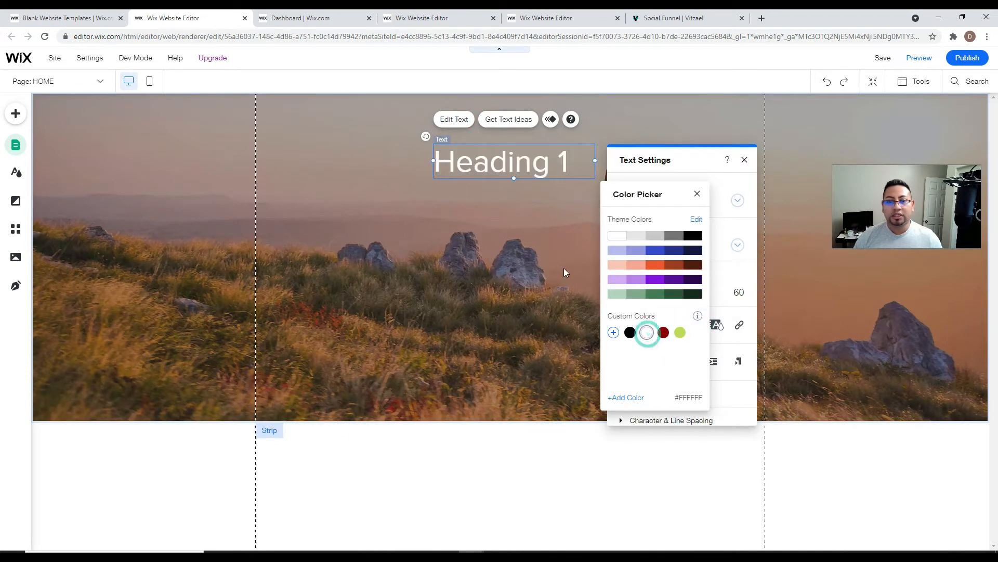
click(564, 268)
click(625, 325)
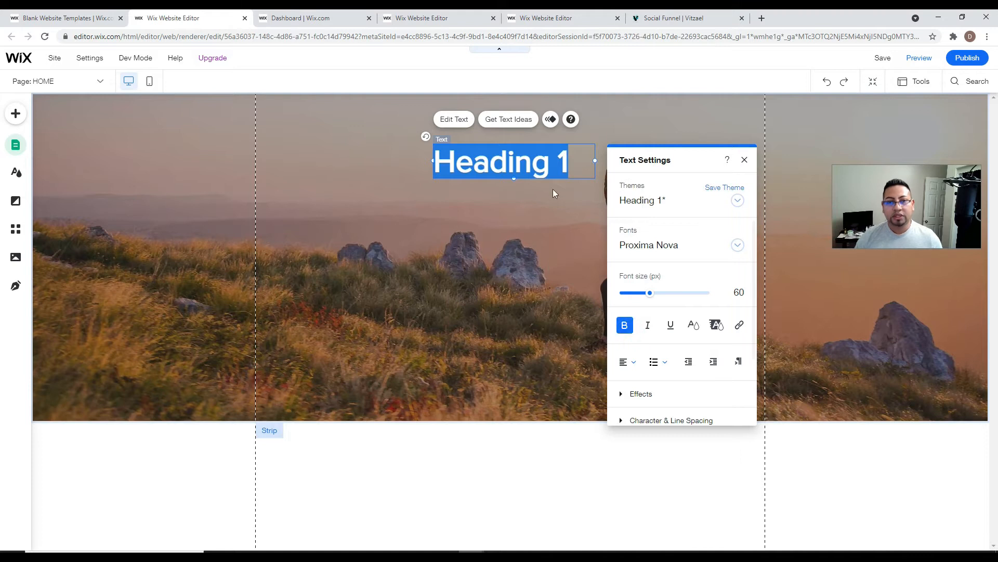
- Change the heading to 'is time to start running', centred, widened and moved left
click(551, 172)
triple_click(578, 161)
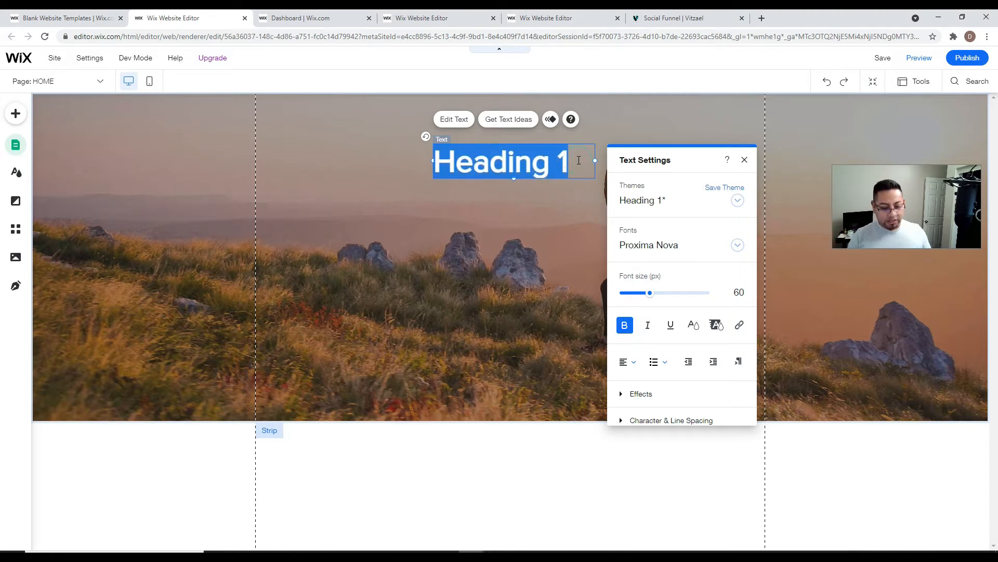
text(is time to s)
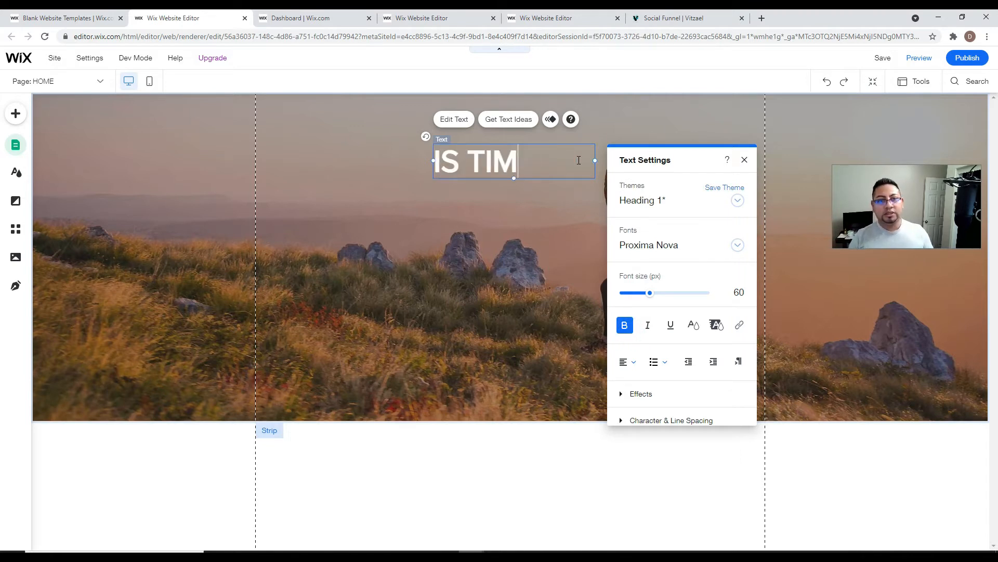
text(tart runni)
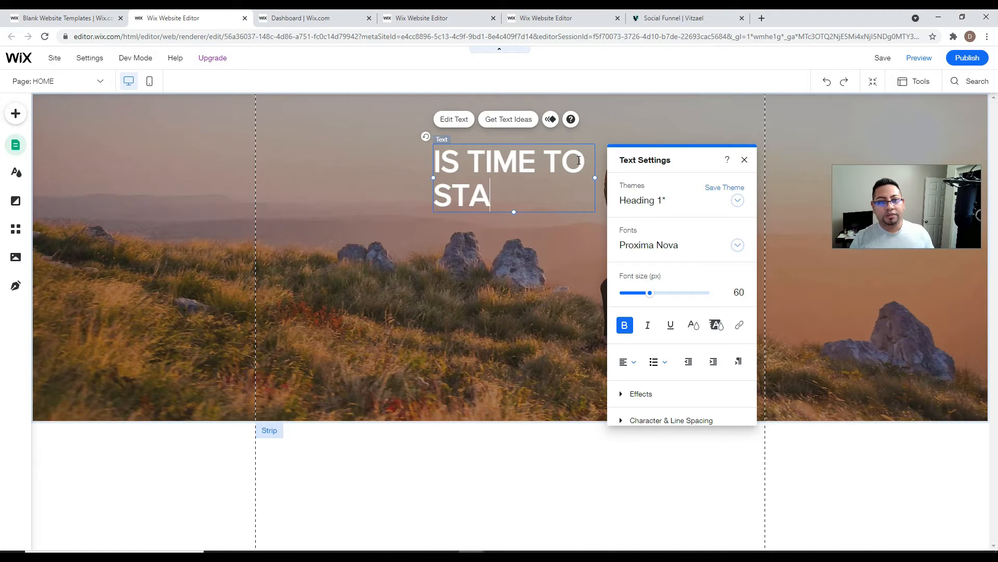
text(ng)
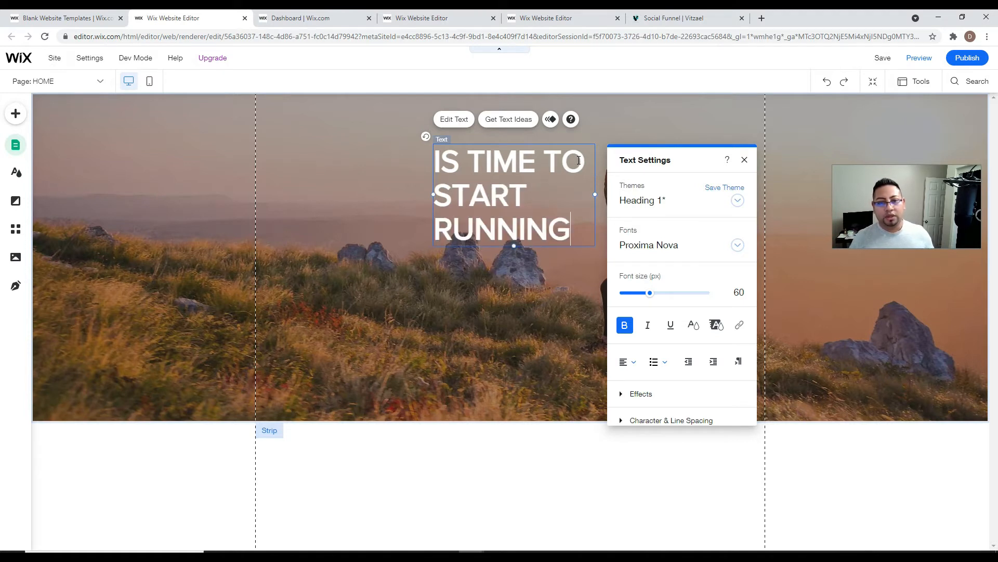
click(628, 361)
click(630, 378)
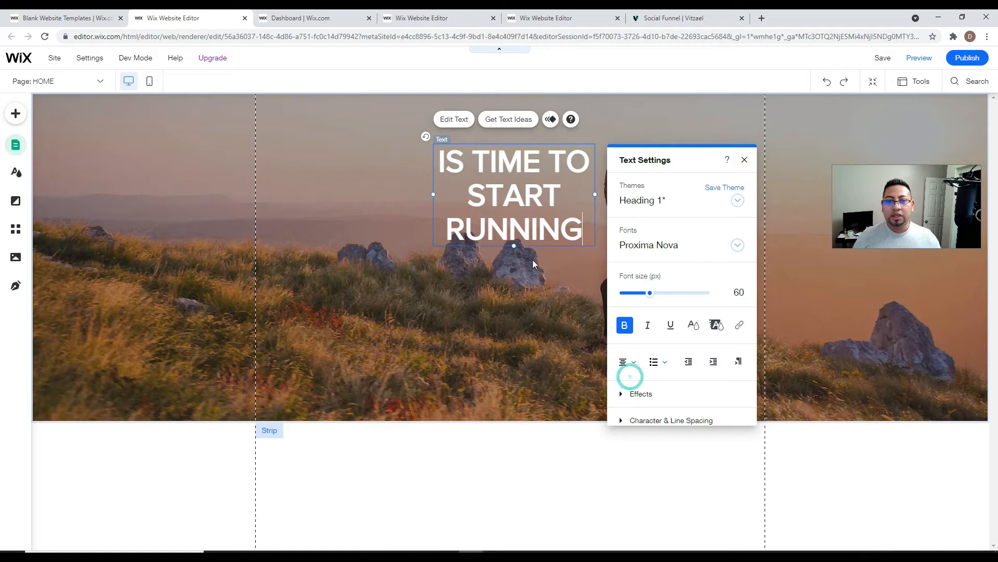
drag(595, 195, 699, 195)
click(634, 243)
drag(569, 170, 515, 169)
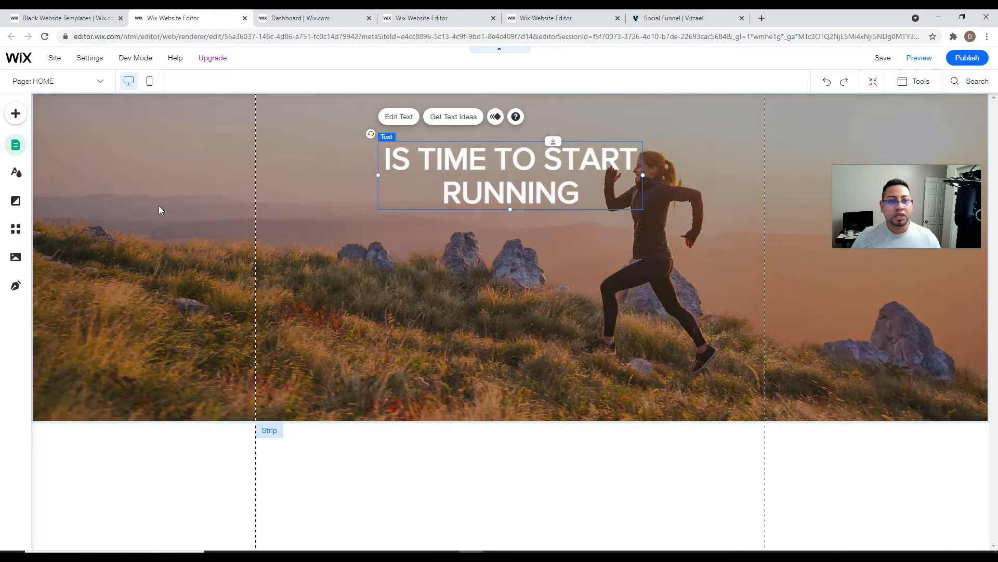
- Add a blue themed button just under the heading
click(17, 116)
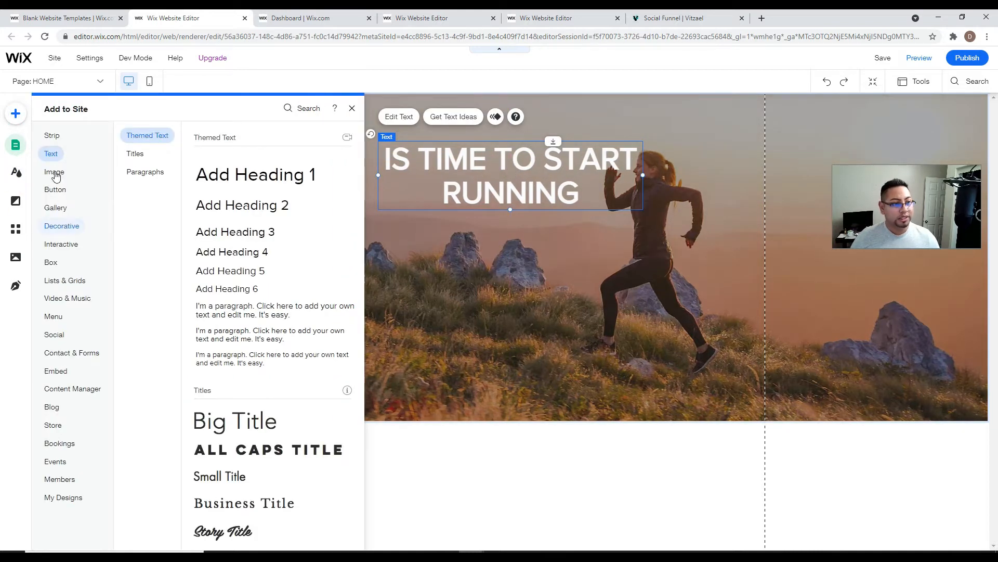
mouse_move(57, 190)
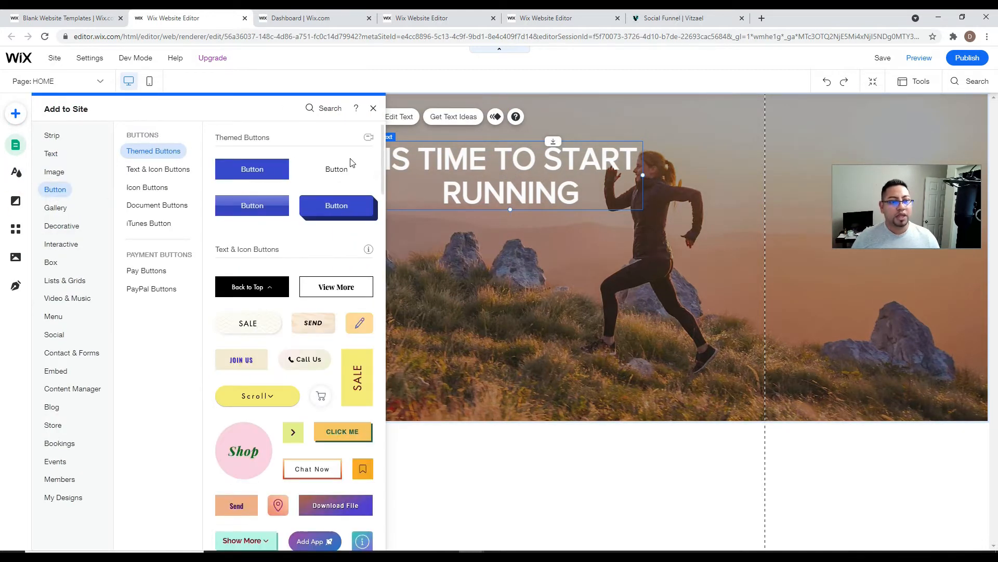
click(252, 169)
drag(510, 318, 512, 230)
- Change the button label to 'JOIN US NOW'
click(507, 207)
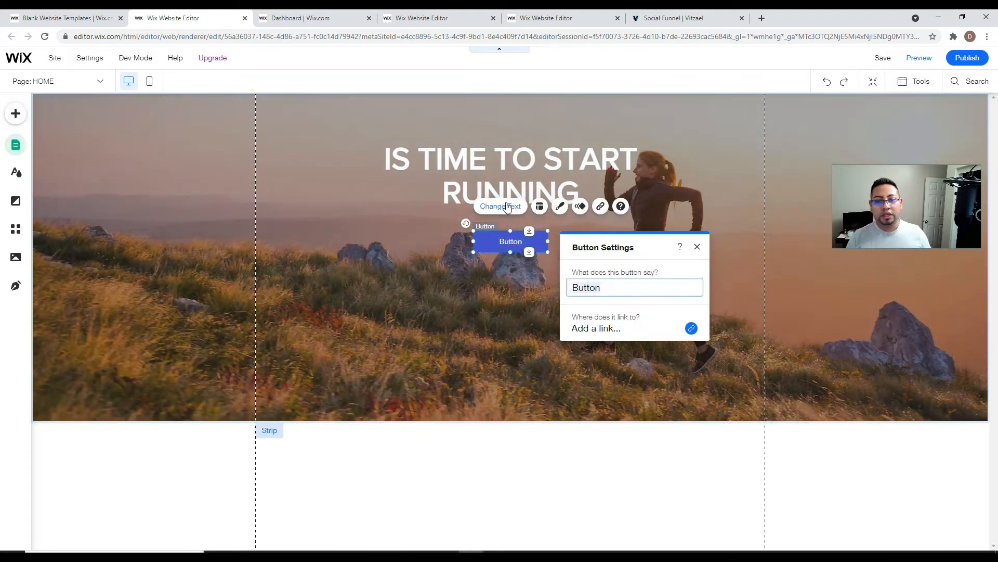
text(jo)
key(BackSpace)
key(BackSpace)
text(JOIN US NOW)
click(473, 312)
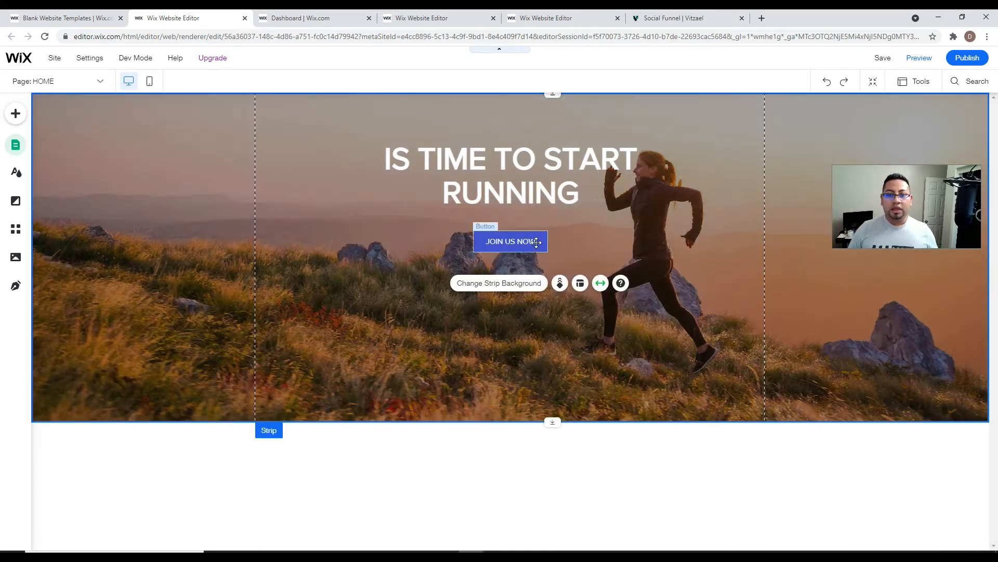
click(514, 242)
- Customise the button design with an orange fill colour
click(560, 207)
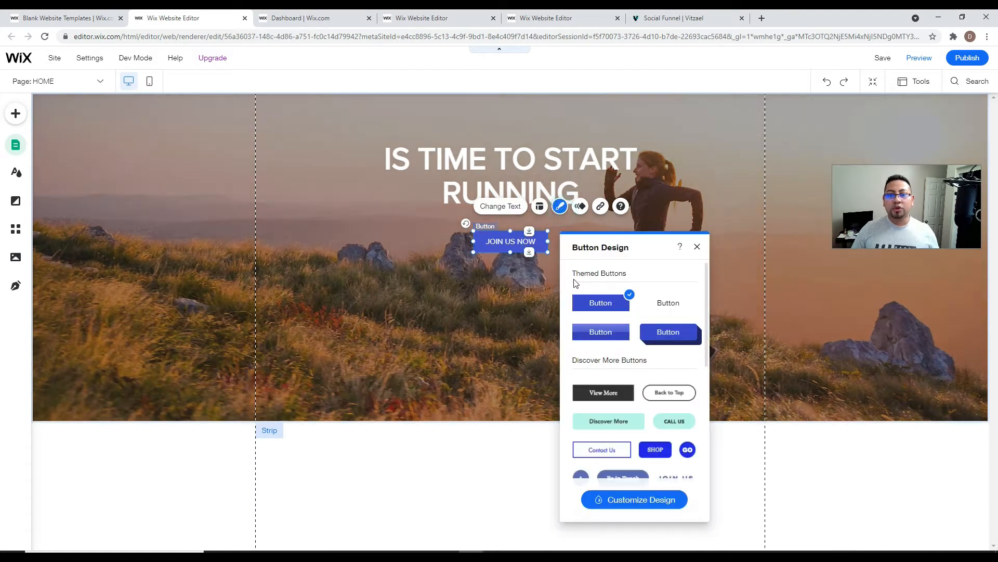
click(661, 502)
click(658, 337)
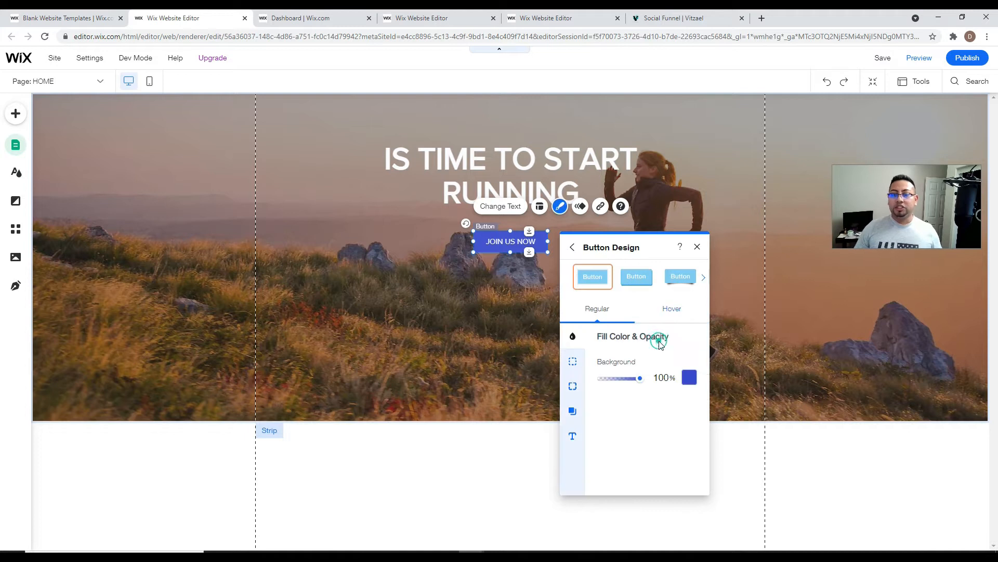
click(686, 378)
click(753, 473)
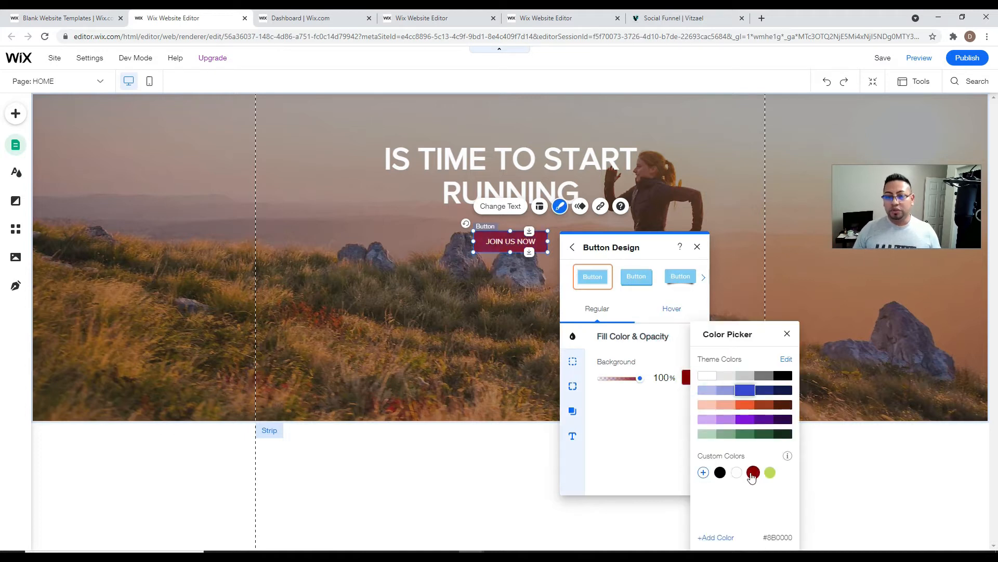
click(748, 406)
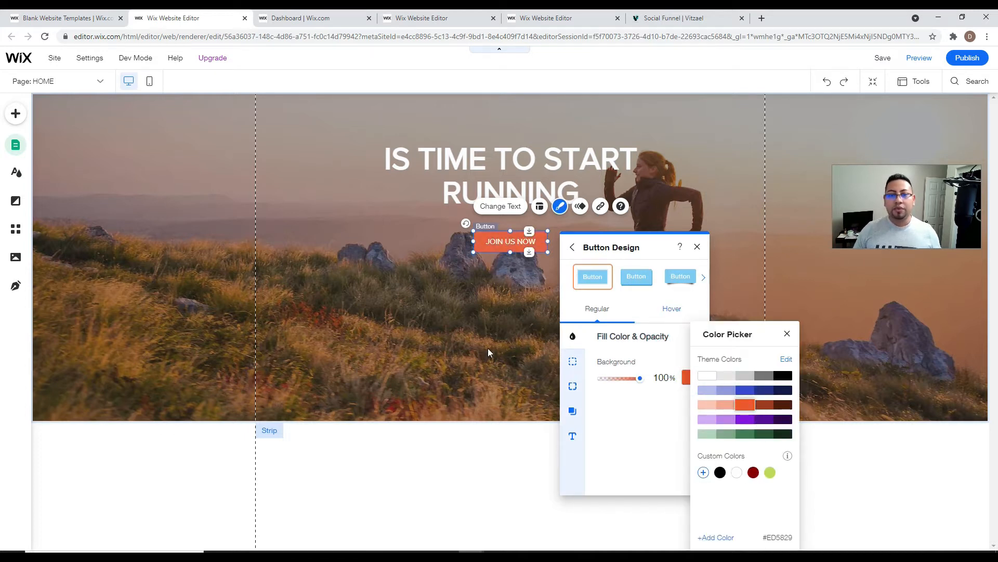
click(488, 348)
click(699, 247)
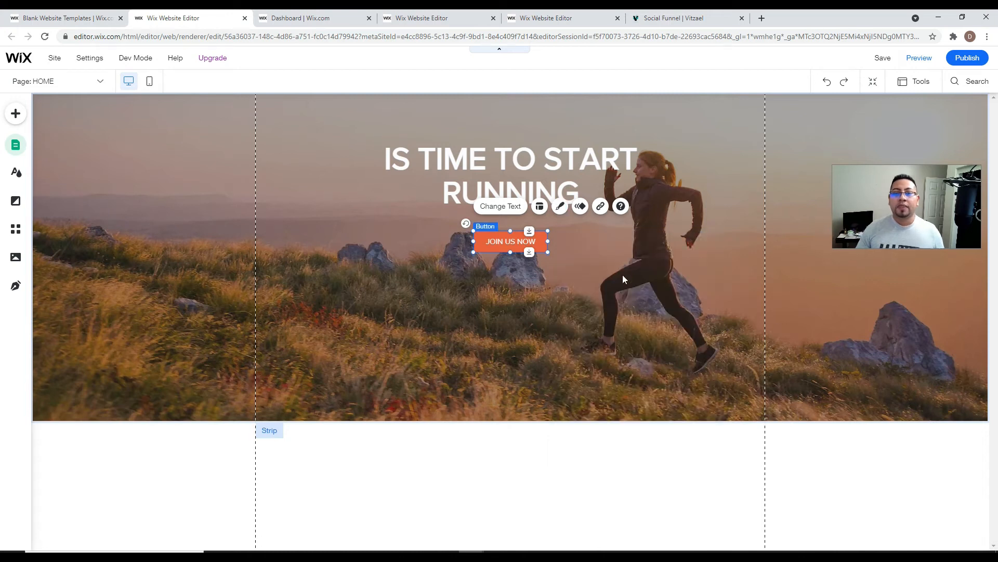
click(673, 355)
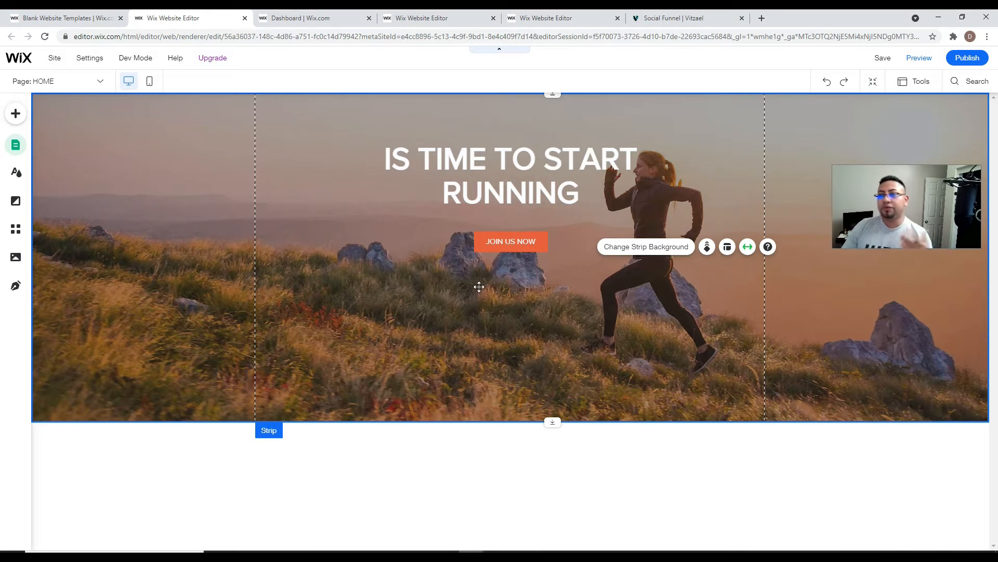
- Move the IS TIME TO START RUNNING heading lower in the hero
click(524, 158)
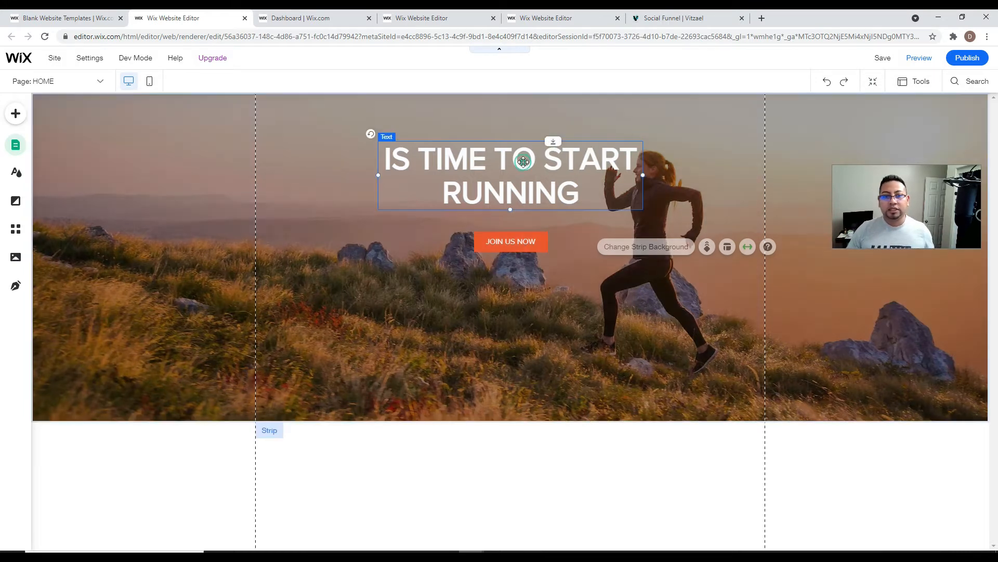
drag(556, 145, 555, 185)
click(723, 339)
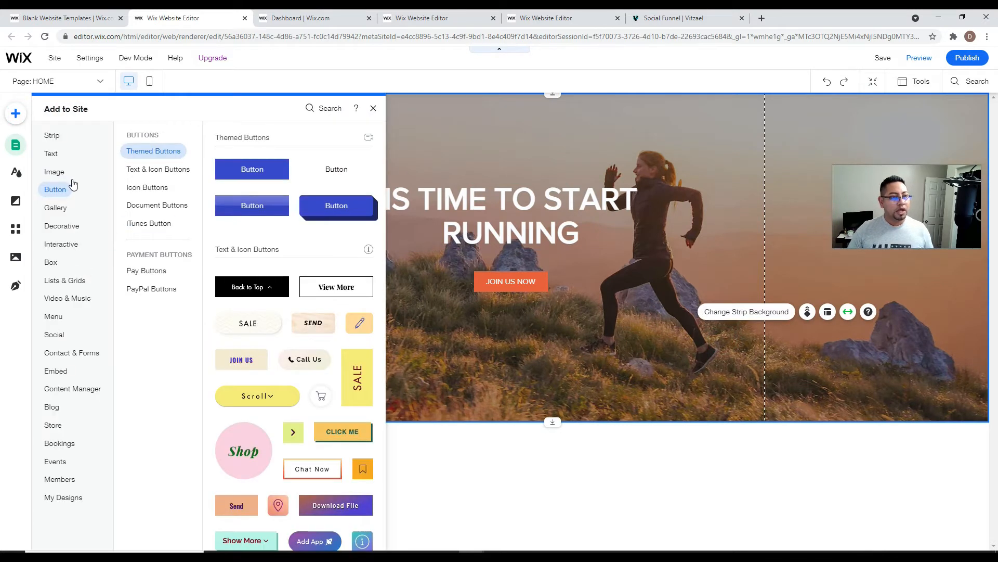
- Add a plain white section below the hero and make it slightly taller
click(56, 134)
click(229, 247)
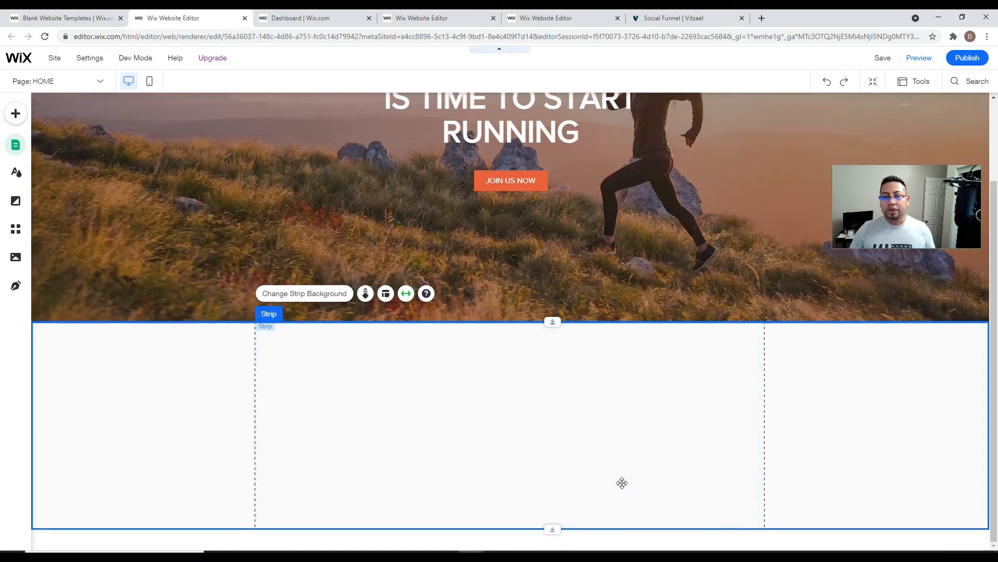
drag(550, 529, 550, 533)
click(559, 533)
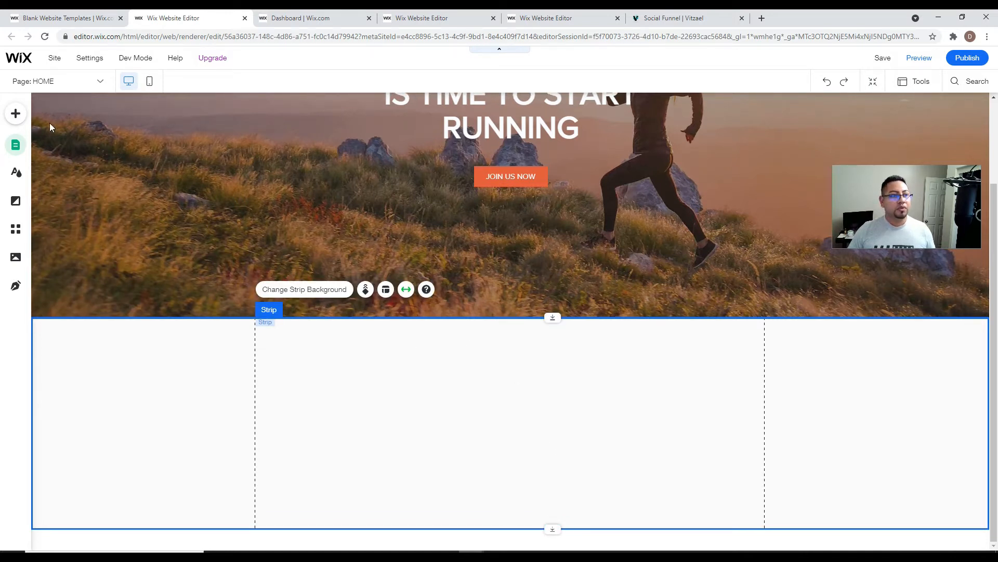
- Place a Huge Title in the new section reading 'WHY US?'
click(15, 114)
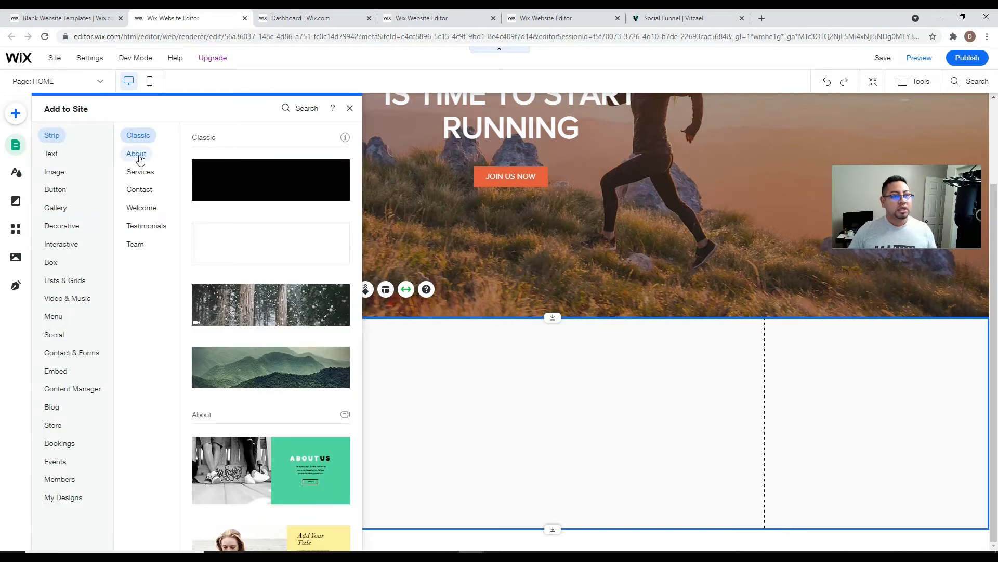
click(138, 156)
click(53, 157)
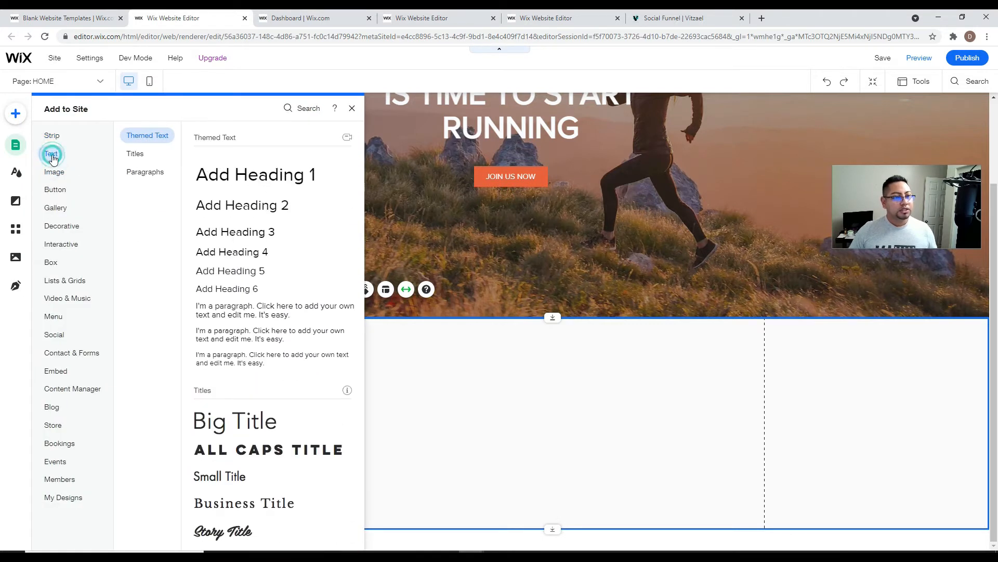
scroll(258, 442, down, 3)
drag(268, 497, 375, 354)
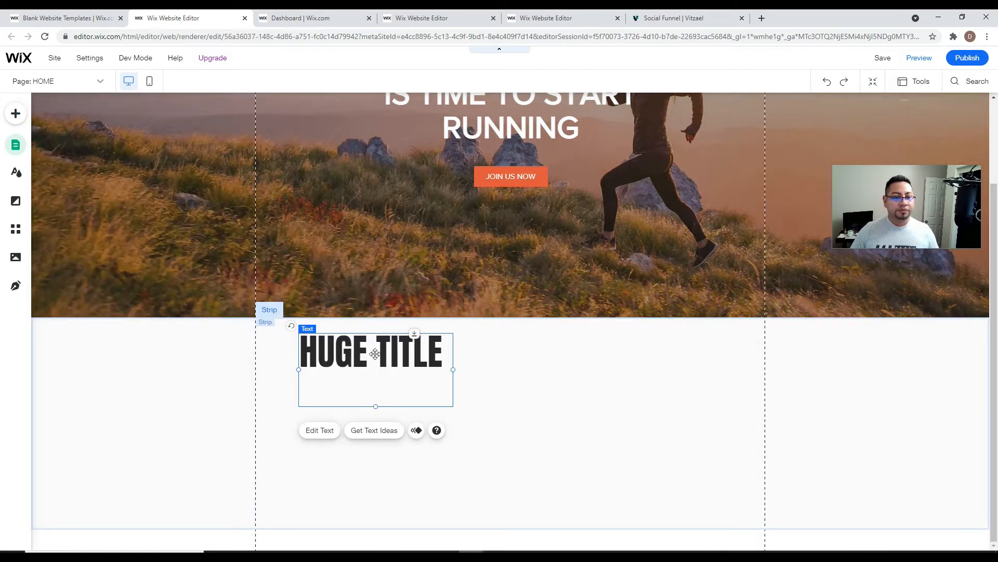
double_click(401, 353)
text(WHY)
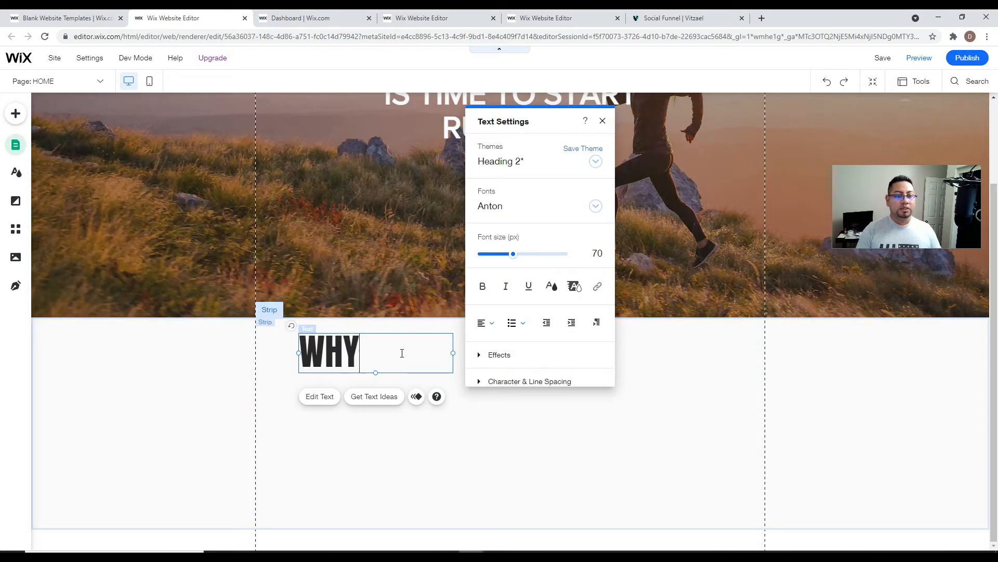
text( US?)
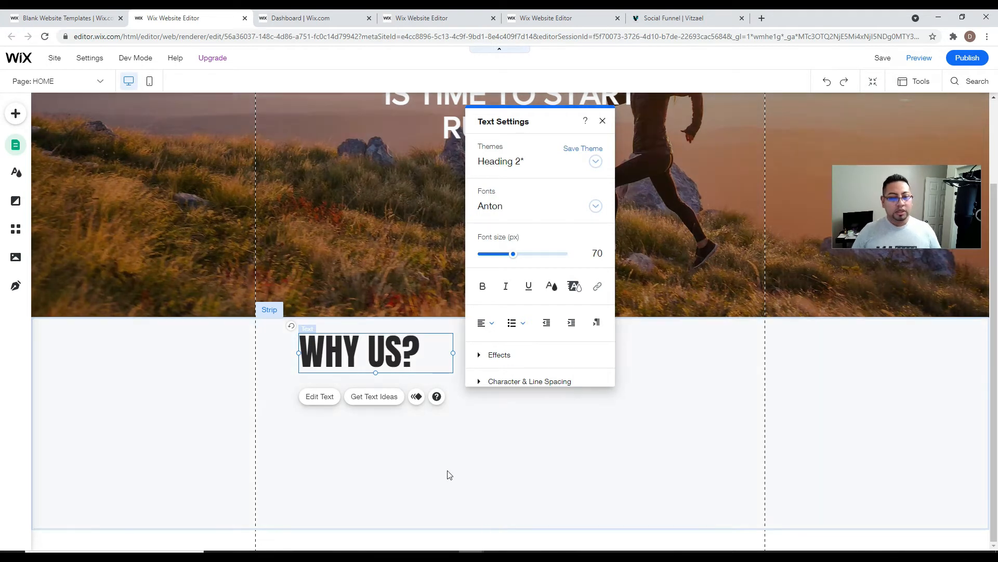
click(446, 472)
- Add a placeholder paragraph beneath the WHY US? title
click(16, 113)
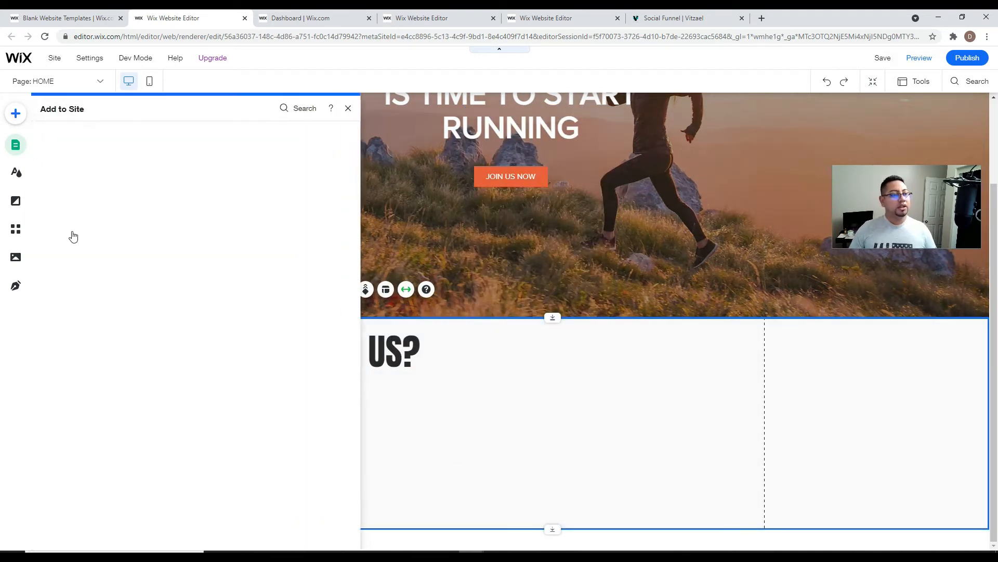
drag(242, 216, 360, 391)
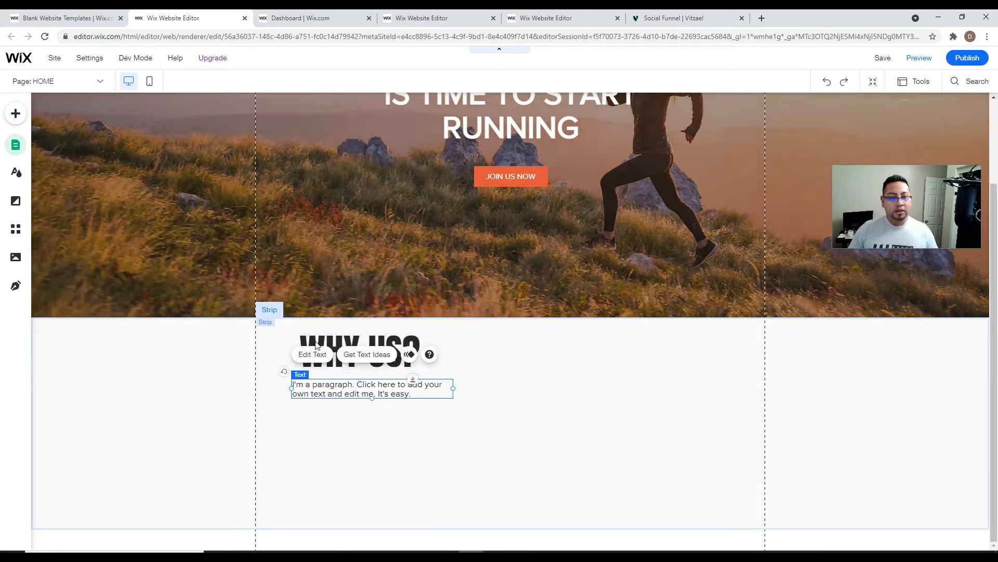
click(16, 114)
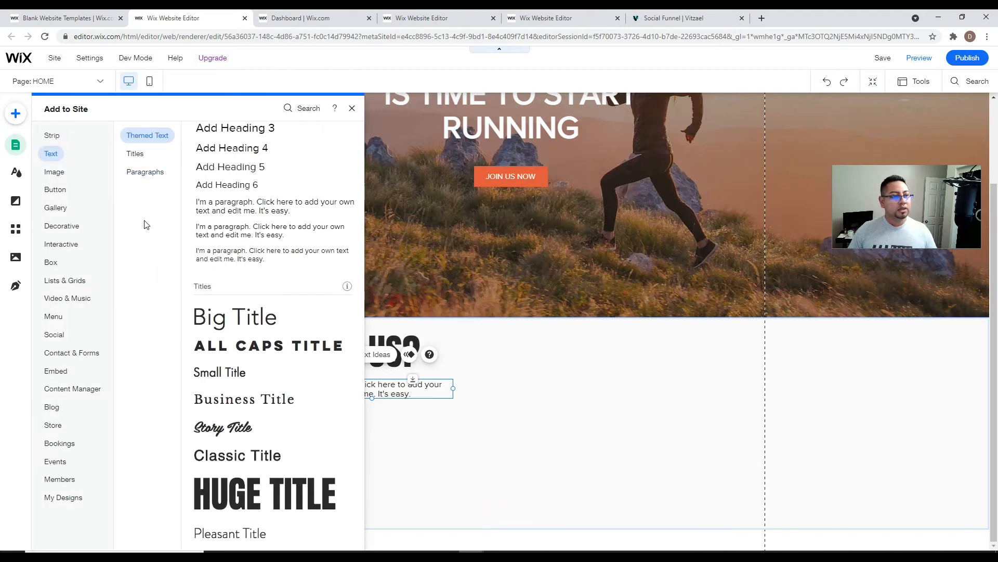
- Browse the Add panel categories, ending on the Image options
click(62, 192)
click(63, 225)
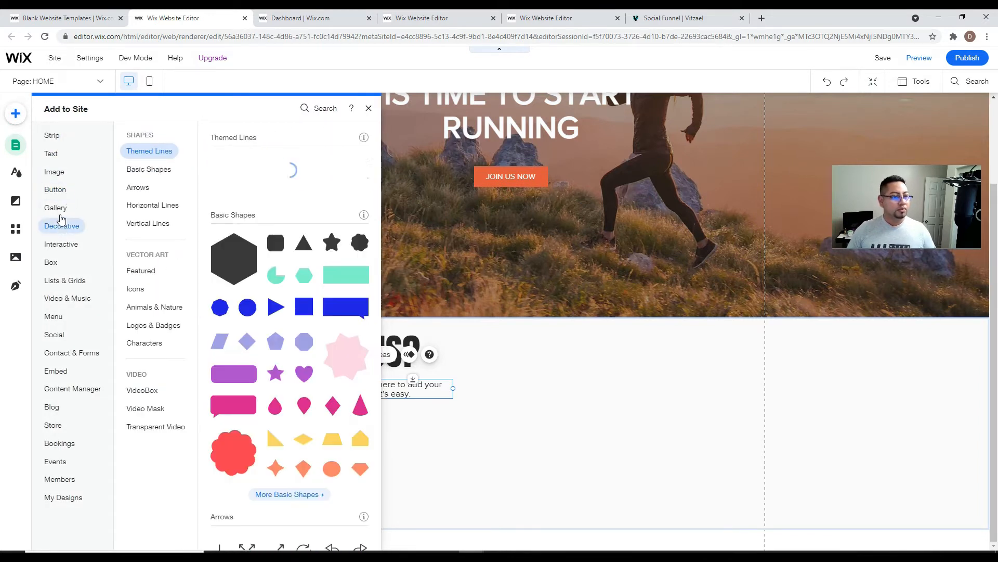
click(68, 245)
click(53, 160)
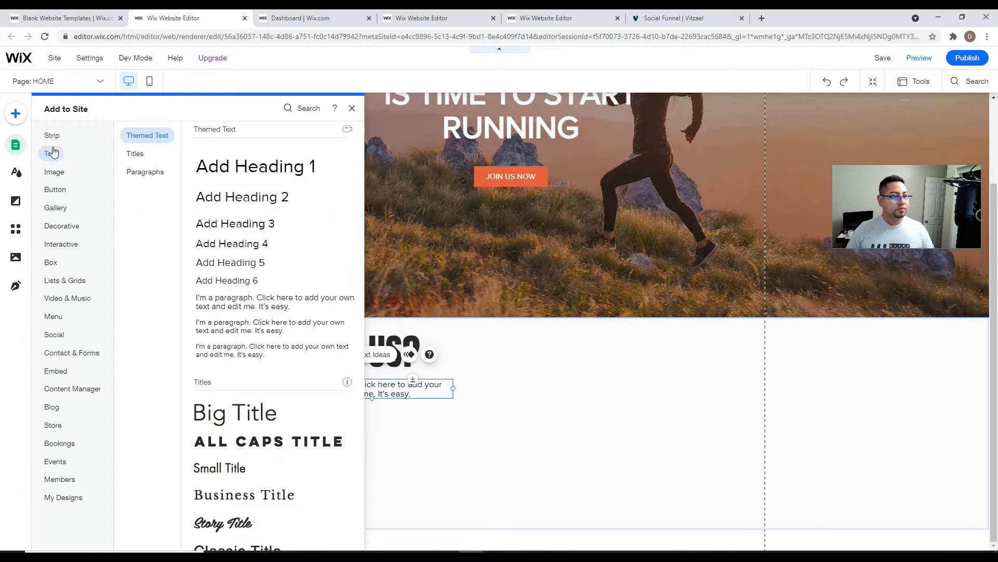
click(54, 138)
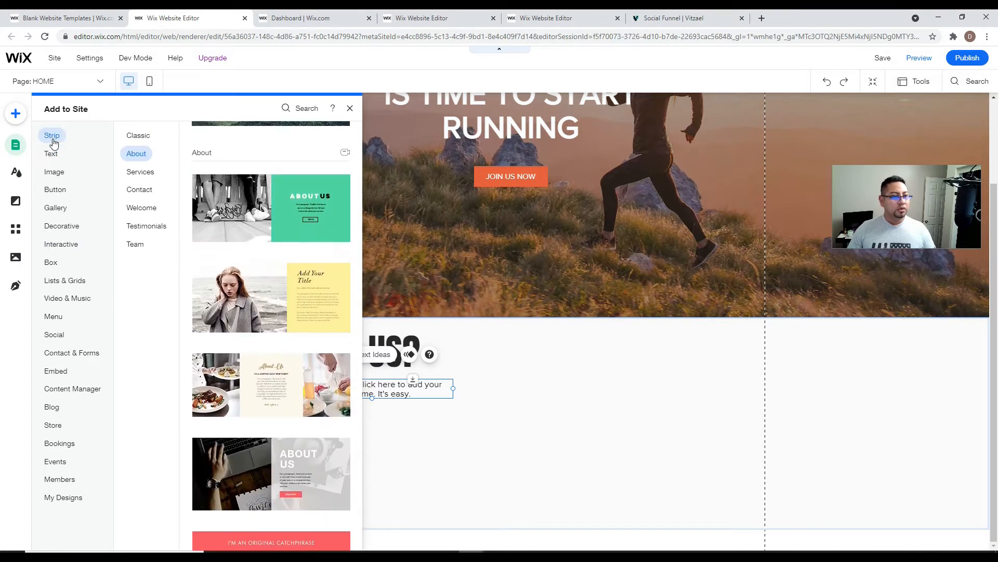
click(56, 176)
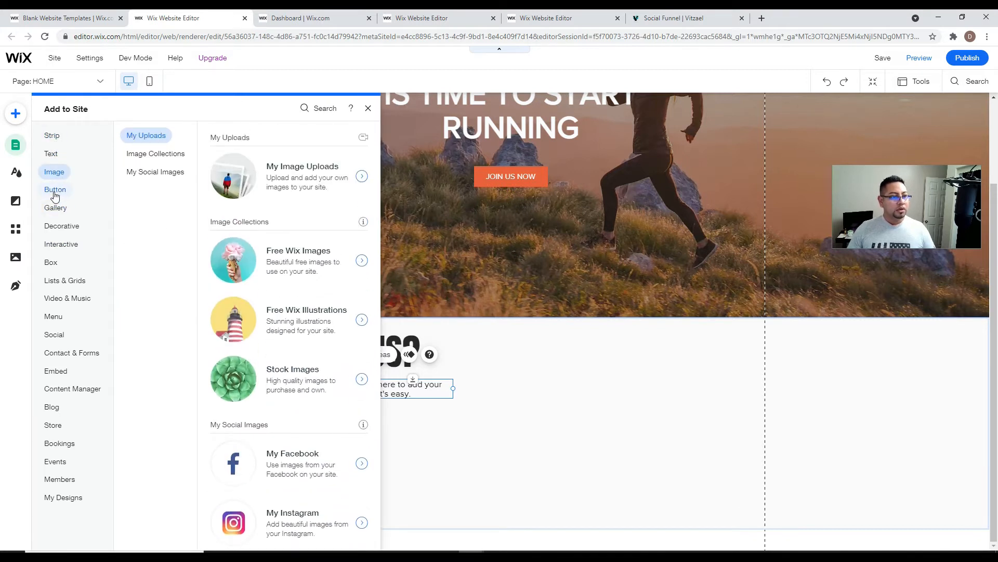
click(55, 207)
click(54, 173)
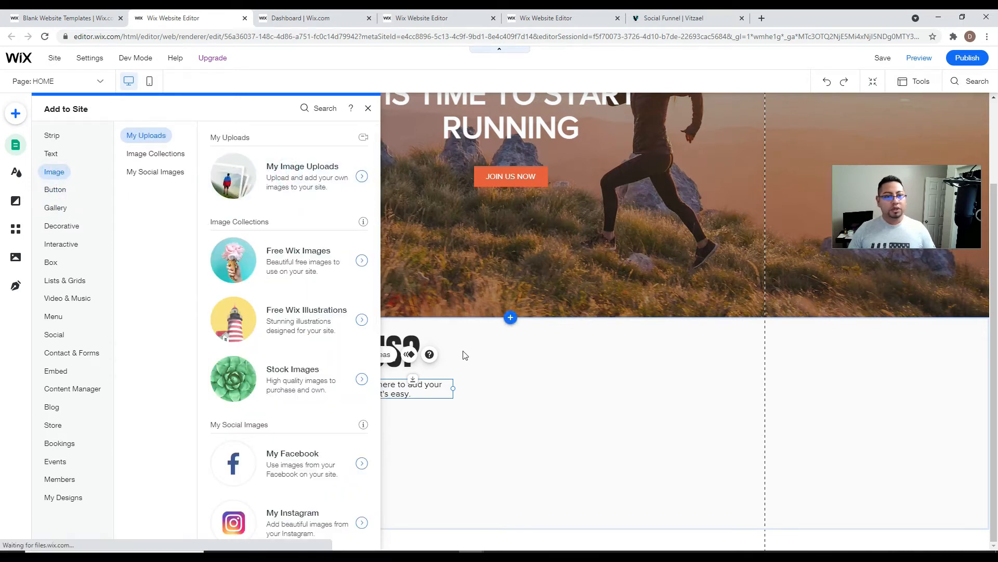
- Add the free Unsplash photo of the bike among trees from the media library
click(297, 195)
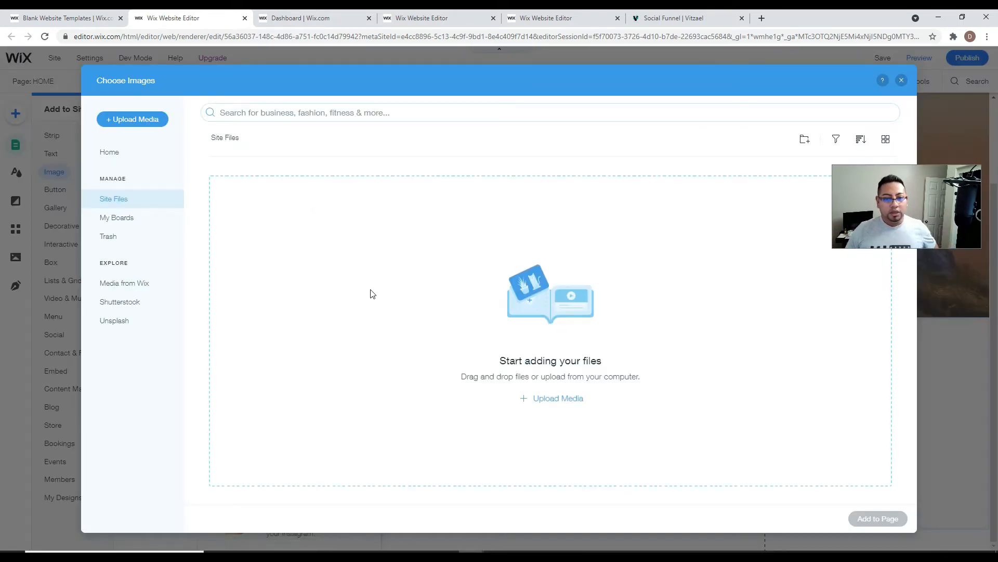
click(111, 321)
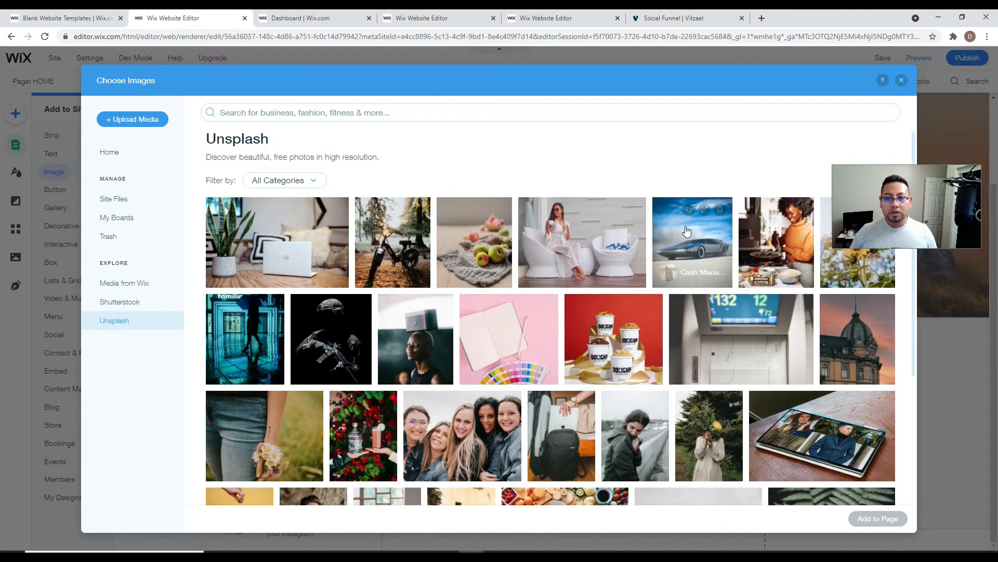
click(415, 258)
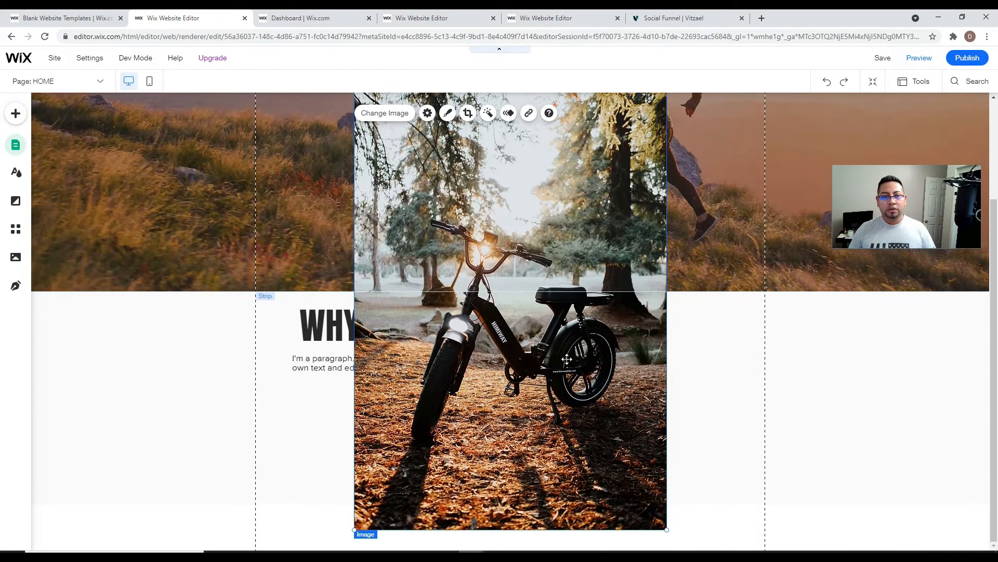
- Shape-crop the bike photo into a circle and apply it
click(468, 113)
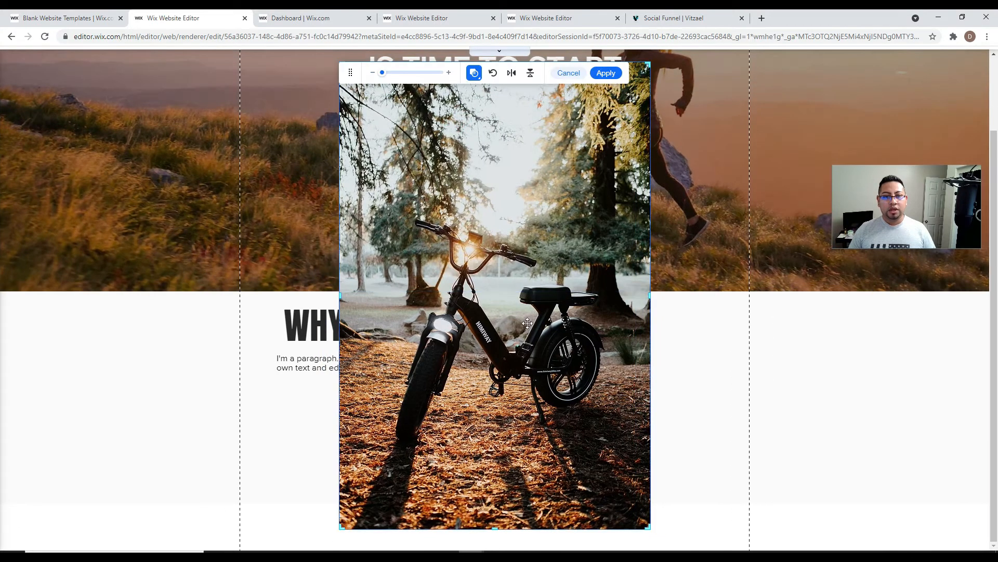
click(473, 73)
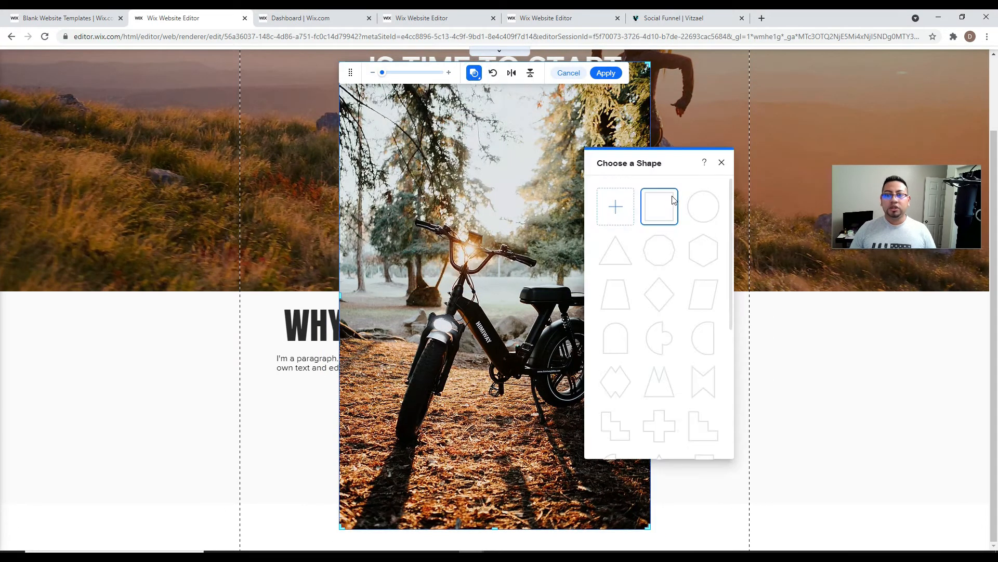
click(707, 214)
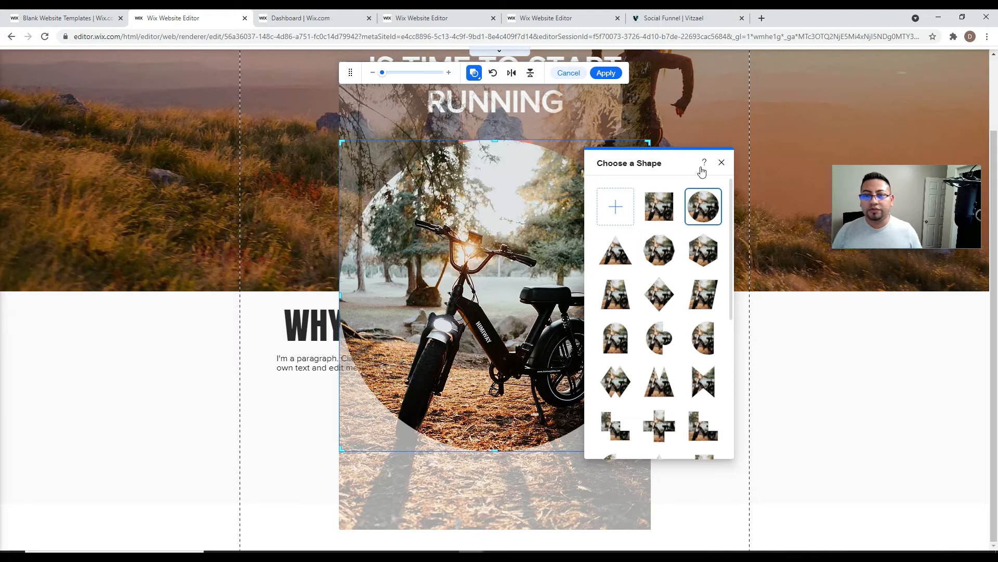
click(721, 163)
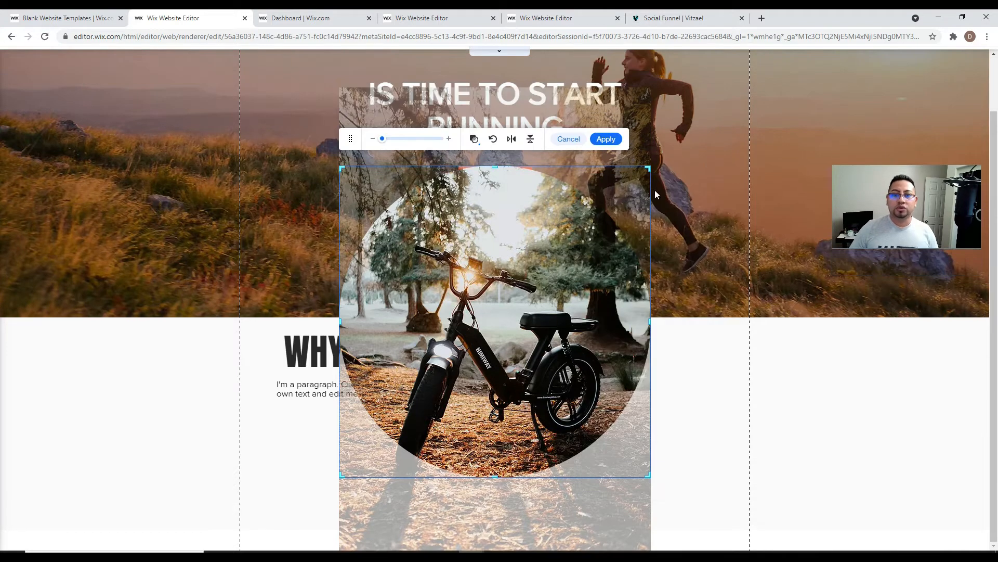
click(610, 144)
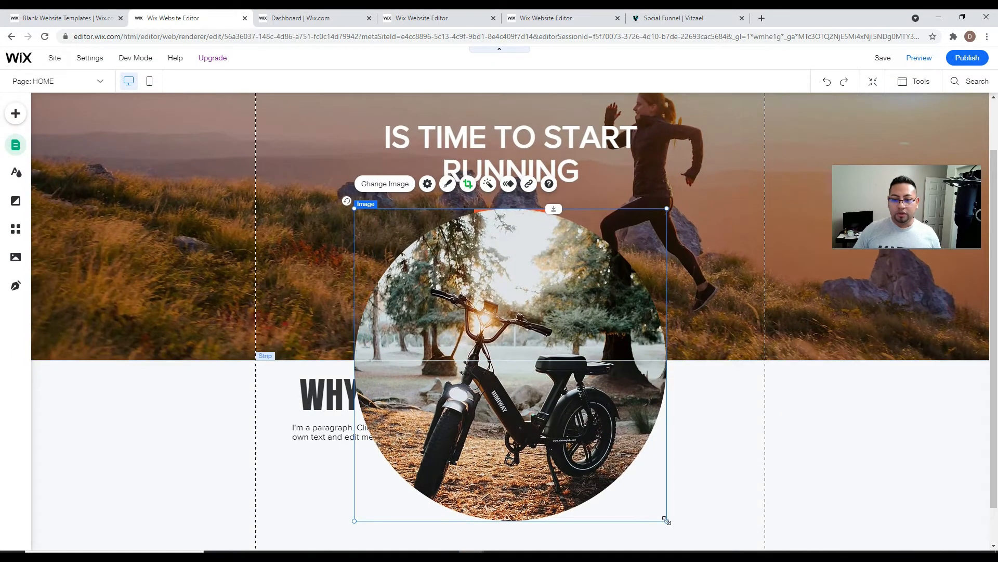
- Shrink the circular photo and place it below the WHY US? paragraph
drag(666, 520, 528, 392)
drag(489, 319, 674, 485)
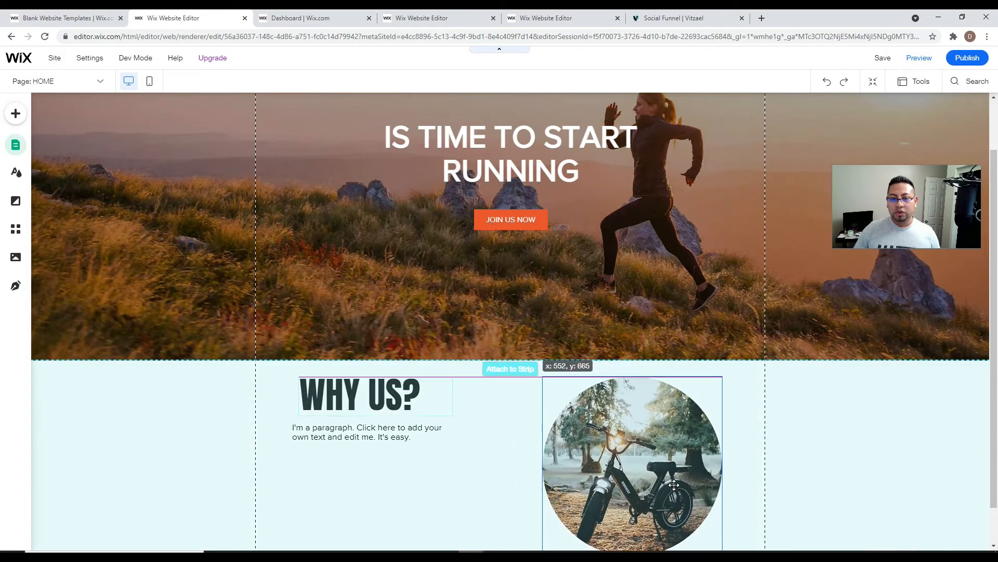
scroll(671, 468, down, 1)
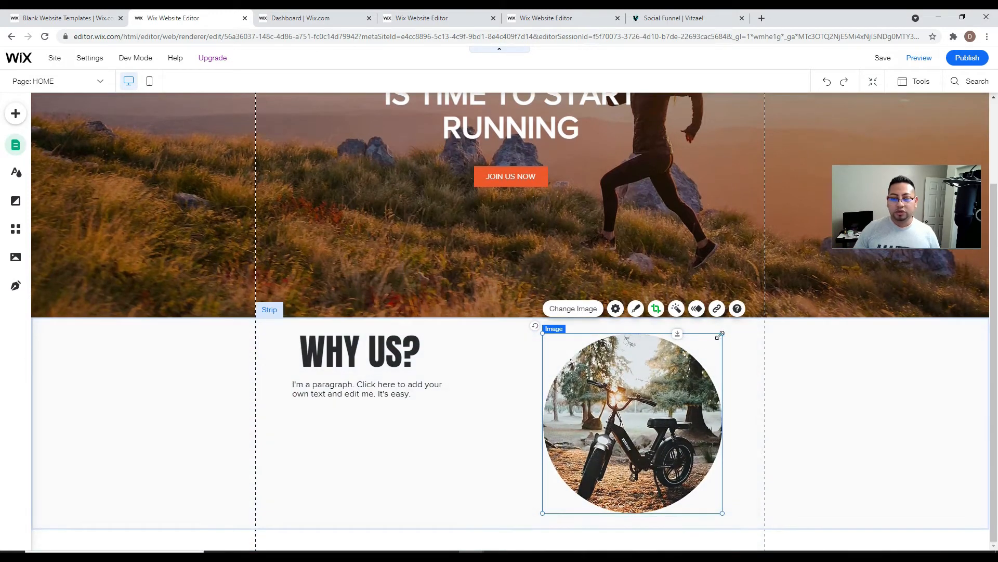
drag(716, 335, 665, 384)
drag(629, 420, 405, 435)
click(395, 389)
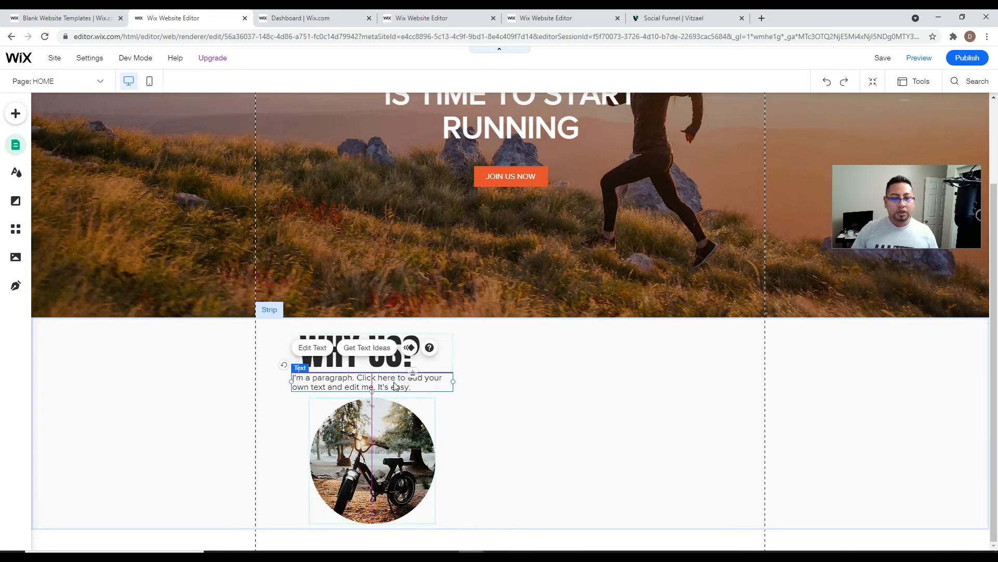
- Rewrite the paragraph as 'Because you could win an electric bike' and extend the section slightly
click(394, 382)
text(yOU)
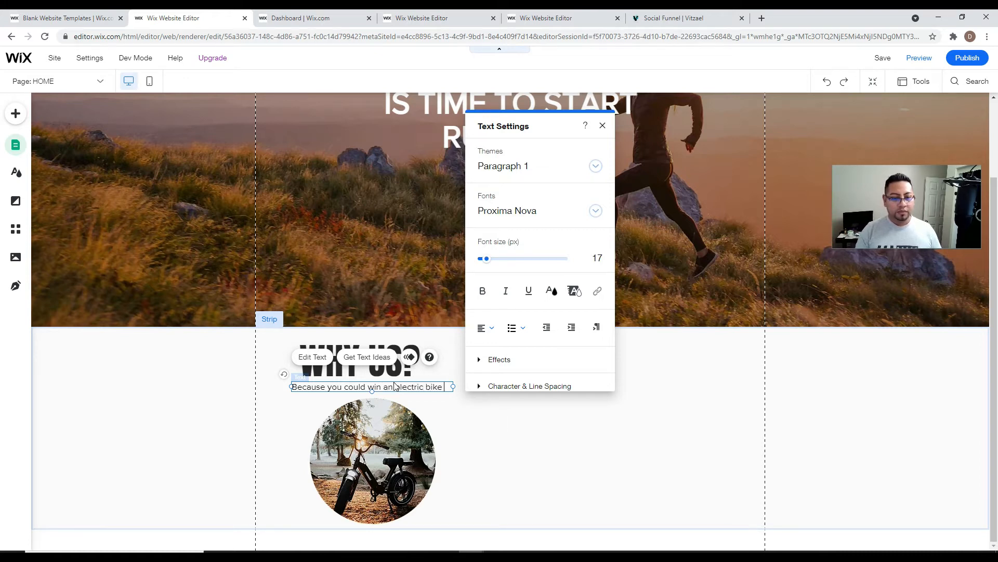
drag(554, 529, 556, 532)
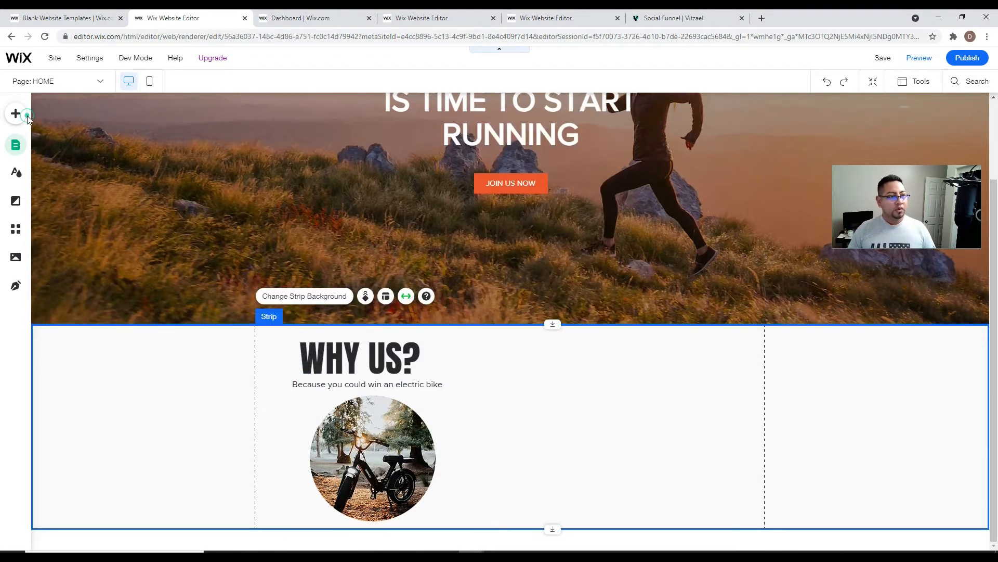
- Add a blank section below WHY US? and lengthen the WHY US? section downward
click(15, 114)
click(52, 136)
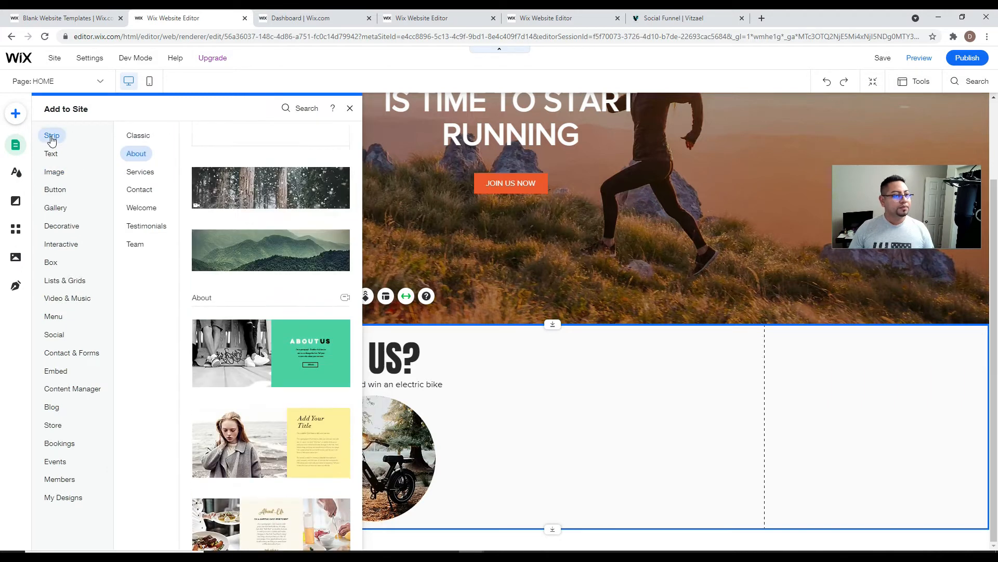
scroll(231, 292, up, 4)
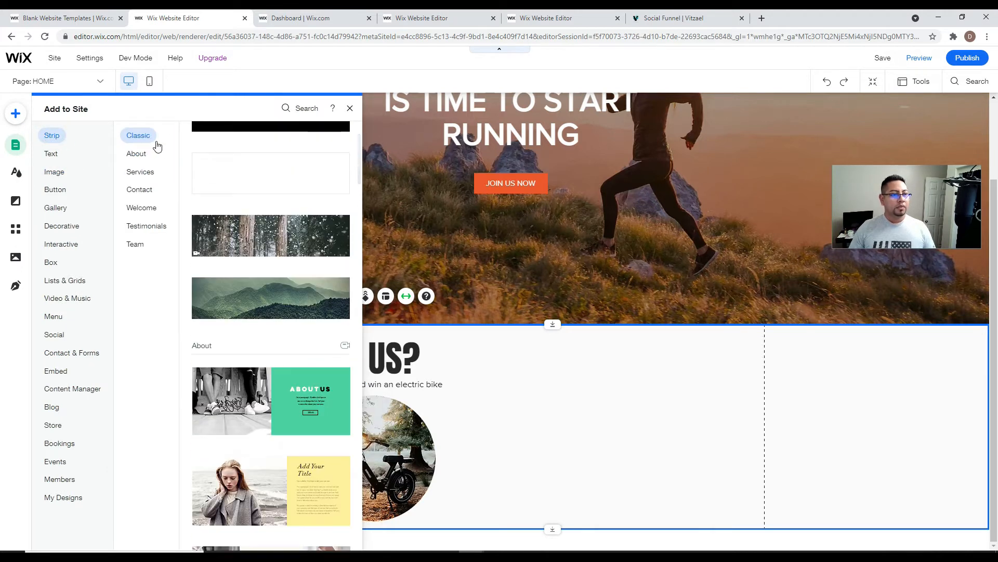
click(283, 180)
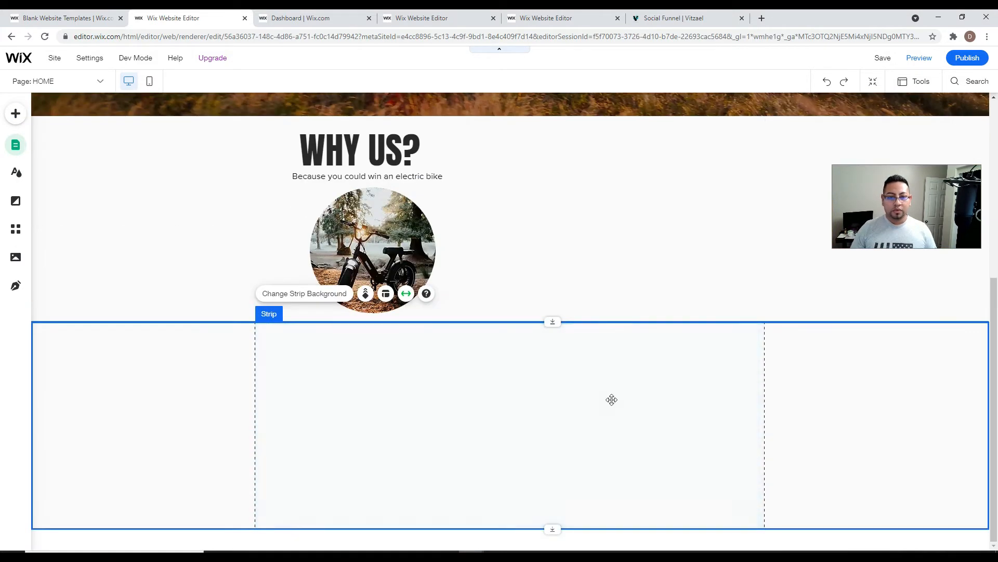
click(613, 256)
drag(554, 320, 553, 408)
click(572, 448)
click(608, 203)
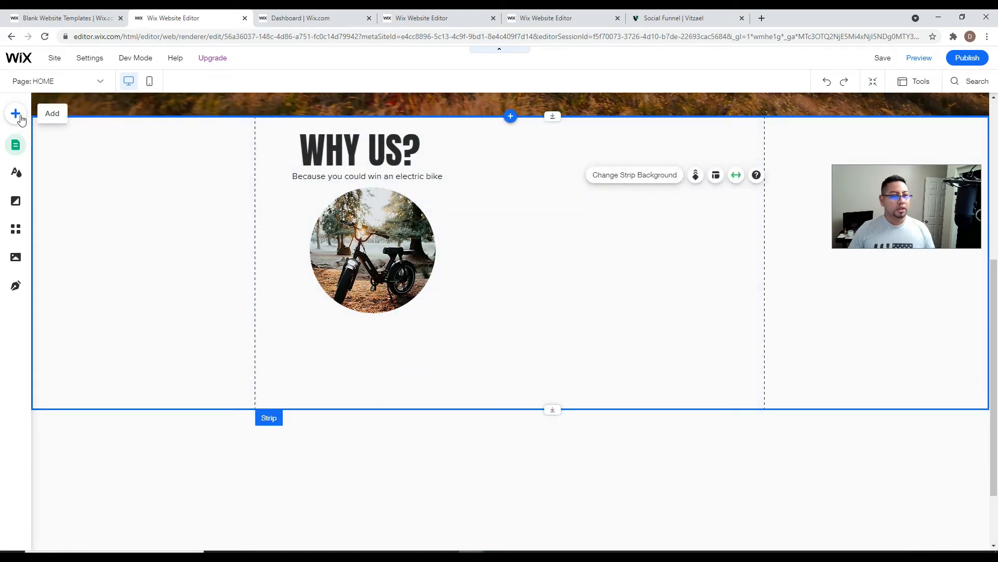
- Add the Fun vector art from Decorative and position it over the bike photo
click(16, 113)
click(55, 189)
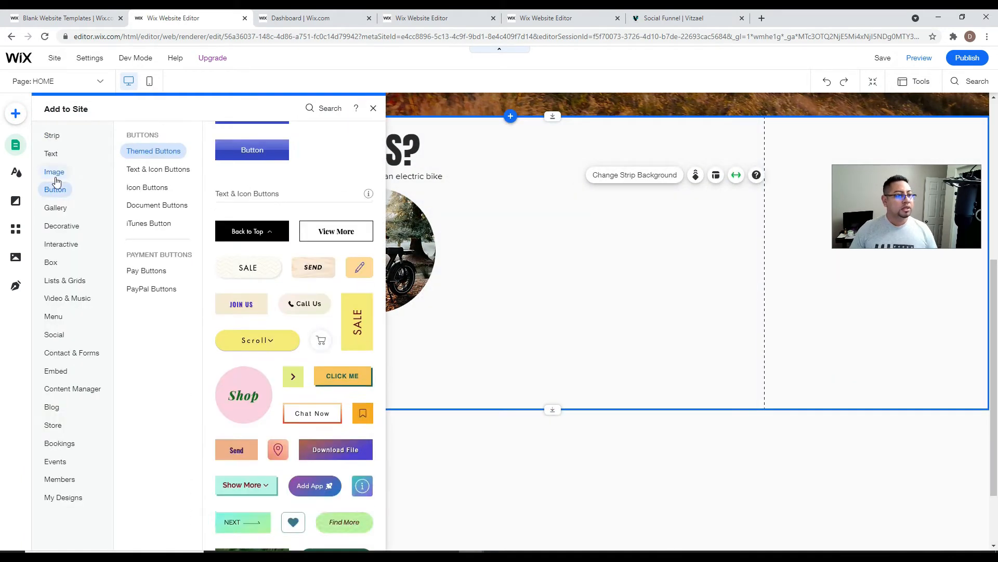
click(62, 227)
scroll(258, 352, down, 15)
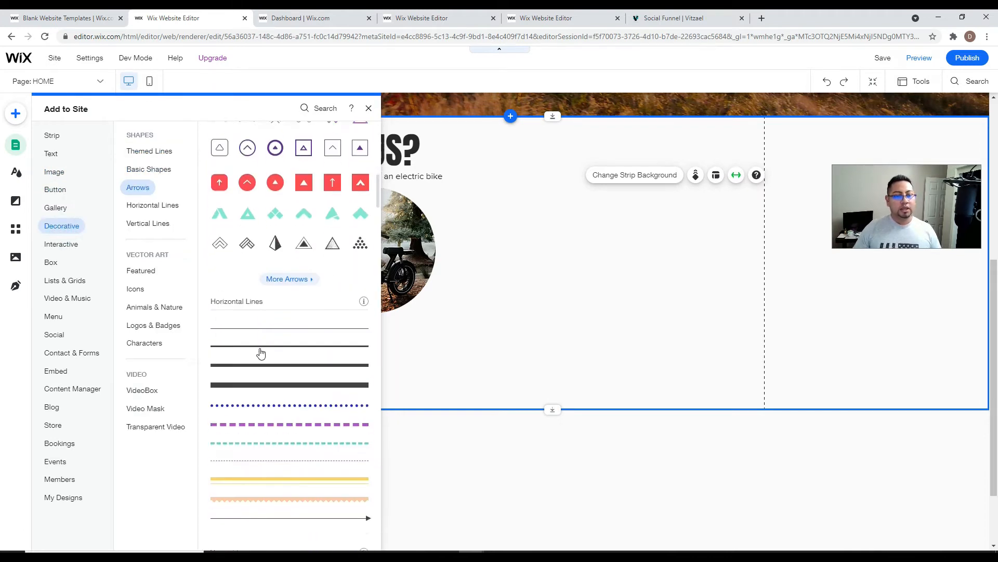
scroll(263, 370, down, 3)
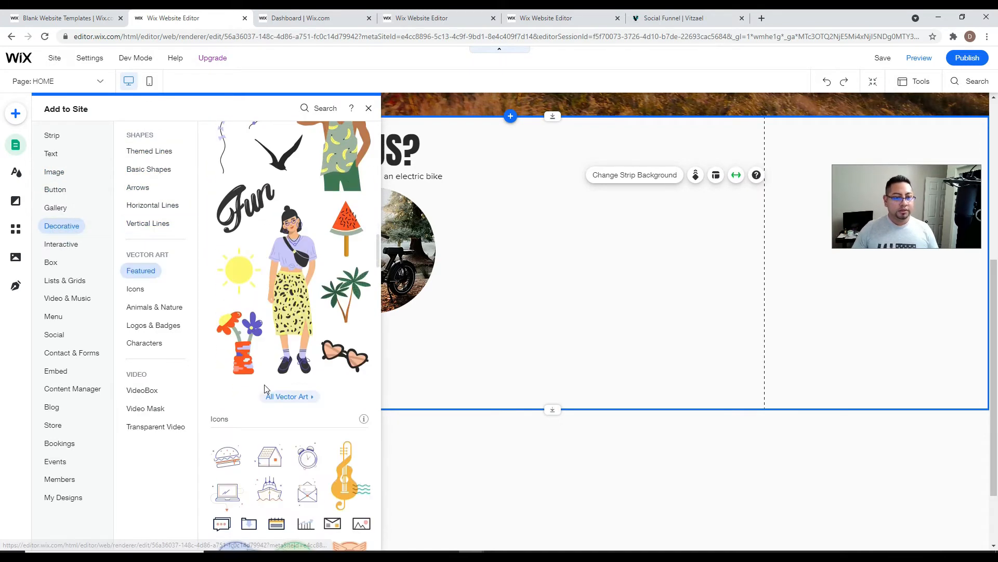
scroll(299, 396, down, 3)
scroll(307, 410, up, 3)
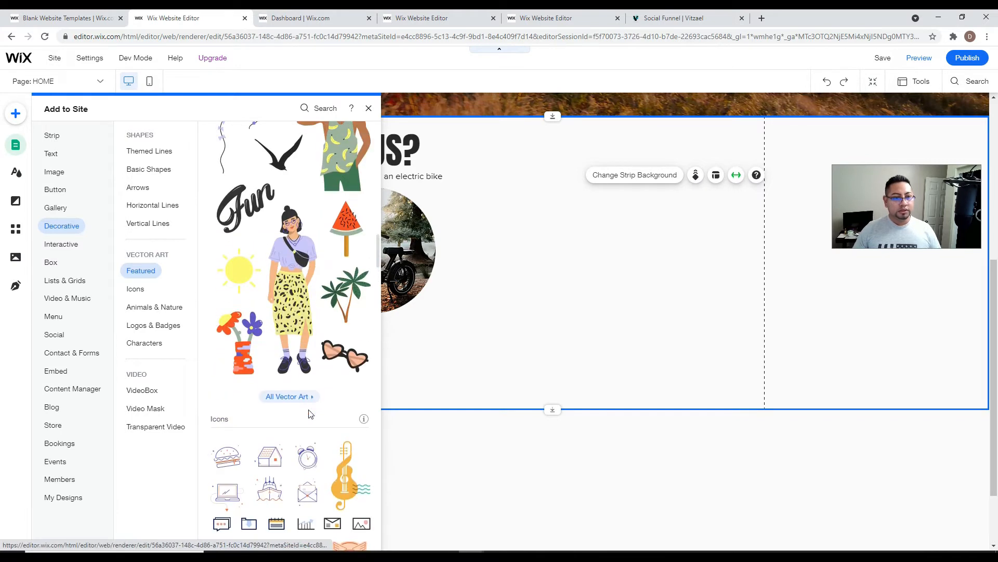
click(240, 210)
drag(511, 321, 566, 234)
drag(600, 205, 474, 230)
drag(509, 296, 481, 271)
- Colour the Fun art orange
click(497, 169)
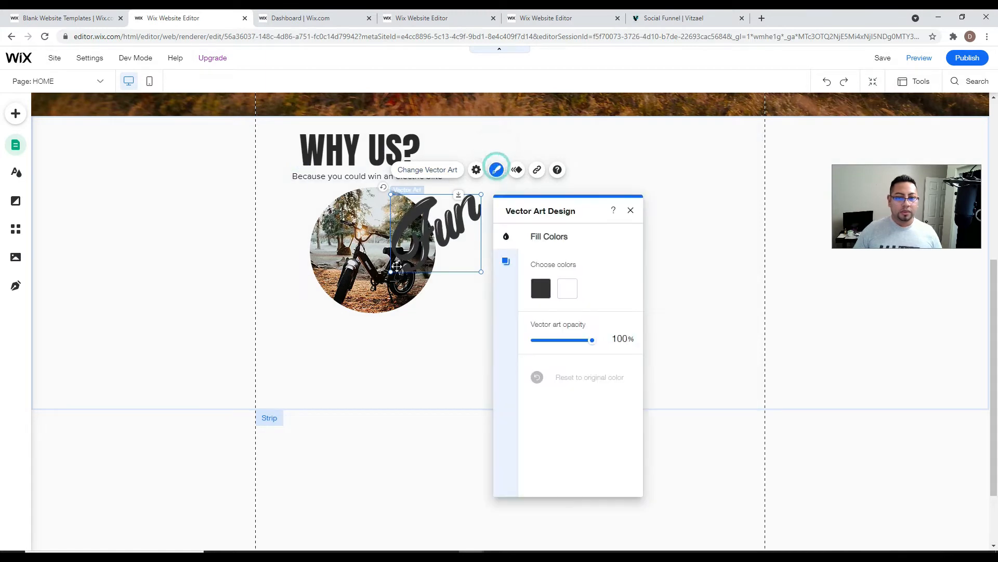
click(539, 285)
click(541, 290)
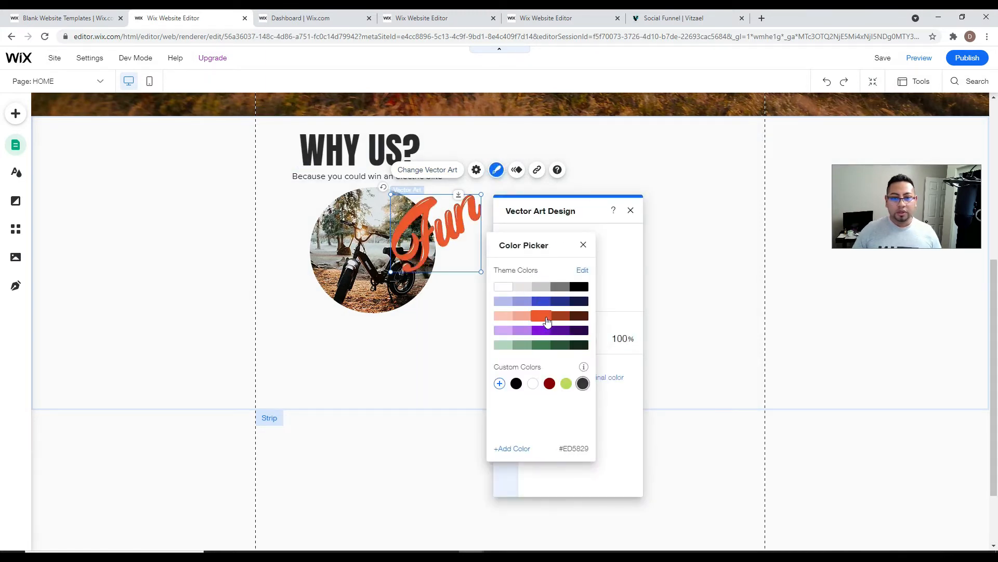
click(453, 317)
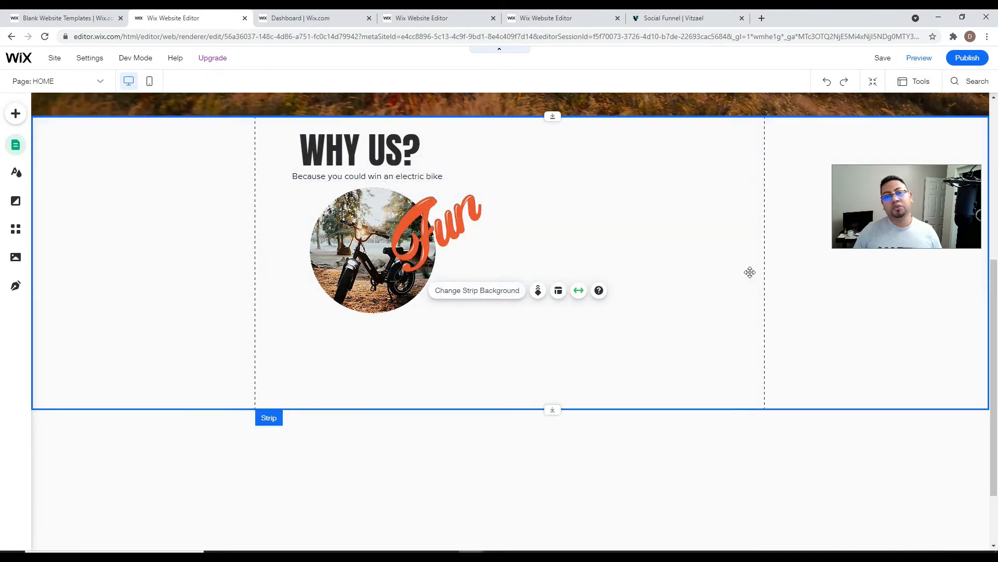
click(620, 234)
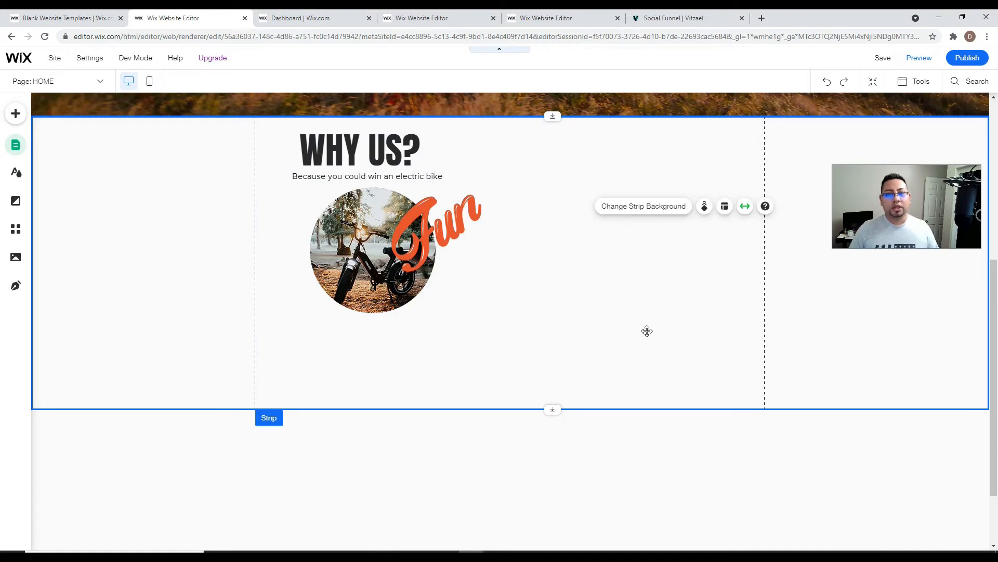
- Add a Contact form to the WHY US? strip, right of the bike image
click(12, 117)
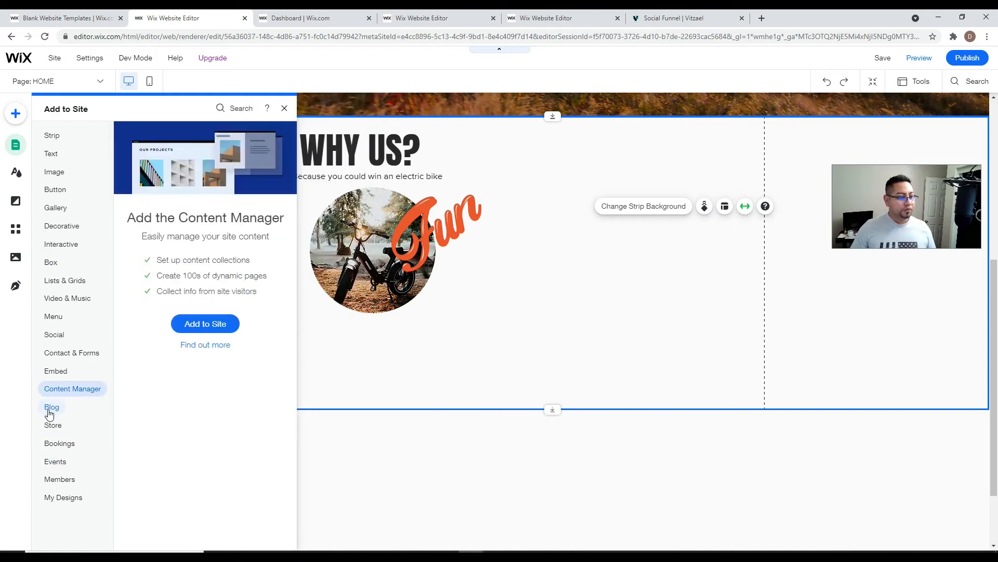
mouse_move(60, 352)
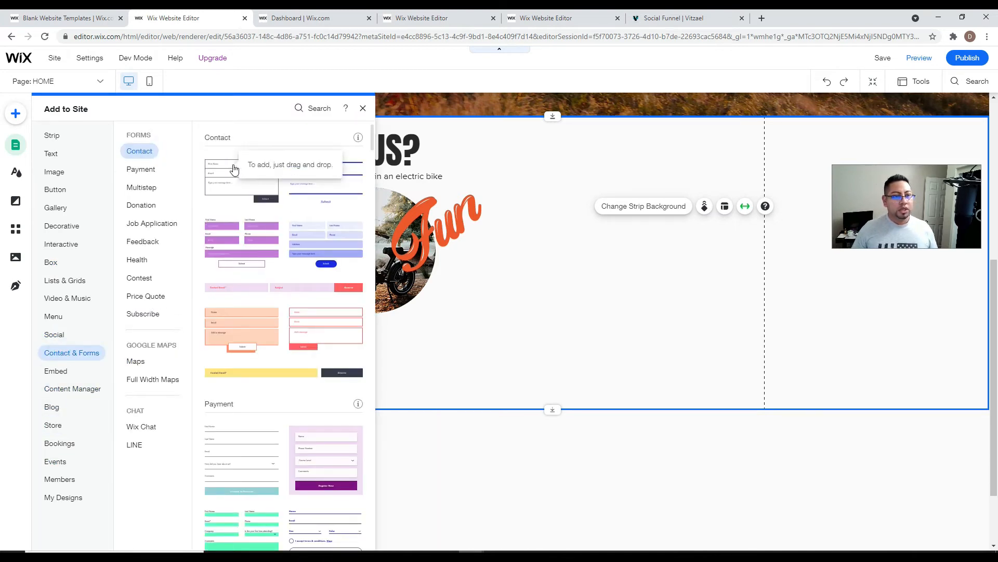
drag(234, 170, 616, 192)
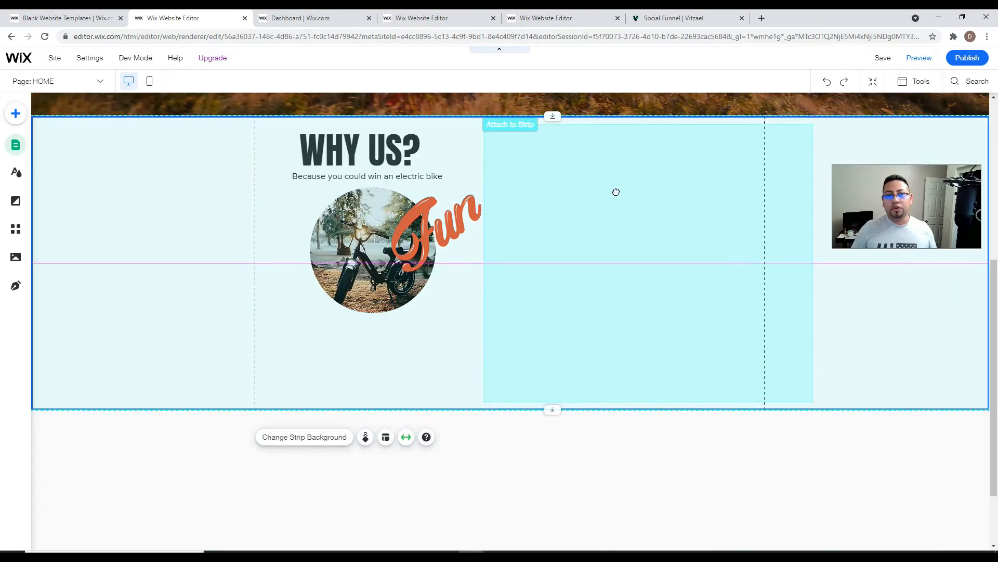
drag(770, 211, 771, 213)
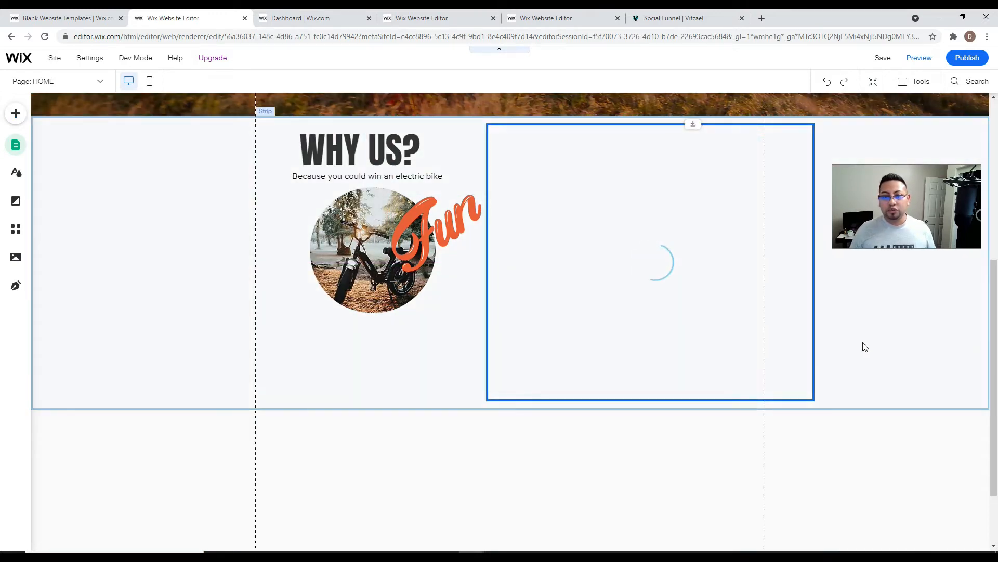
- Shift the WHY US? heading, bike image and Fun lettering left, and reposition the form beside them
drag(351, 153, 315, 177)
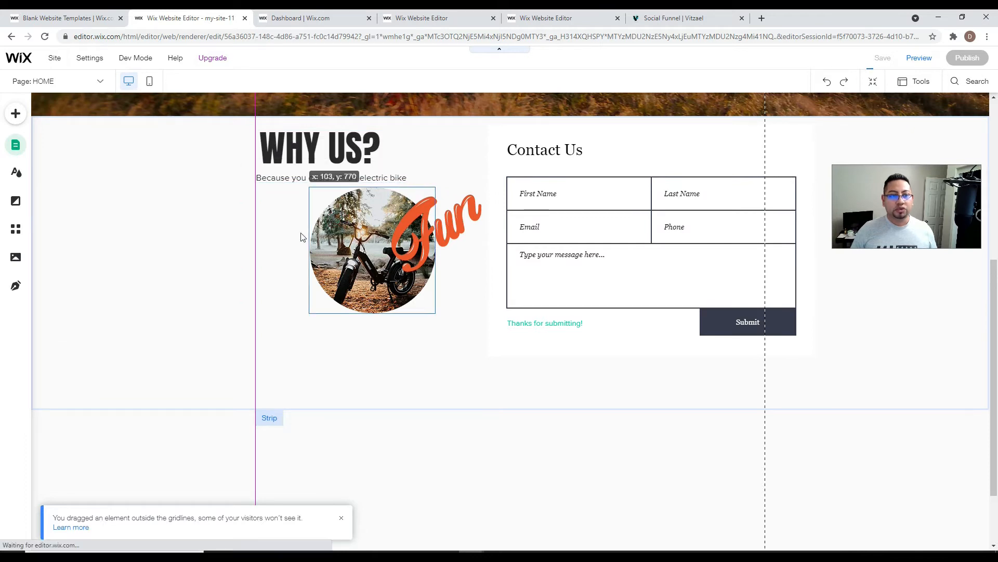
drag(289, 248, 247, 289)
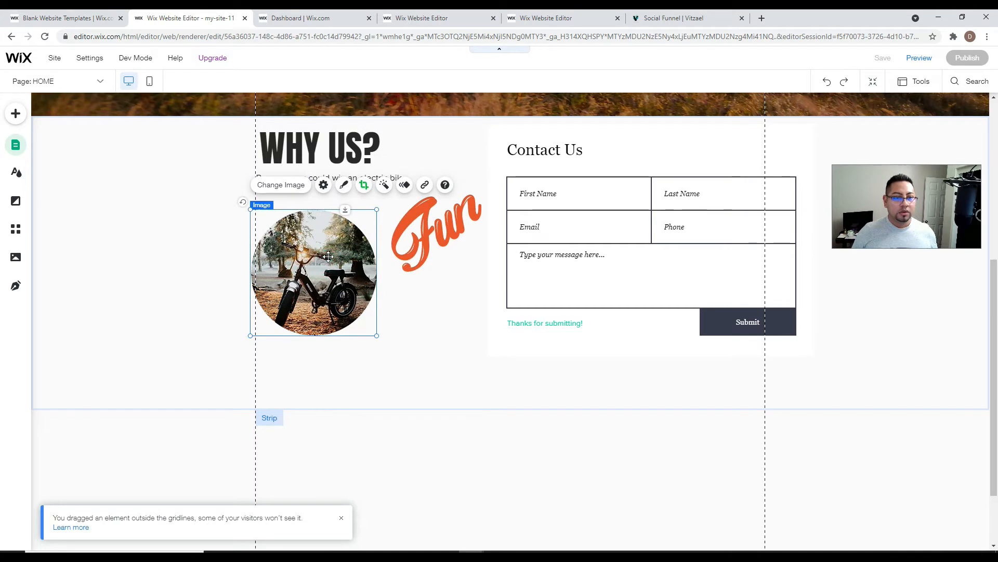
drag(439, 229, 387, 238)
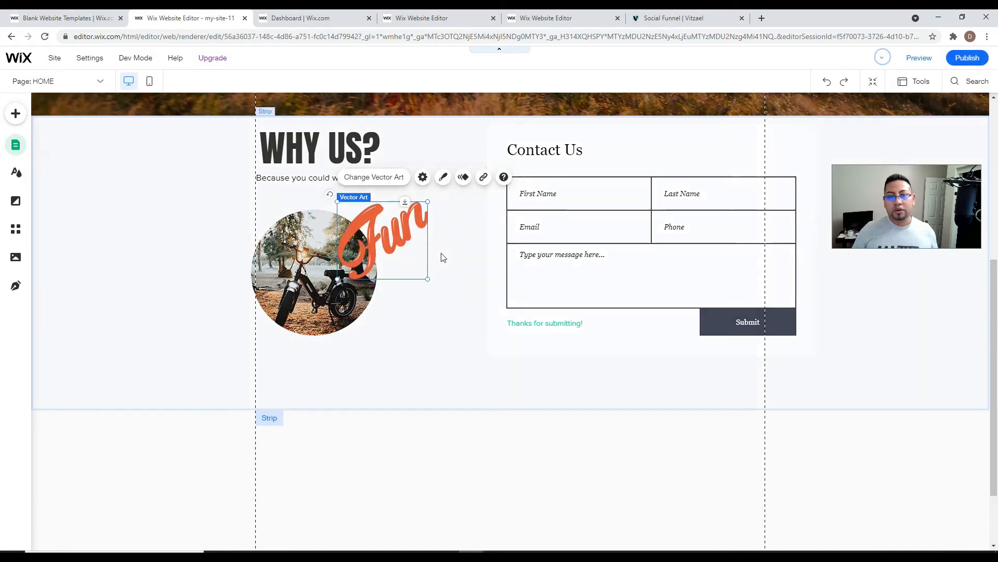
click(452, 259)
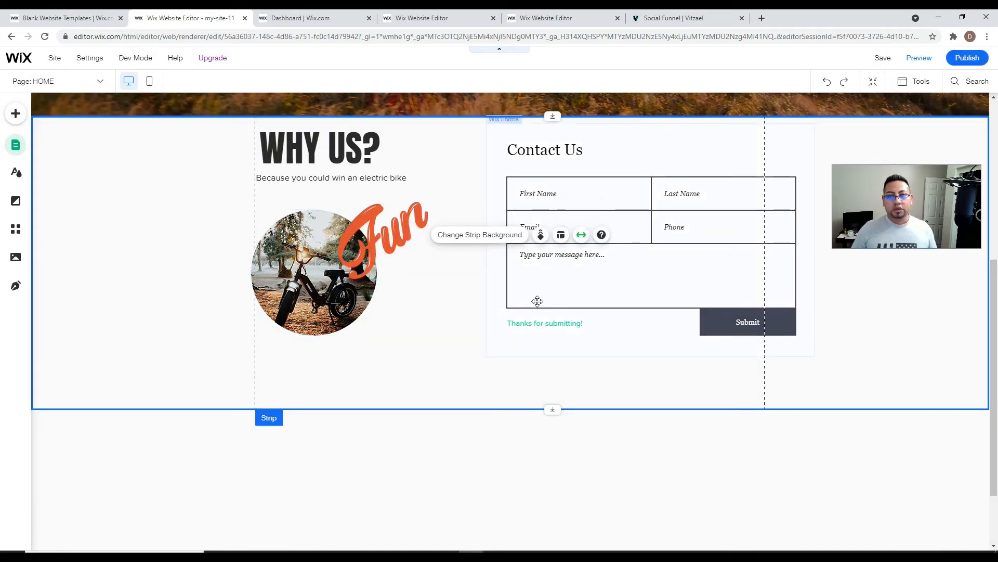
mouse_move(572, 321)
mouse_down()
mouse_move(539, 325)
mouse_move(564, 330)
mouse_up()
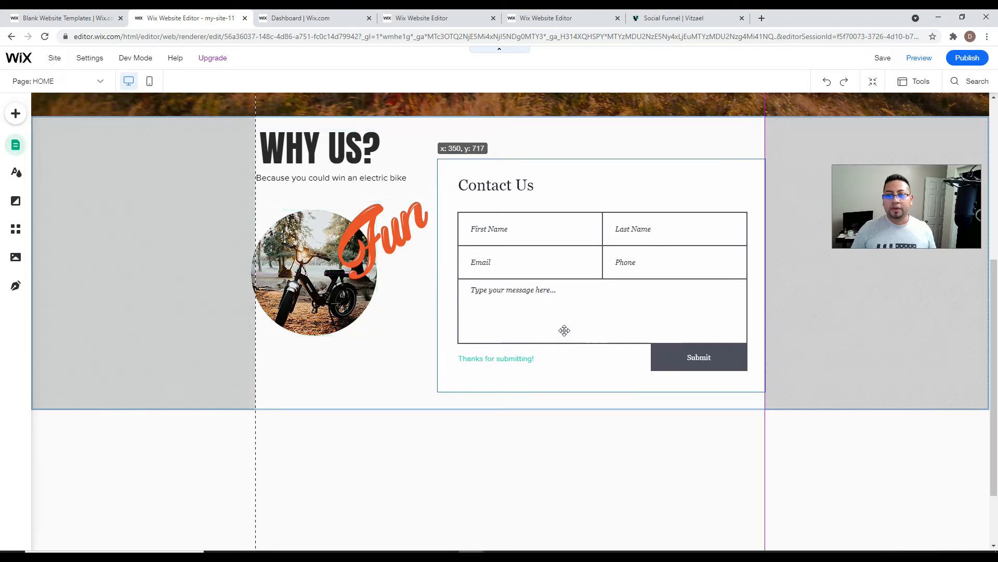
click(812, 307)
scroll(684, 264, up, 5)
scroll(684, 264, down, 4)
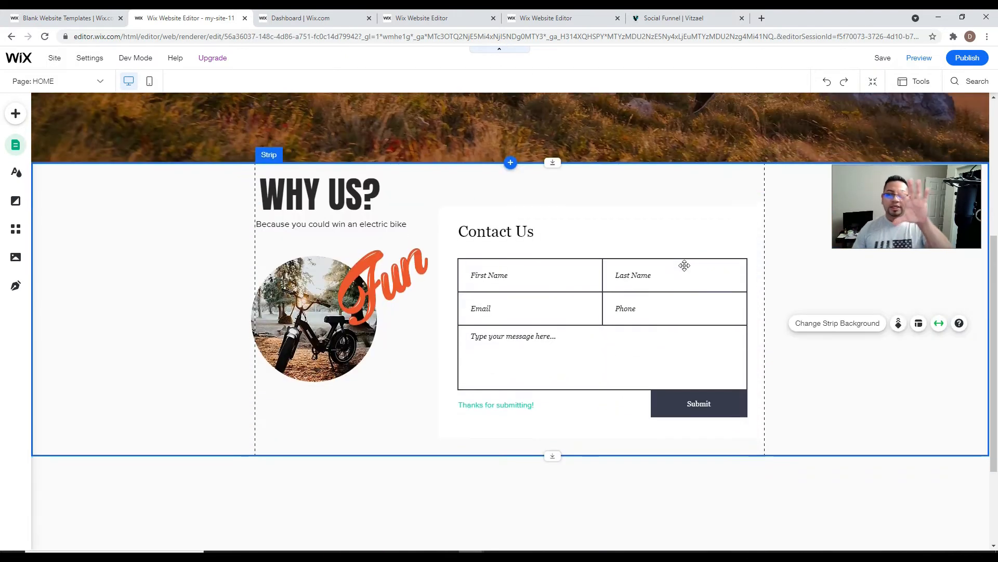
scroll(684, 265, down, 2)
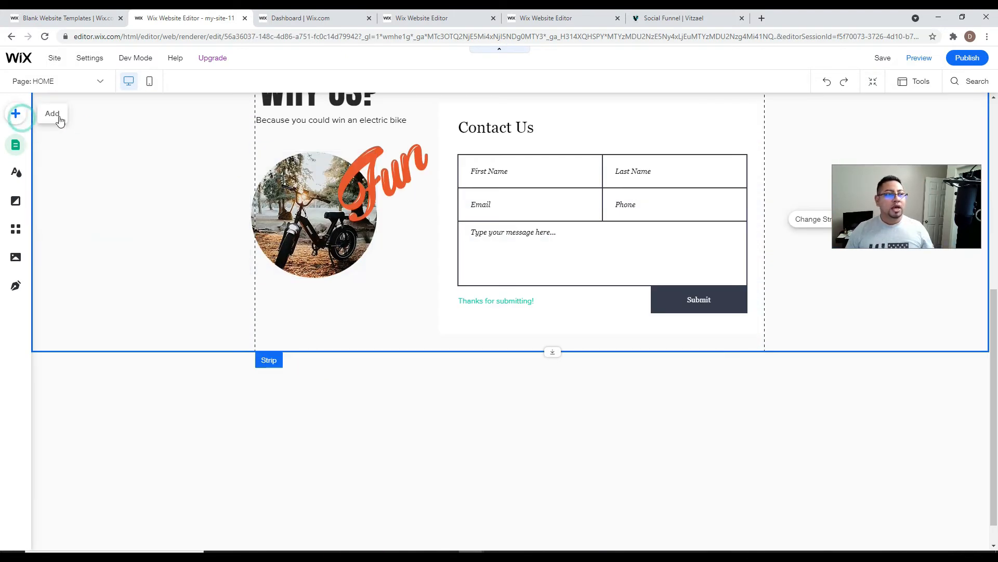
- Place an anchor named 'form' on the contact form strip
click(60, 120)
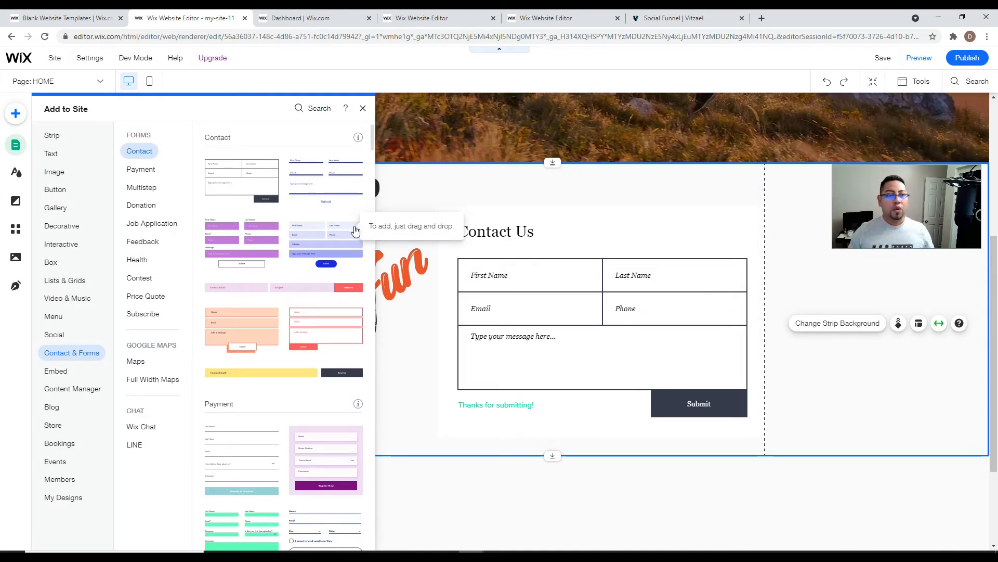
click(319, 109)
text(anchor)
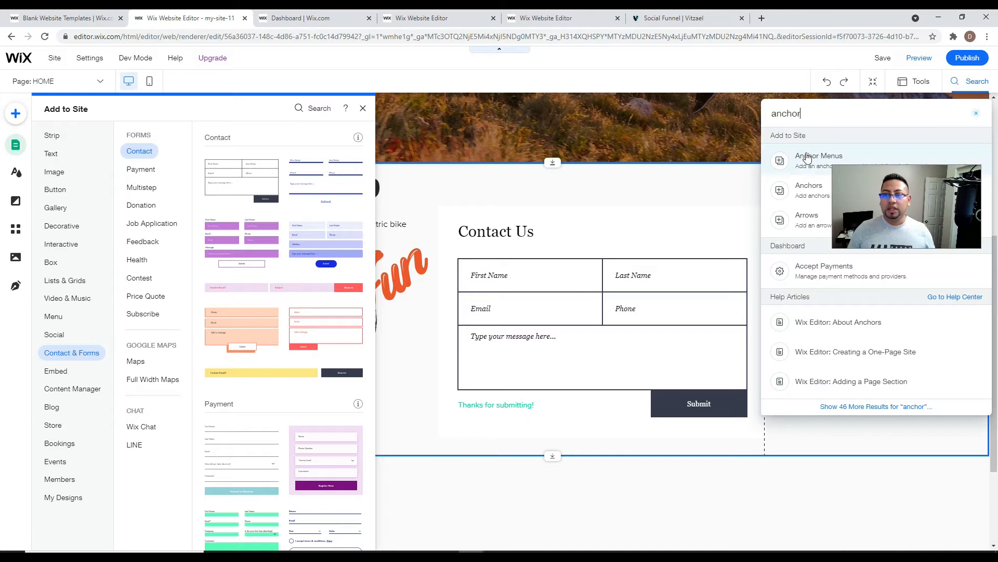
click(805, 156)
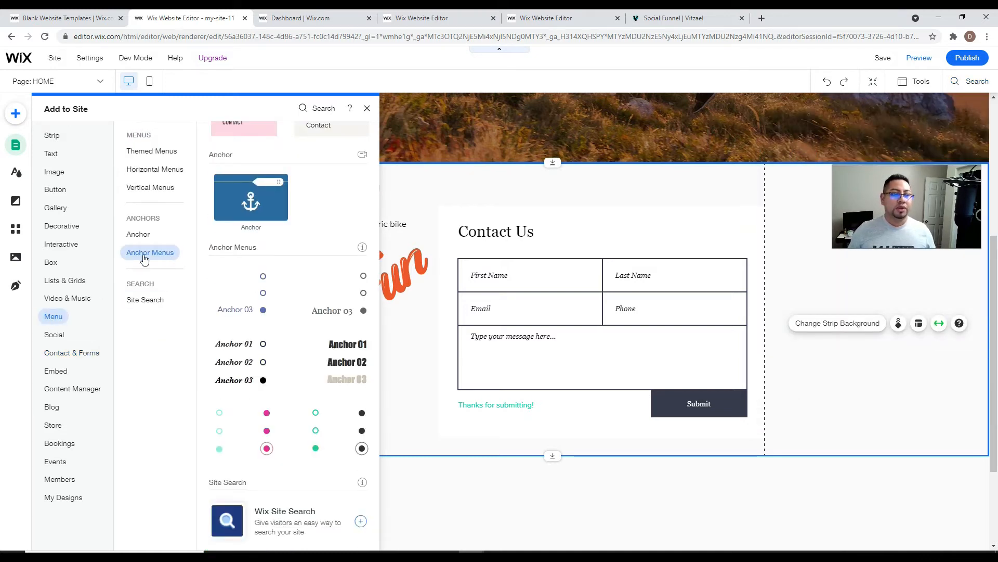
drag(241, 195, 644, 218)
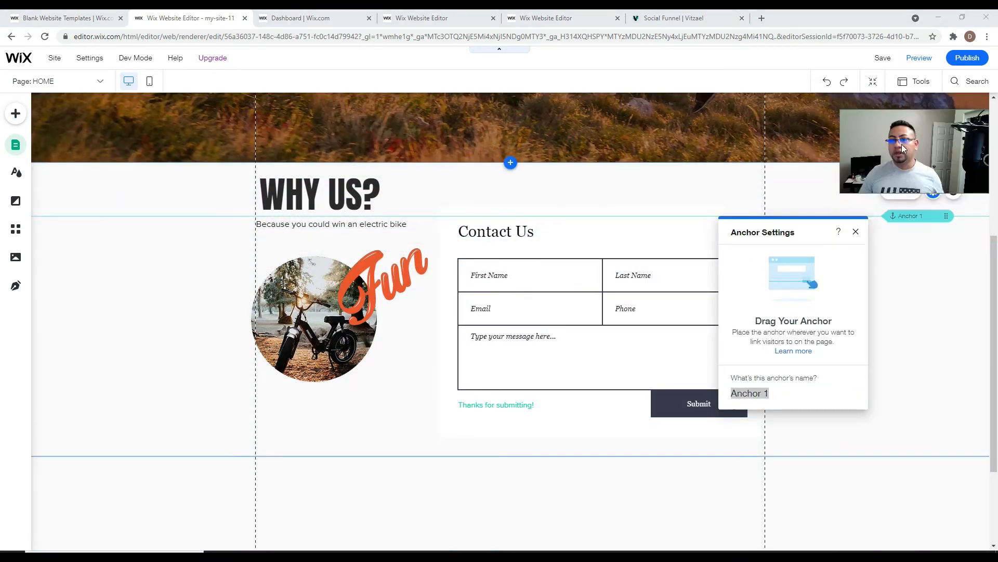
click(761, 395)
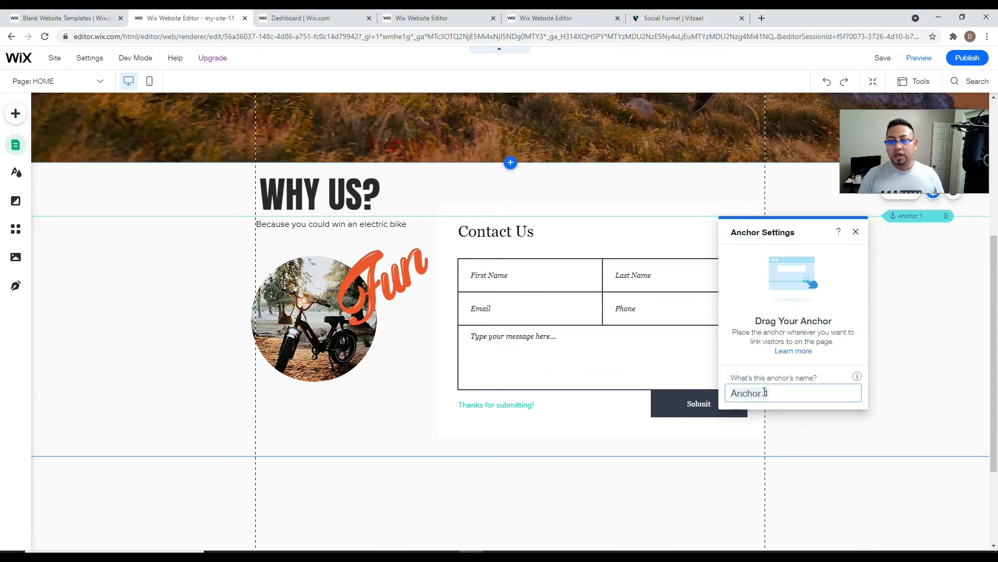
- Change the form heading from Contact Us to Join Us
click(521, 232)
double_click(521, 232)
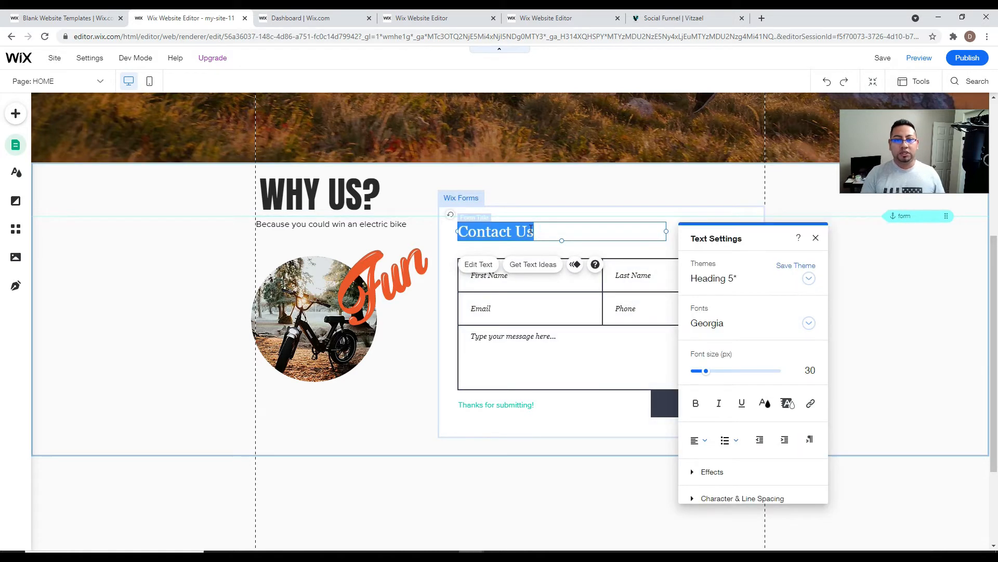
text(Joi)
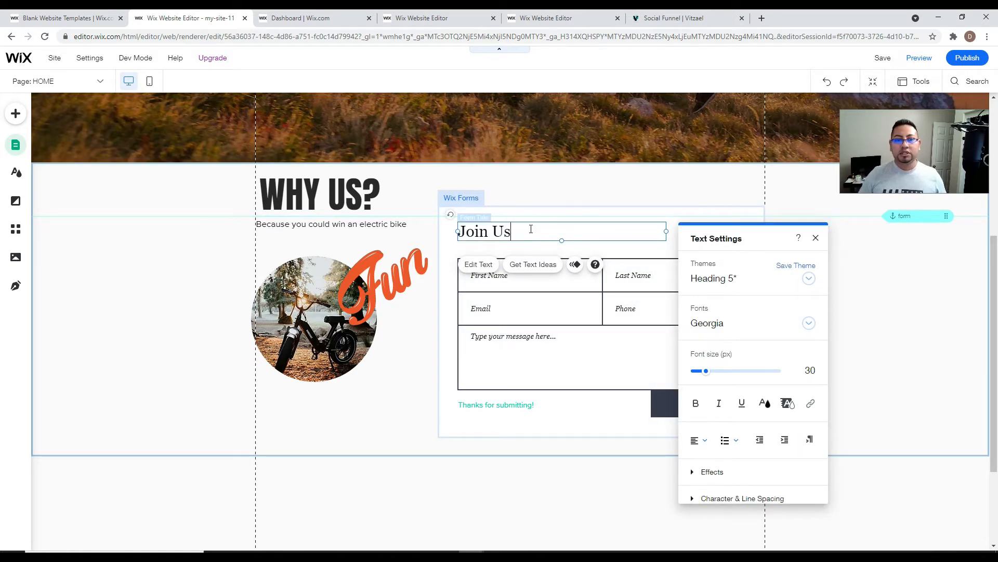
click(814, 236)
click(885, 371)
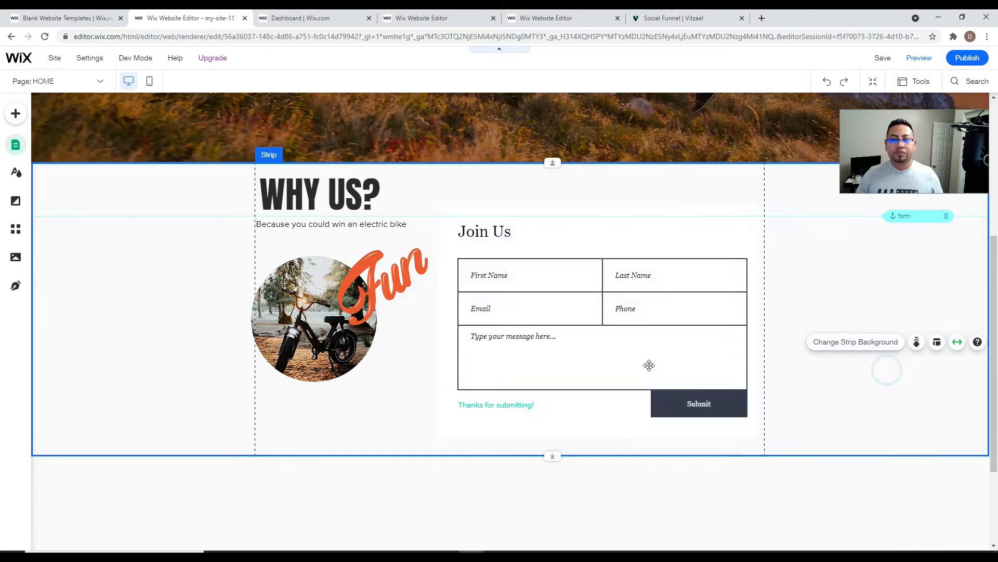
scroll(630, 357, up, 5)
click(511, 282)
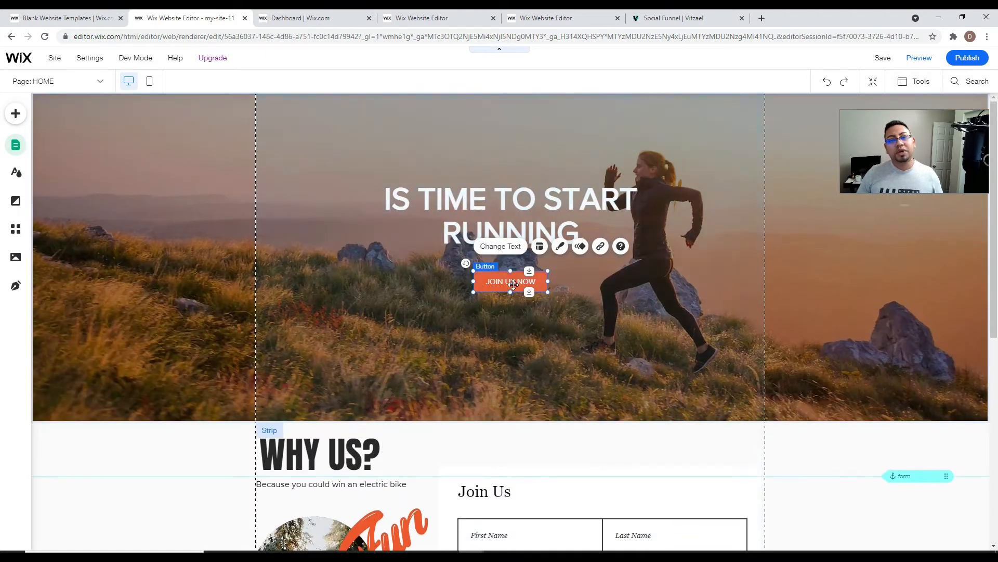
- Link the JOIN US NOW button to the 'form' anchor on the HOME page
scroll(844, 415, down, 3)
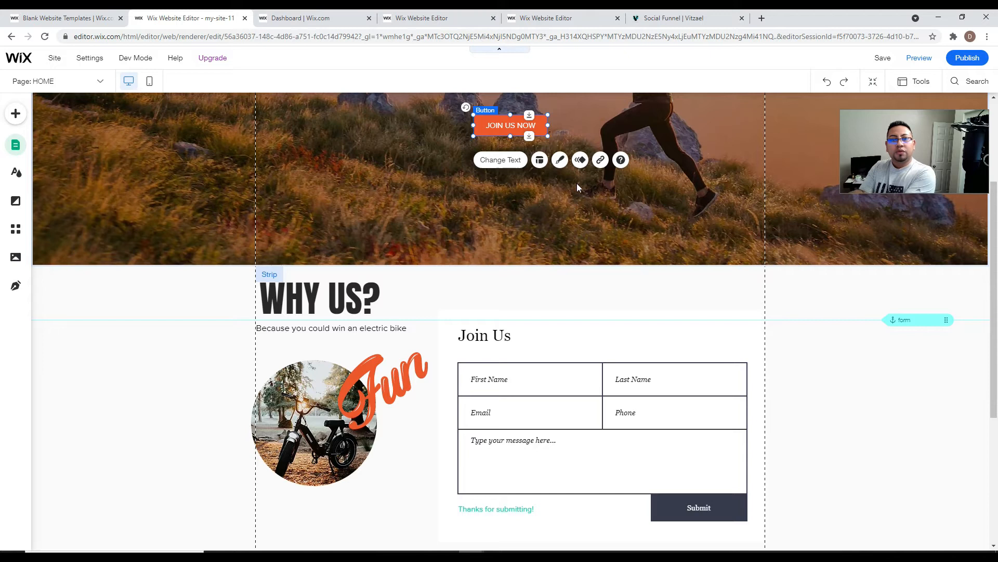
scroll(514, 215, up, 3)
scroll(916, 414, down, 2)
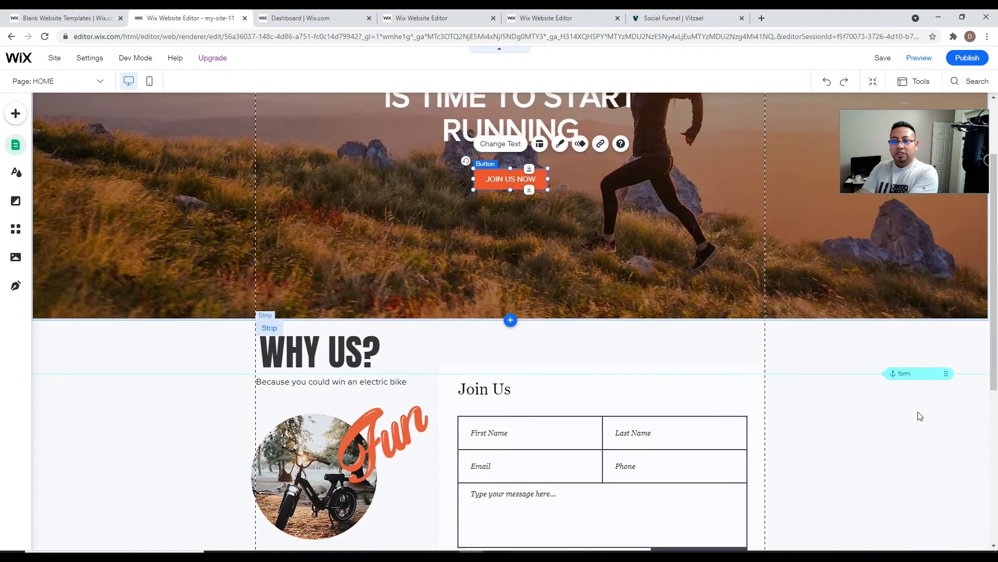
scroll(631, 251, up, 2)
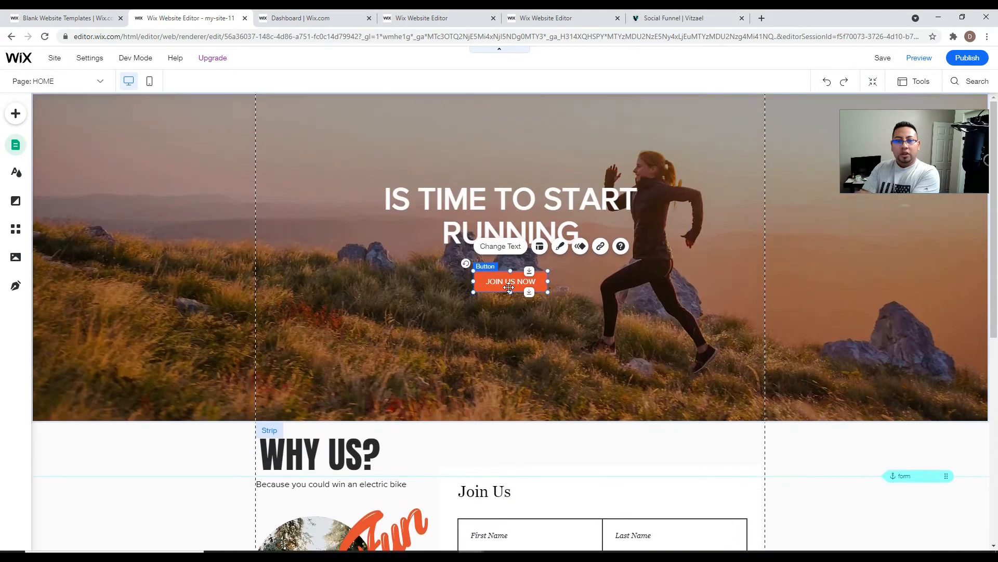
click(601, 247)
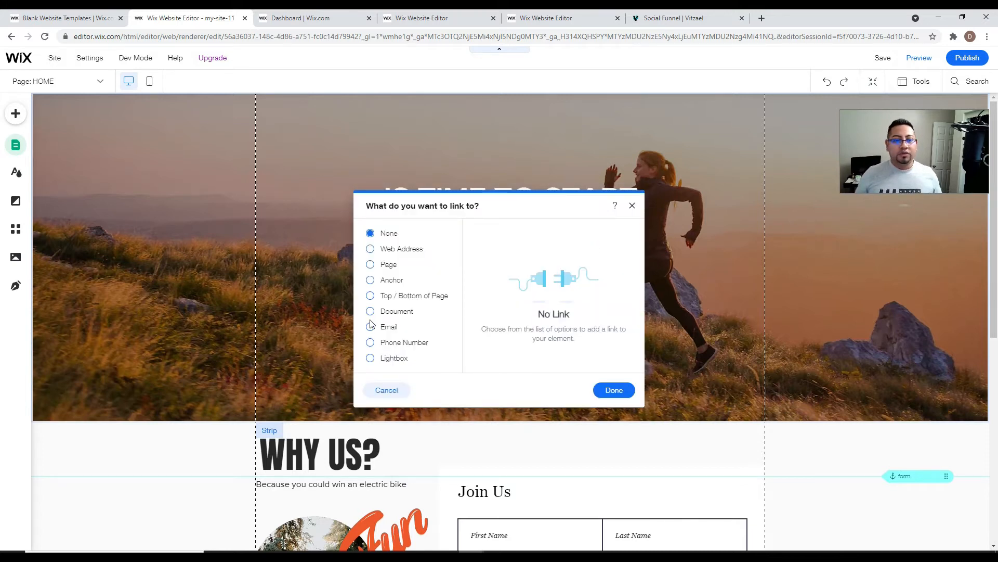
click(371, 281)
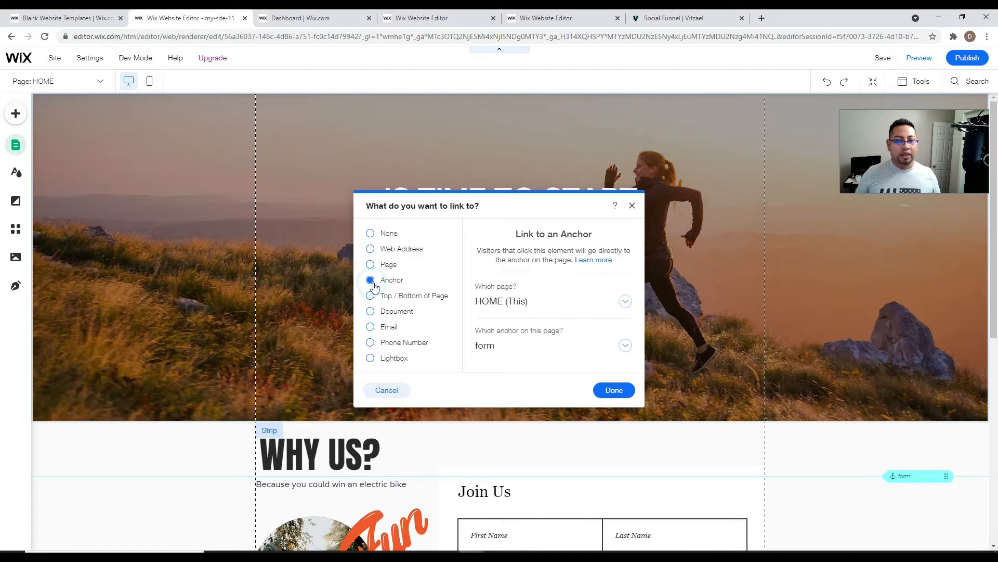
click(526, 310)
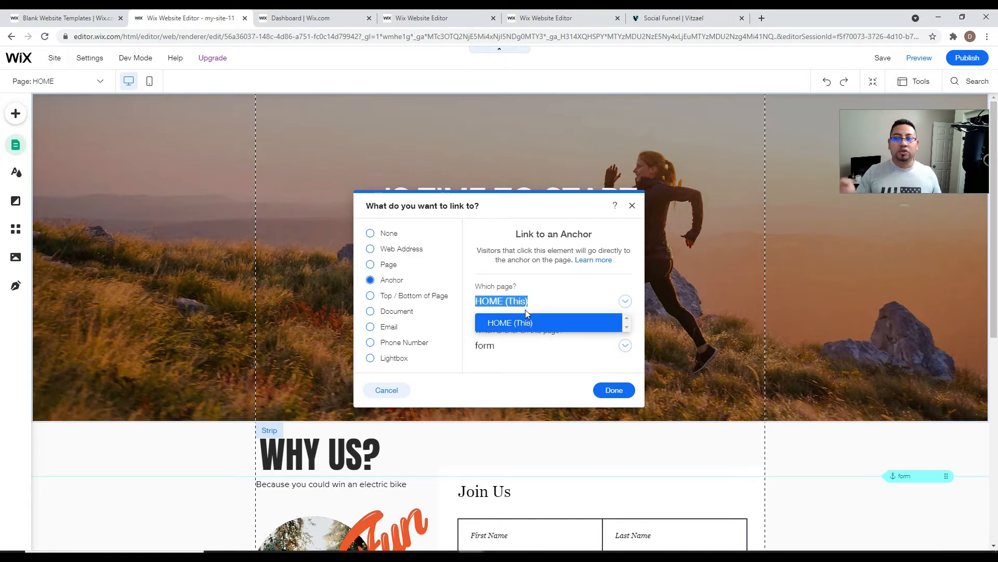
click(508, 325)
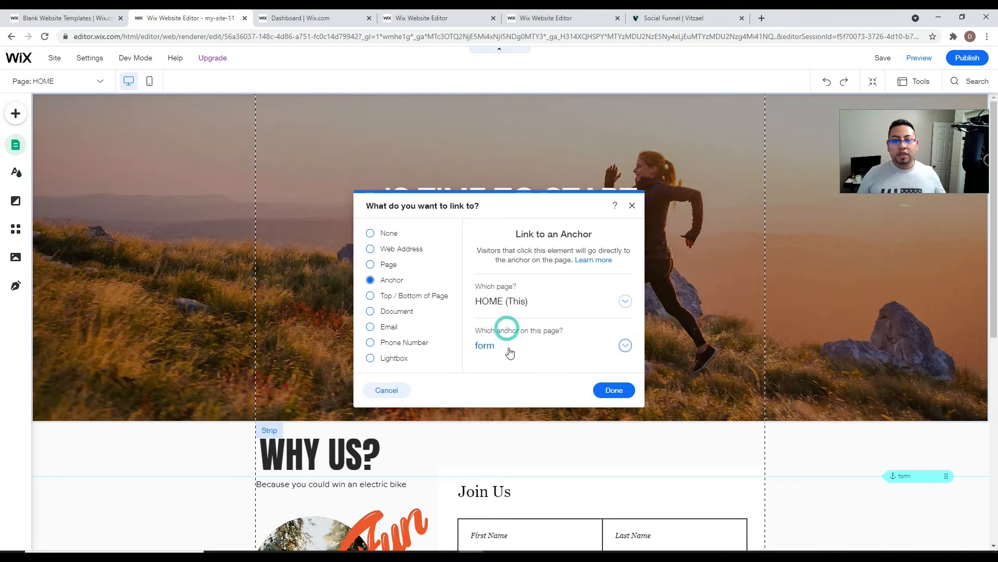
click(507, 350)
click(499, 368)
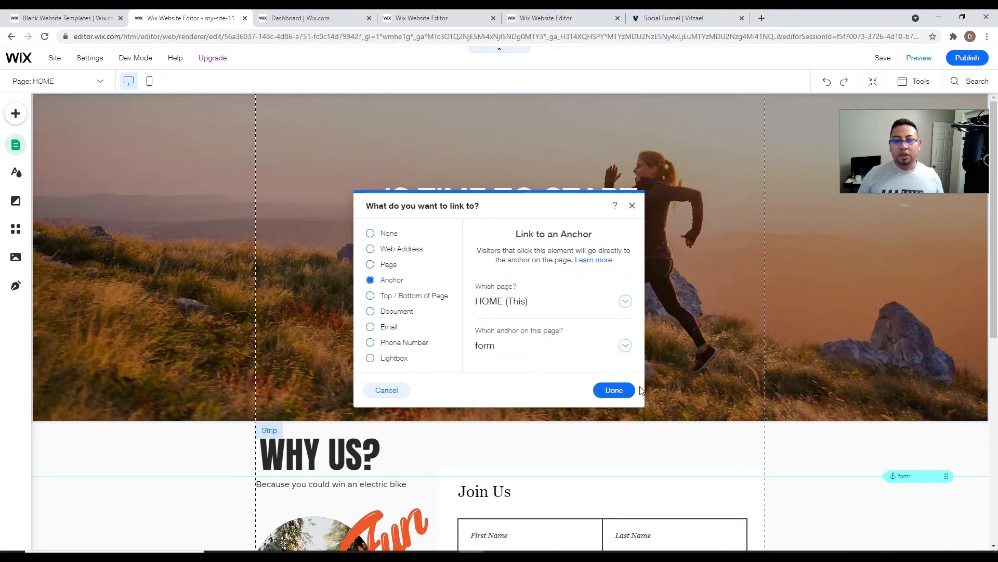
click(614, 390)
scroll(623, 395, down, 5)
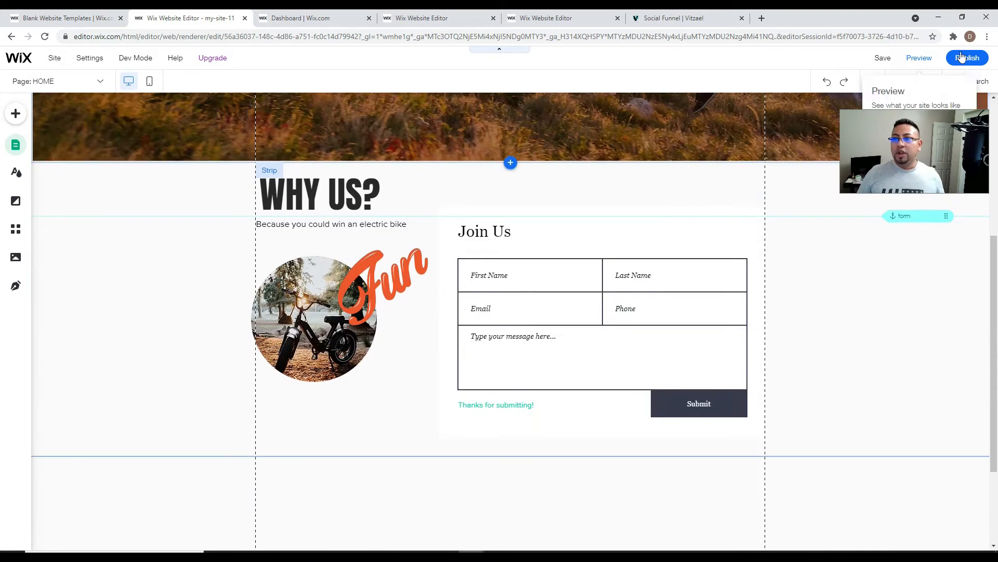
- Publish the site and dismiss the published and mobile editing prompts
click(930, 58)
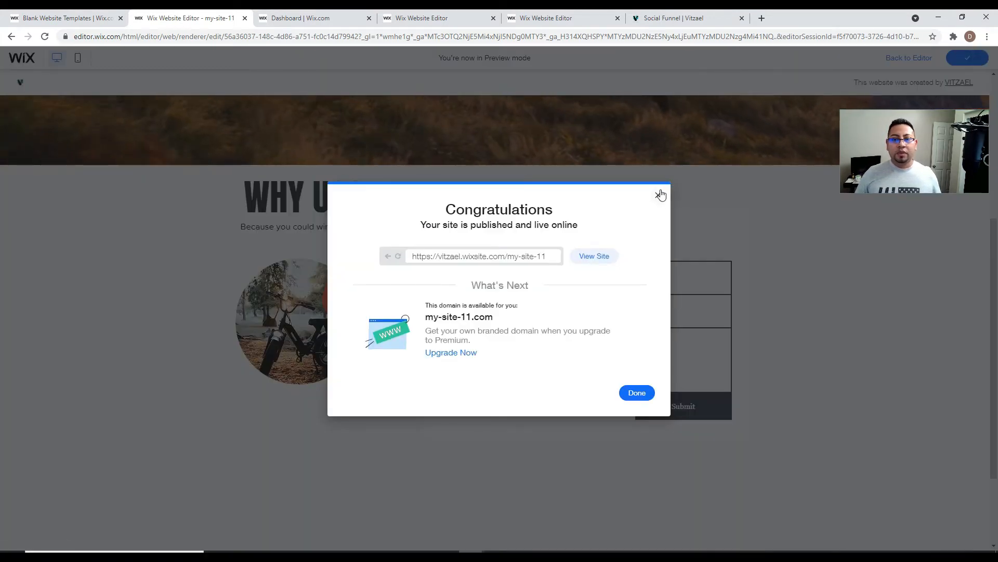
click(658, 195)
click(643, 248)
- Scroll through the page and test that JOIN US NOW jumps to the Join Us form
scroll(640, 254, up, 5)
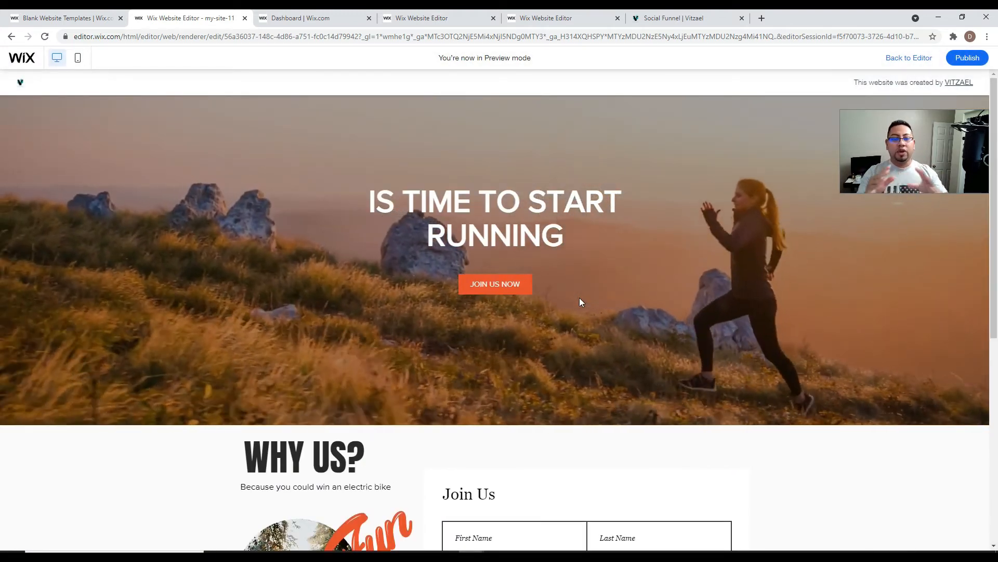
scroll(531, 432, down, 3)
scroll(540, 389, up, 3)
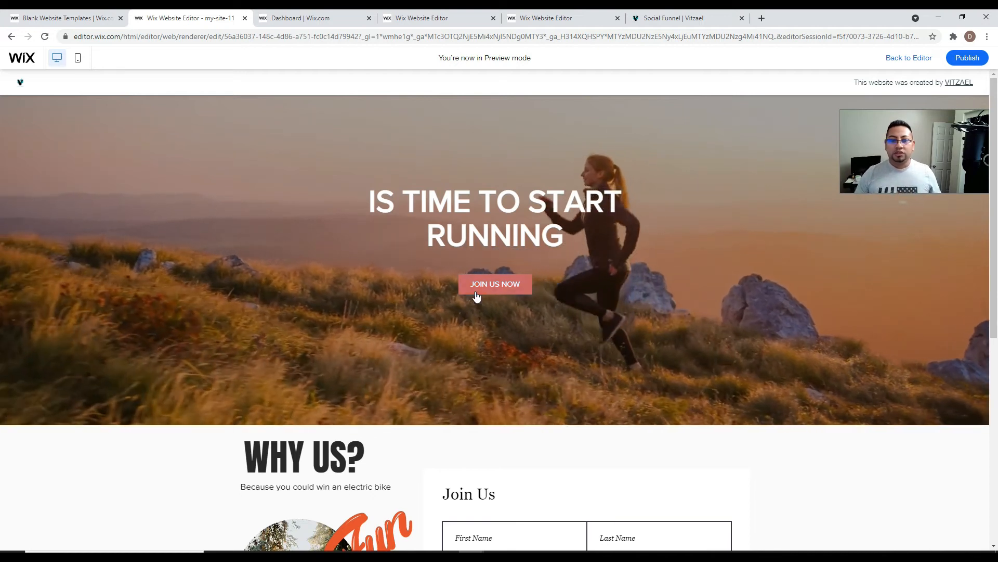
scroll(490, 282, down, 7)
scroll(491, 280, down, 1)
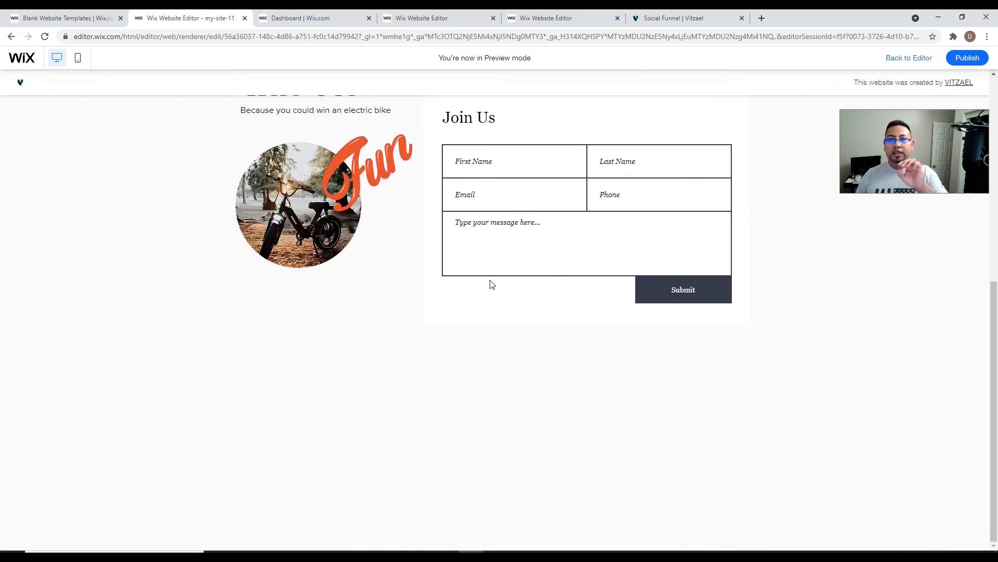
scroll(494, 281, up, 8)
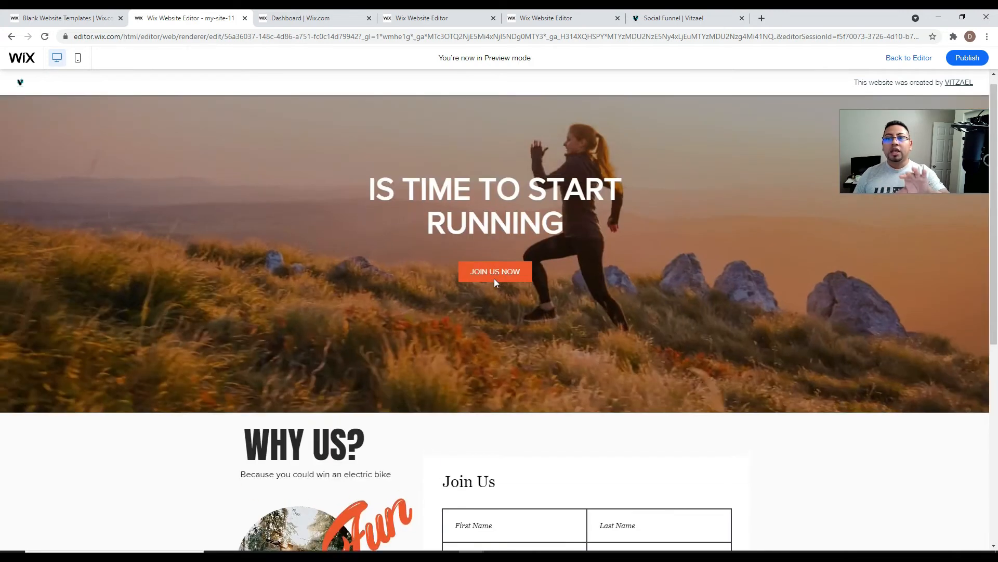
click(491, 293)
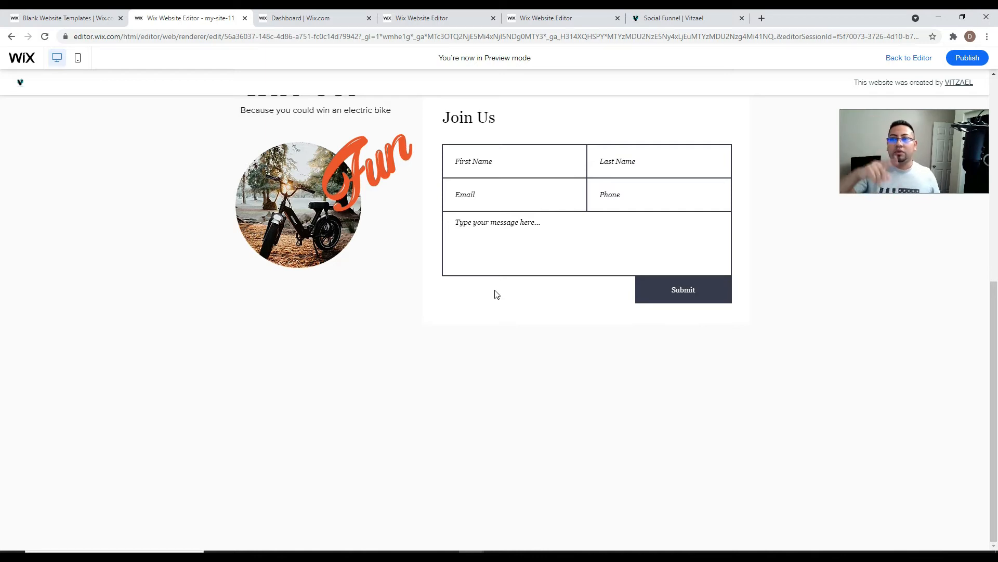
scroll(497, 294, up, 4)
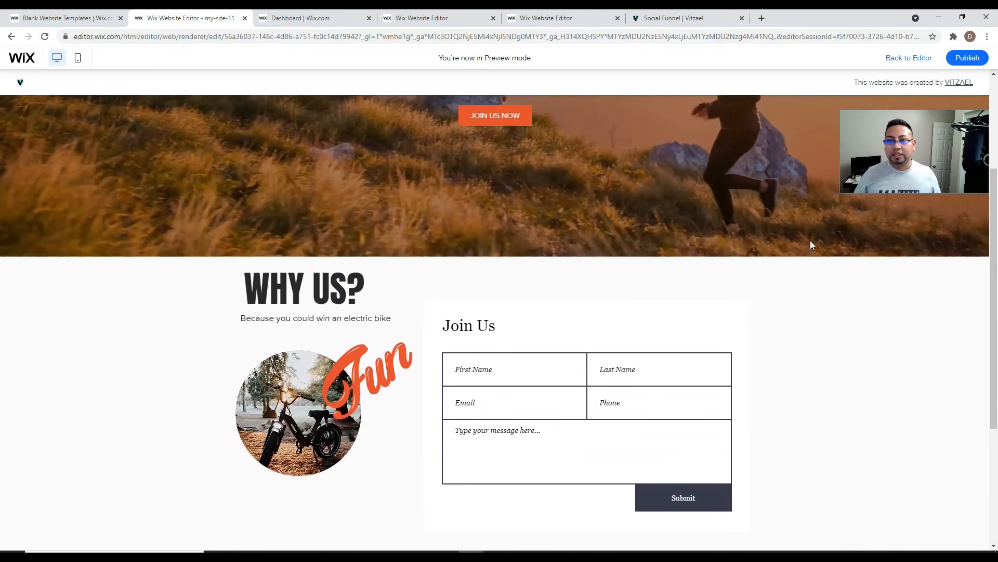
click(907, 58)
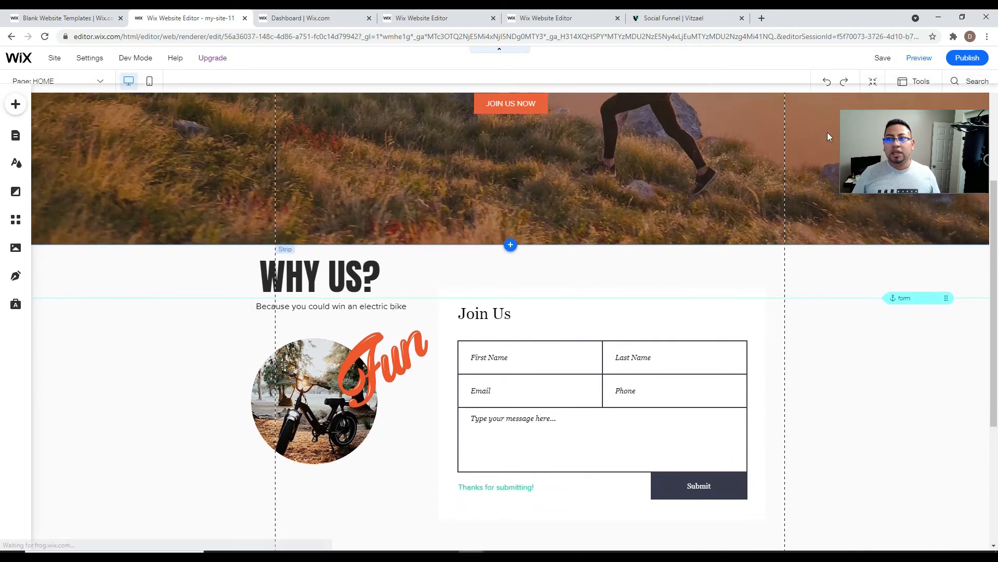
scroll(742, 229, up, 3)
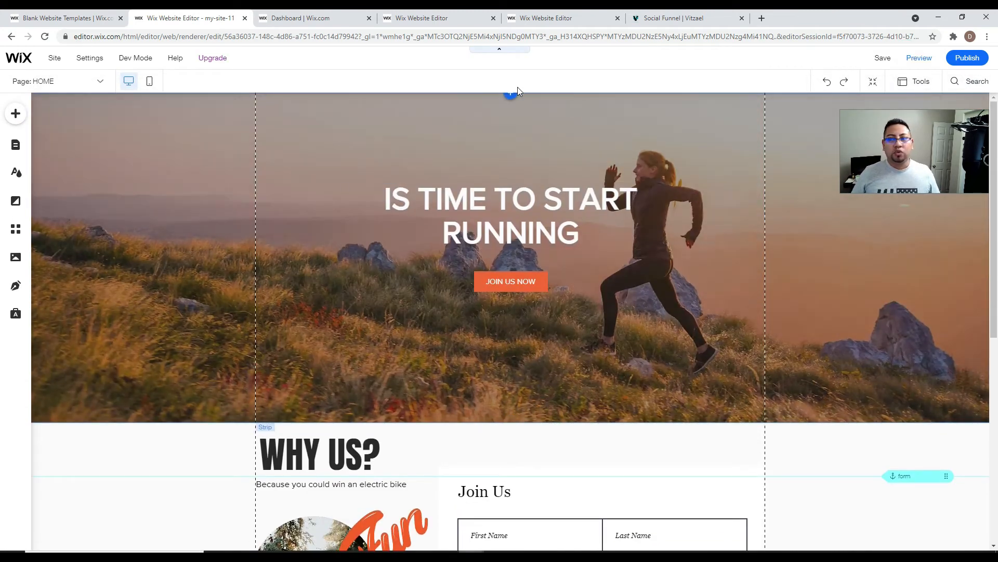
drag(932, 149, 923, 224)
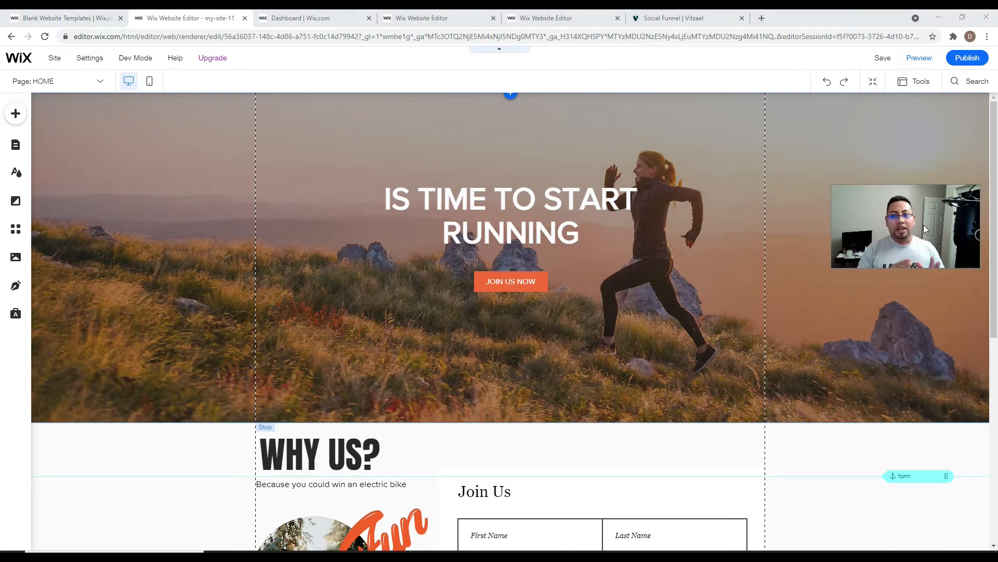
- Find the Wix Members Area app by searching 'memb' and add it to the site
click(18, 235)
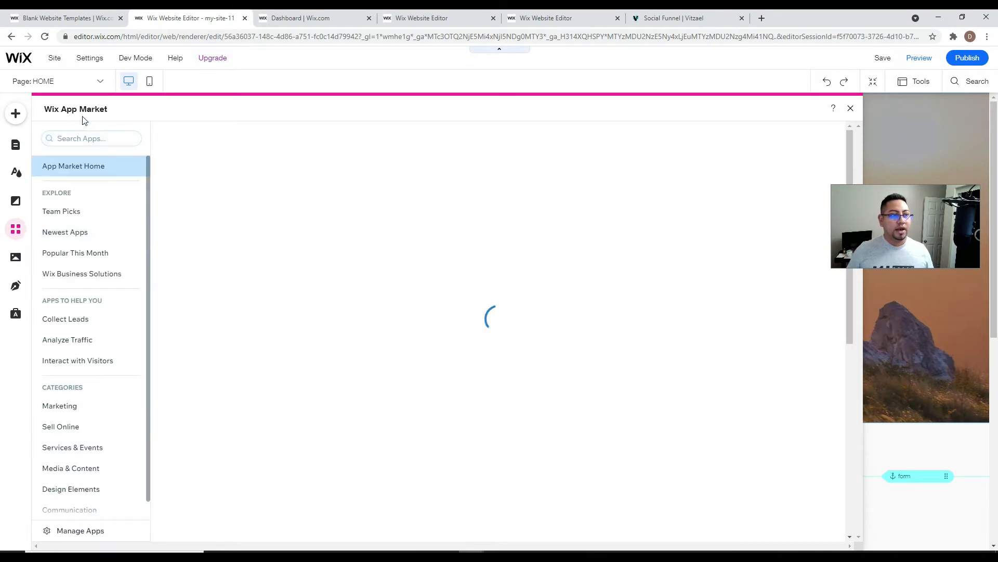
click(70, 138)
text(memb)
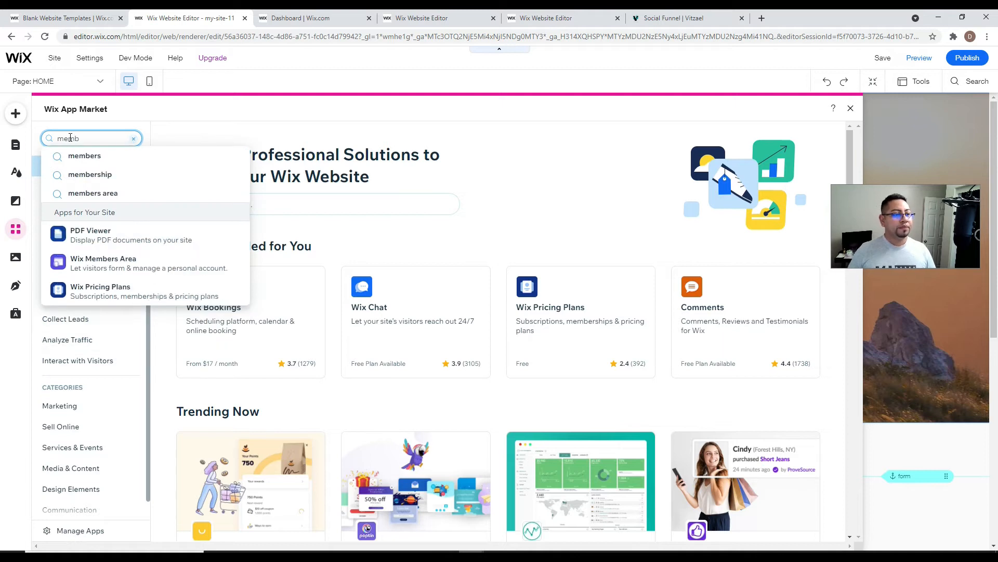
click(98, 268)
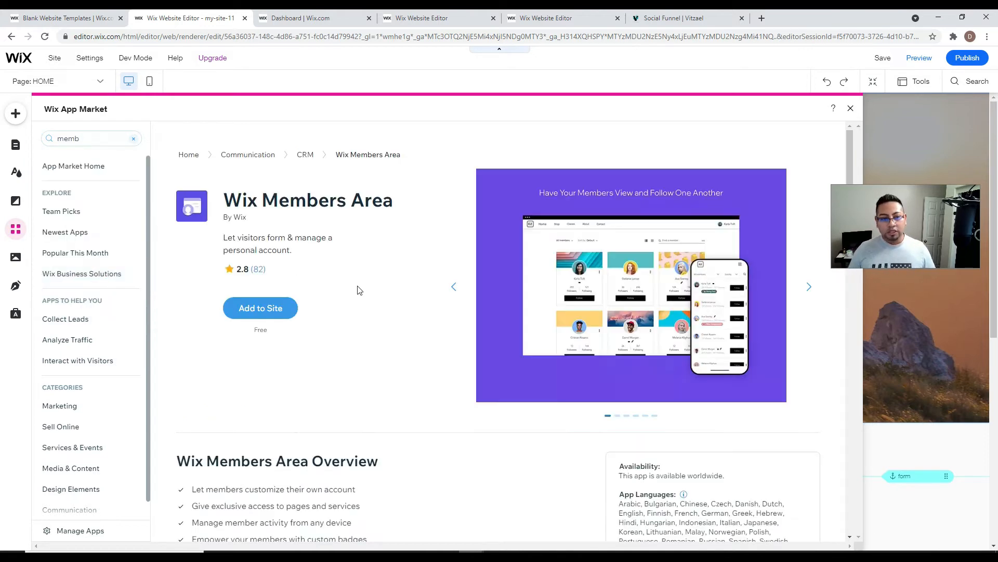
click(269, 309)
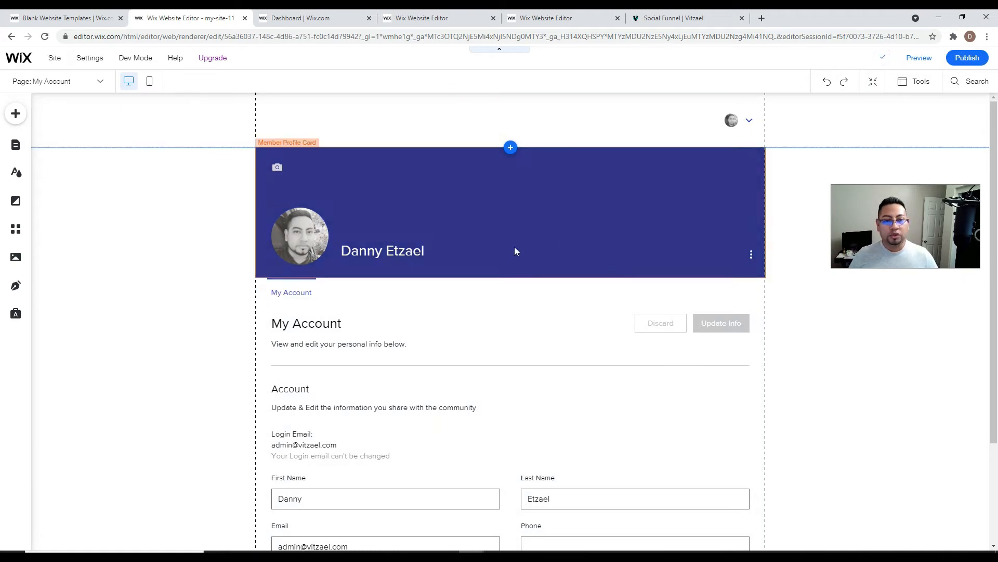
- Select the member profile card header and bring up its settings
scroll(485, 310, down, 3)
scroll(487, 312, up, 2)
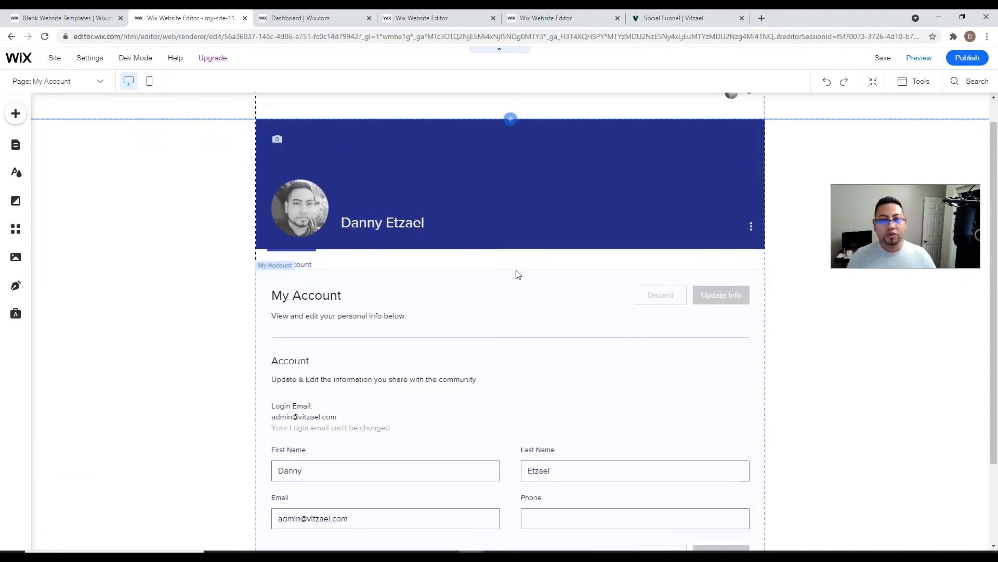
scroll(535, 312, up, 1)
click(512, 221)
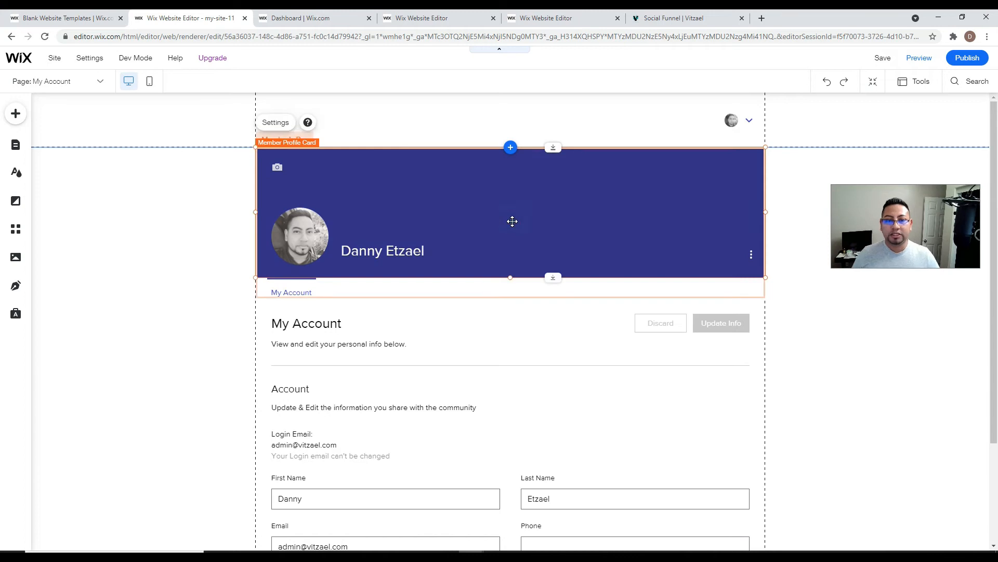
click(561, 326)
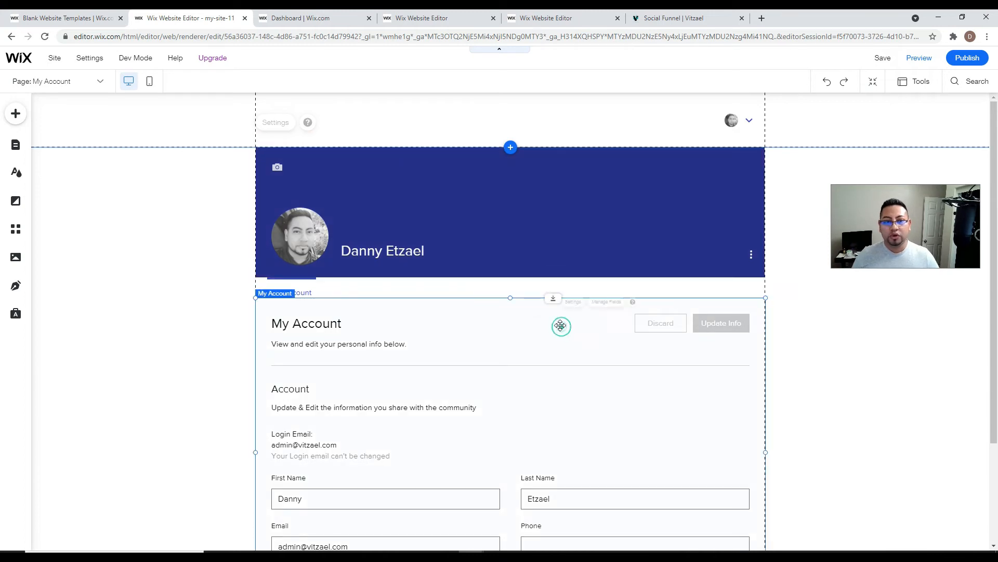
click(615, 250)
click(267, 124)
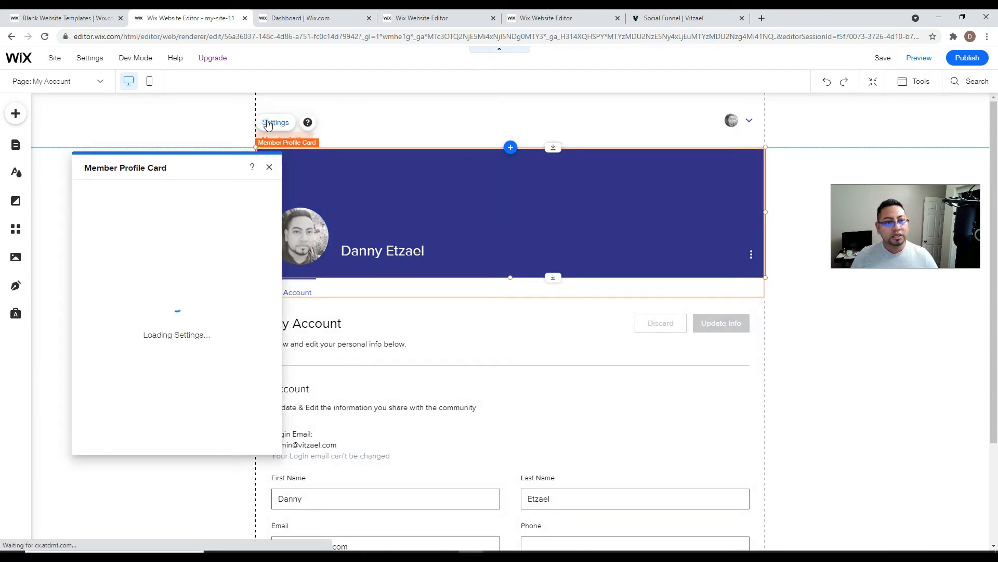
click(921, 367)
- Switch the member profile card to the Cards layout and publish the site
click(562, 185)
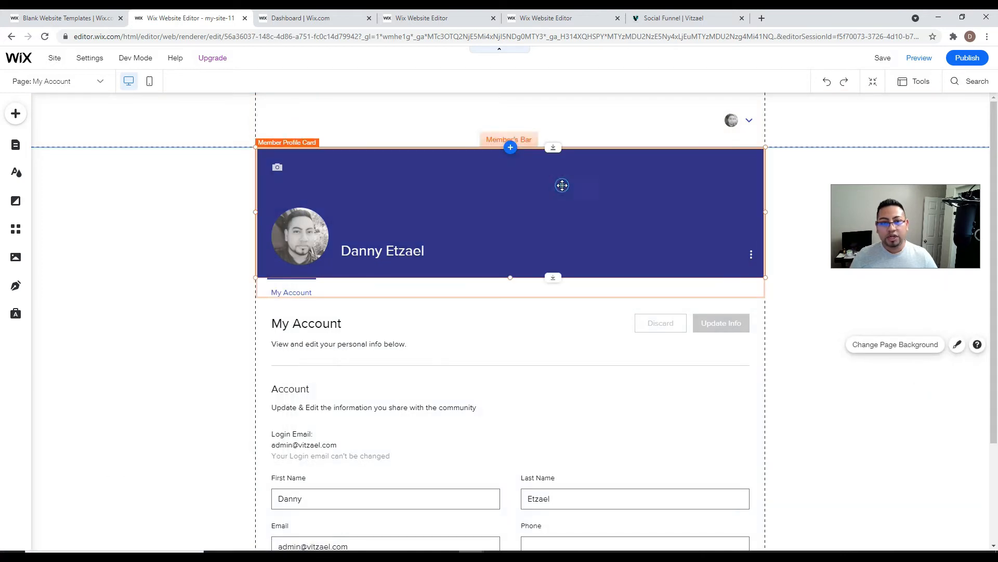
click(281, 124)
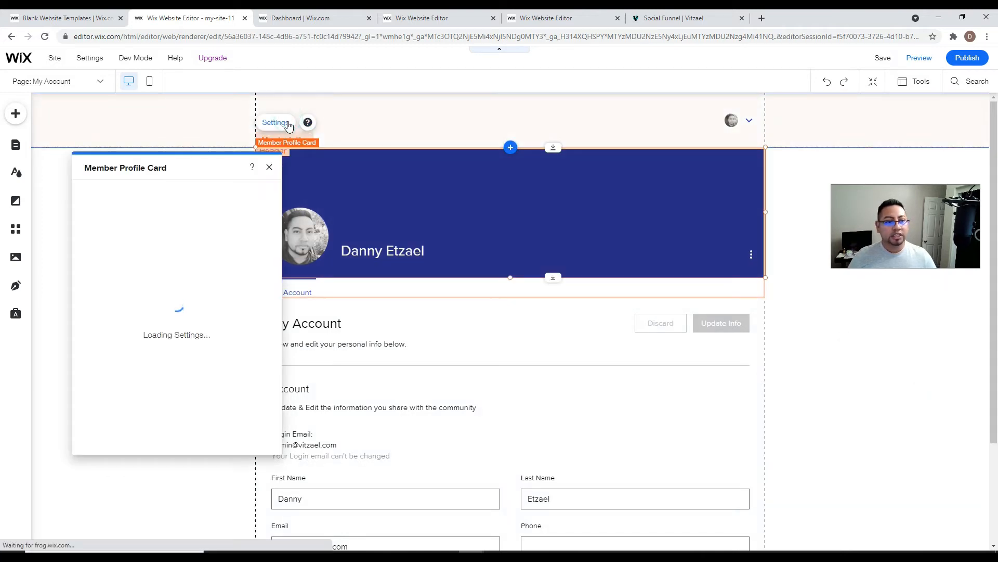
click(103, 219)
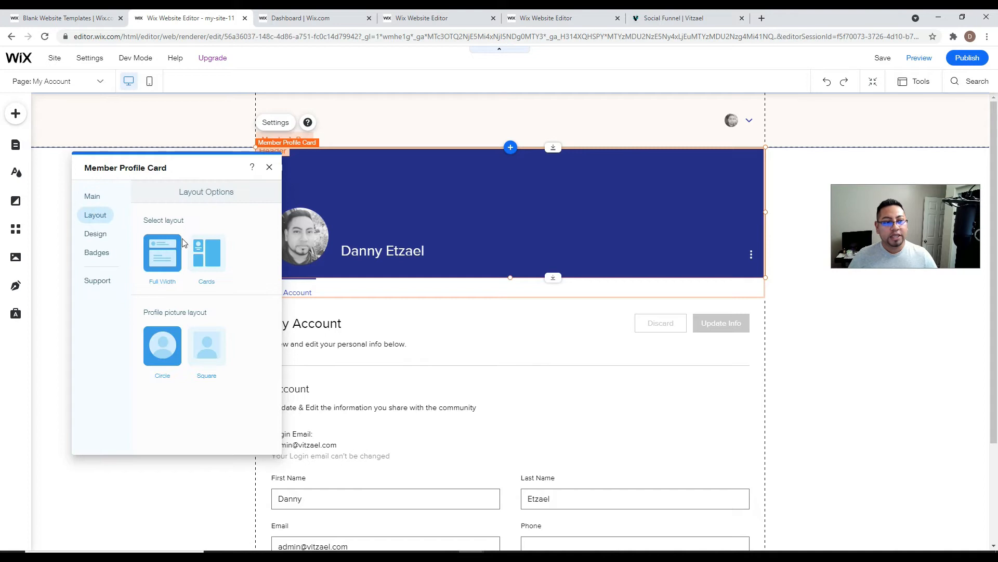
click(201, 251)
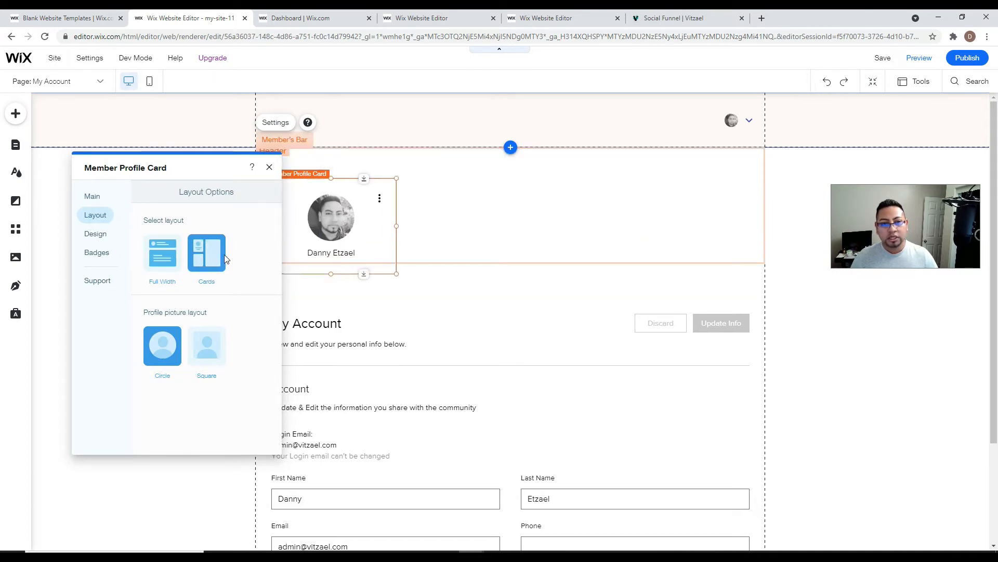
click(815, 355)
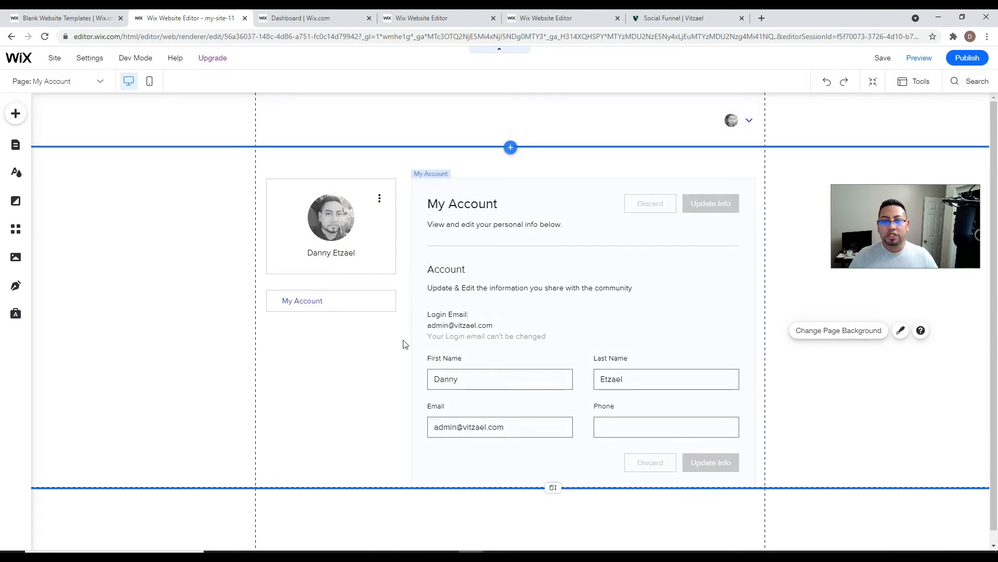
click(967, 62)
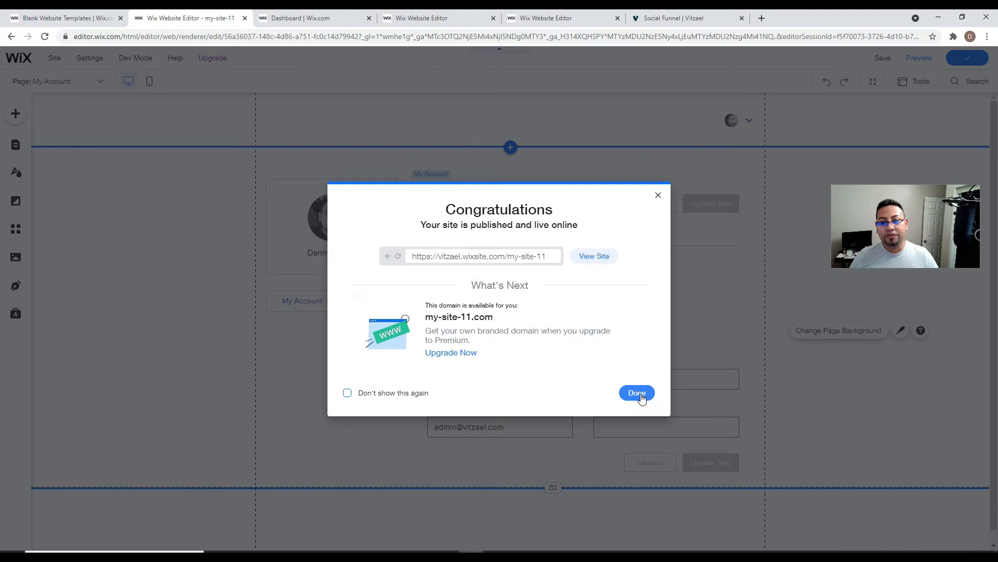
- Dismiss the publish confirmation and show the Member Pages list with My Account
click(636, 393)
click(16, 146)
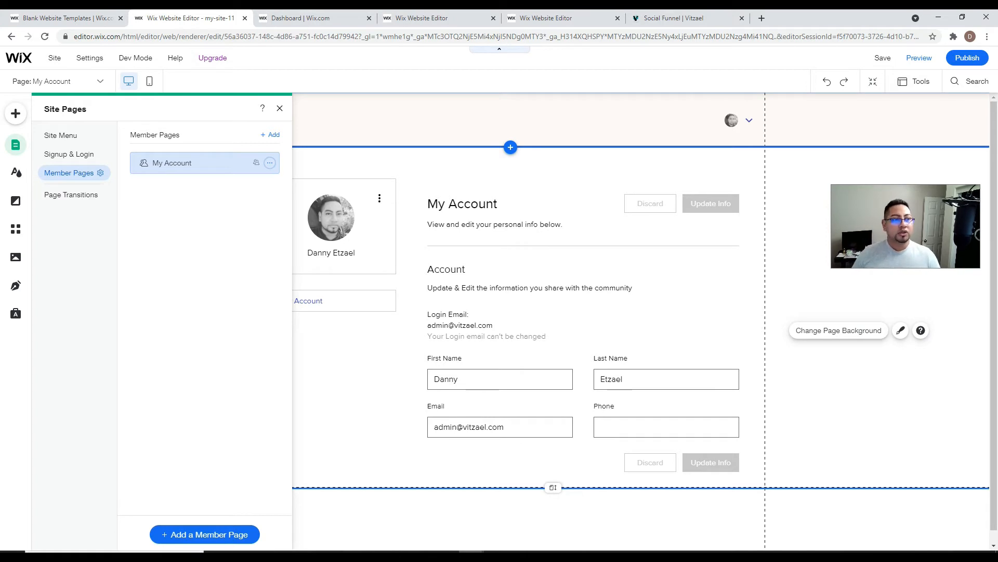
- Add a Team Bio template page named 'Meet the team' under HOME in the site menu
click(55, 139)
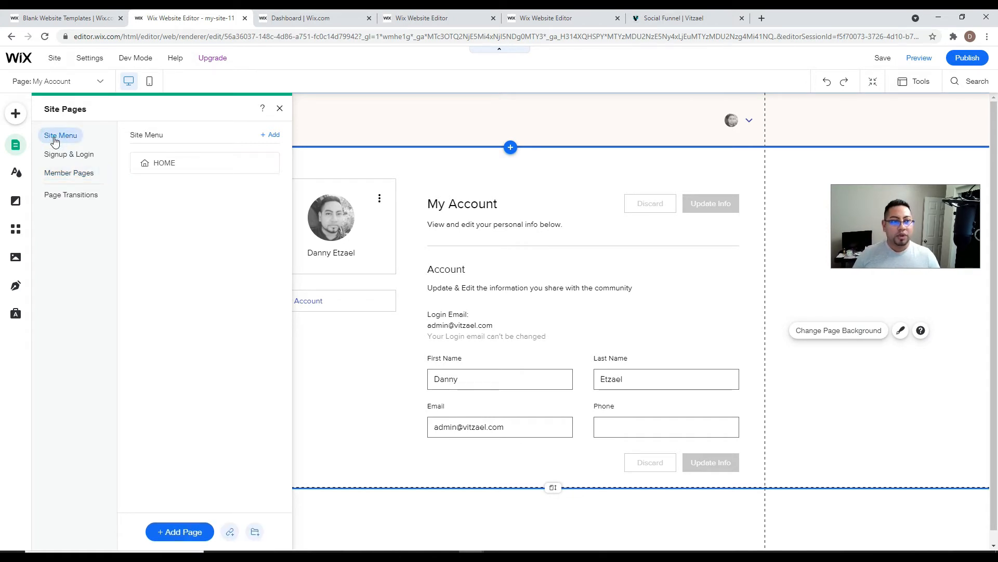
click(175, 161)
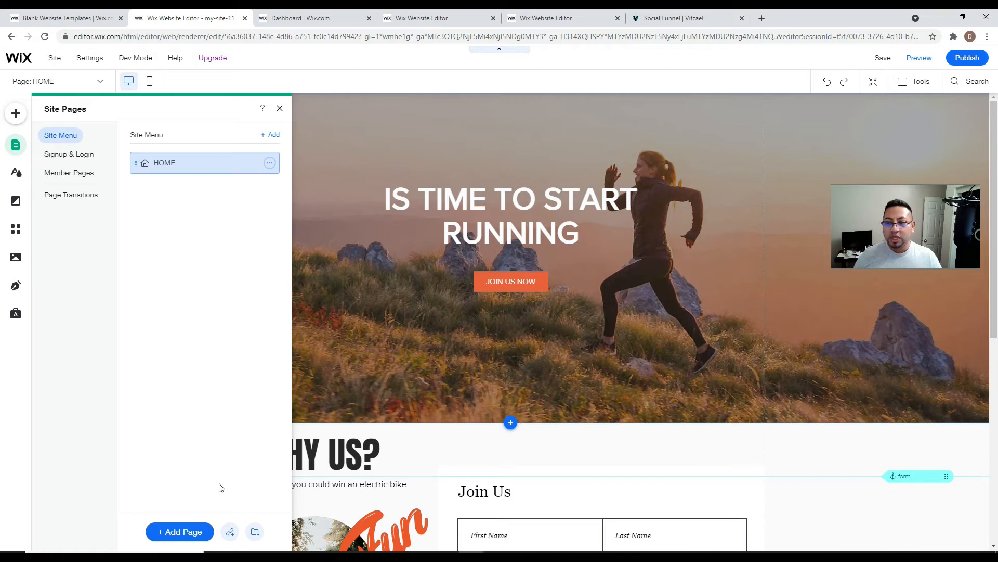
click(179, 532)
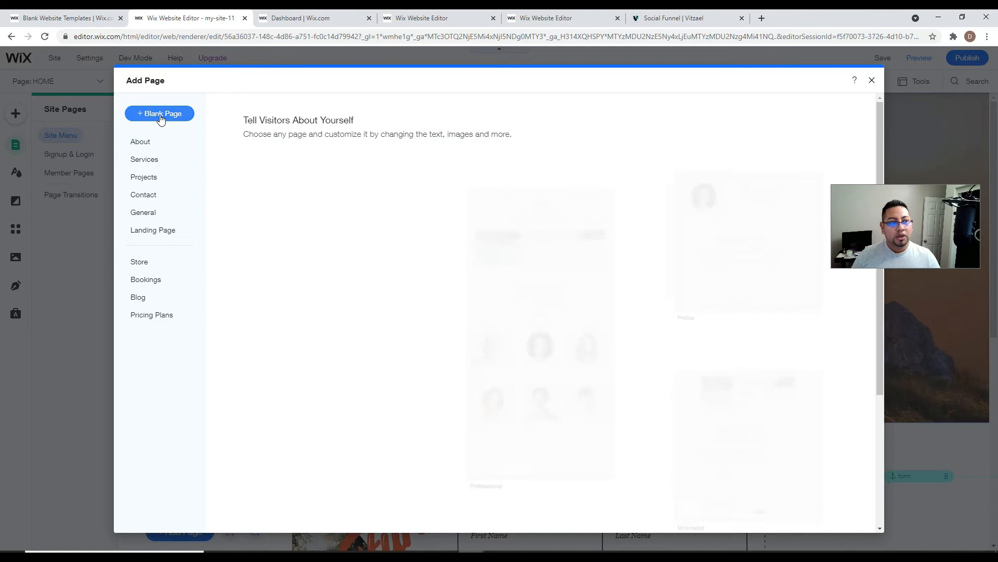
scroll(541, 338, down, 5)
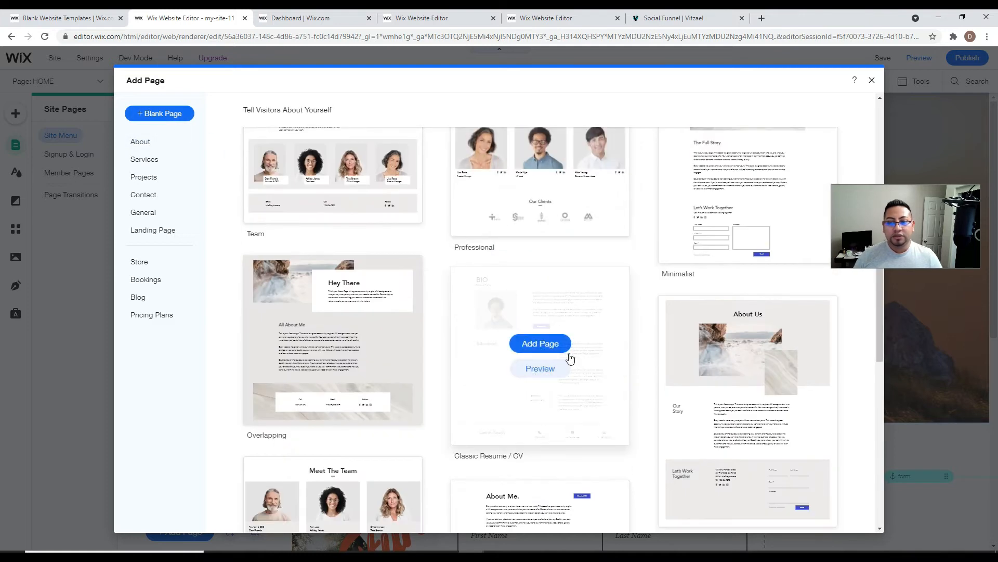
scroll(601, 446, down, 5)
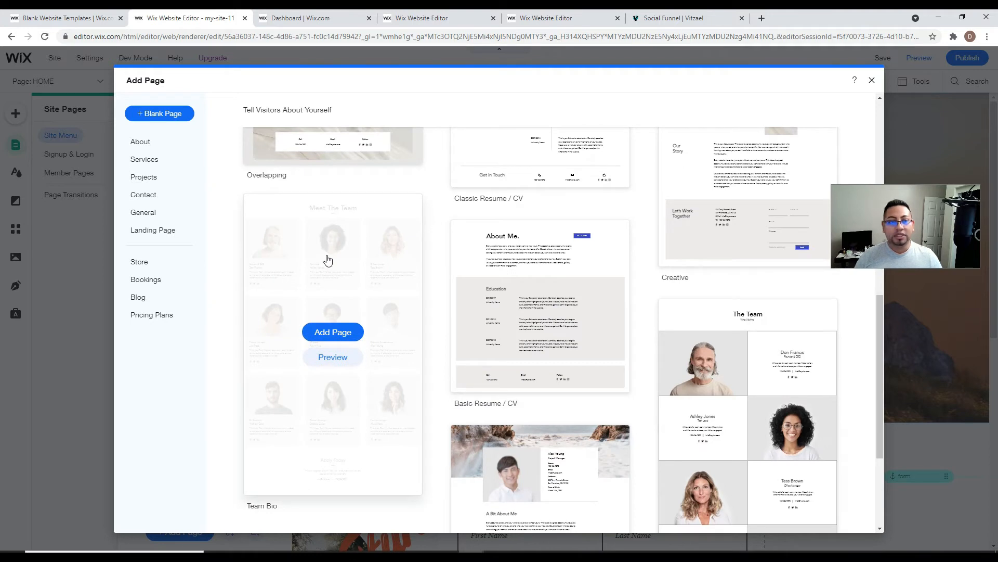
click(326, 333)
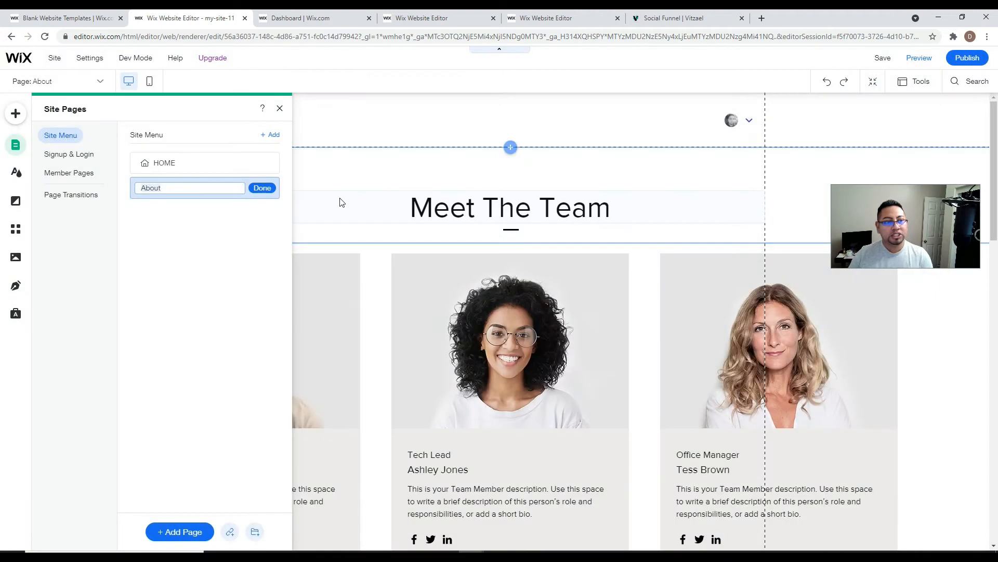
text(Meet the team)
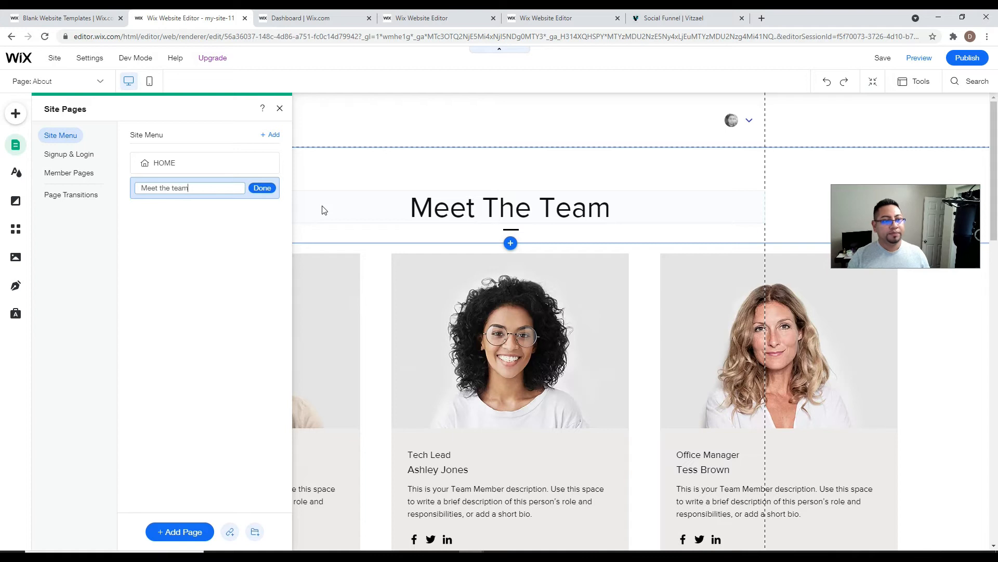
click(263, 188)
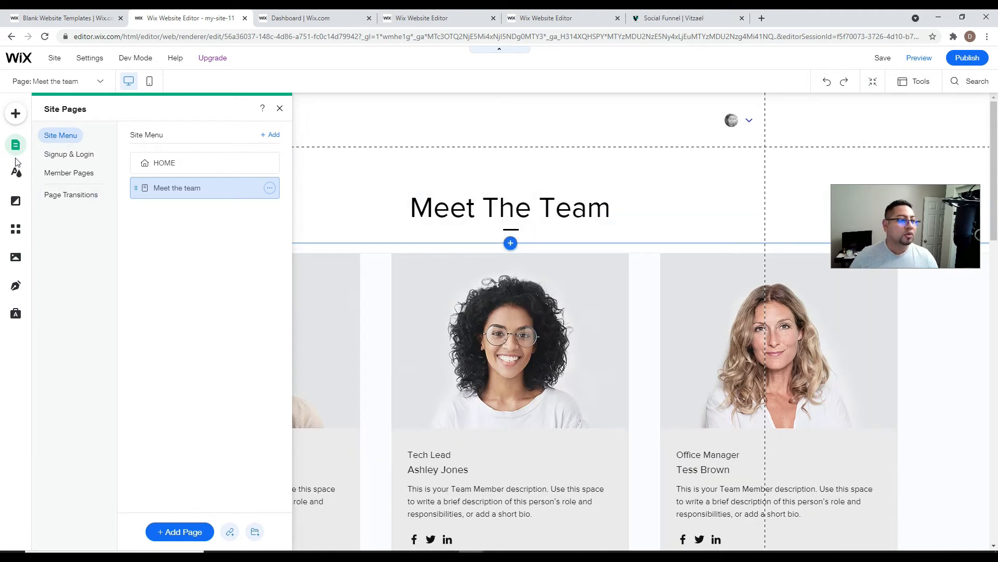
- Drag a horizontal menu listing HOME and Meet the team into the header
click(15, 114)
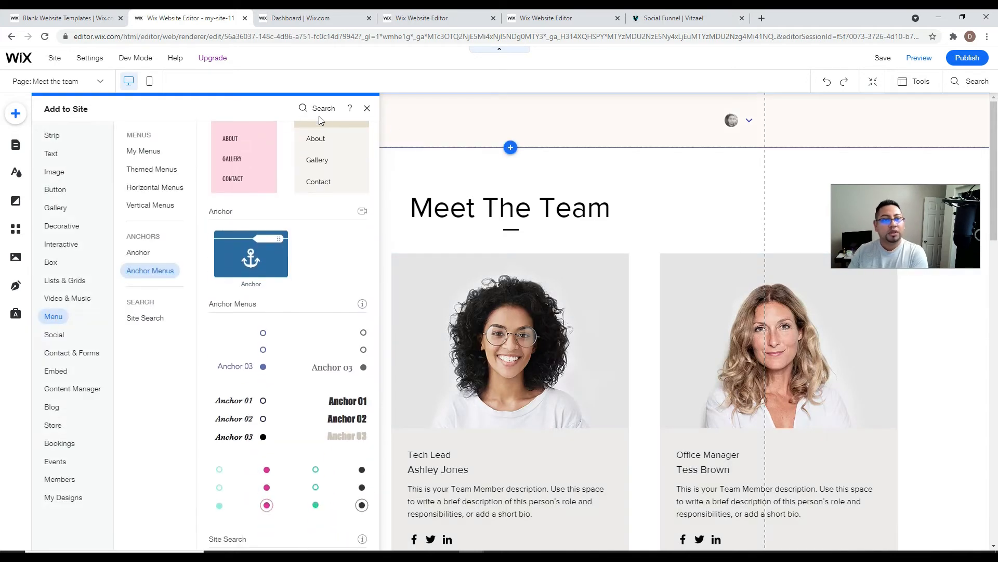
scroll(312, 197, up, 10)
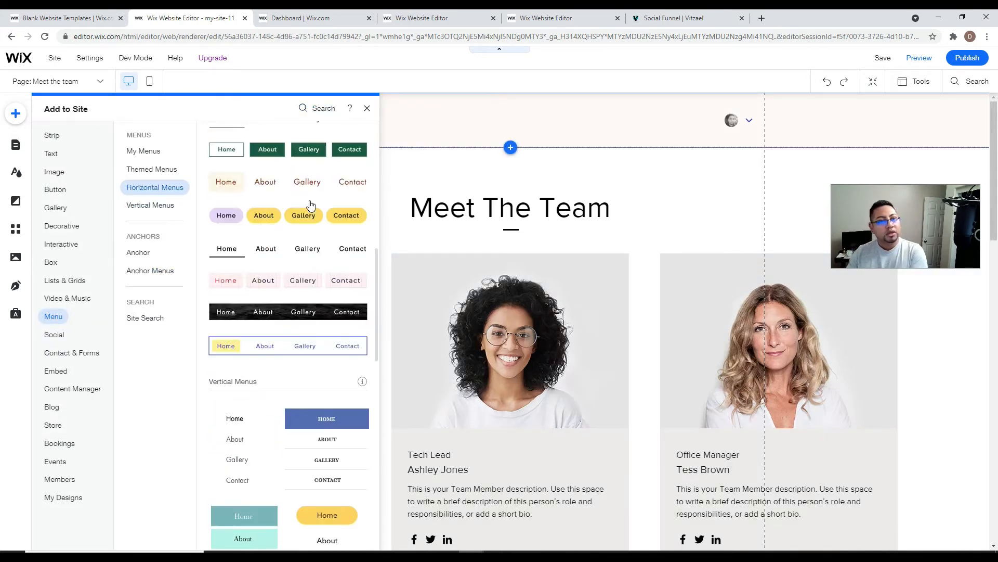
scroll(312, 198, up, 2)
drag(306, 232, 503, 130)
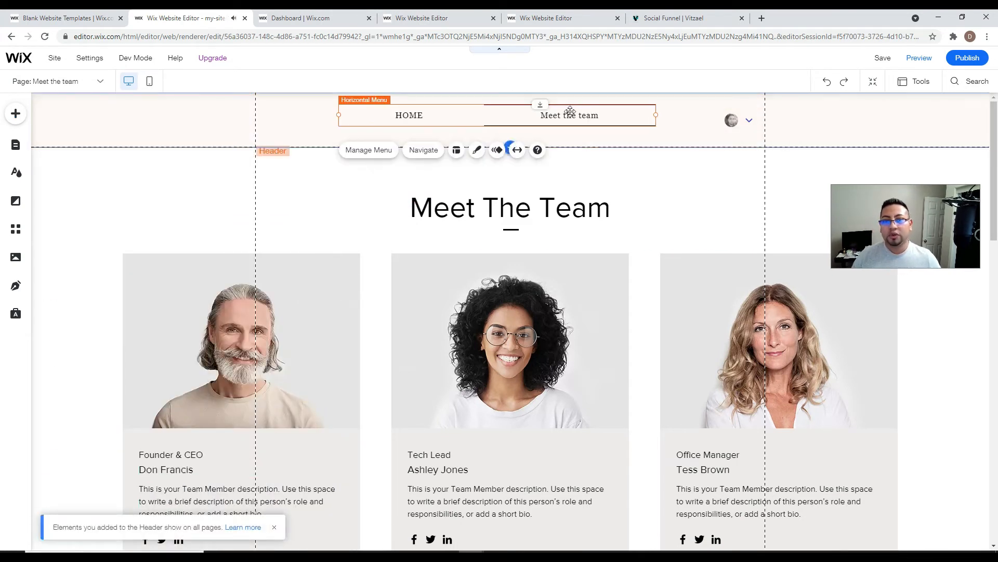
- Publish the site and open the live version
click(950, 63)
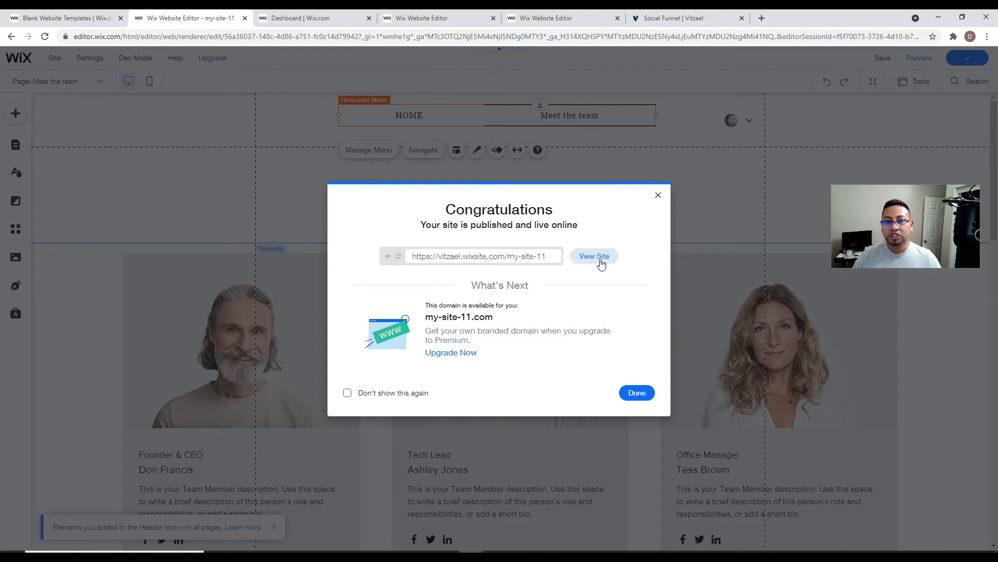
click(595, 257)
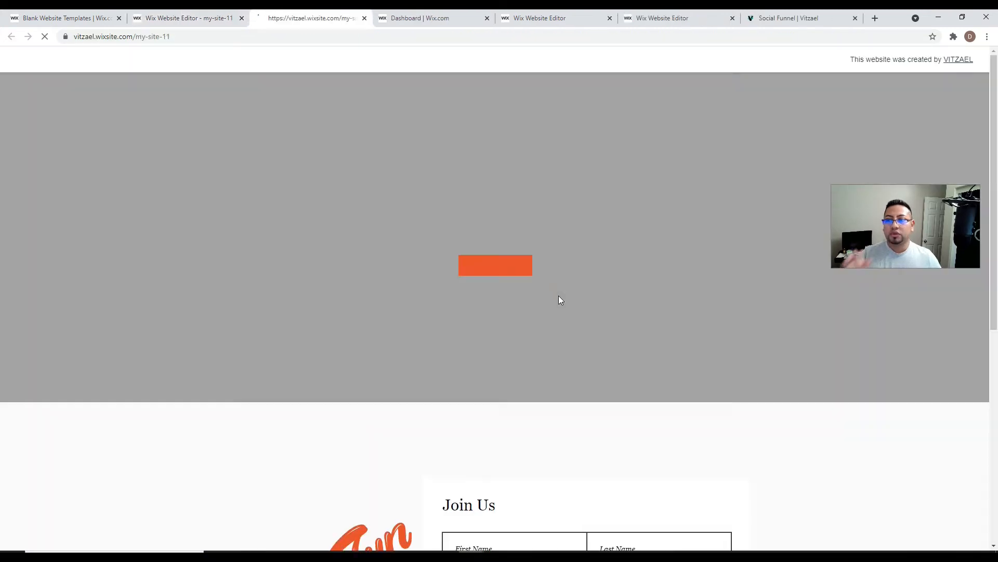
- Scroll the live site to check the video hero and Join Us form, then return to the editor tab
scroll(554, 304, down, 5)
scroll(549, 315, up, 5)
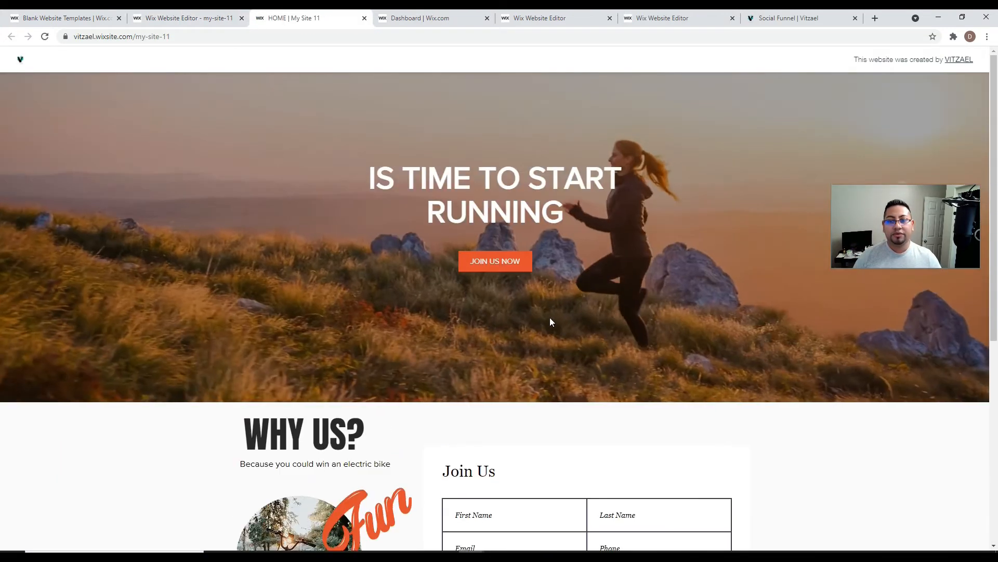
scroll(316, 354, down, 7)
scroll(474, 393, up, 7)
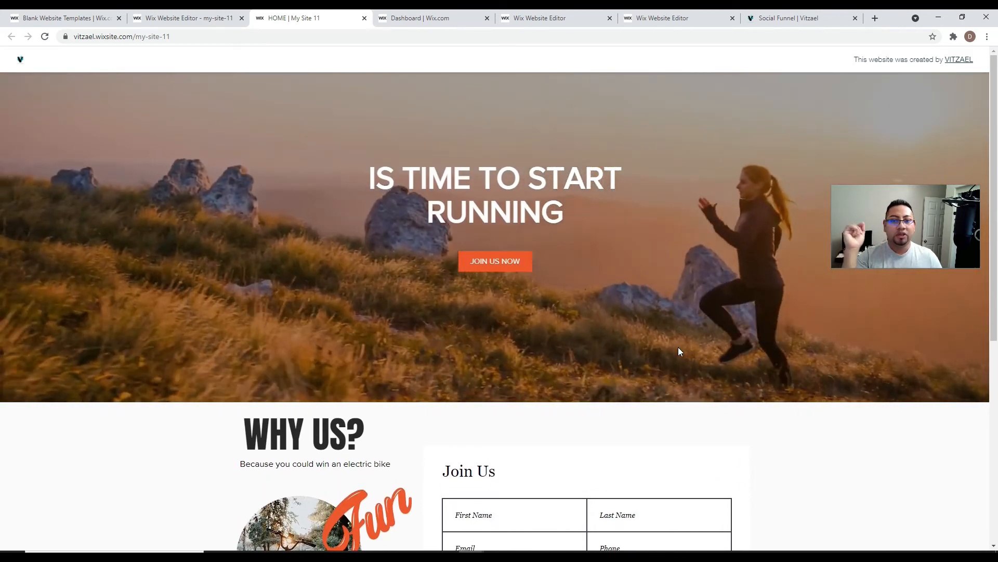
click(442, 17)
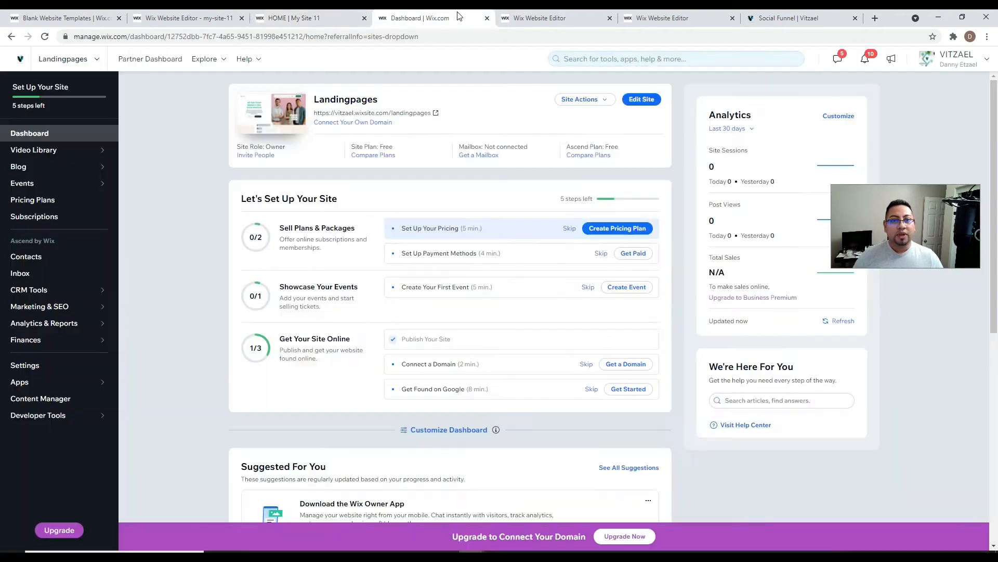
click(354, 20)
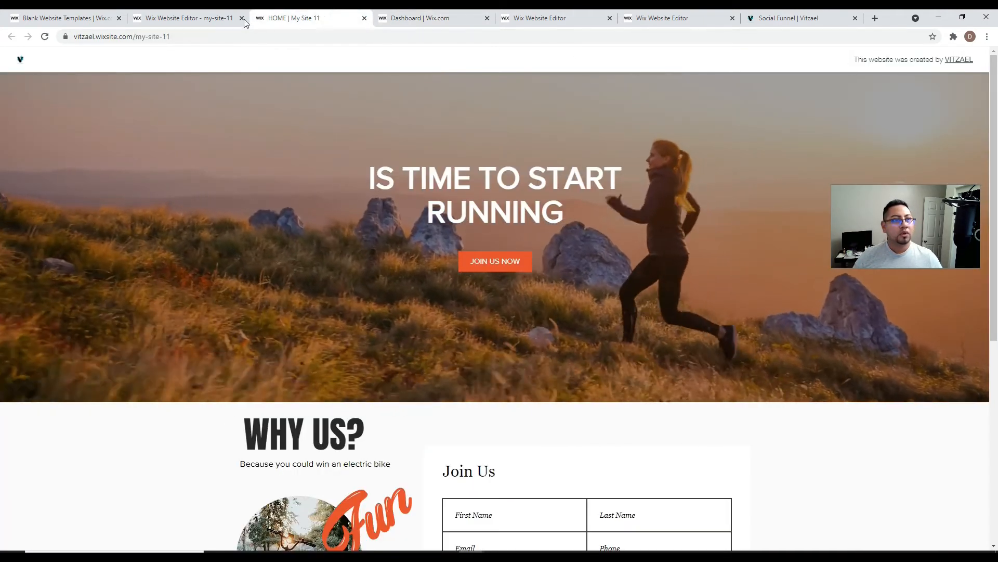
click(191, 20)
- Dismiss the publish confirmation and preview the Meet the team page
click(658, 196)
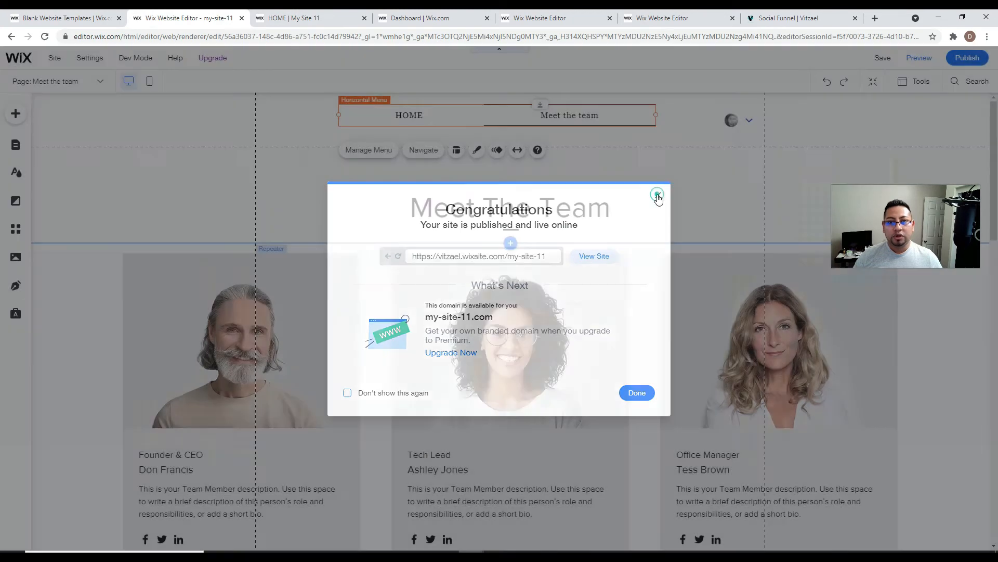
click(920, 57)
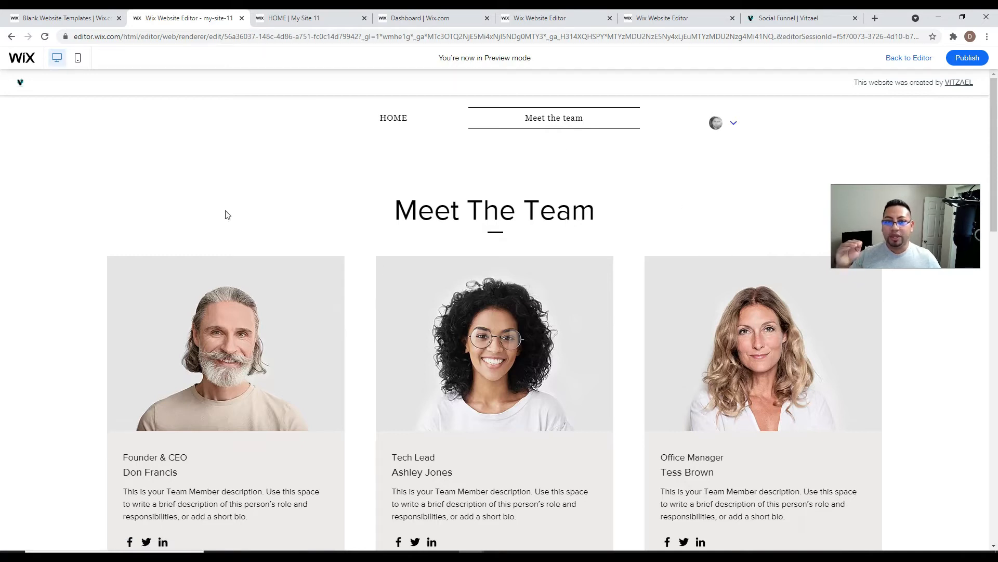
click(901, 58)
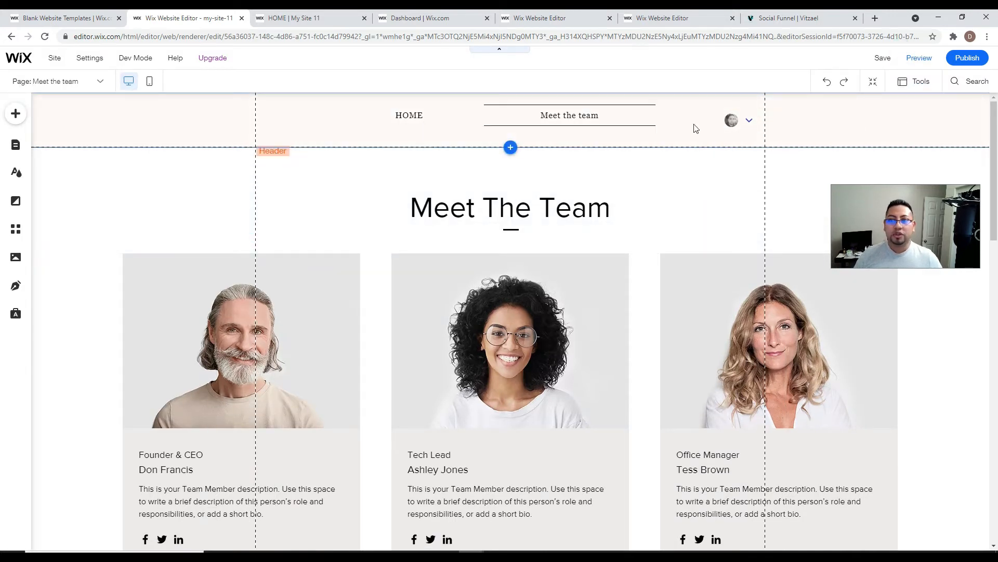
- Switch the Meet the team page layout to No Header & Footer and preview it
click(16, 145)
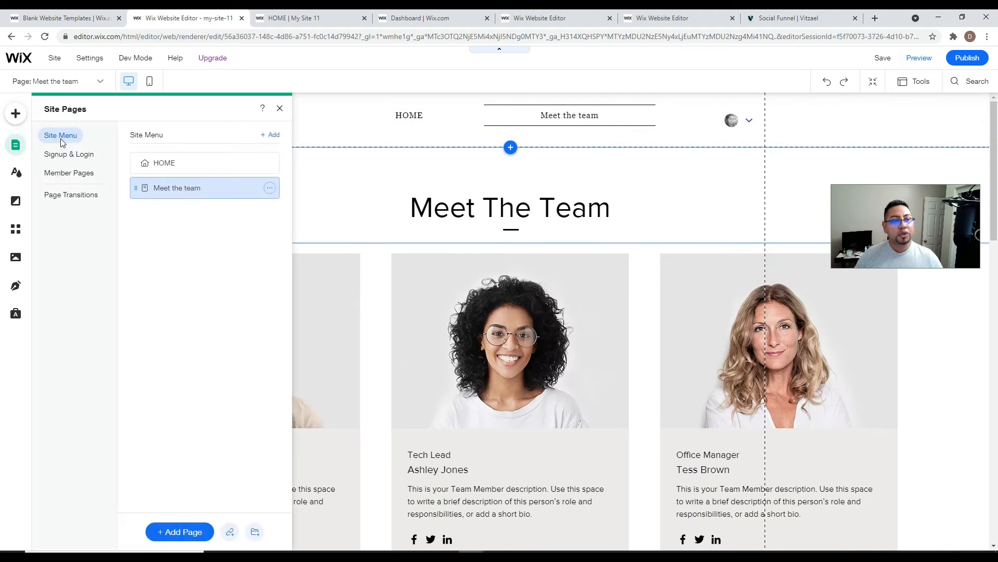
click(269, 188)
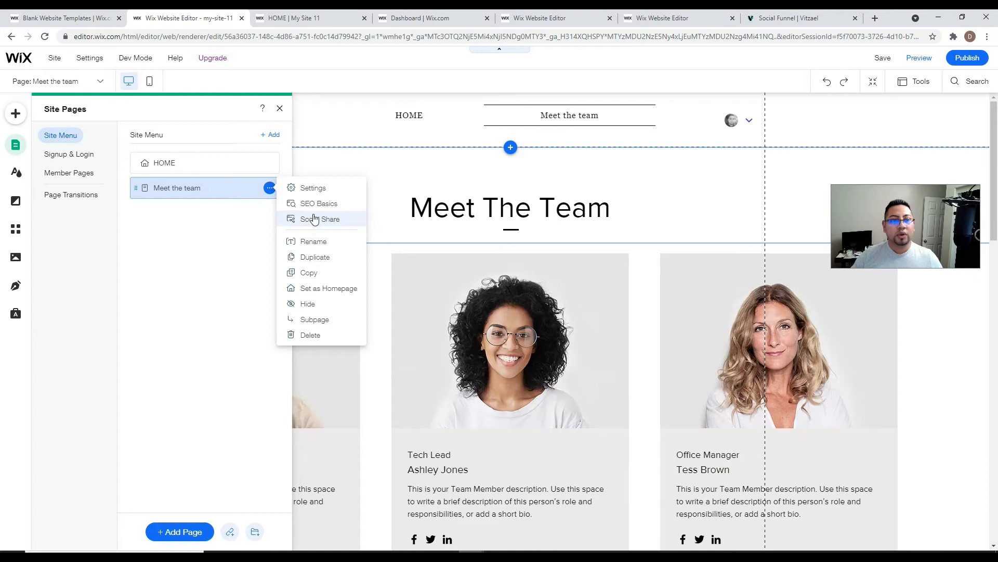
click(313, 188)
click(384, 133)
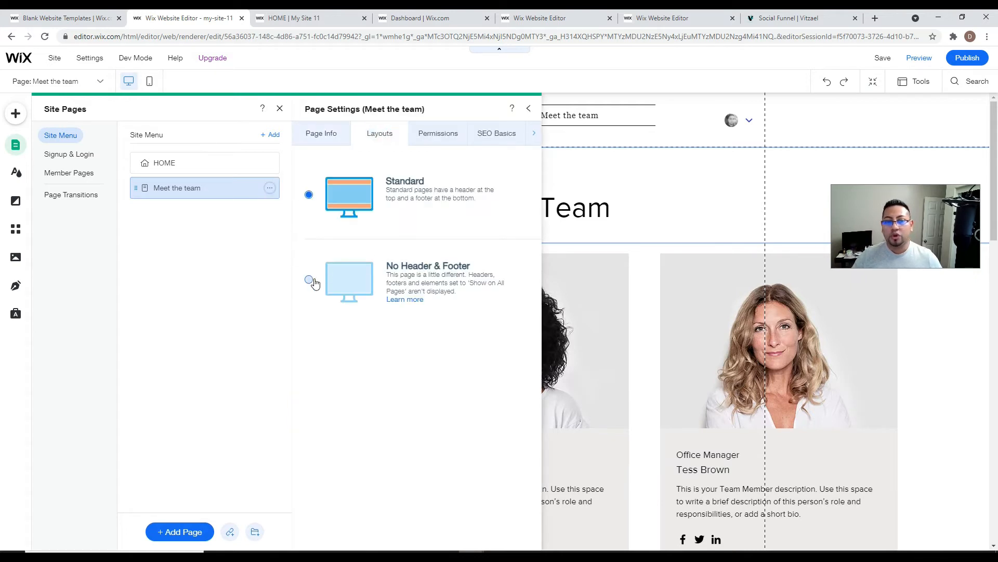
click(310, 280)
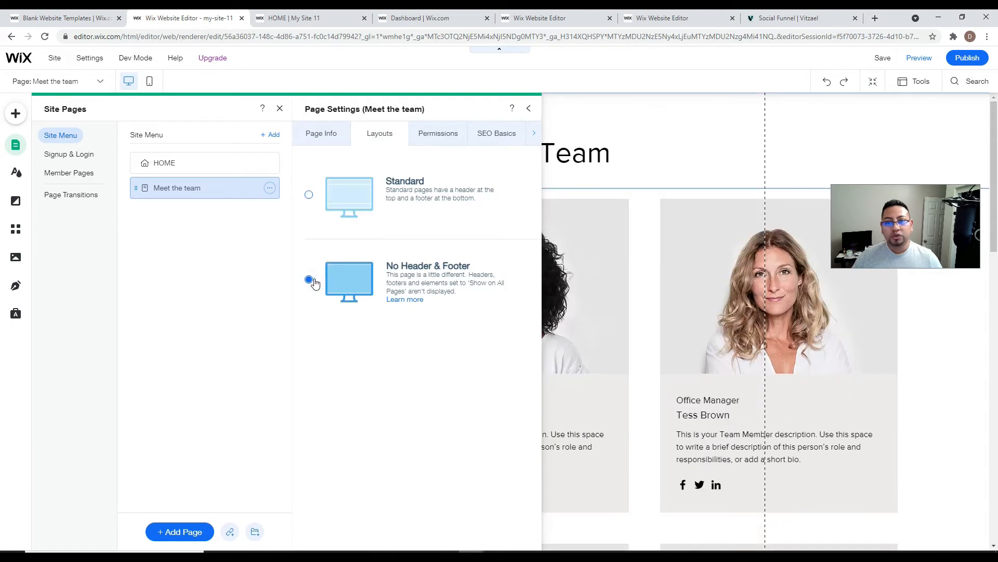
click(529, 108)
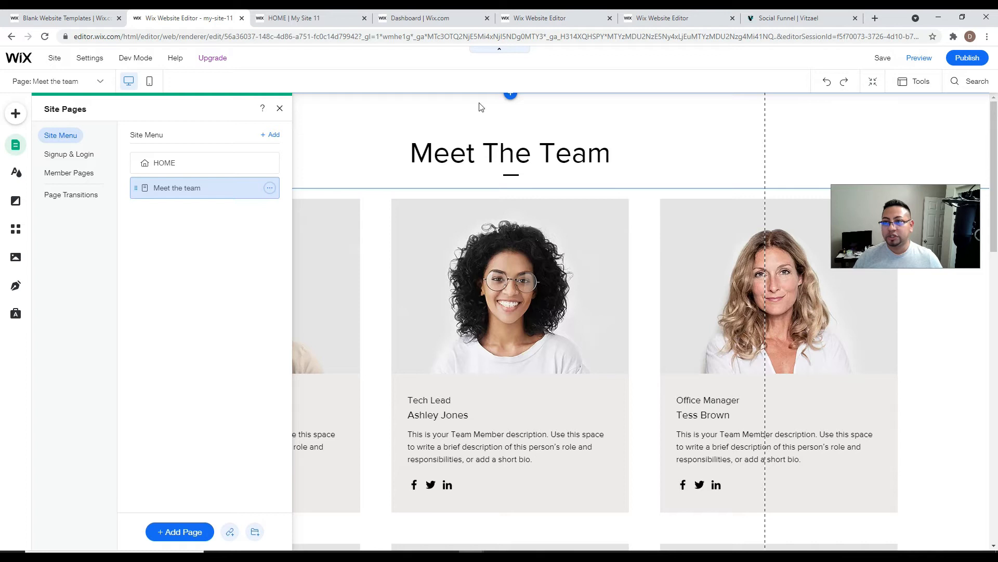
click(919, 58)
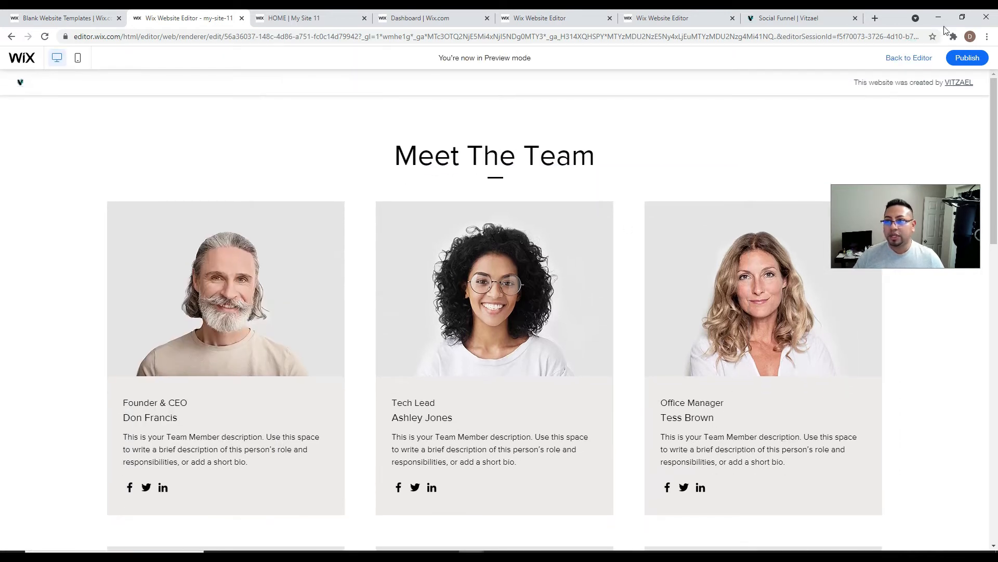
click(924, 56)
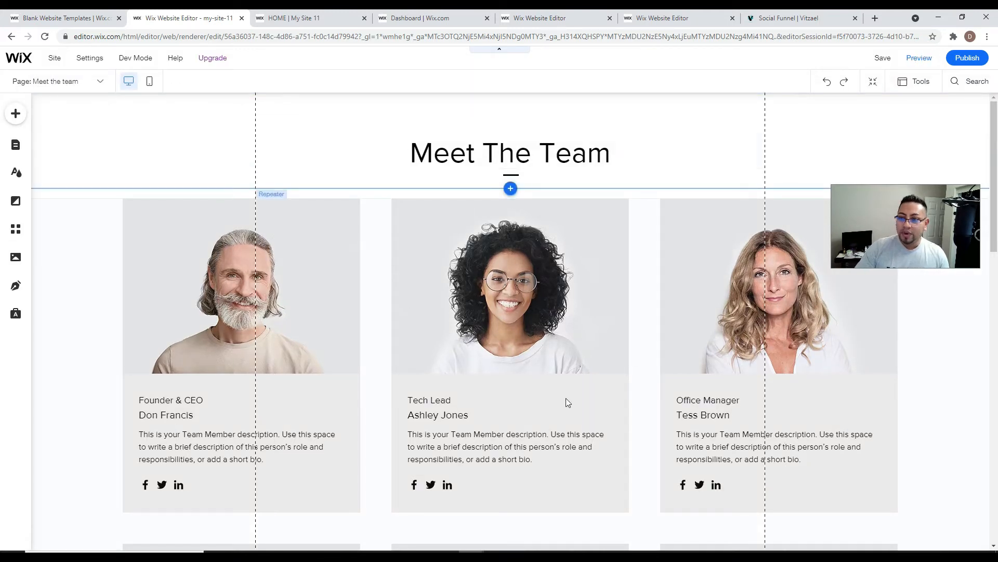
- Set Meet the team permissions to Members Only, limited to selected members such as Admins
click(14, 146)
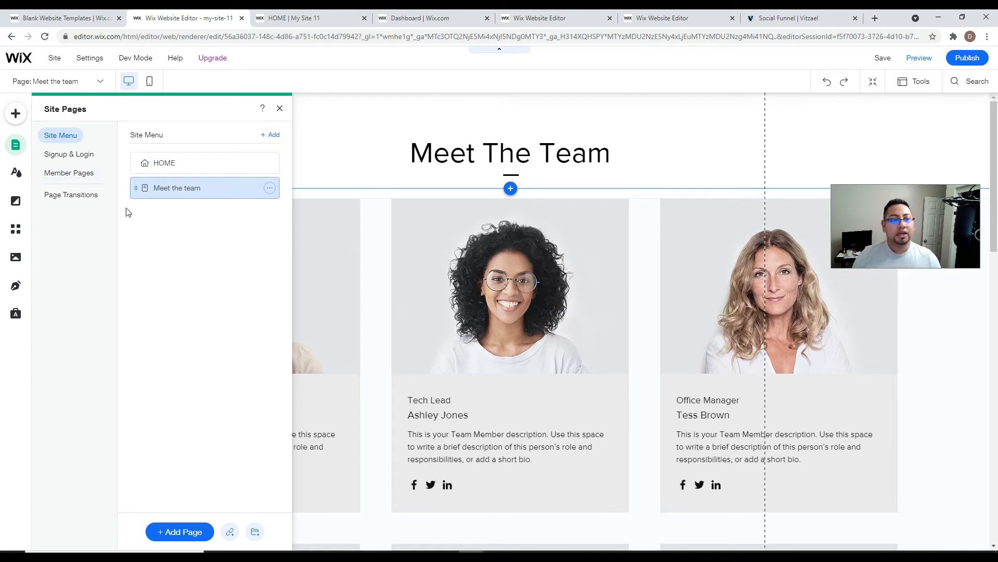
click(268, 189)
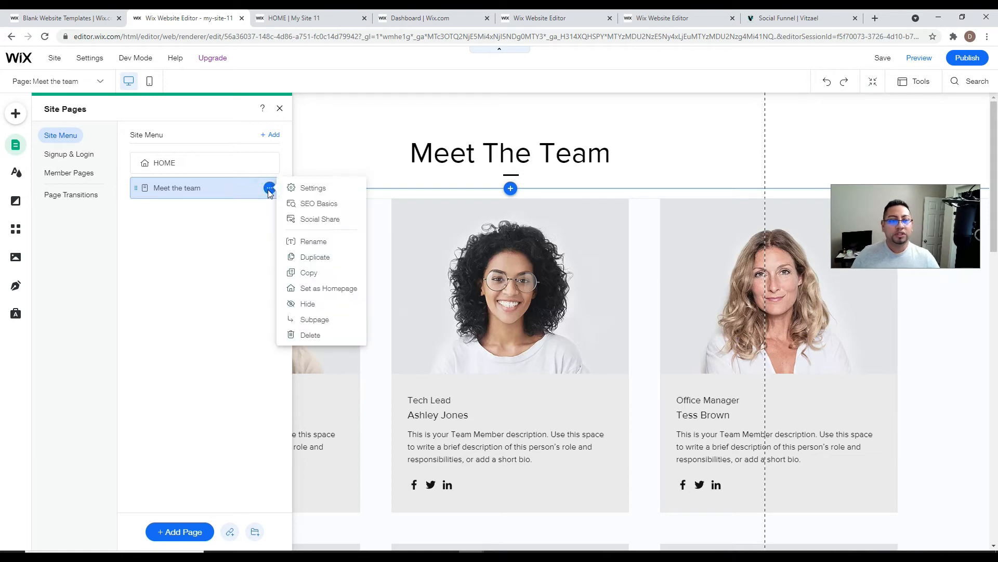
click(312, 188)
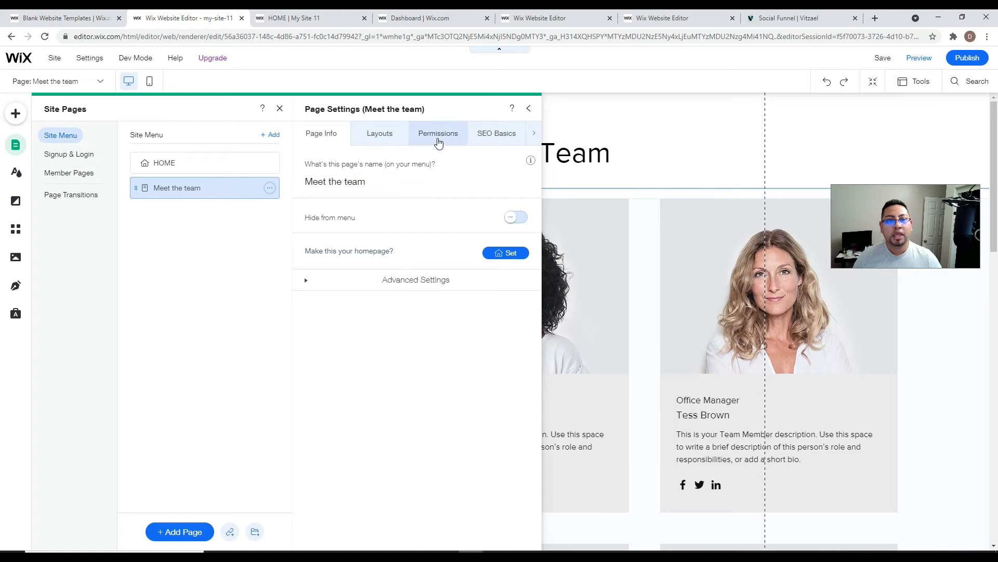
click(438, 136)
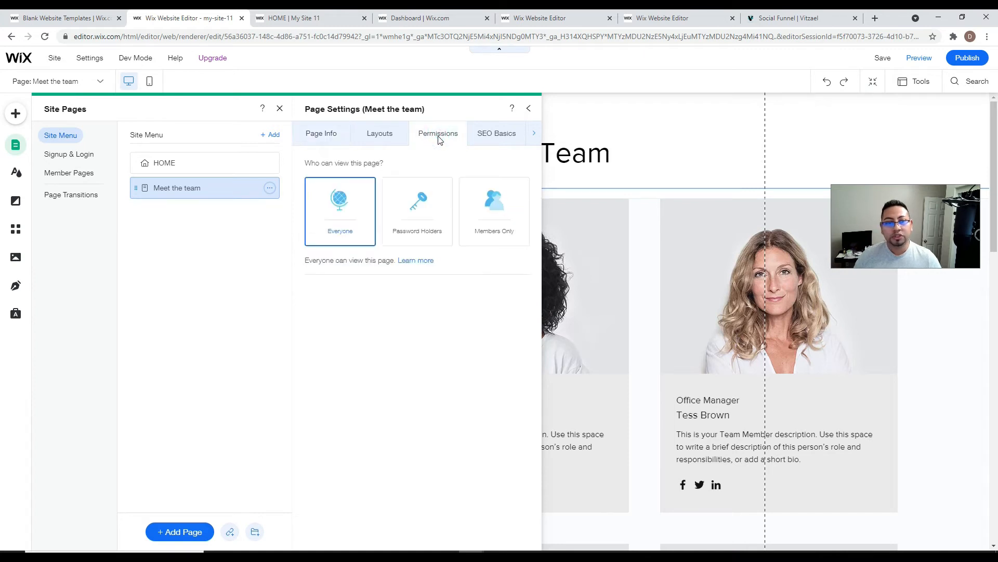
click(494, 216)
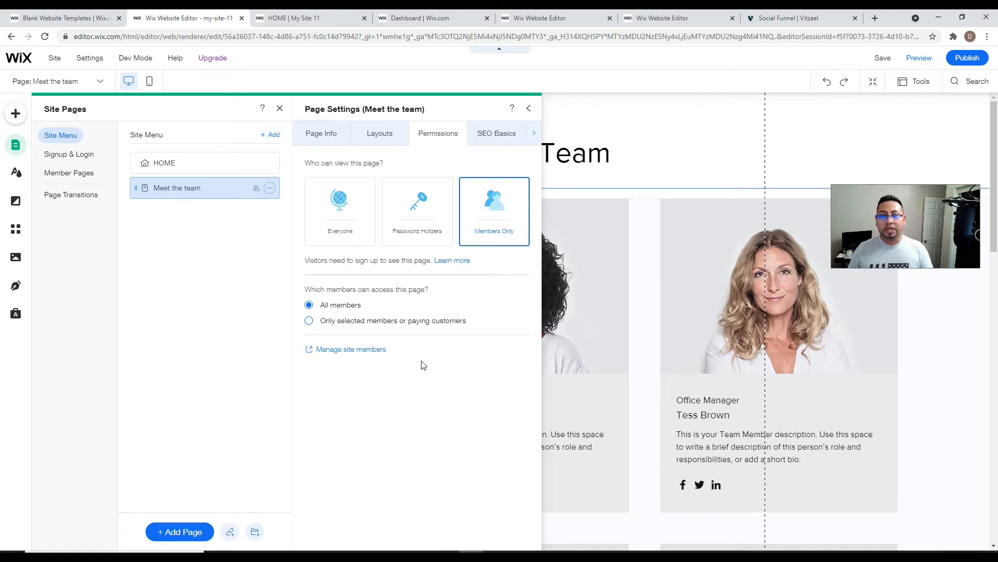
click(309, 321)
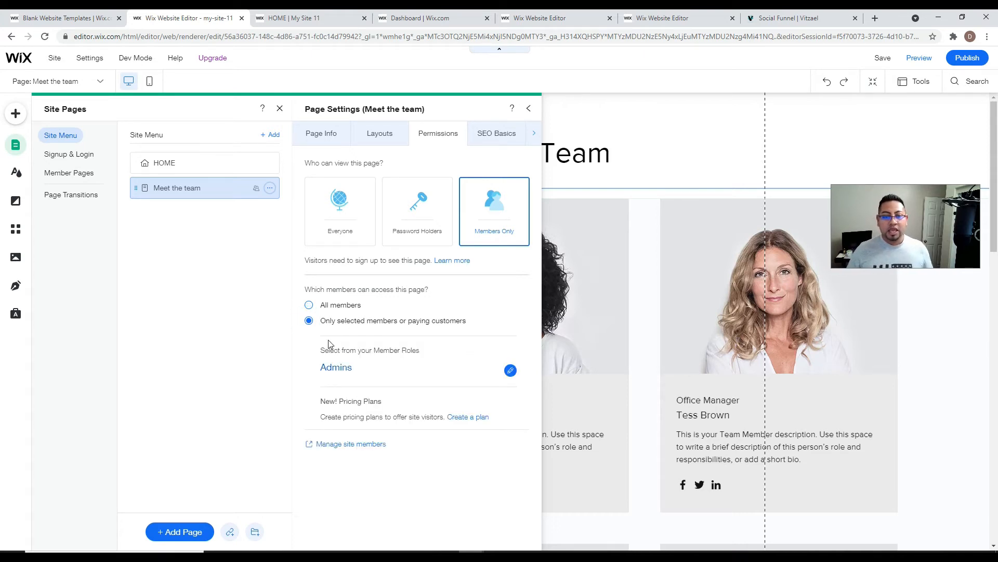
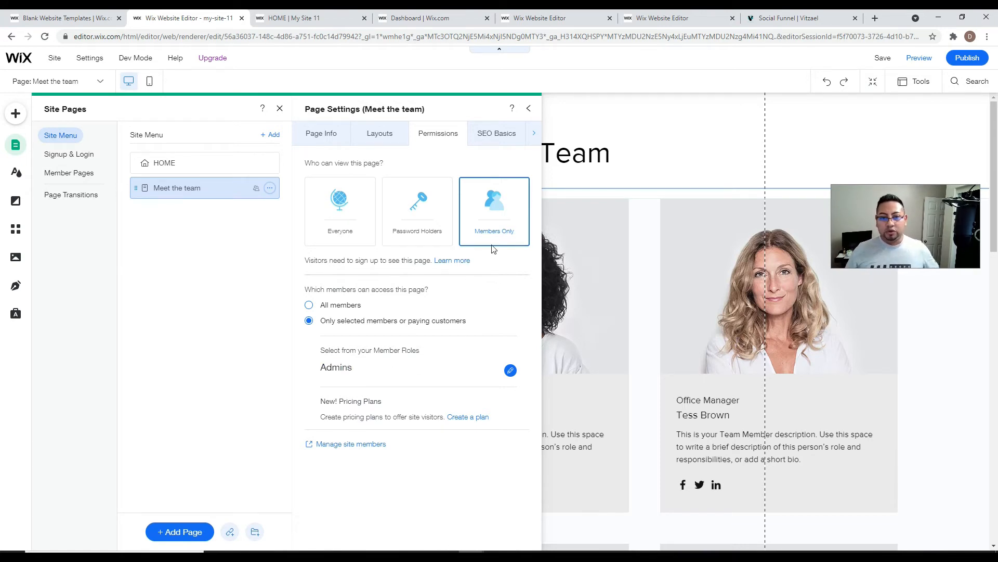
- Grant All members access to Meet the team and publish the site
click(309, 306)
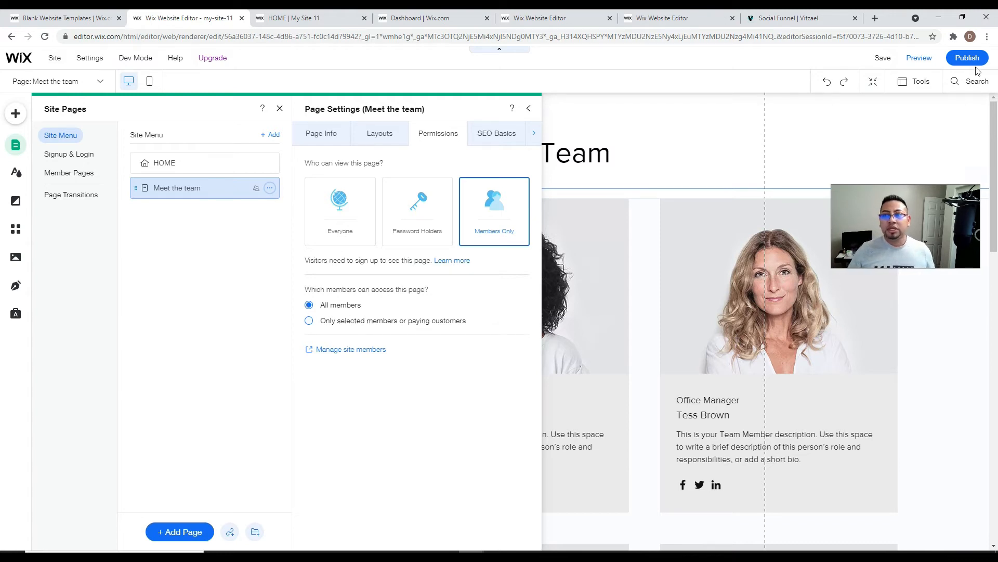
mouse_move(976, 59)
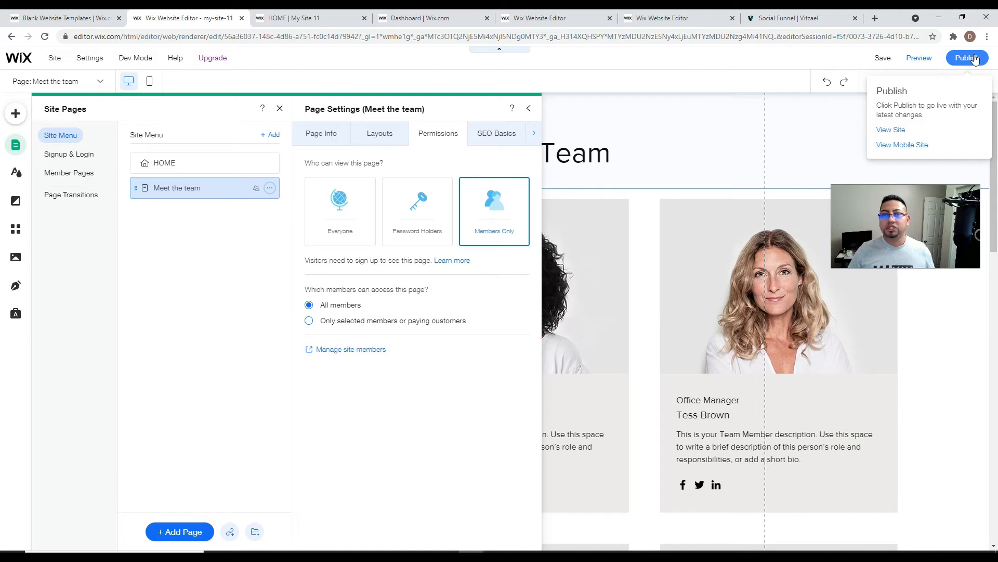
click(972, 58)
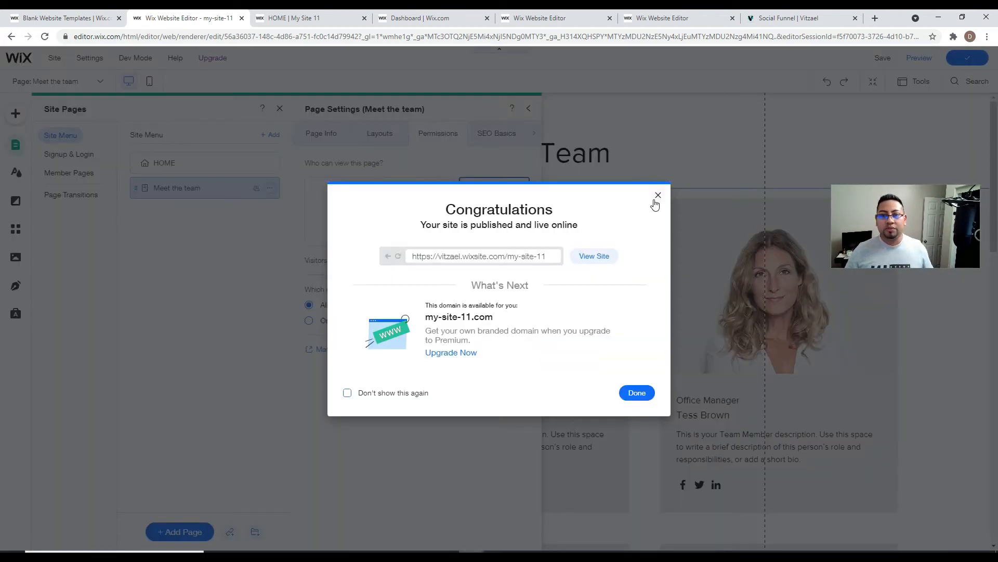
- Dismiss the publish confirmation and close Page Settings
click(654, 199)
click(528, 108)
scroll(728, 228, down, 3)
scroll(749, 218, up, 3)
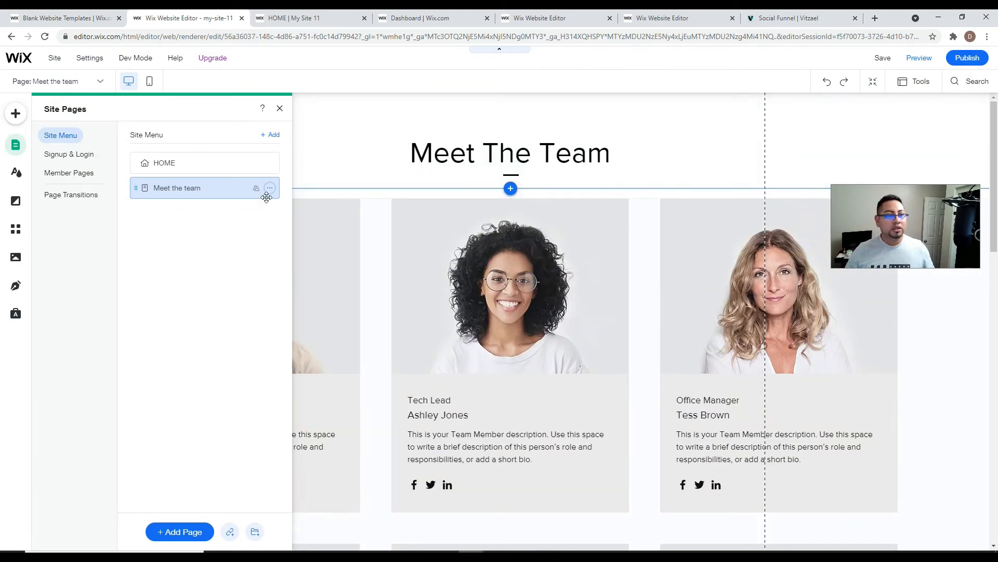
- Open the HOME page settings, then close them again
click(269, 163)
click(309, 177)
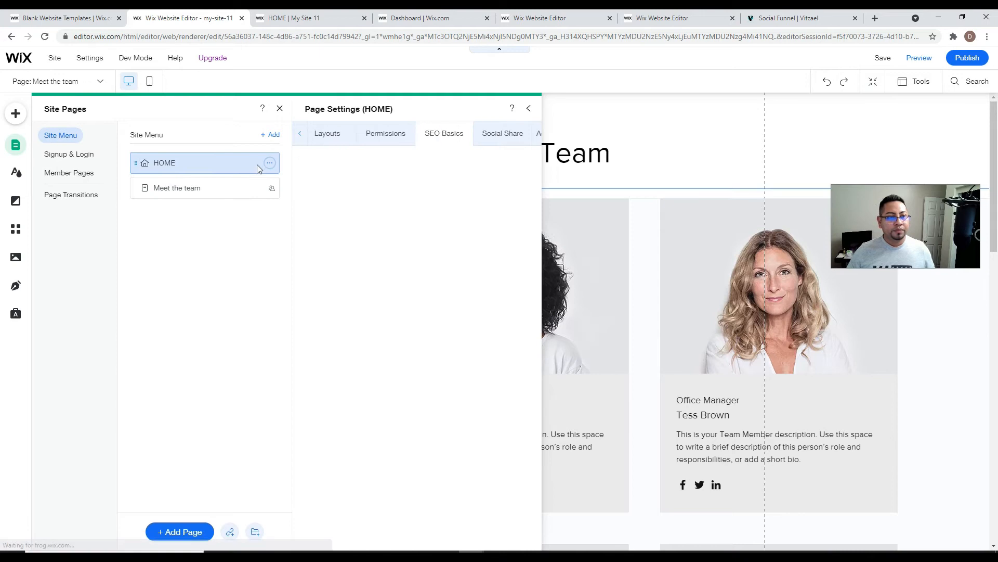
click(529, 108)
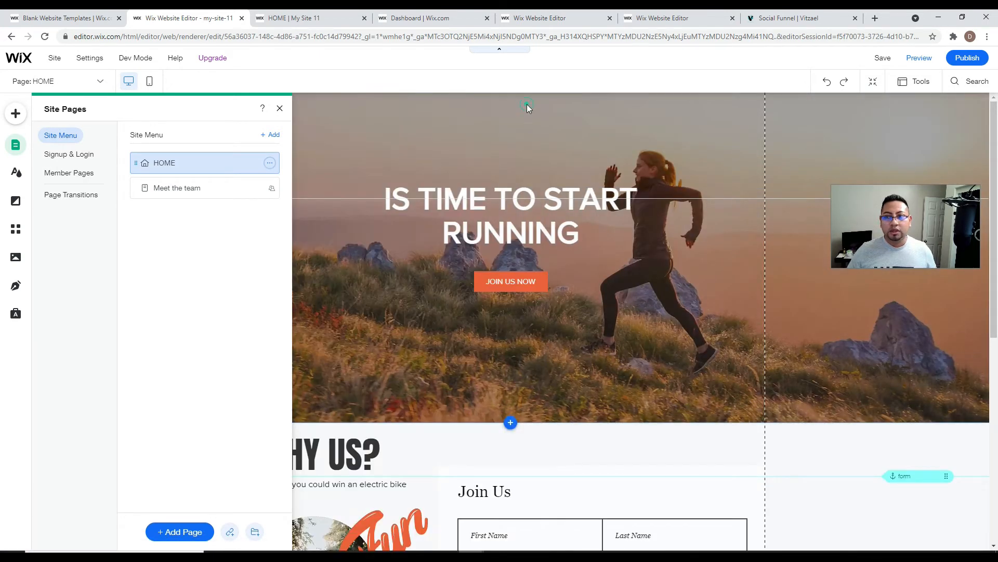
scroll(585, 201, down, 4)
scroll(585, 201, up, 4)
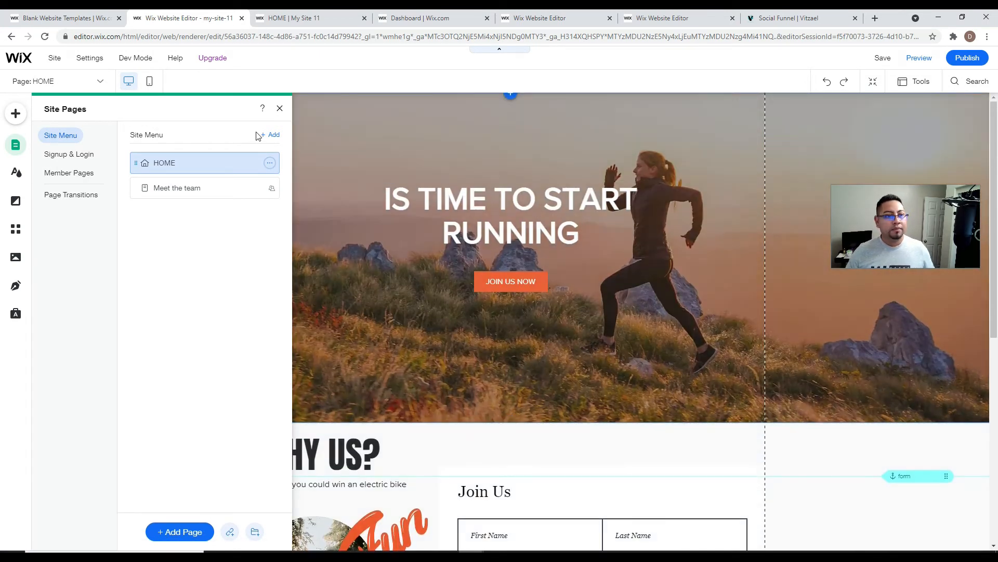
- Switch HOME to the Standard layout and move the Login Bar down onto the hero image
click(269, 162)
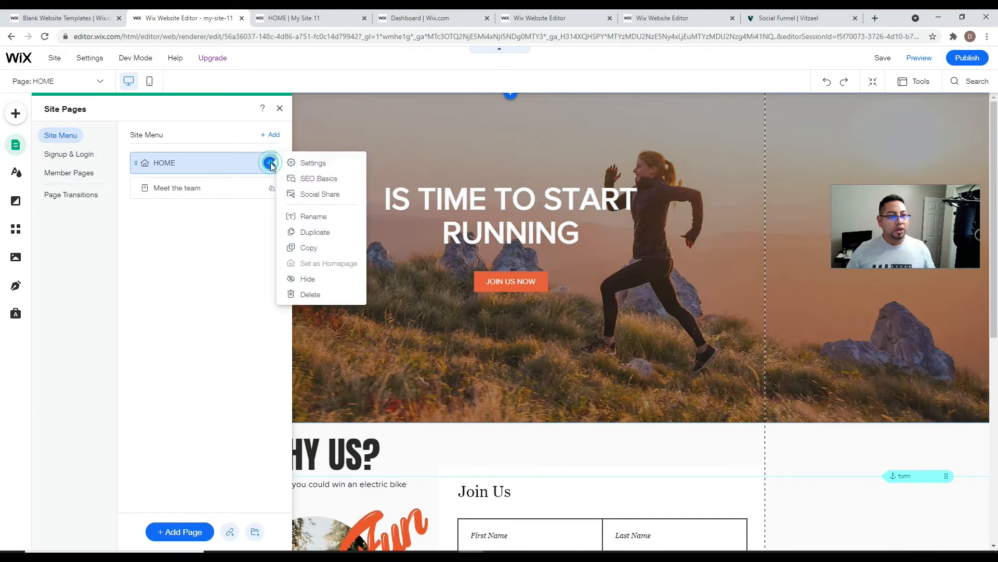
click(308, 161)
click(381, 136)
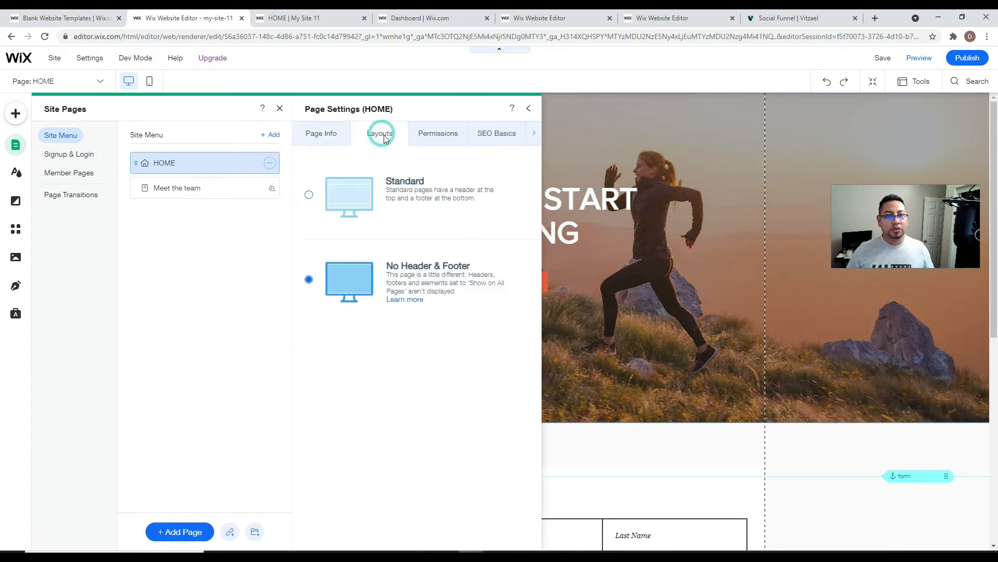
click(309, 194)
click(733, 120)
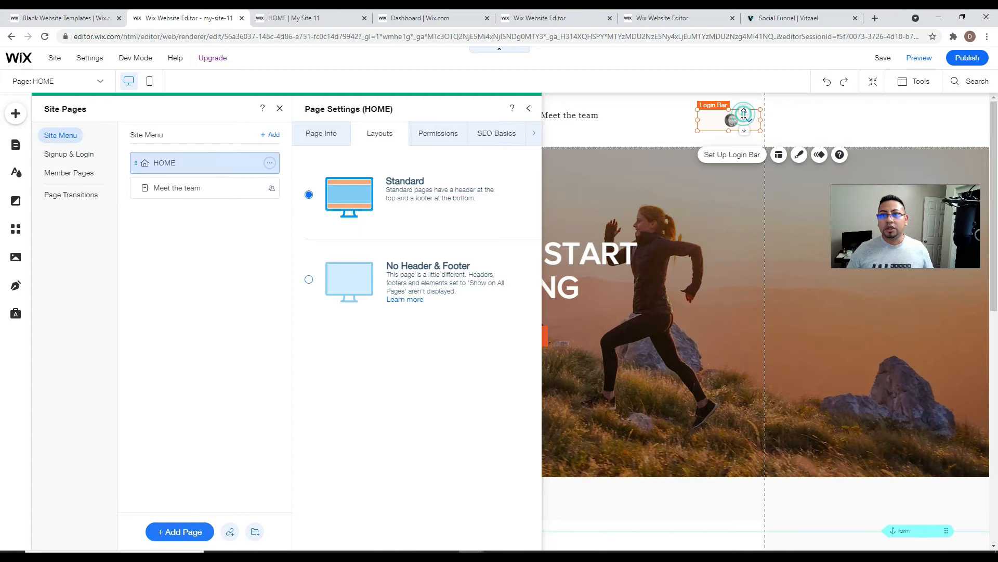
drag(732, 118, 726, 176)
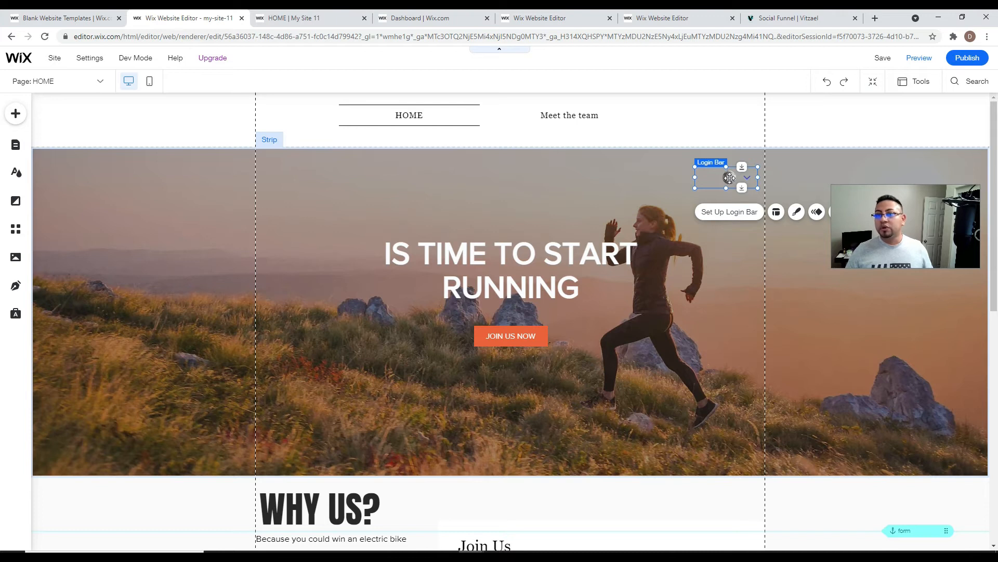
click(695, 122)
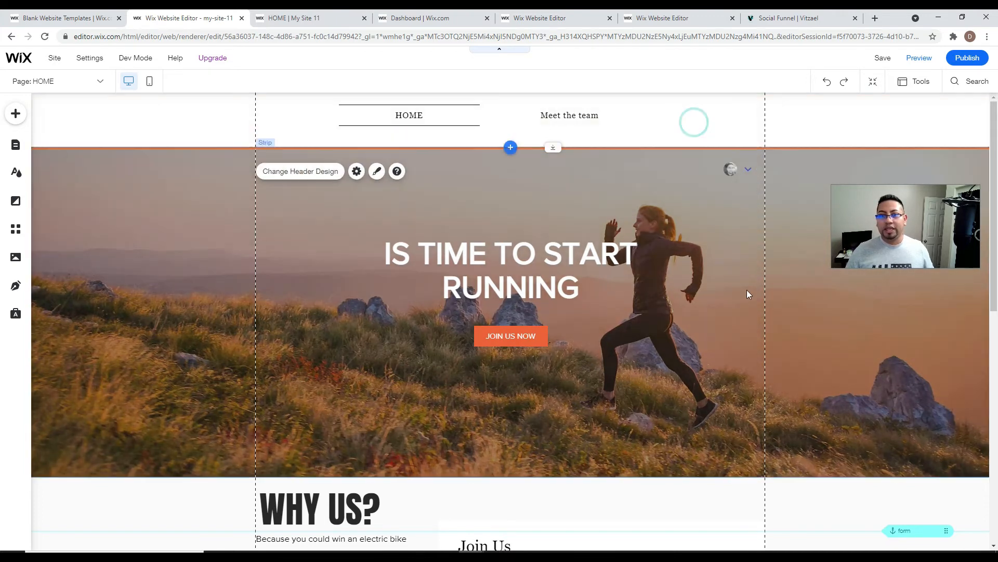
click(746, 166)
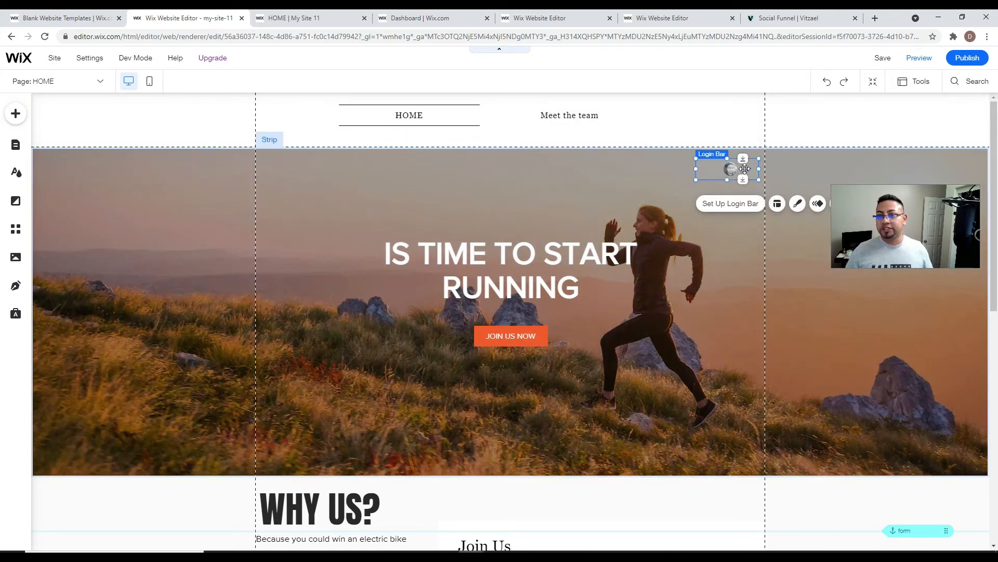
- Set HOME back to the No Header & Footer layout and close its settings
click(16, 145)
click(270, 164)
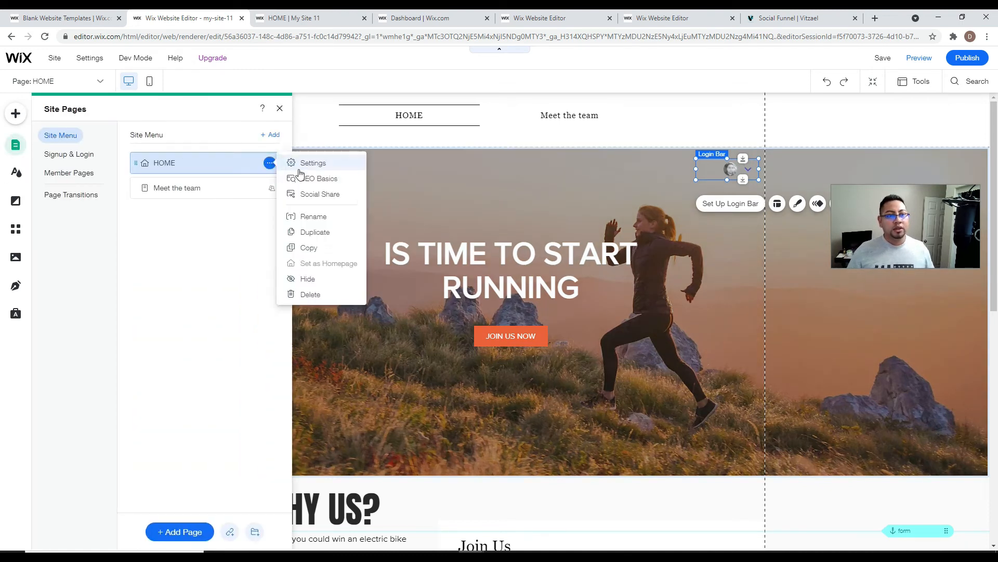
click(304, 165)
click(369, 142)
click(309, 279)
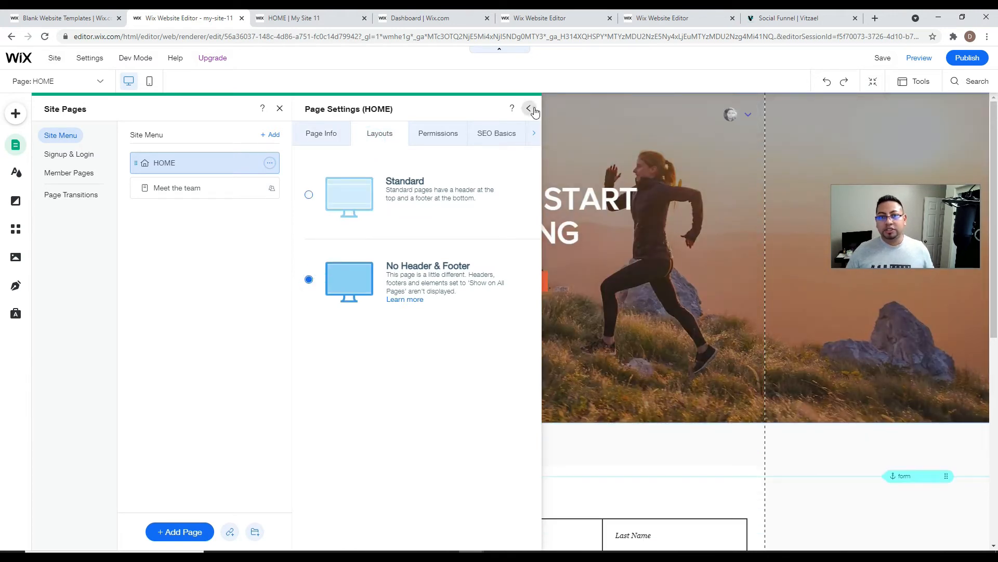
click(528, 108)
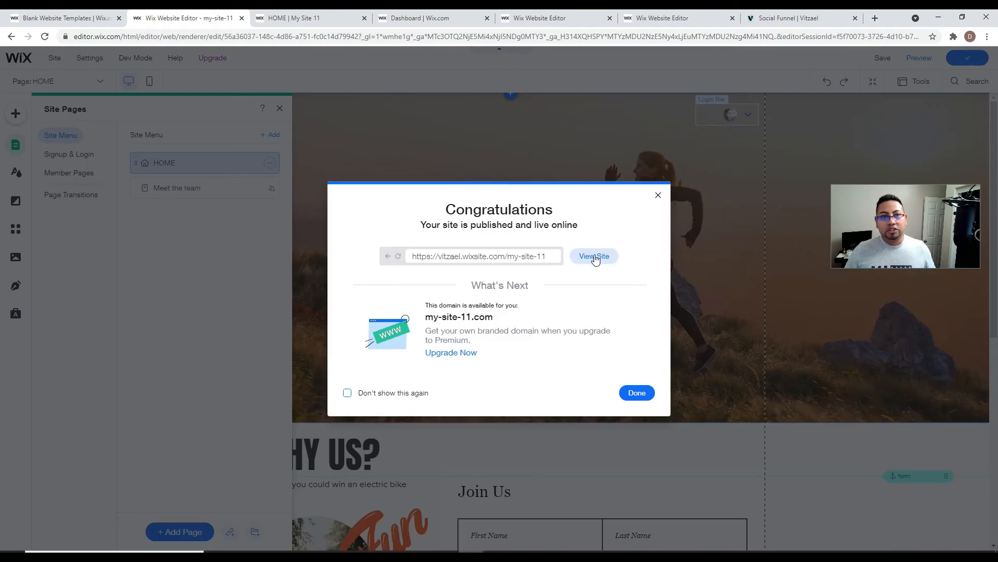
- View the live site and open its Log In / Sign Up screen
click(596, 257)
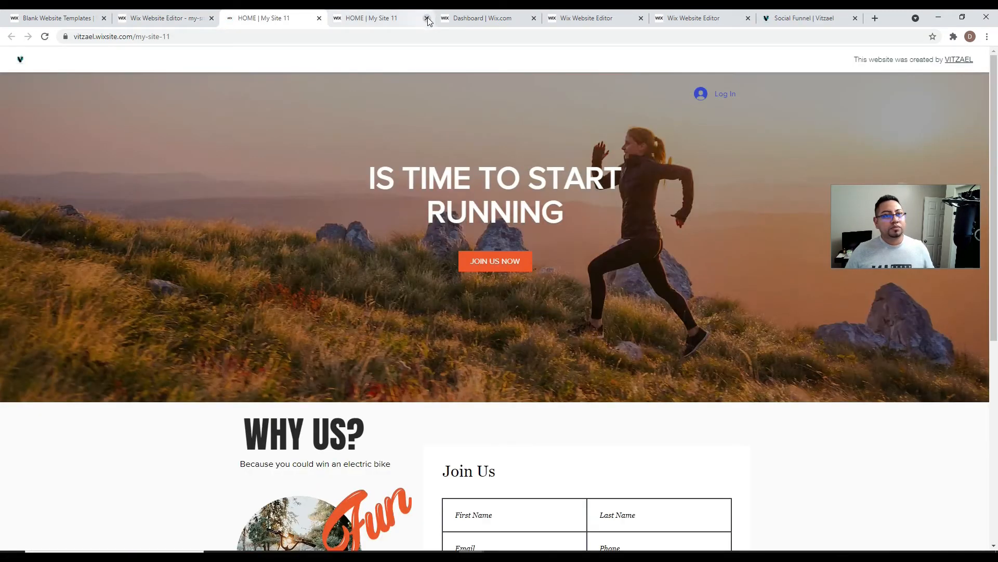
scroll(505, 308, down, 2)
scroll(506, 292, up, 2)
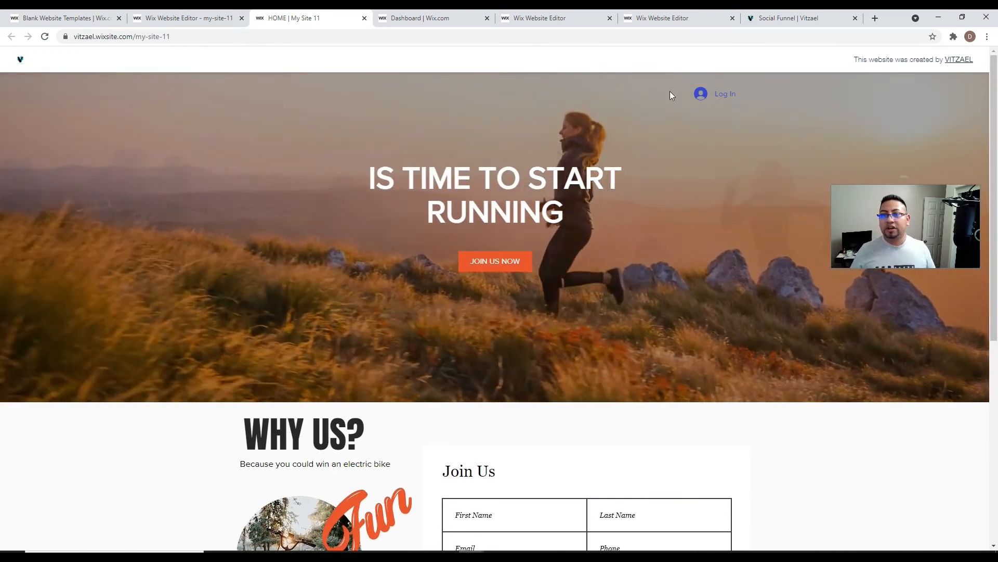
click(726, 94)
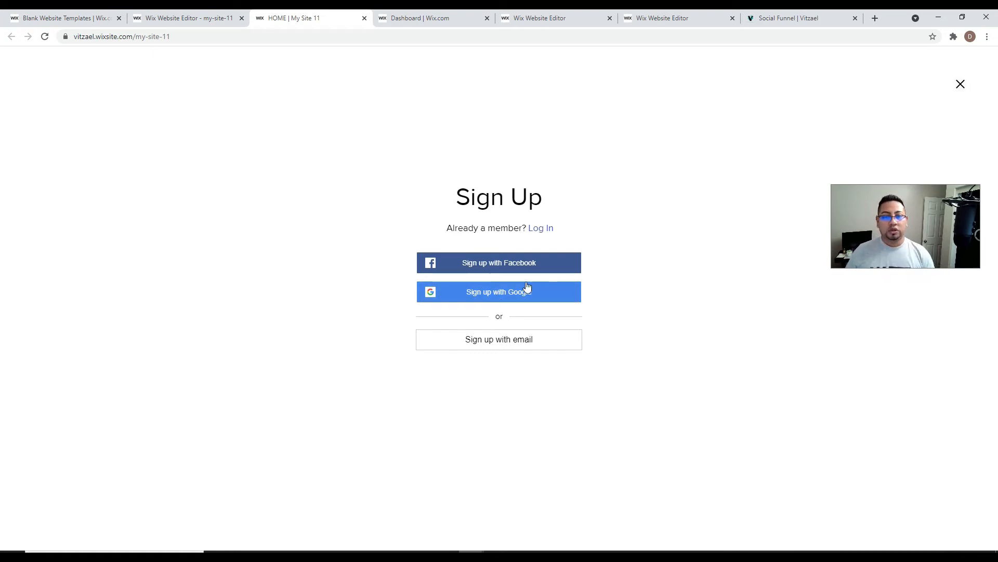
- Copy the site URL and load it in a new incognito window
click(138, 36)
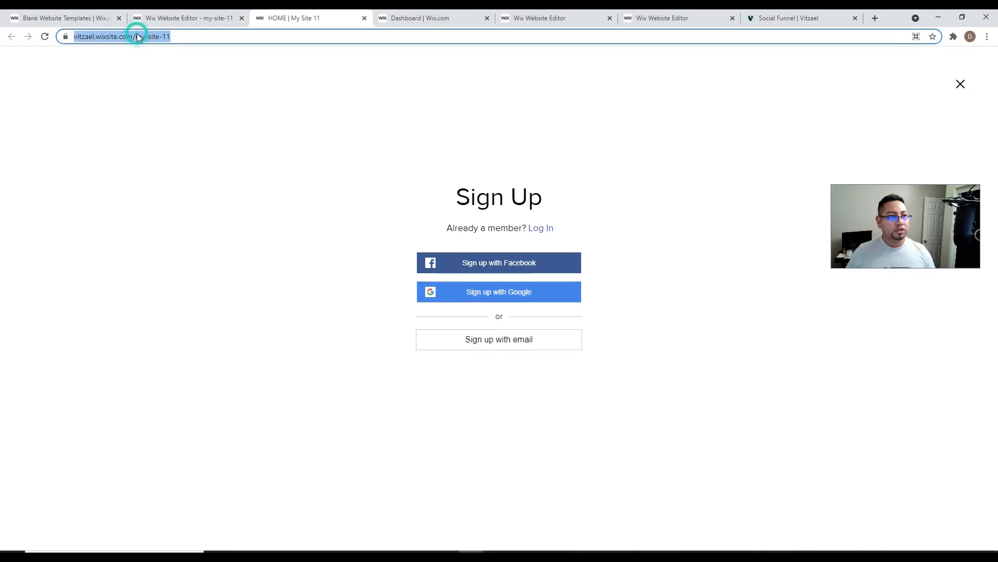
right_click(138, 36)
click(164, 90)
click(987, 36)
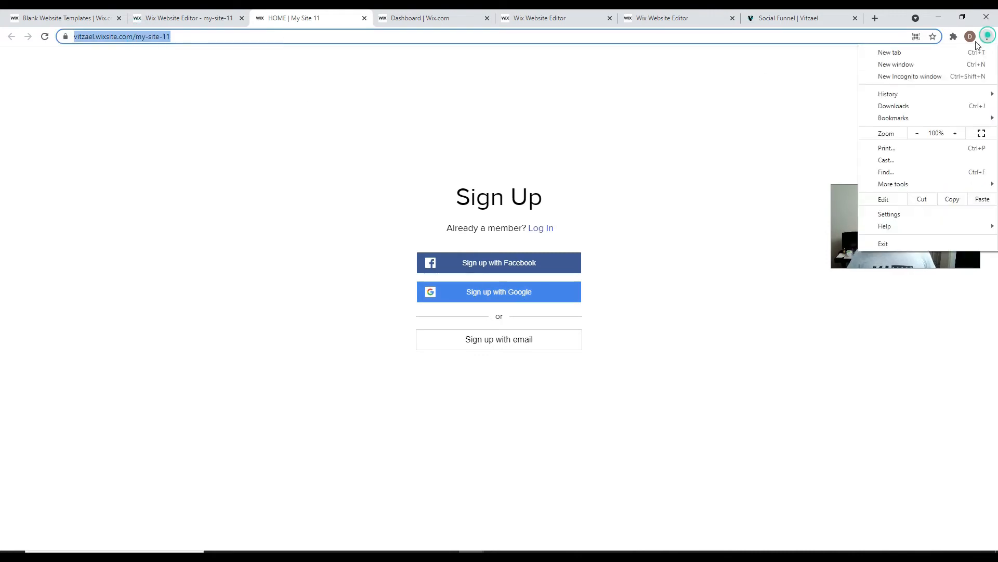
click(909, 77)
key(ctrl+v)
key(Return)
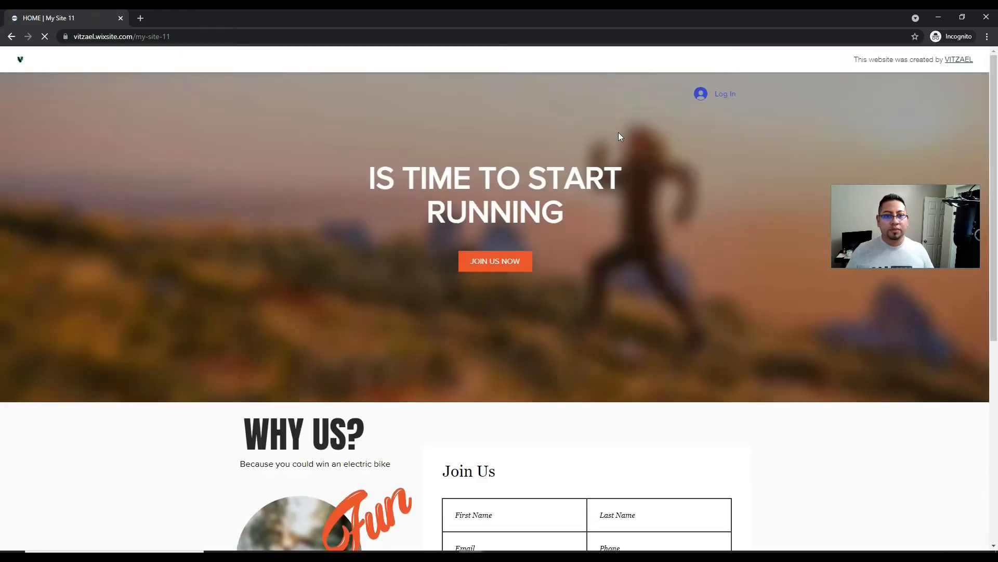
- Sign up on the live site with Google, entering the account e-mail and password
click(719, 95)
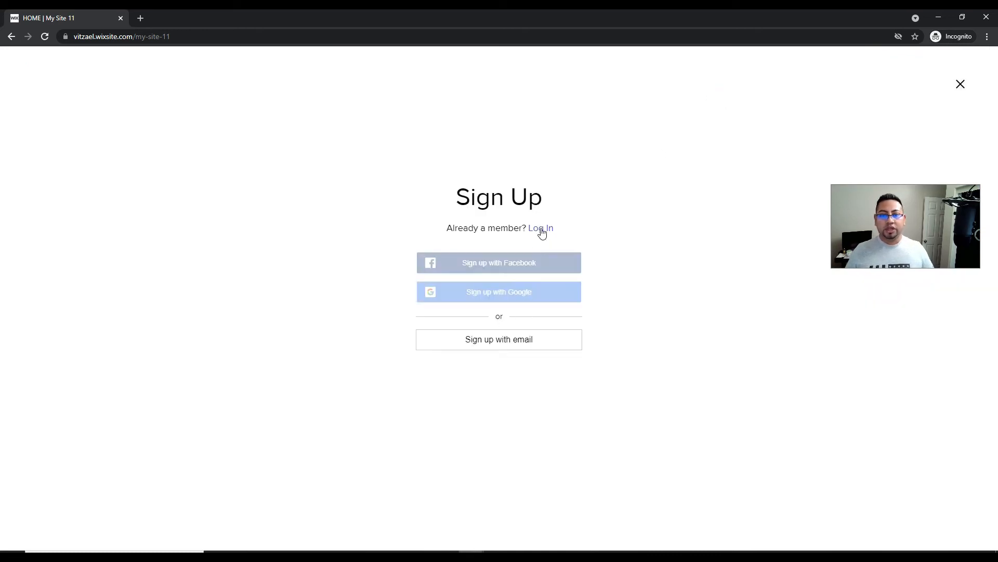
click(494, 301)
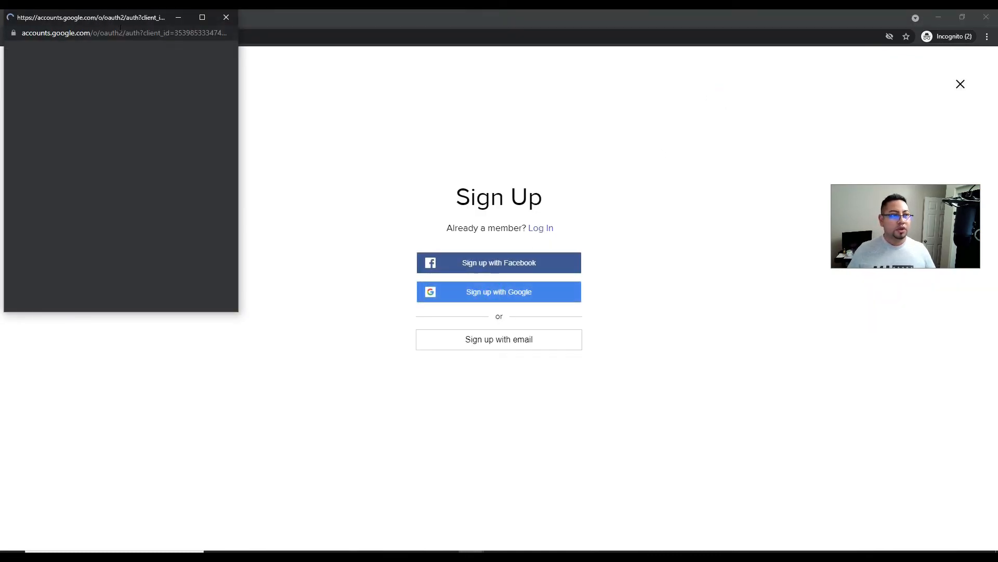
drag(143, 19, 997, 130)
click(443, 243)
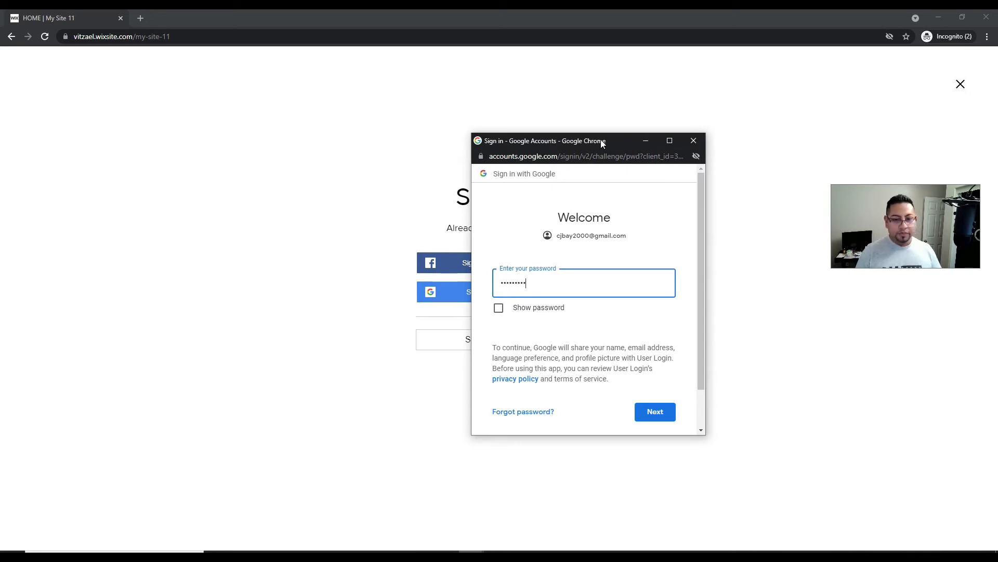
click(653, 414)
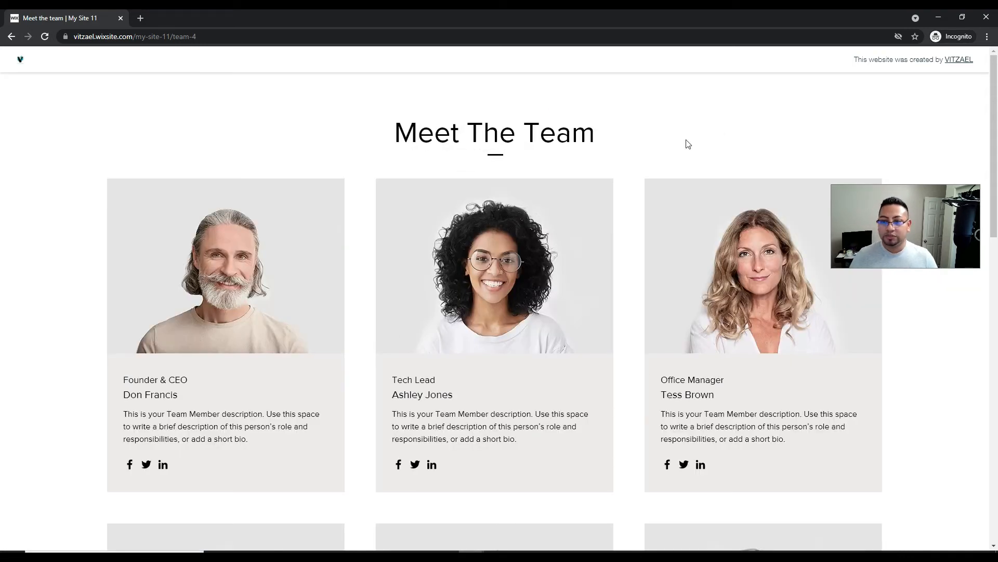
- Check the member's My Account page, go back, and close the incognito window
scroll(401, 341, down, 15)
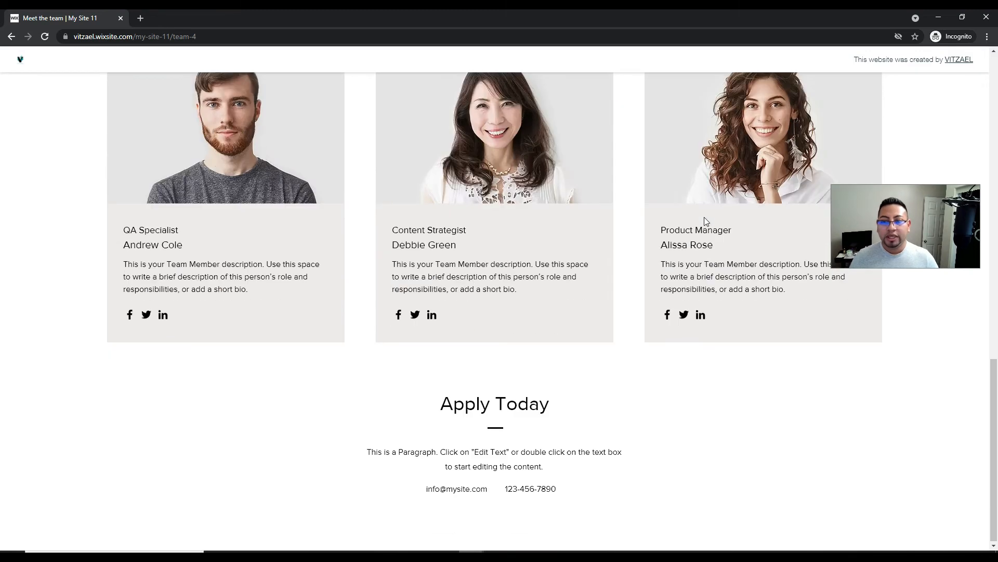
scroll(699, 235, up, 15)
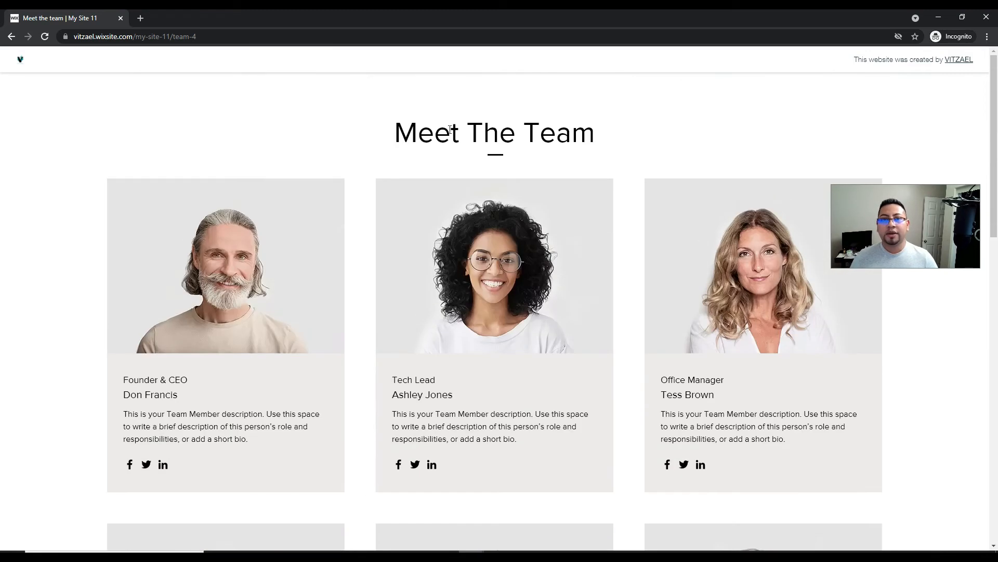
click(10, 36)
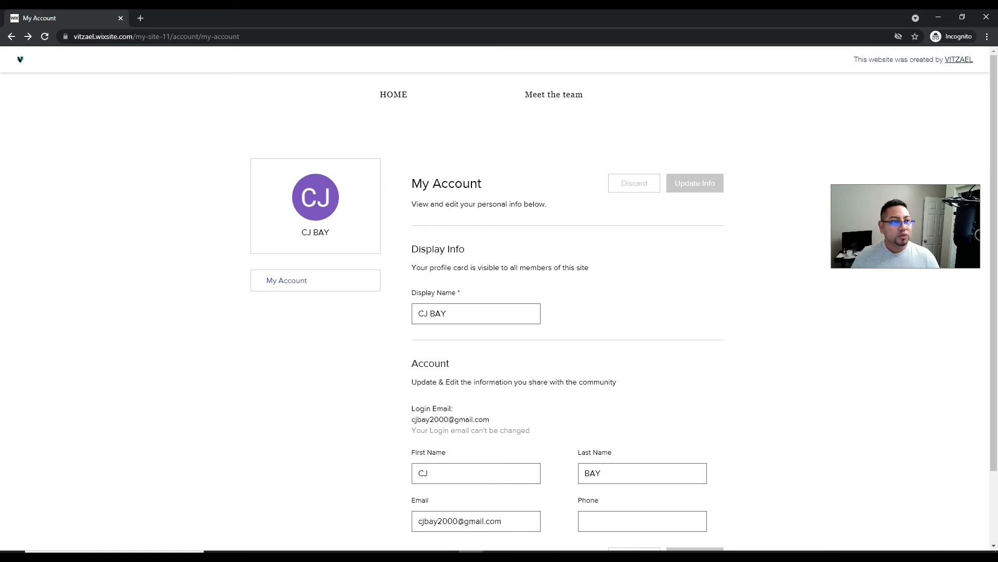
click(121, 18)
- Back in the editor, dismiss the publish dialog and open Meet the team's page settings
click(182, 19)
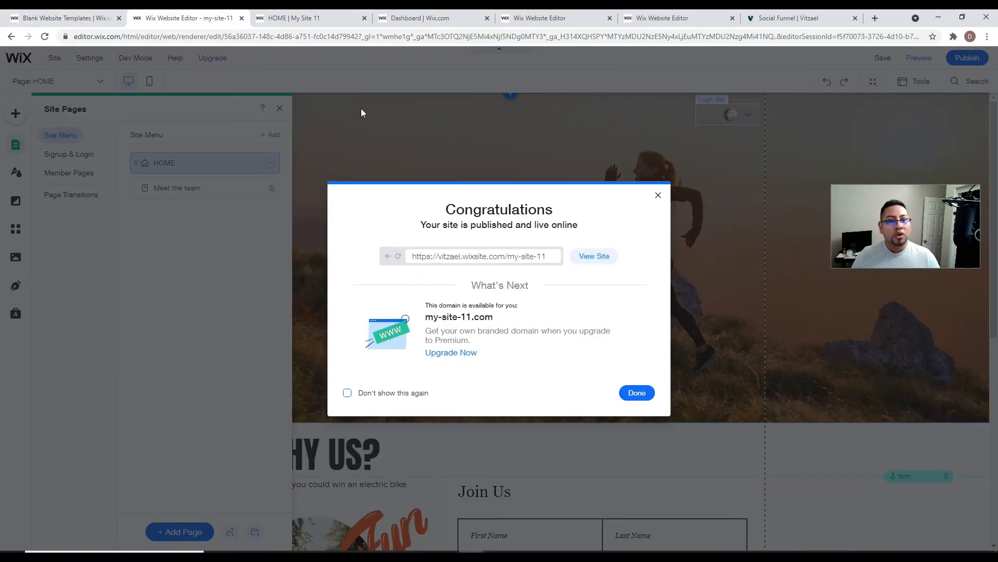
click(658, 194)
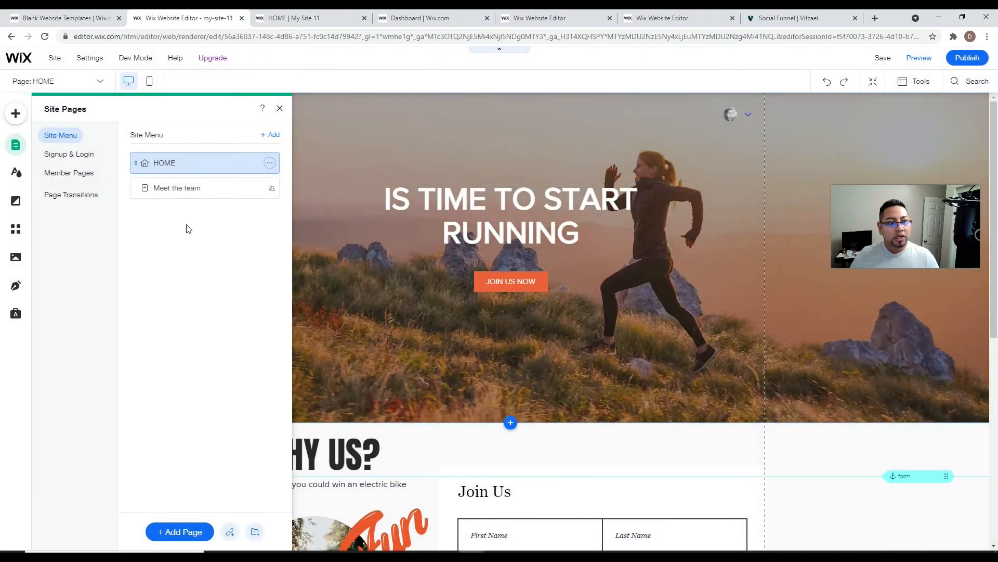
click(204, 188)
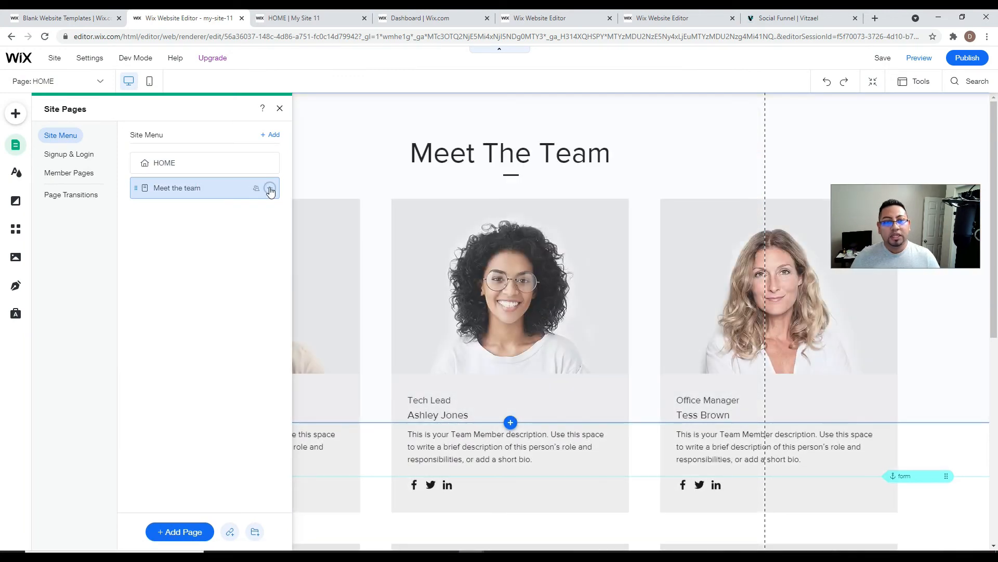
click(270, 189)
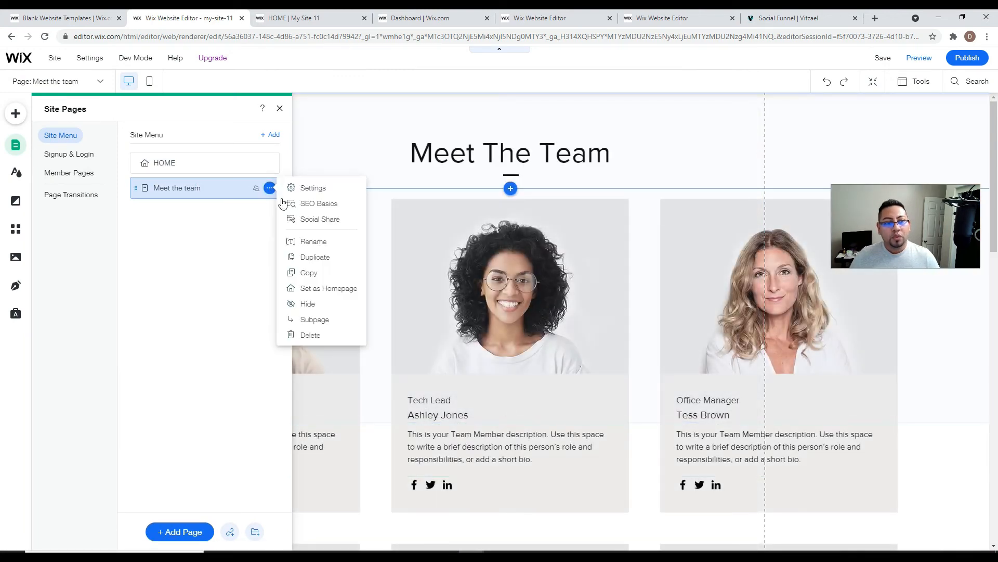
click(314, 191)
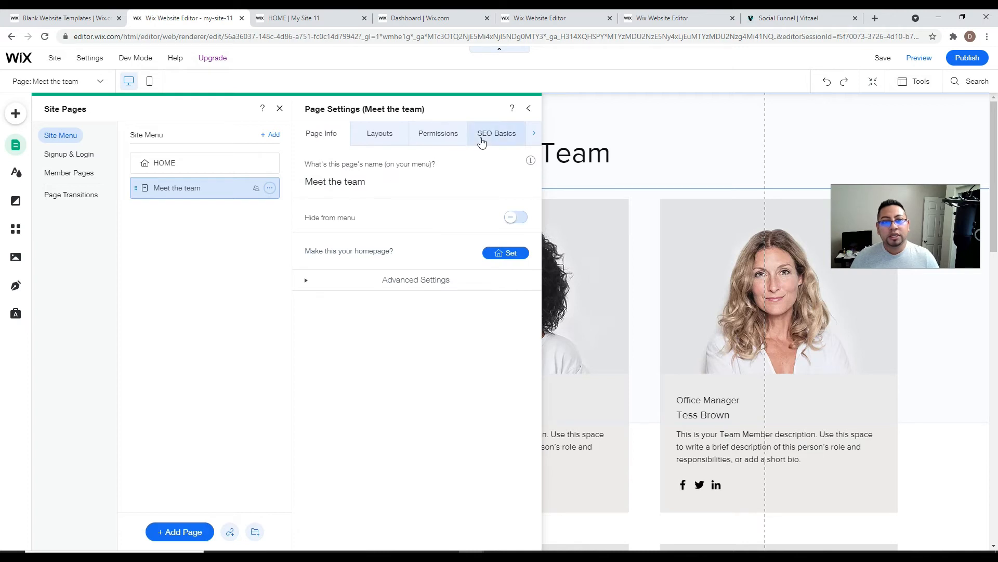
- Restrict Meet the team to Password Holders with a page password, and check its layout
click(427, 142)
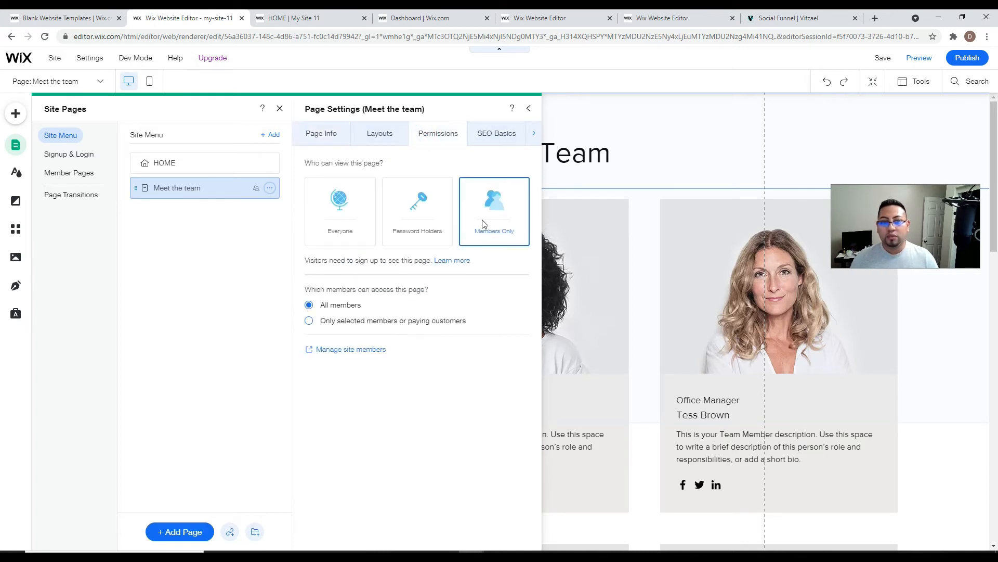
click(437, 214)
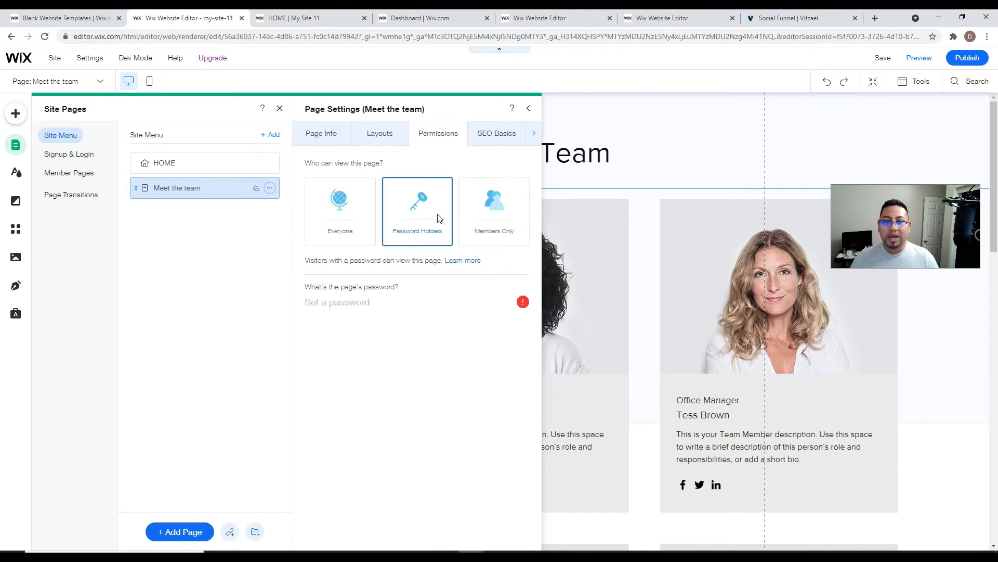
click(362, 298)
text(123)
click(362, 383)
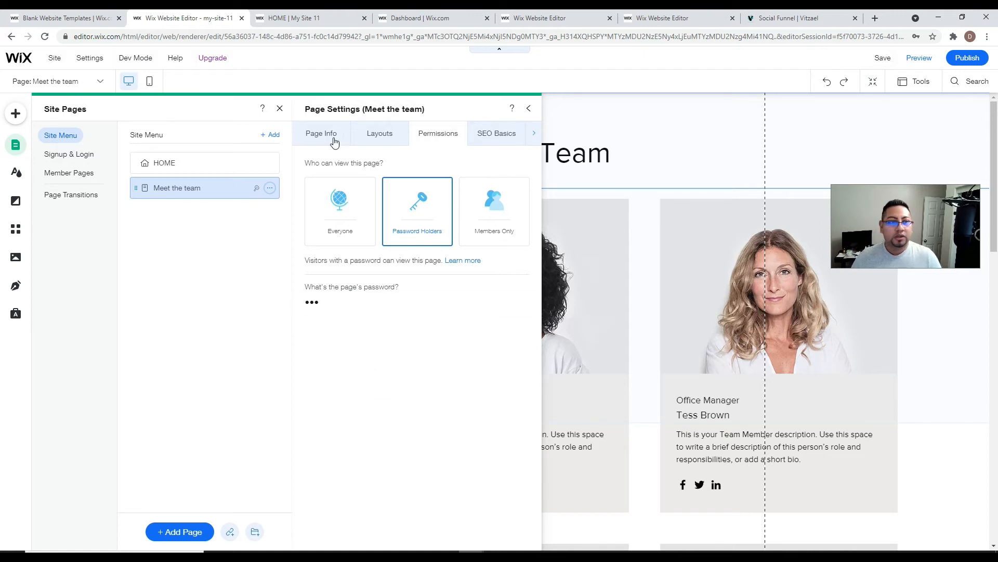
click(374, 134)
click(313, 194)
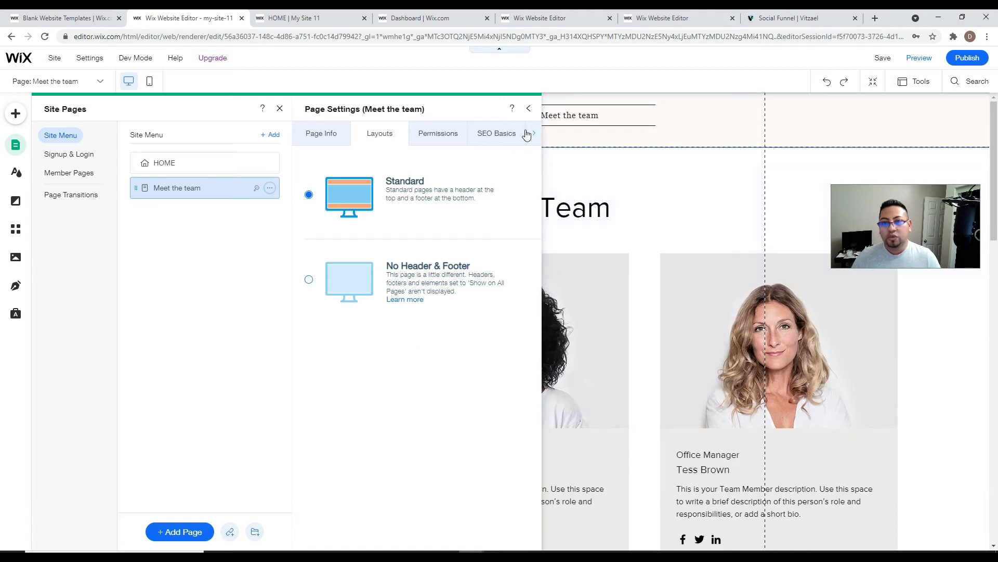
- Close Page Settings, publish the password-protected site, and go to HOME
click(527, 108)
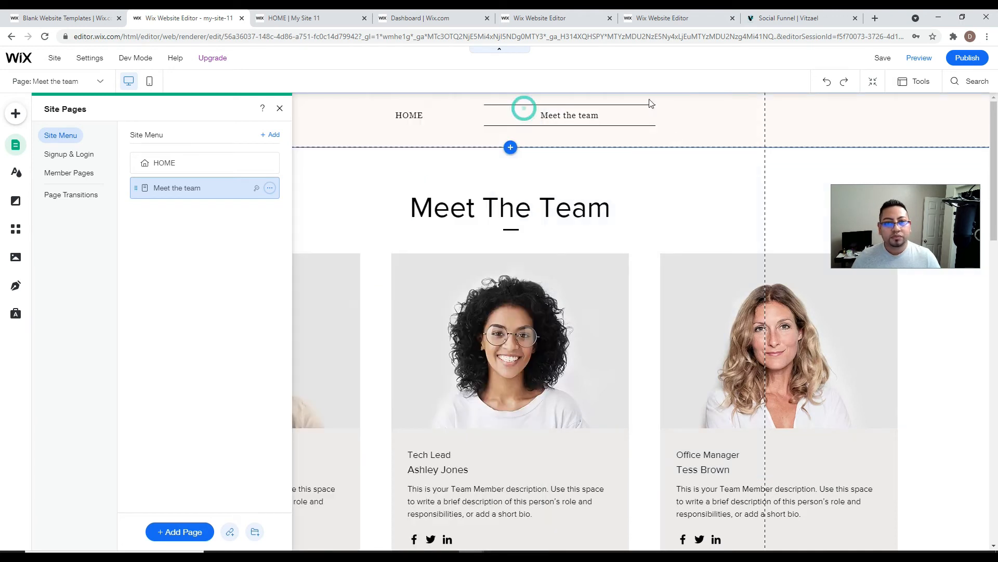
click(967, 58)
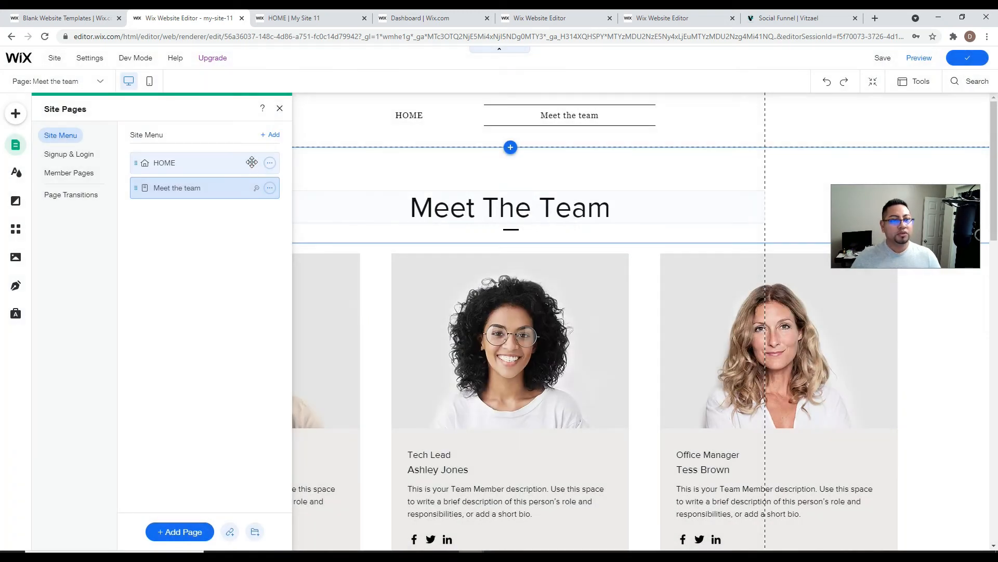
click(251, 162)
- Give HOME the Standard header-and-footer layout, republish, and view the live site
click(270, 162)
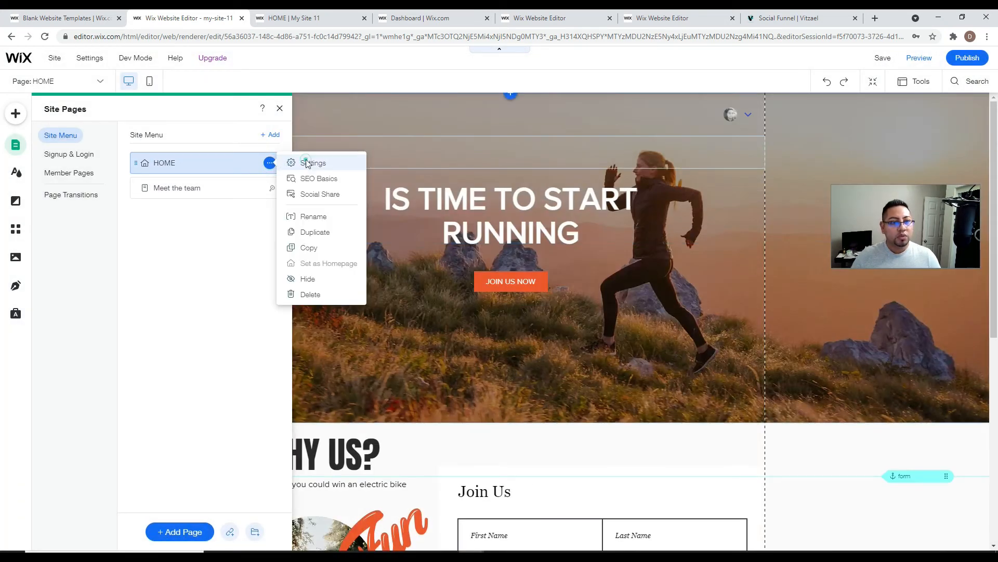
click(307, 163)
click(369, 130)
click(310, 193)
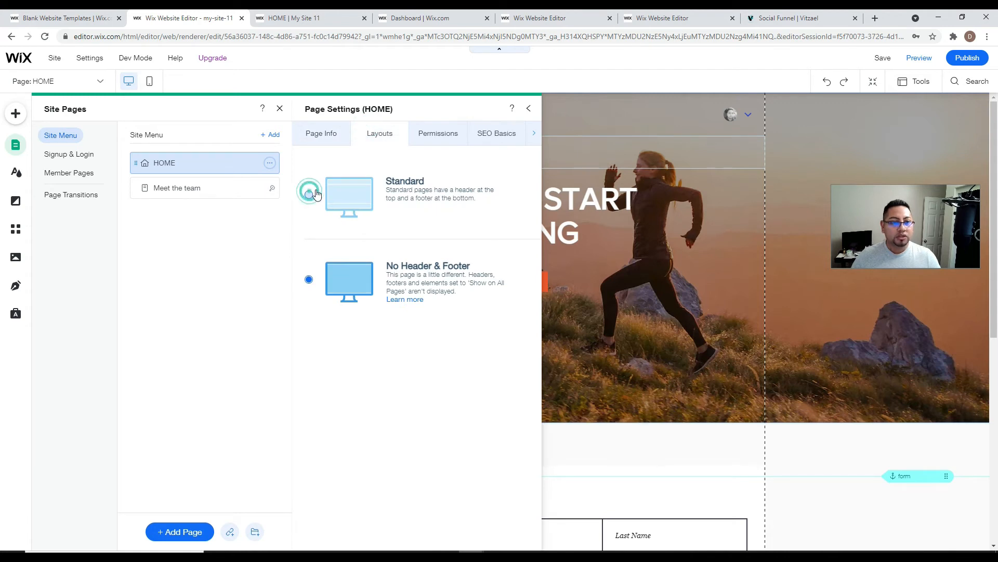
click(974, 60)
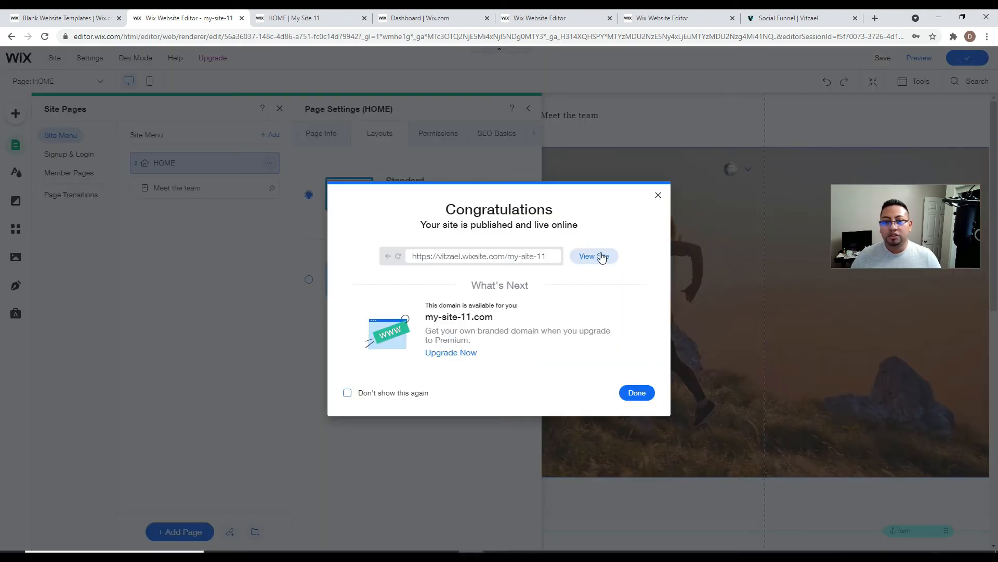
click(601, 256)
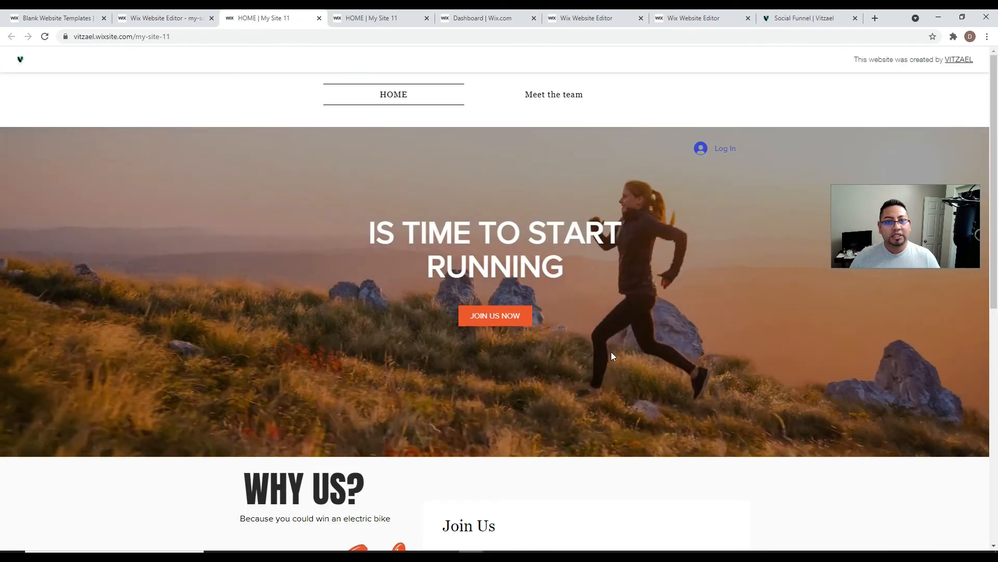
- Unlock Meet the team on the live site with the page password, browse the team cards, and return to the editor tab
scroll(675, 285, down, 3)
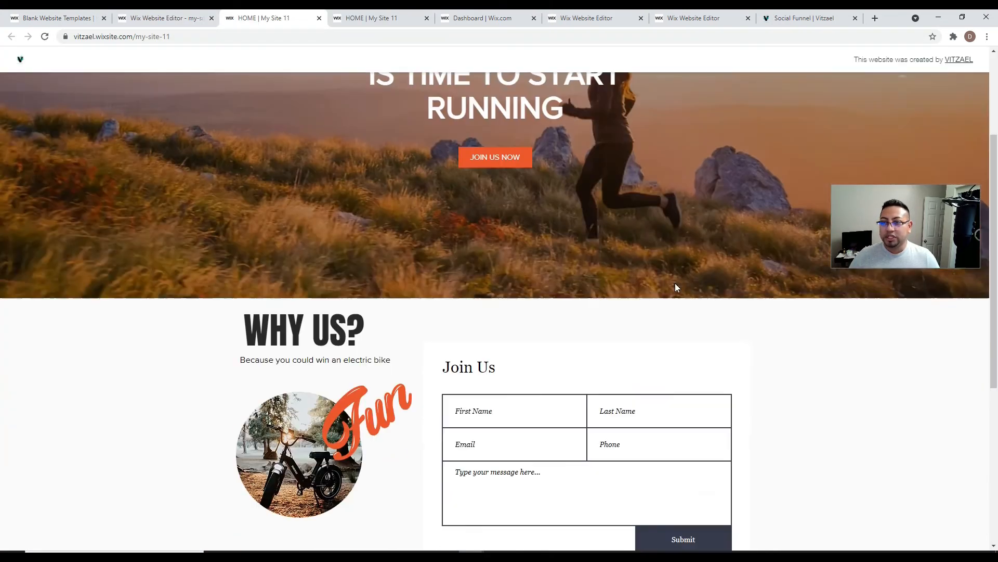
scroll(676, 286, down, 6)
scroll(676, 388, up, 9)
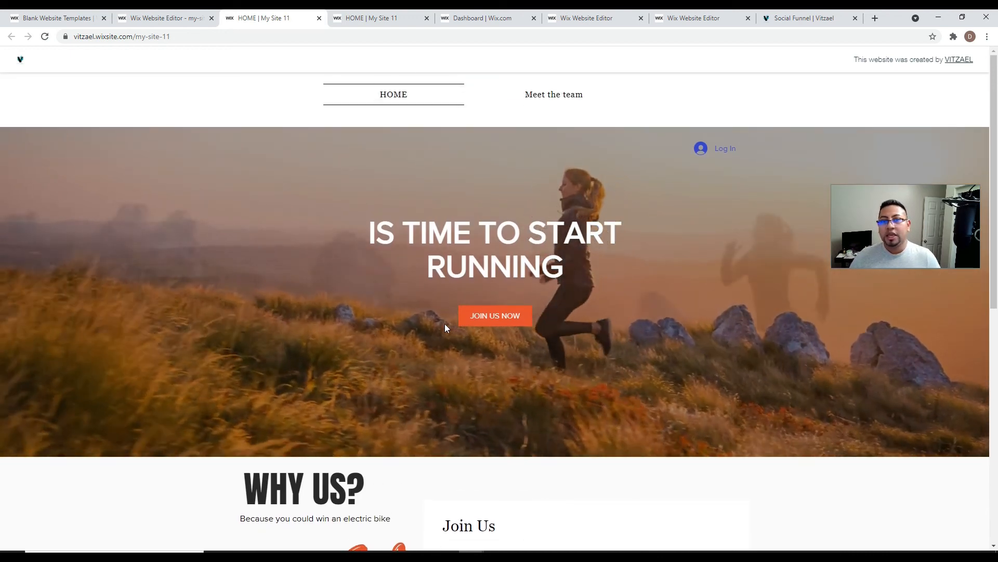
click(526, 97)
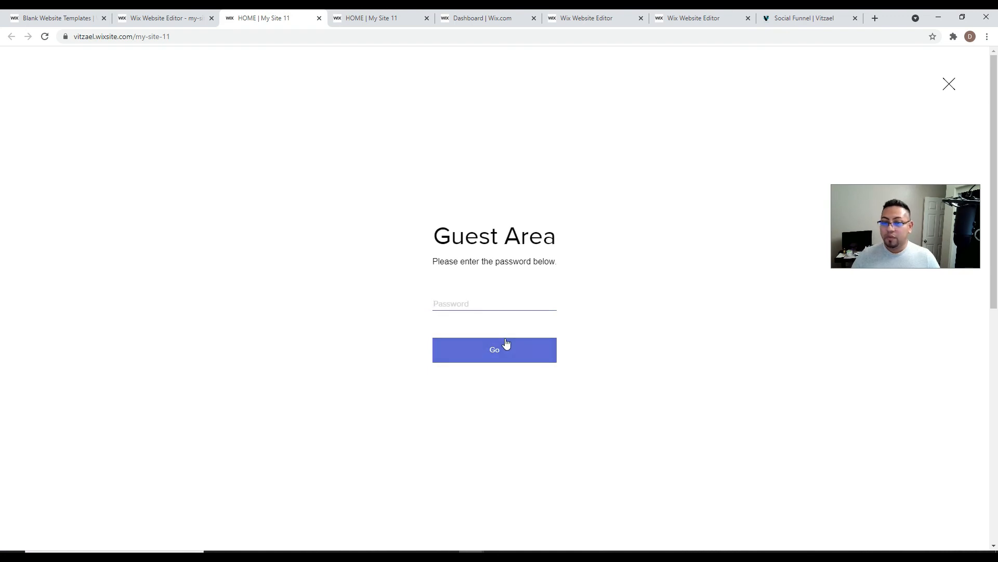
text(••)
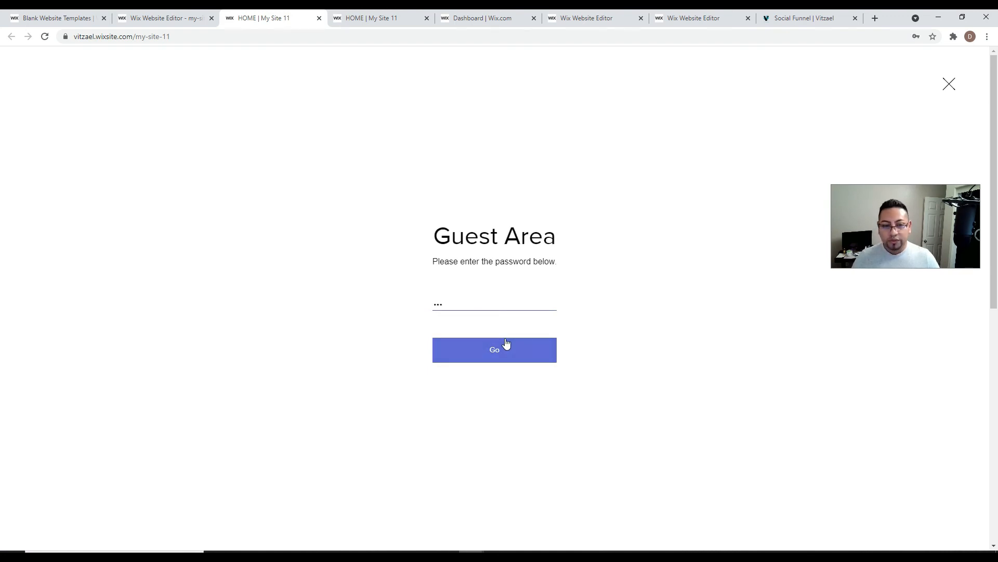
text(•)
click(506, 344)
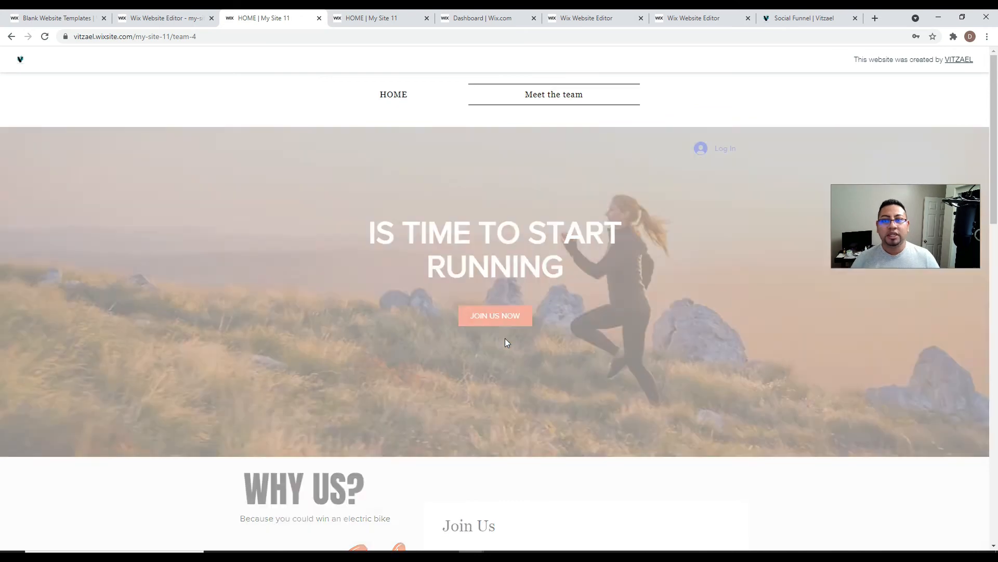
scroll(608, 350, down, 9)
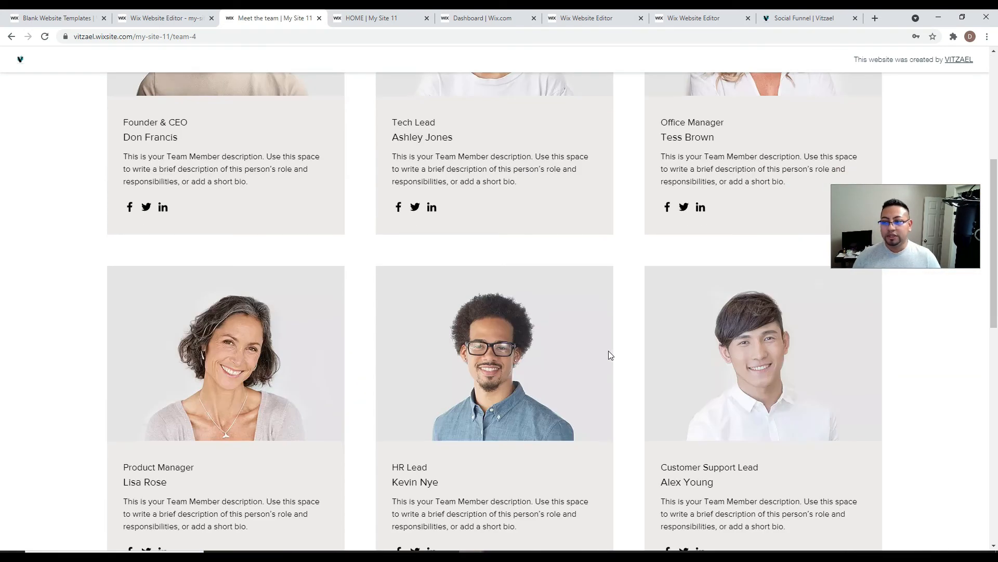
scroll(604, 315, down, 10)
scroll(593, 305, up, 18)
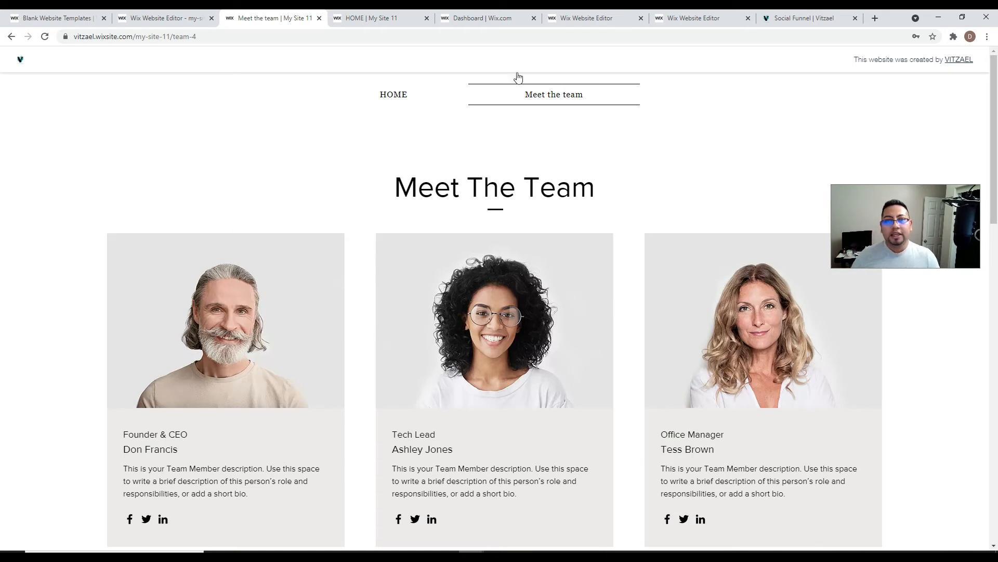
click(371, 18)
- Dismiss the publish confirmation, inspect Wix Members Area in Manage Apps, and close the App Market
click(184, 17)
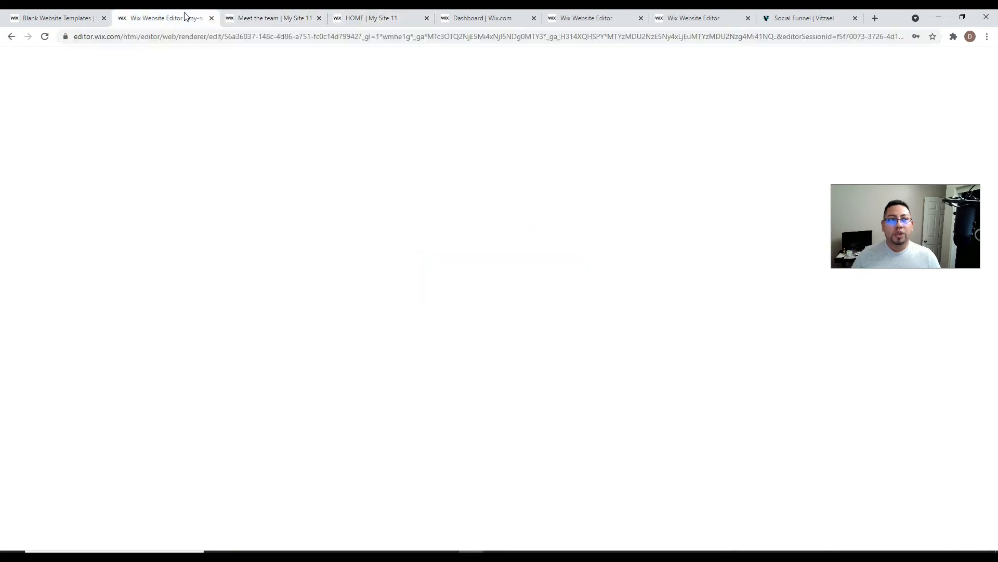
click(658, 195)
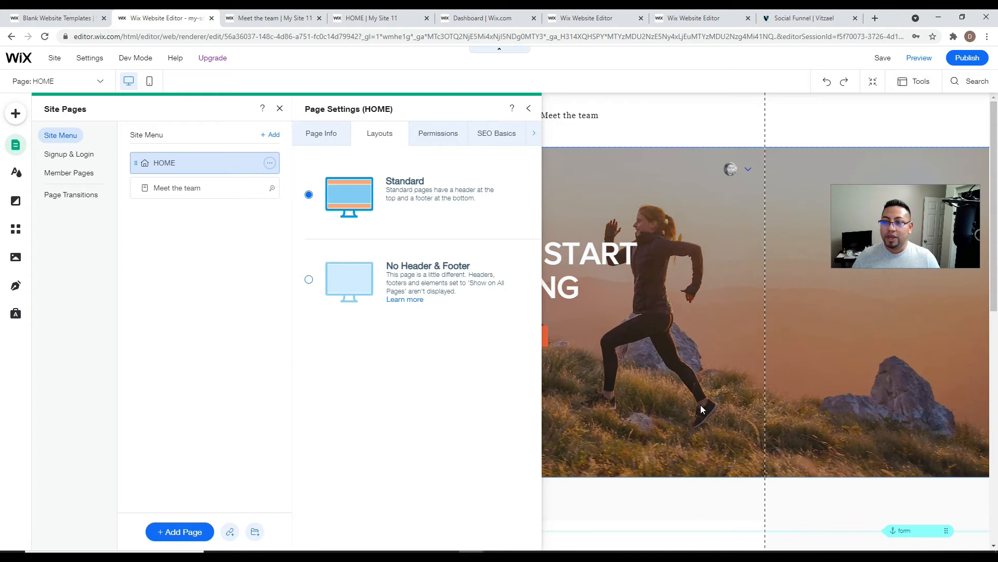
click(16, 237)
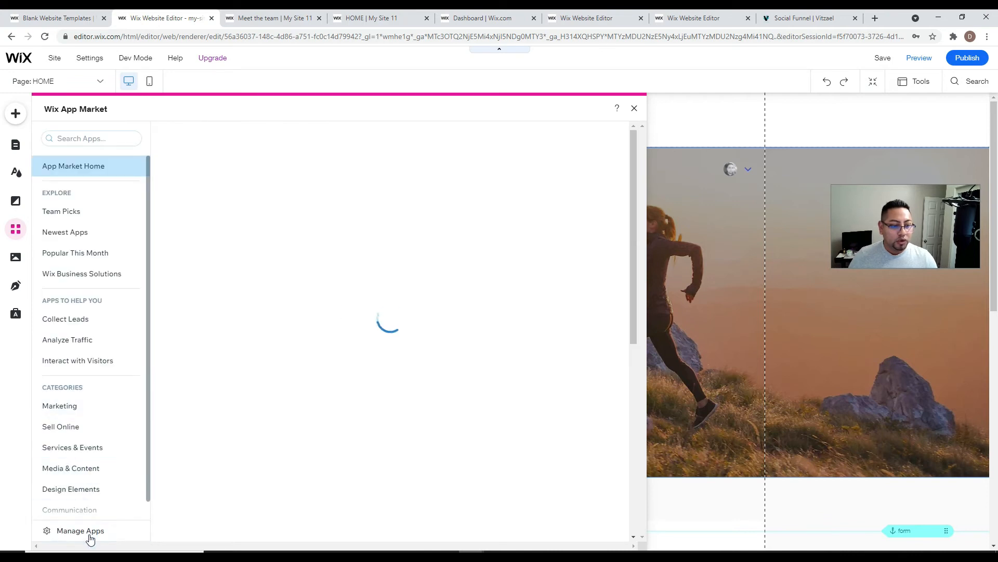
click(86, 531)
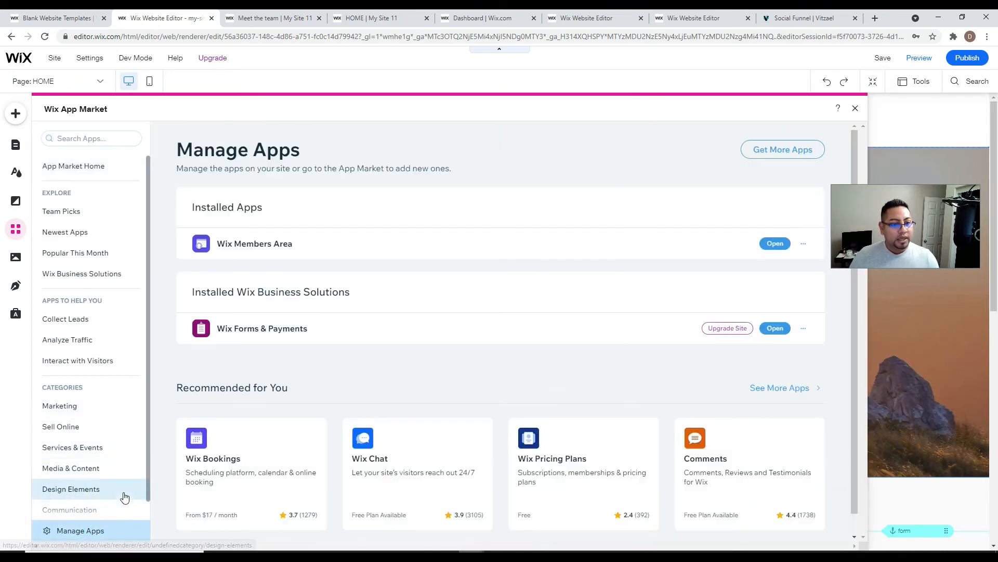
click(804, 244)
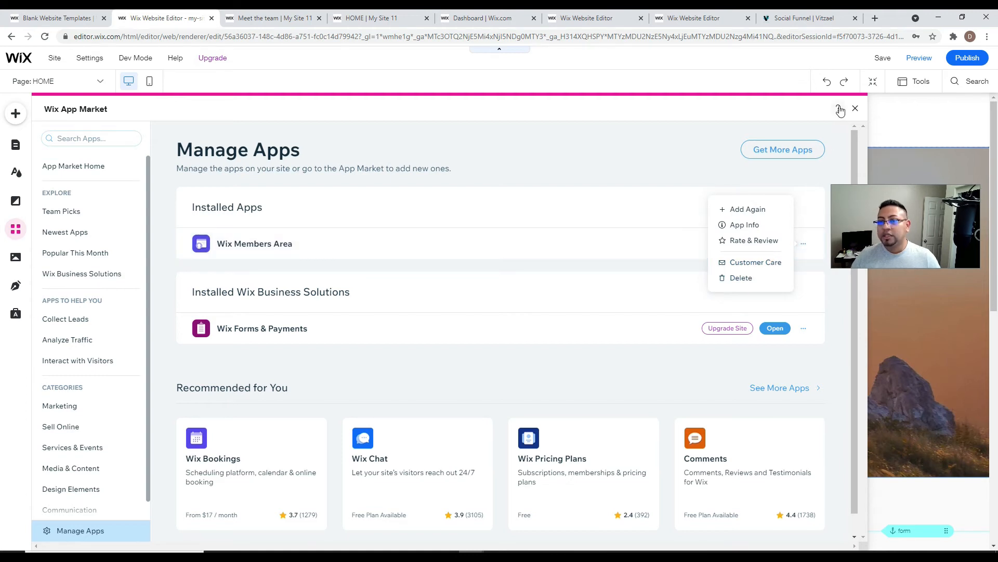
click(856, 109)
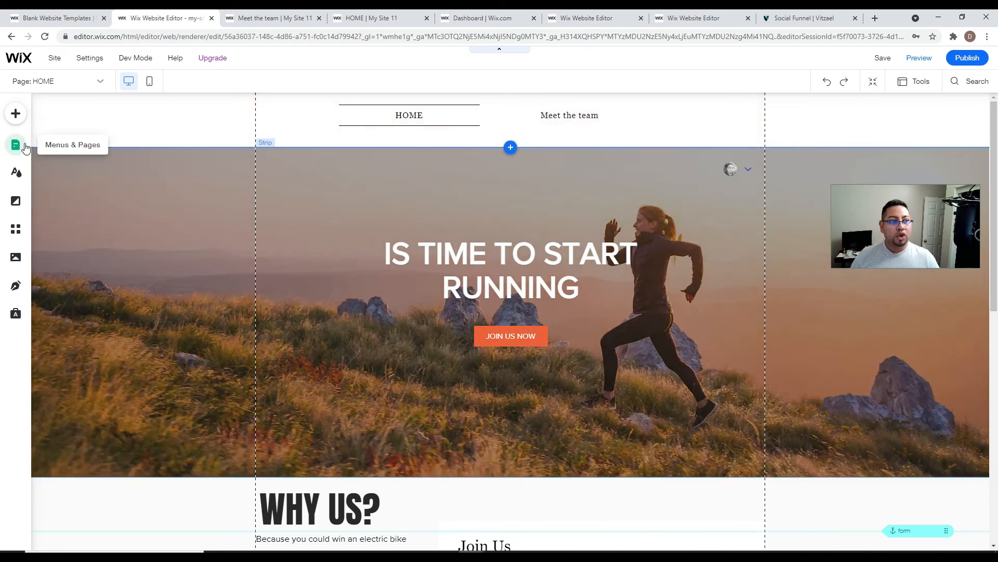
- Add a Private Page from Custom Pages under Member Pages
click(16, 146)
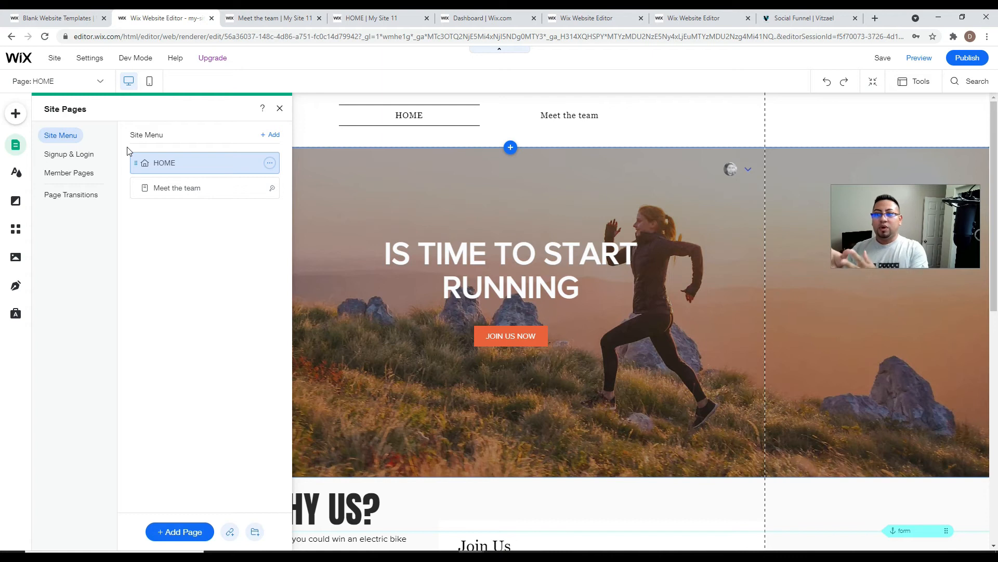
click(65, 173)
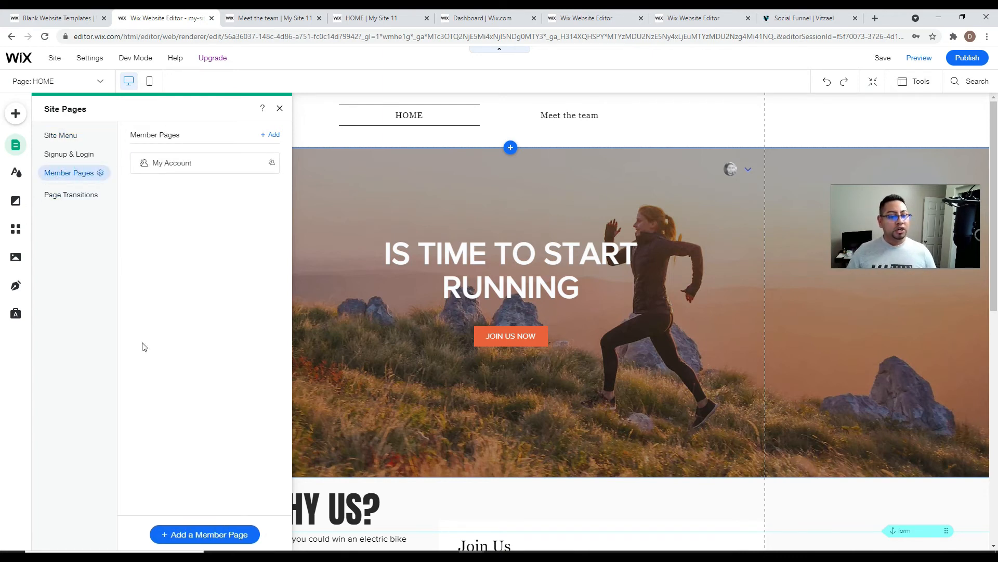
click(207, 535)
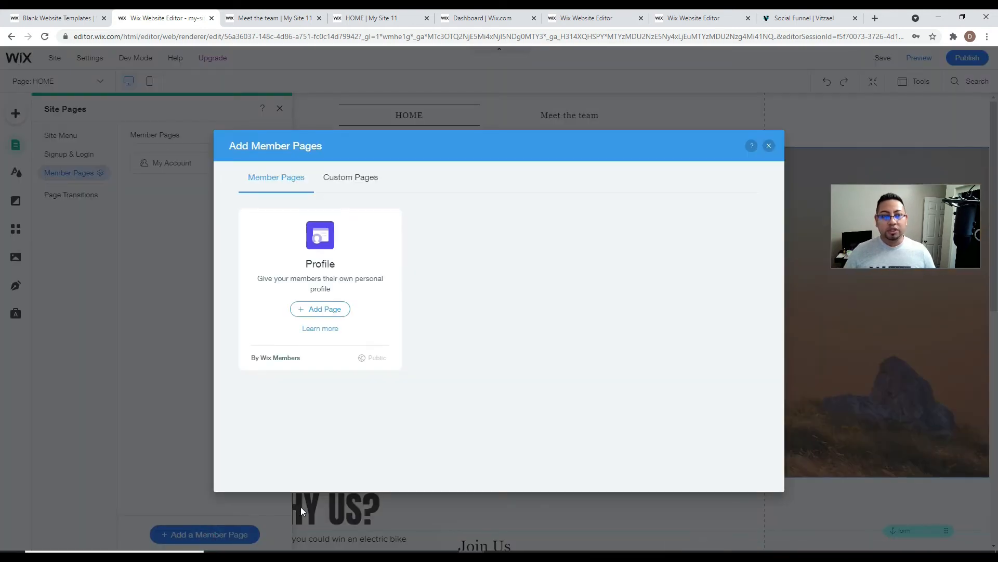
click(349, 178)
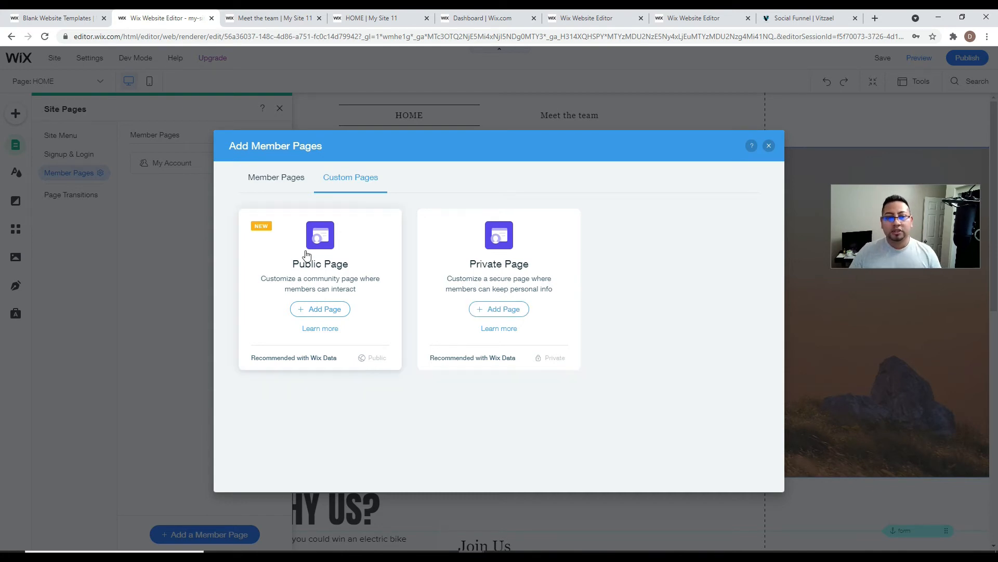
click(484, 312)
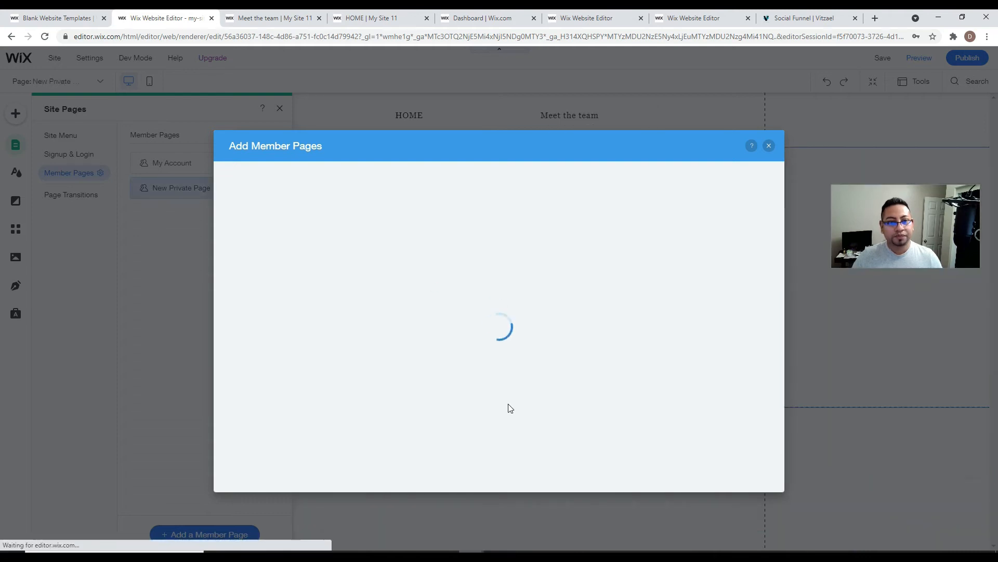
- Dismiss the page-adding window and Pages panel, then select the member menu on the new page
click(769, 147)
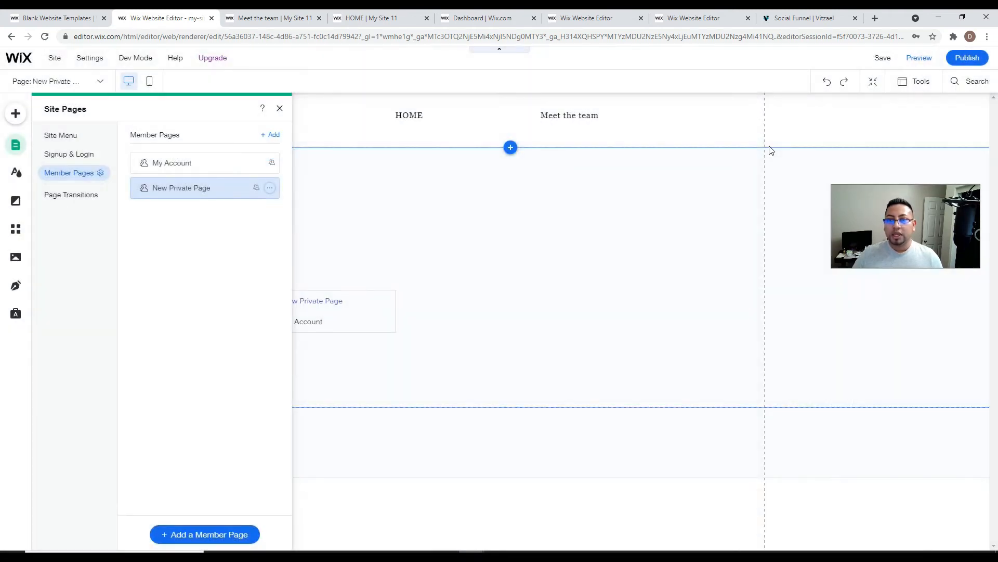
click(281, 109)
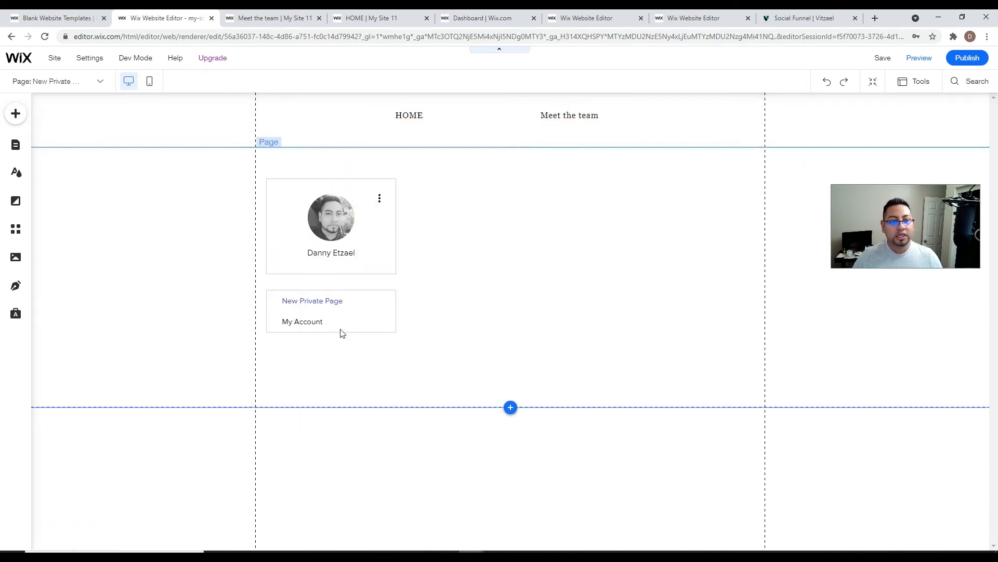
click(313, 304)
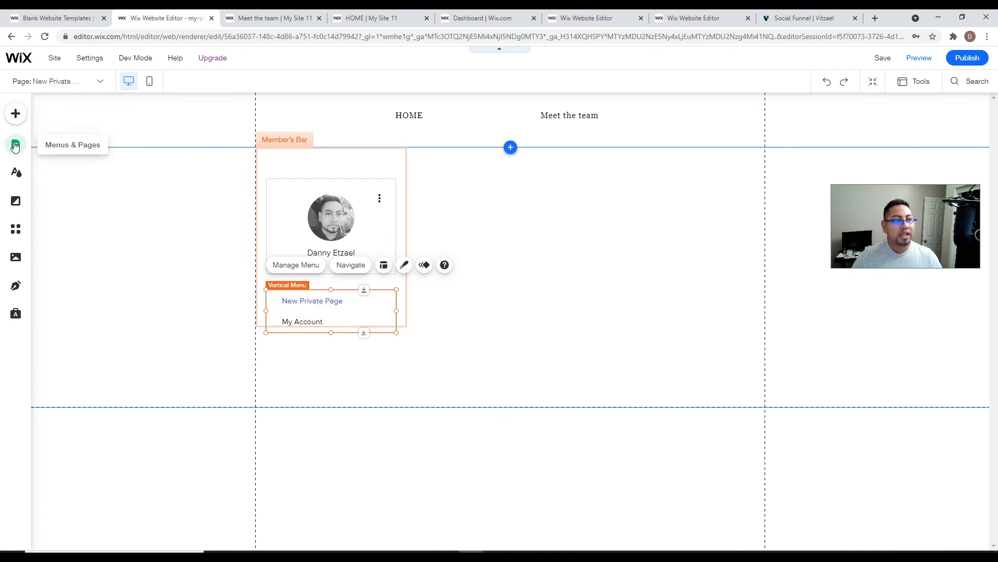
- Drag a Pro Gallery from Add > Gallery beside the member menu and nudge it slightly left
click(15, 113)
click(55, 189)
click(56, 208)
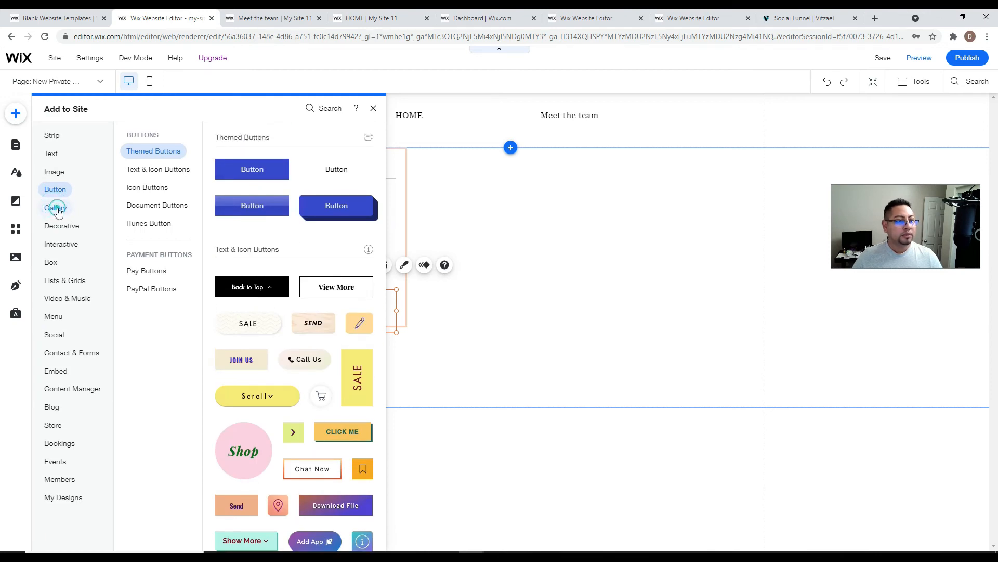
drag(481, 231, 433, 398)
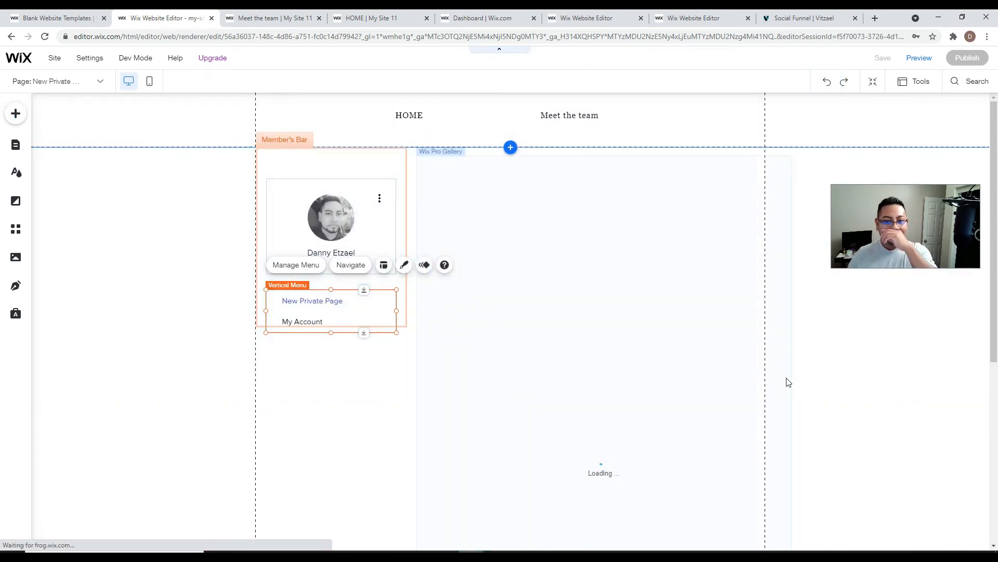
scroll(845, 348, down, 2)
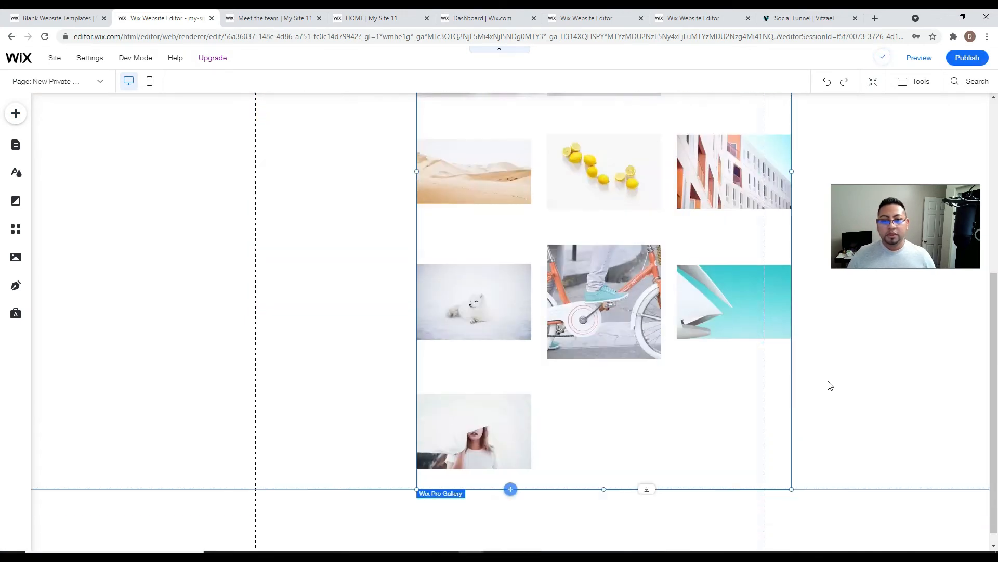
scroll(829, 388, up, 2)
click(503, 220)
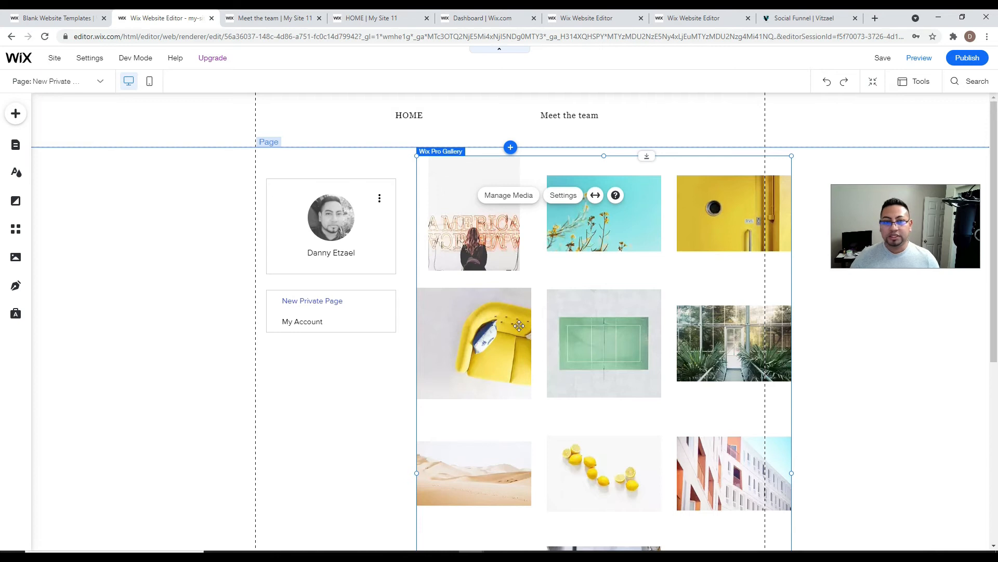
drag(554, 296, 541, 296)
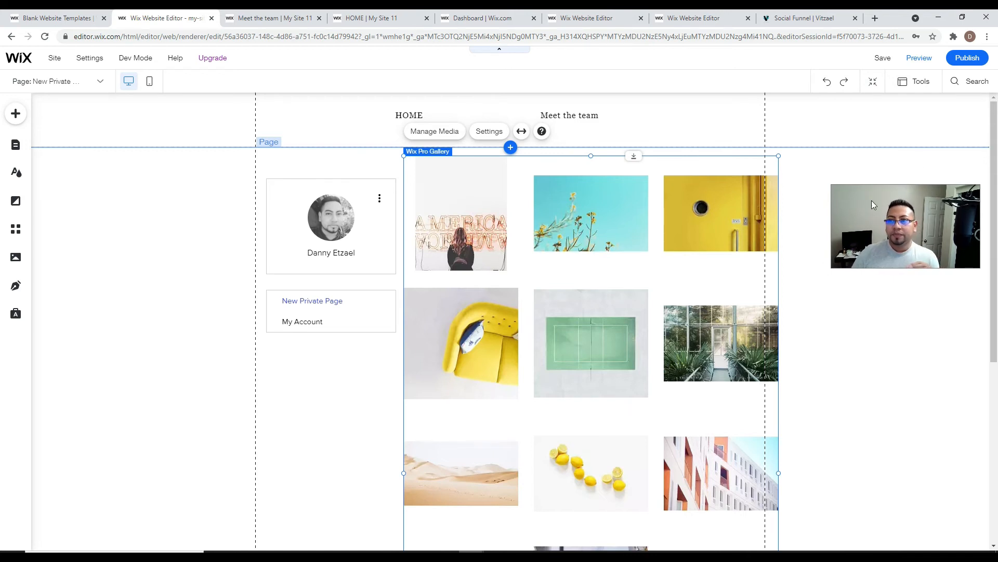
- Publish the changes and bring up the live site's member log-in prompt
click(951, 58)
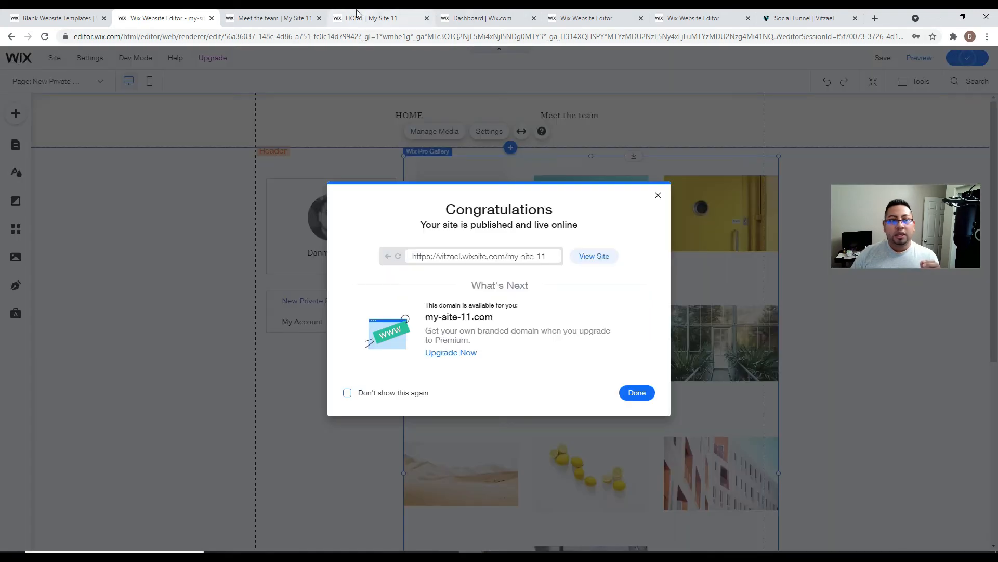
click(275, 18)
click(393, 96)
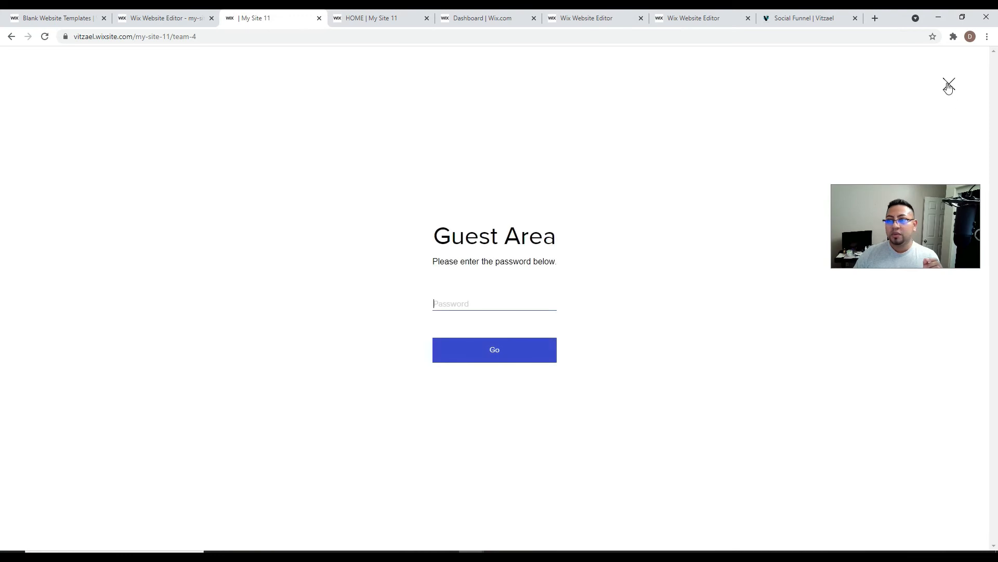
click(946, 85)
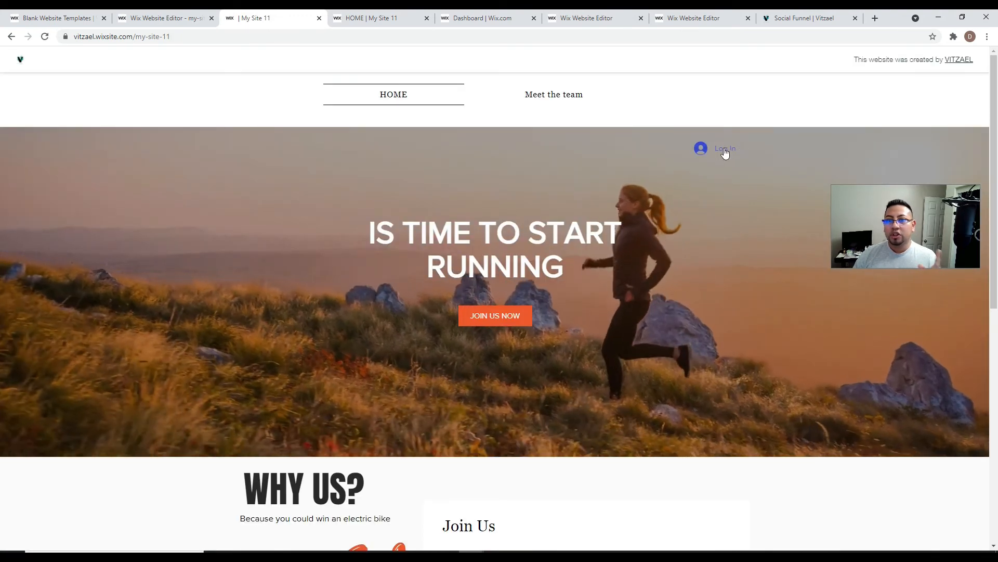
click(725, 152)
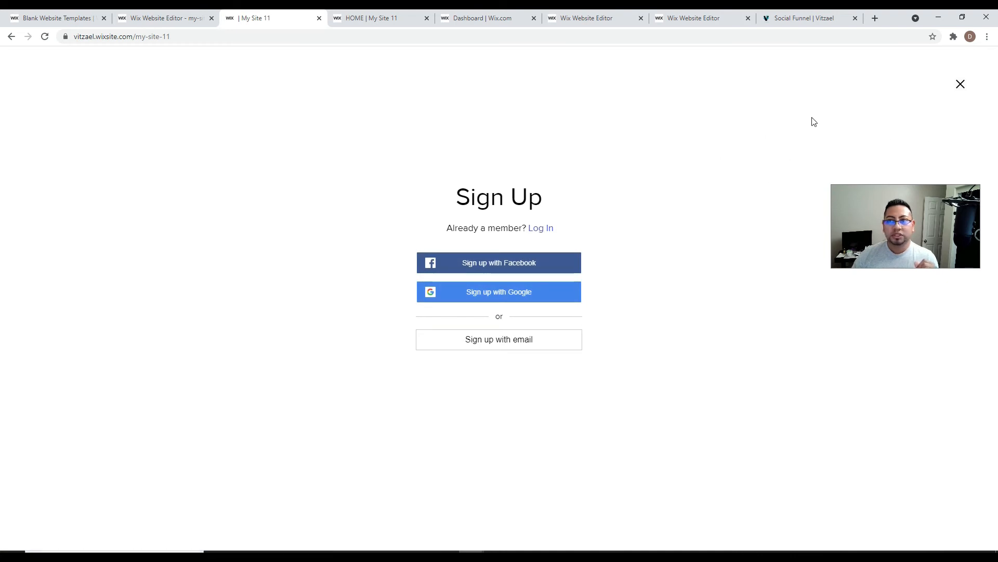
- Copy the live site's address and start a new Incognito window
click(138, 37)
right_click(139, 38)
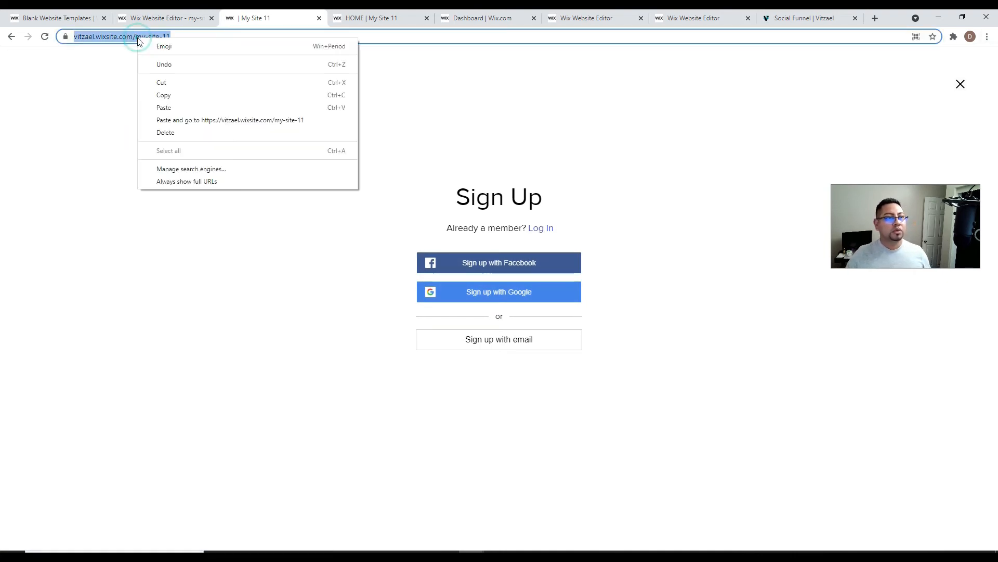
click(171, 94)
click(987, 36)
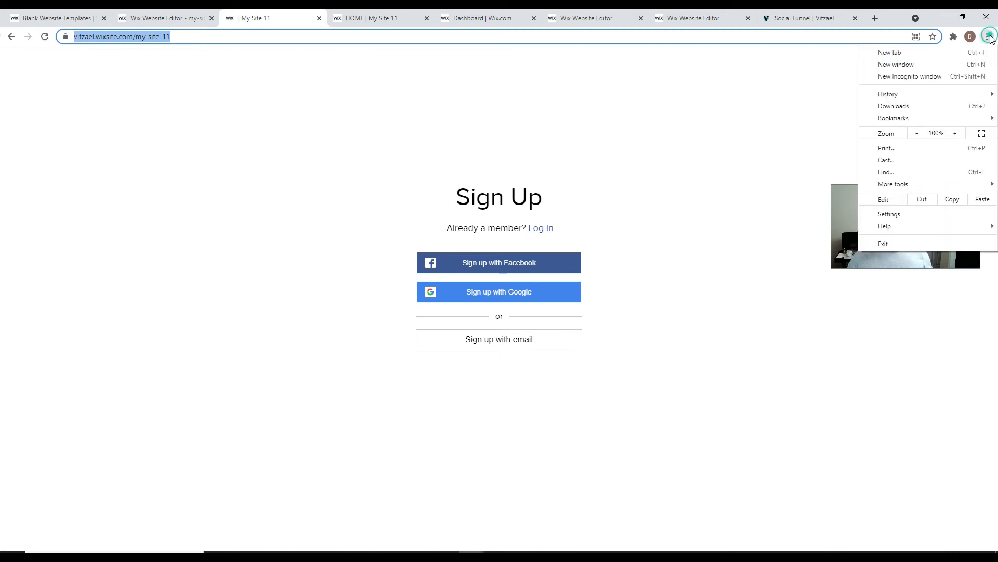
click(925, 78)
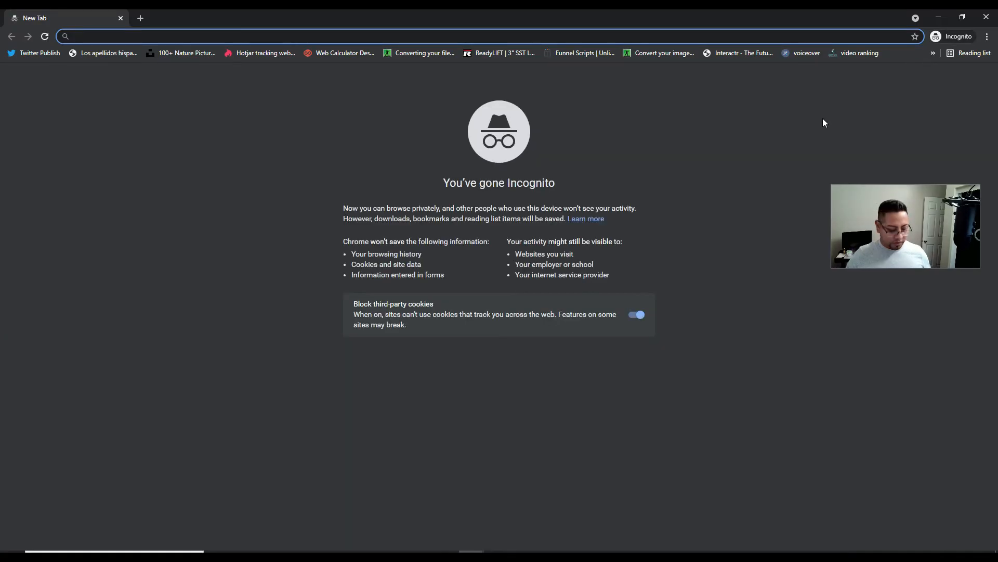
- Paste the site URL, log in with Google as a second member, and go to New Private Page
key(ctrl+v)
key(Return)
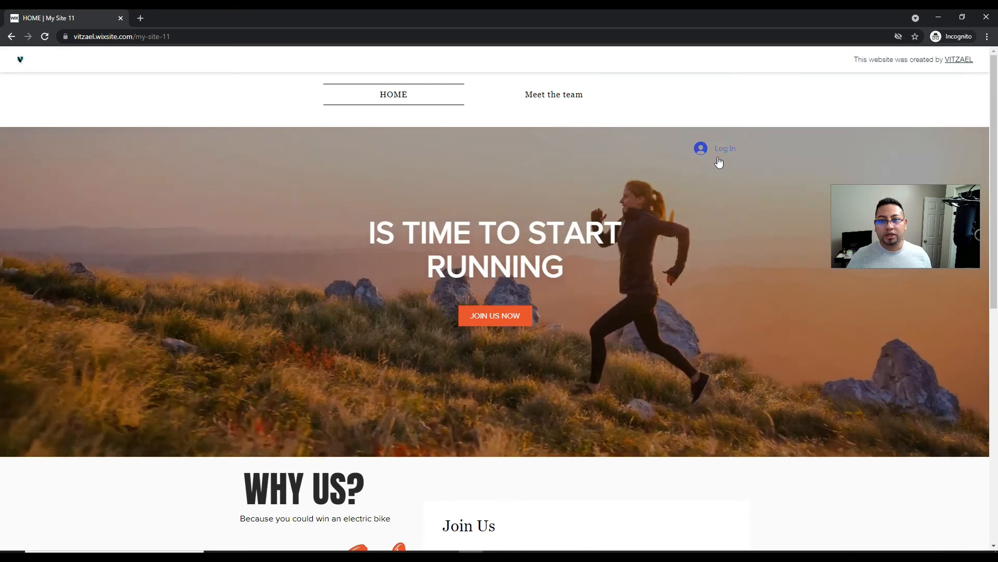
click(726, 149)
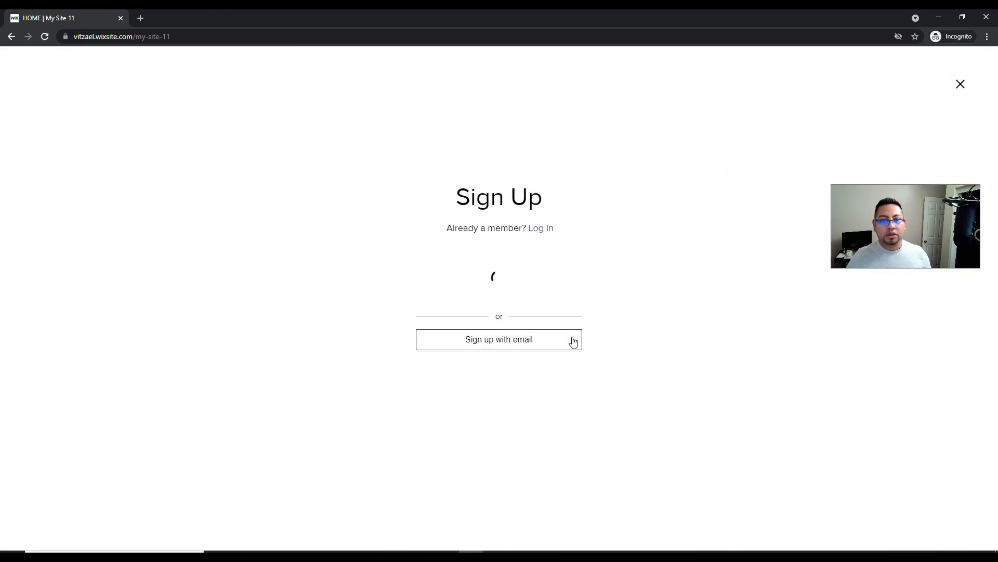
click(539, 228)
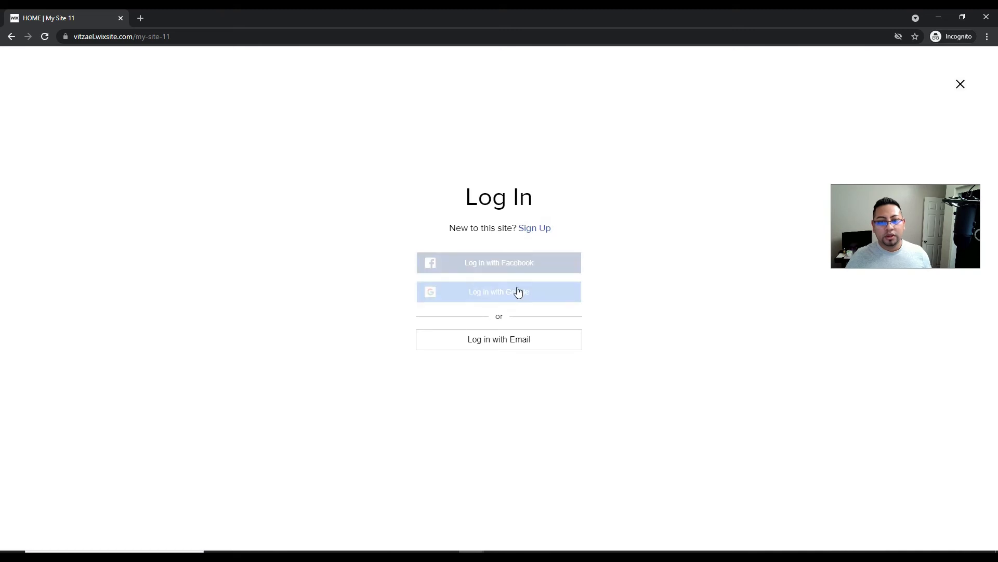
click(518, 292)
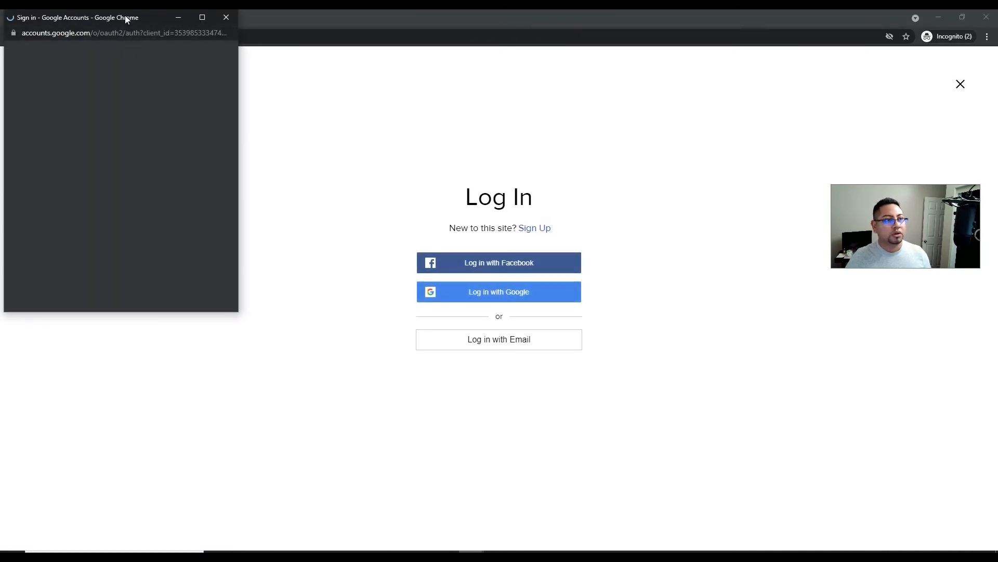
drag(125, 17, 169, 561)
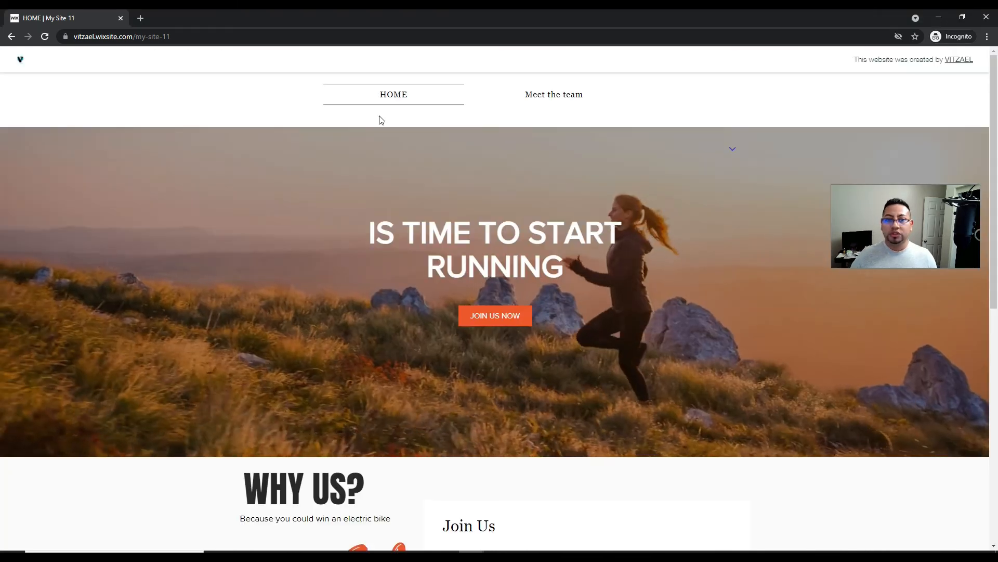
click(733, 151)
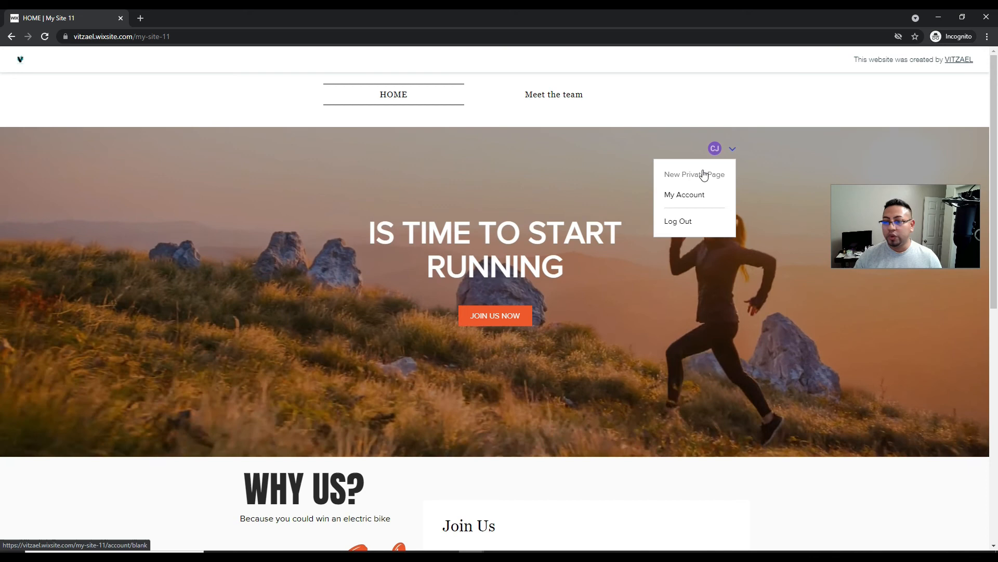
click(694, 180)
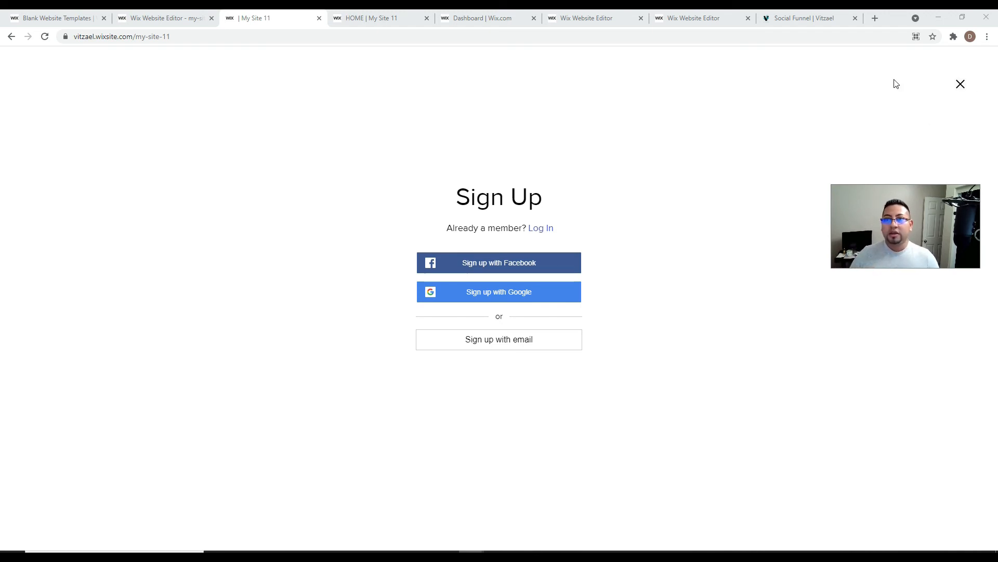
- Close the Sign Up overlay and detach the Wix Editor tab into its own window
click(960, 84)
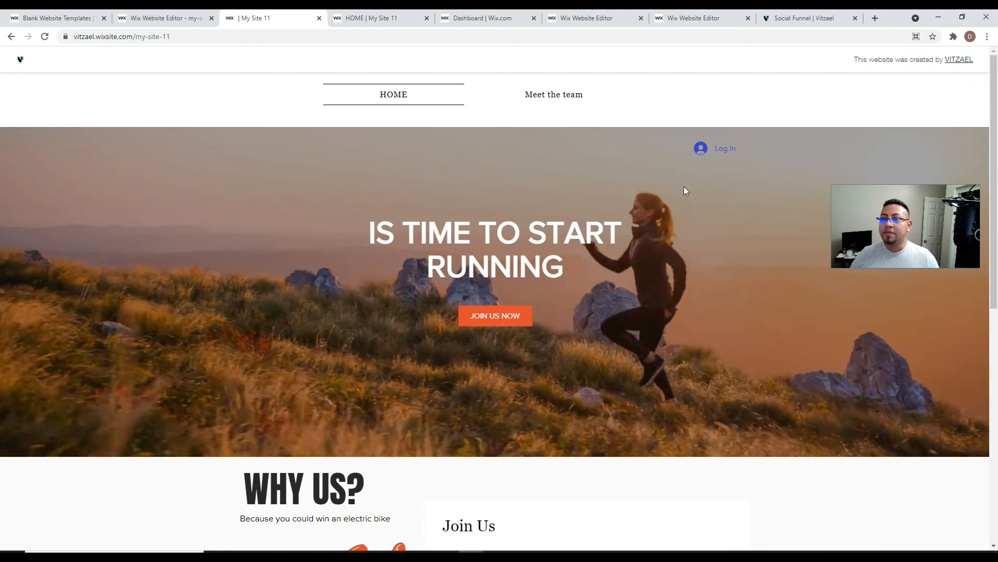
drag(894, 220, 891, 130)
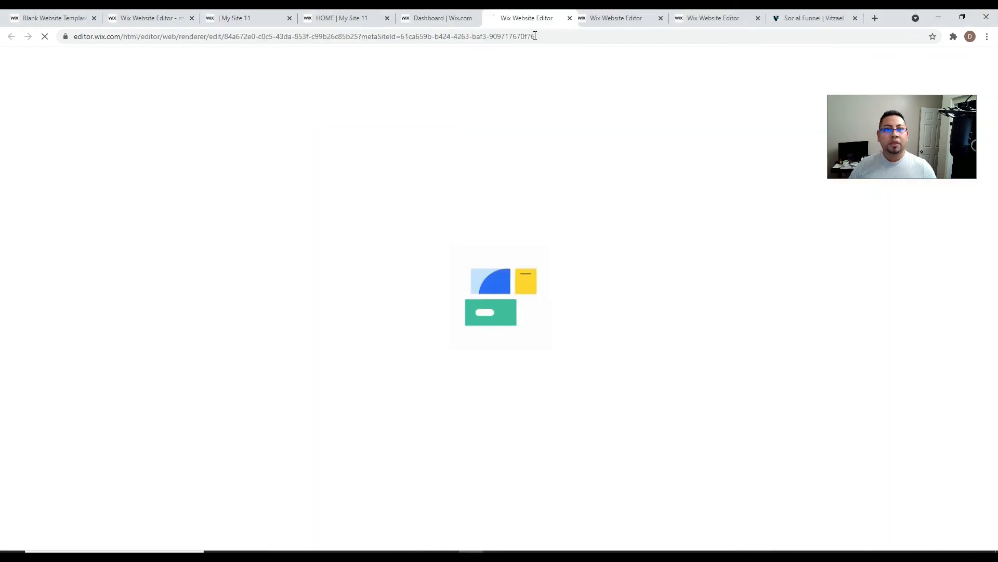
drag(533, 18, 533, 52)
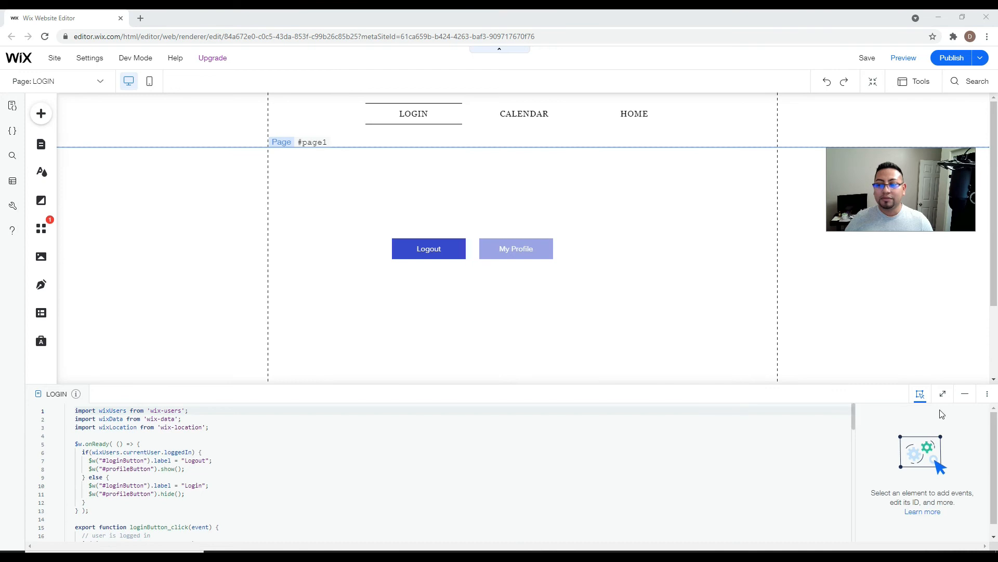
- Collapse the code panel and test Logout in Preview before returning to the Editor
click(964, 398)
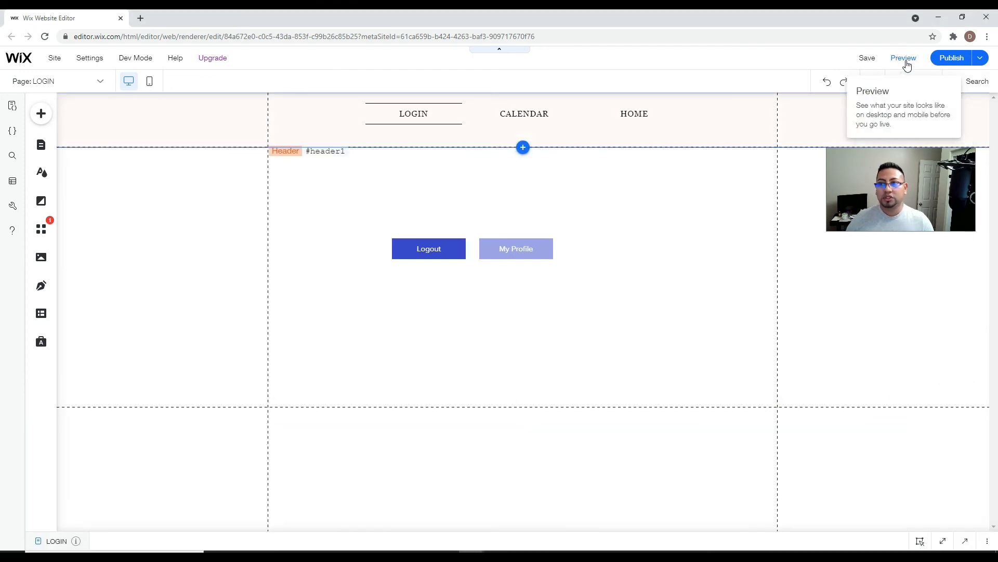
click(905, 58)
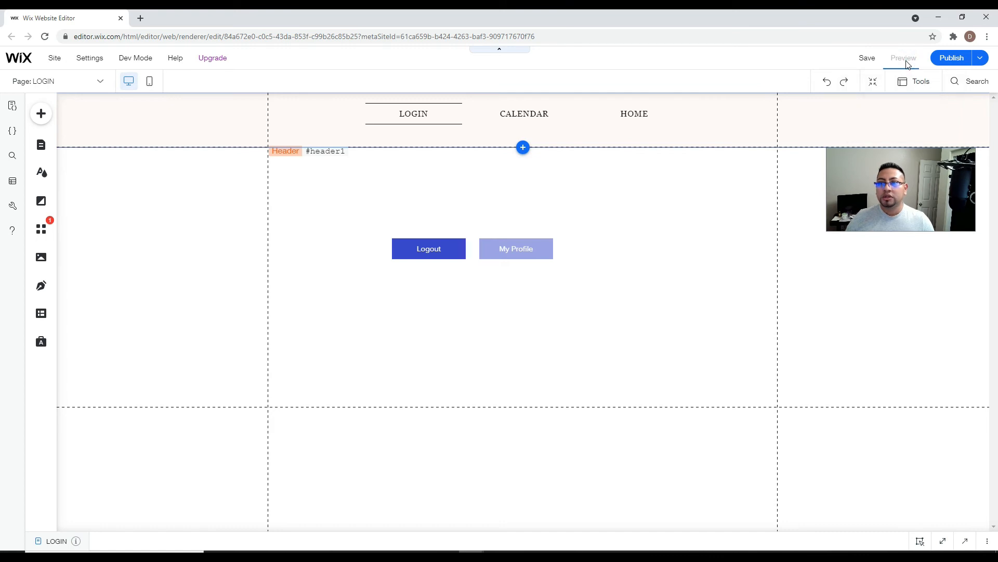
click(415, 253)
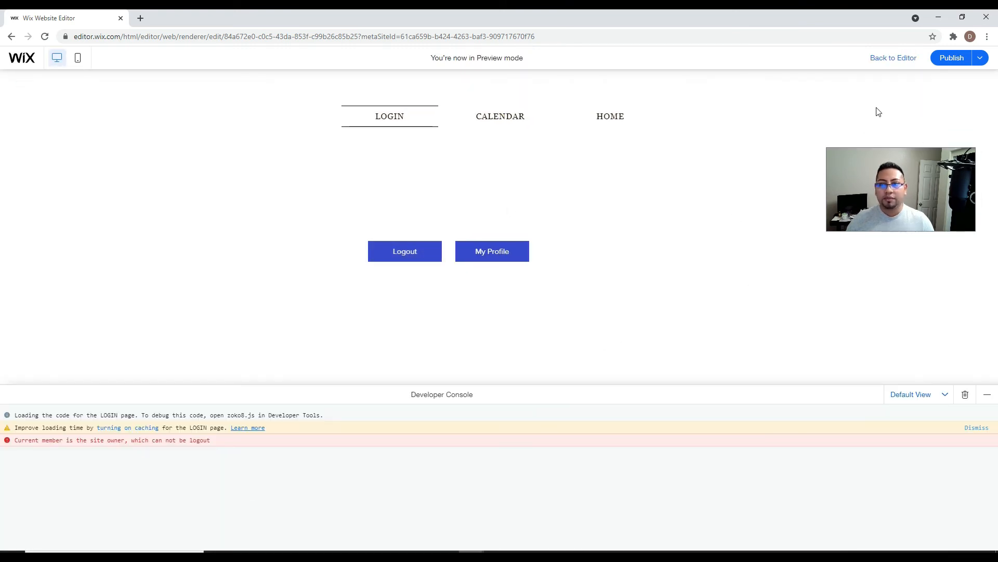
click(905, 58)
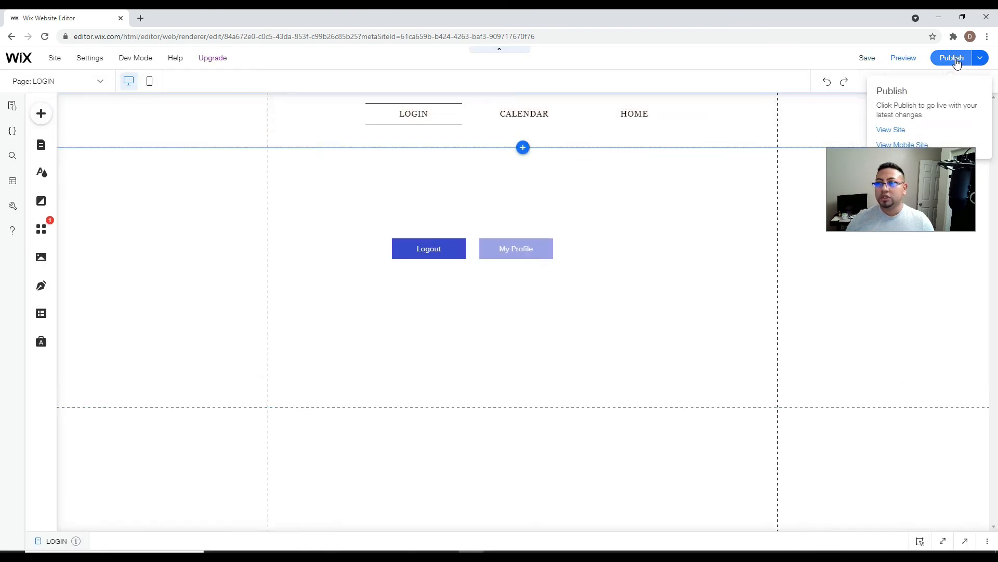
- View the published site, log out, and check the empty CALENDAR page
click(890, 130)
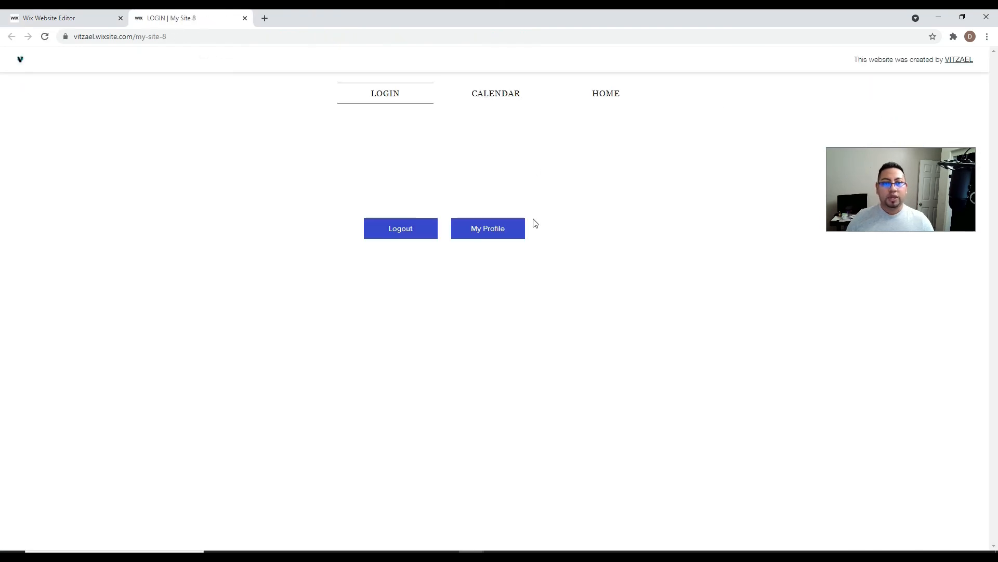
click(402, 220)
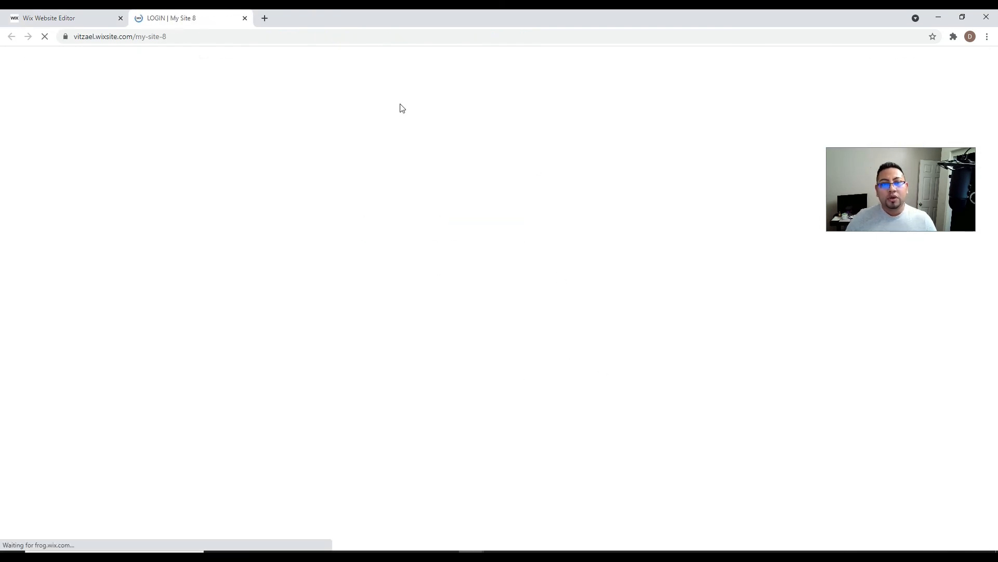
click(492, 92)
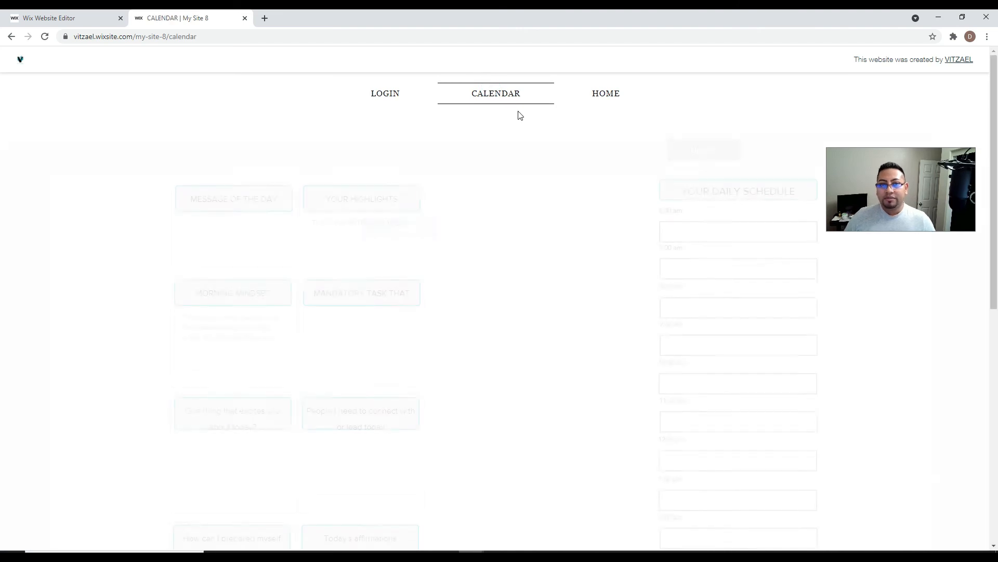
scroll(535, 240, down, 4)
scroll(535, 241, down, 5)
scroll(531, 283, up, 9)
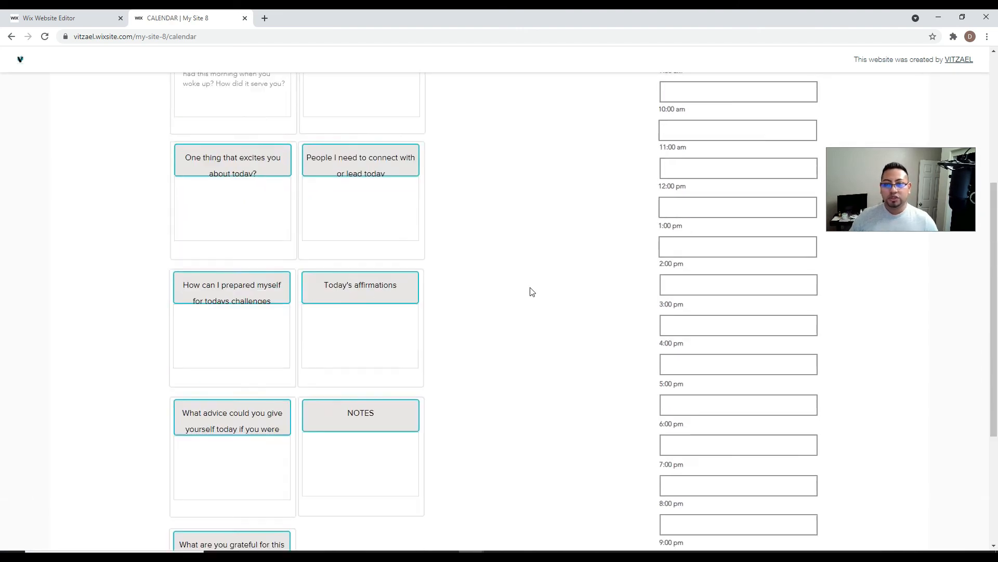
scroll(538, 292, down, 1)
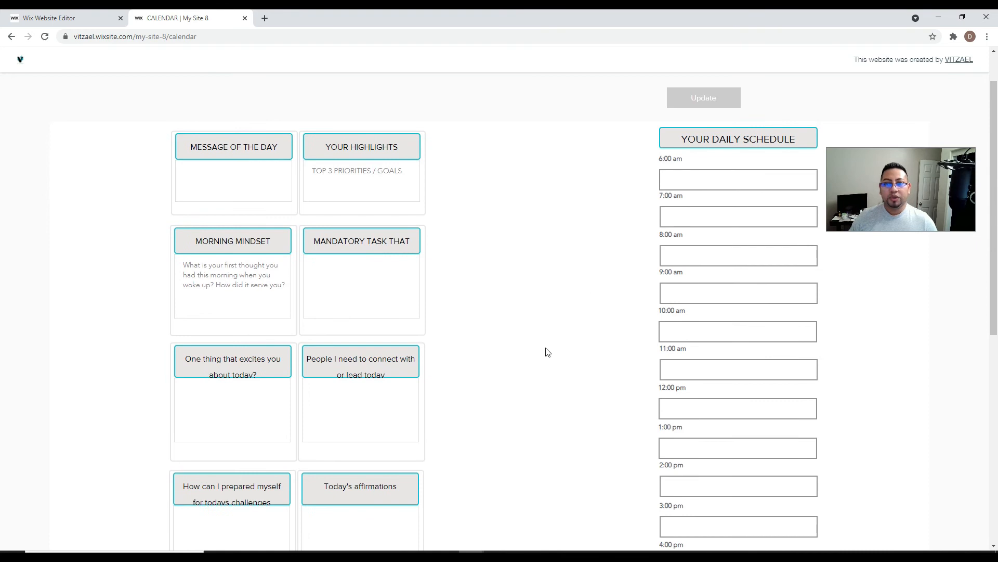
scroll(547, 352, up, 1)
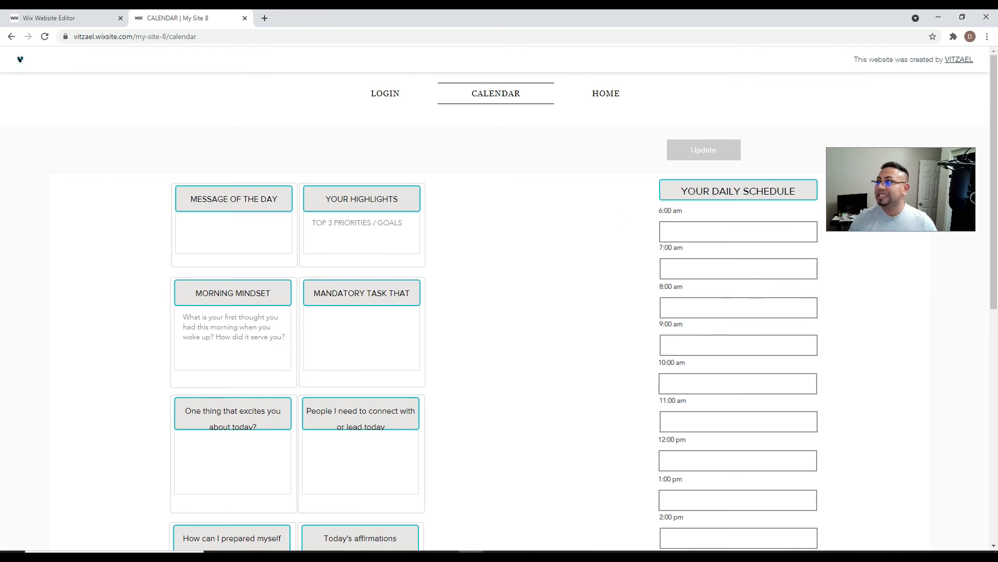
- Bring the successcalendar MONDAY page in alongside as a tab
click(69, 61)
click(97, 263)
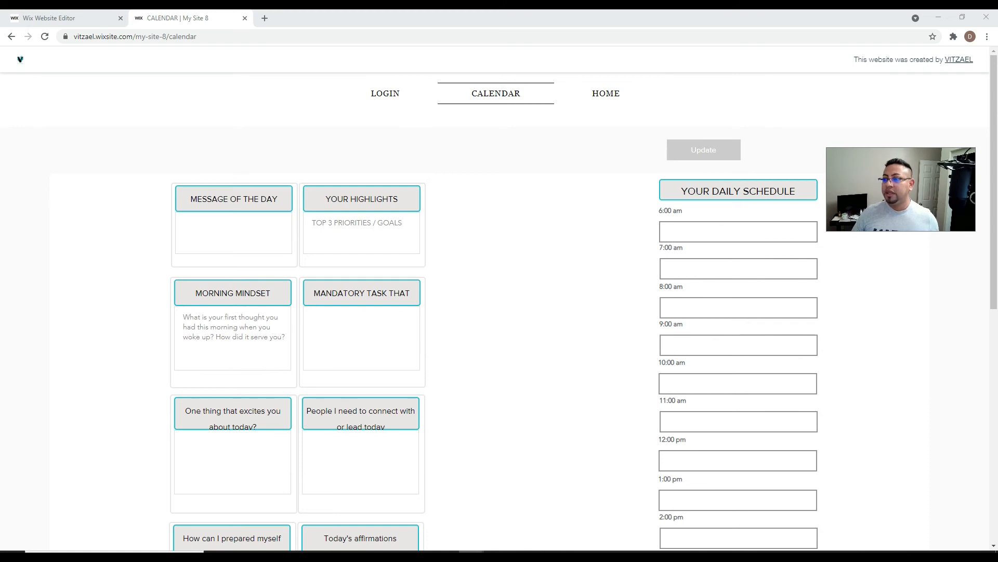
click(210, 451)
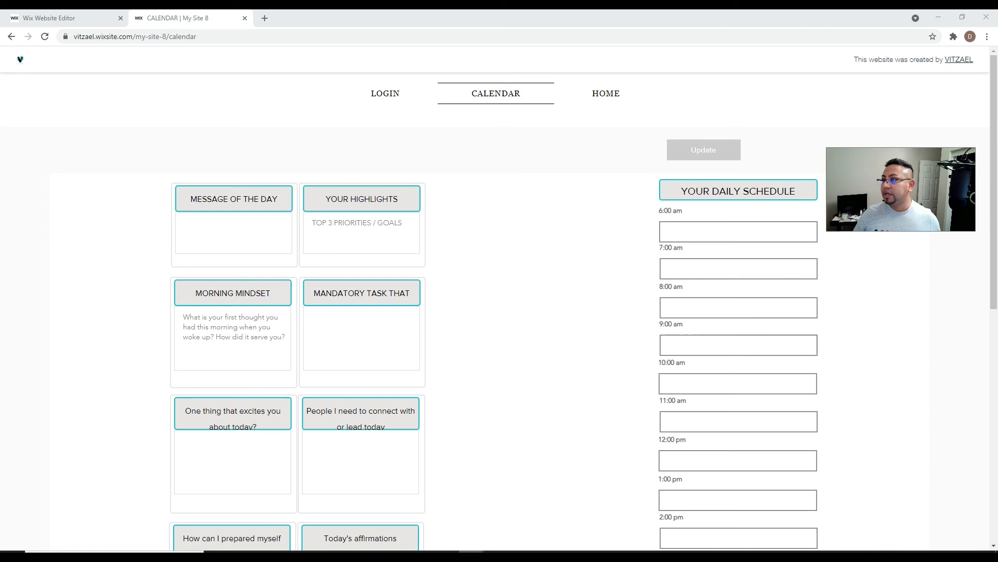
drag(631, 136, 325, 19)
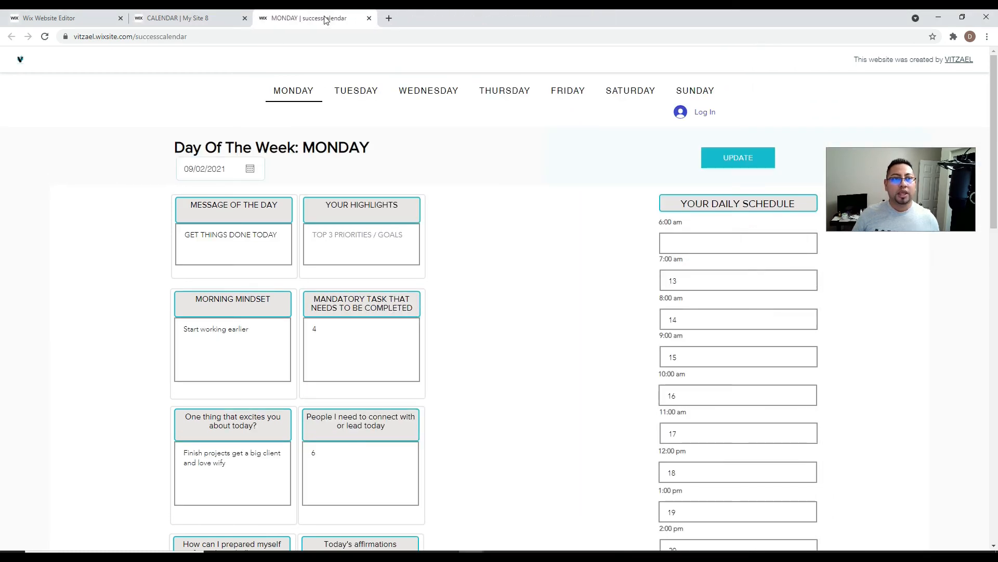
- Scroll through the filled-in successcalendar MONDAY page
scroll(357, 213, down, 2)
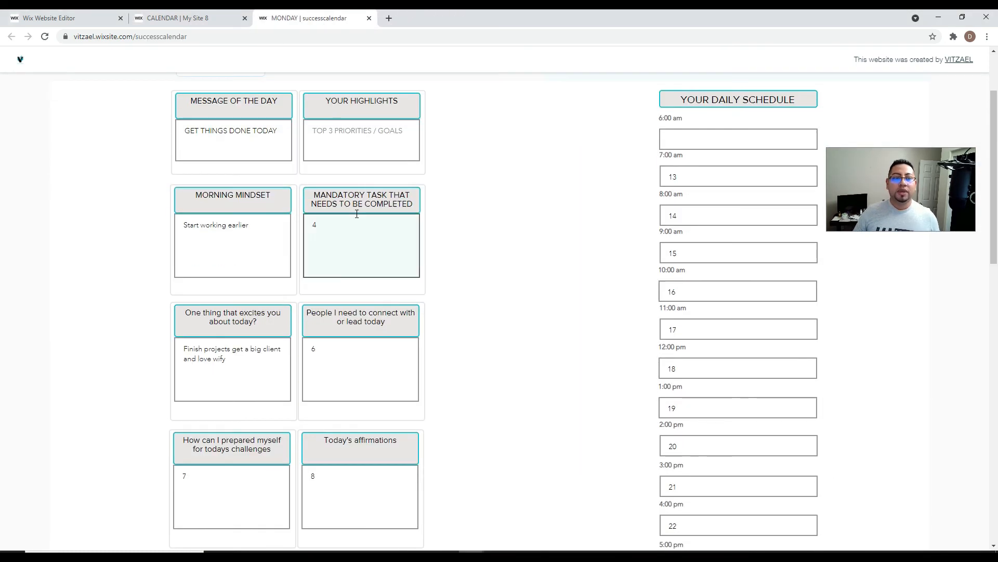
scroll(357, 214, down, 4)
scroll(357, 213, up, 6)
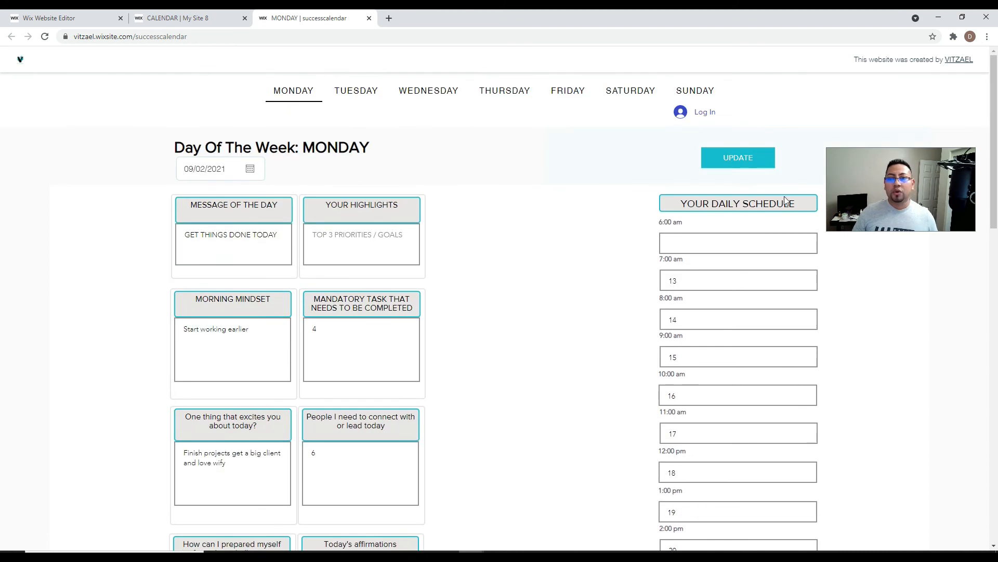
scroll(704, 370, down, 3)
scroll(312, 244, up, 3)
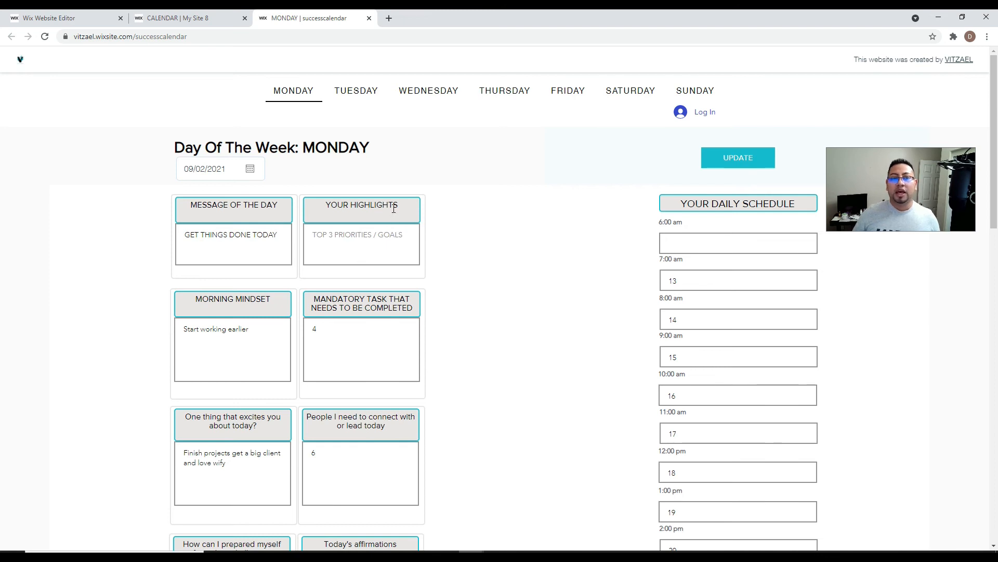
scroll(385, 212, down, 3)
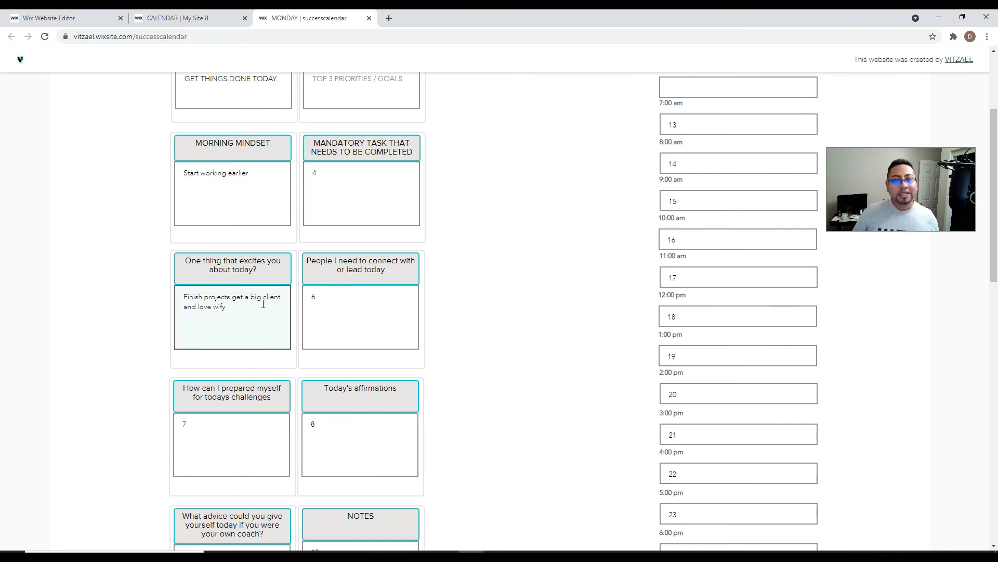
scroll(263, 304, down, 1)
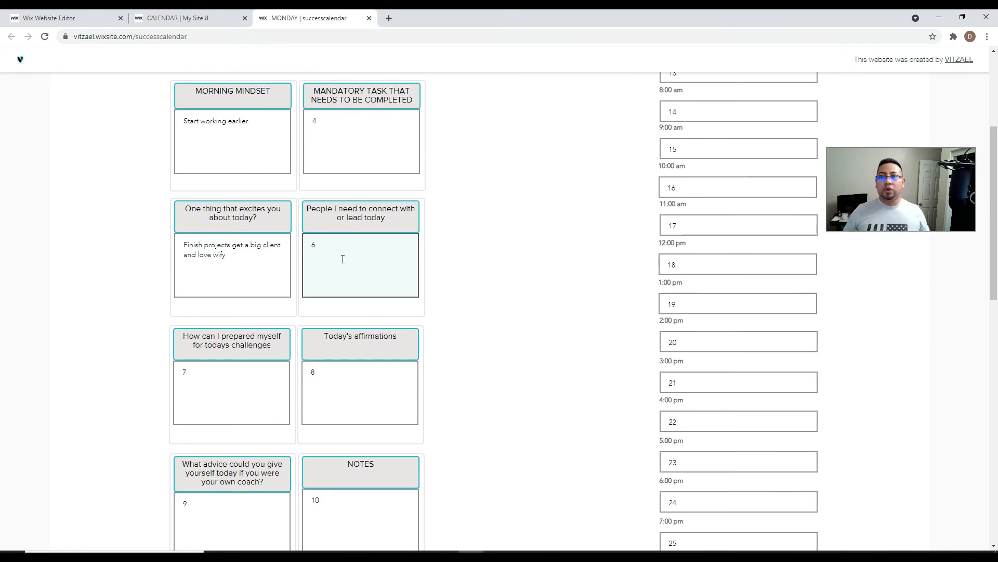
scroll(278, 177, up, 4)
- View the TUESDAY, WEDNESDAY and THURSDAY pages, then close that tab to return to My Site 8
click(357, 92)
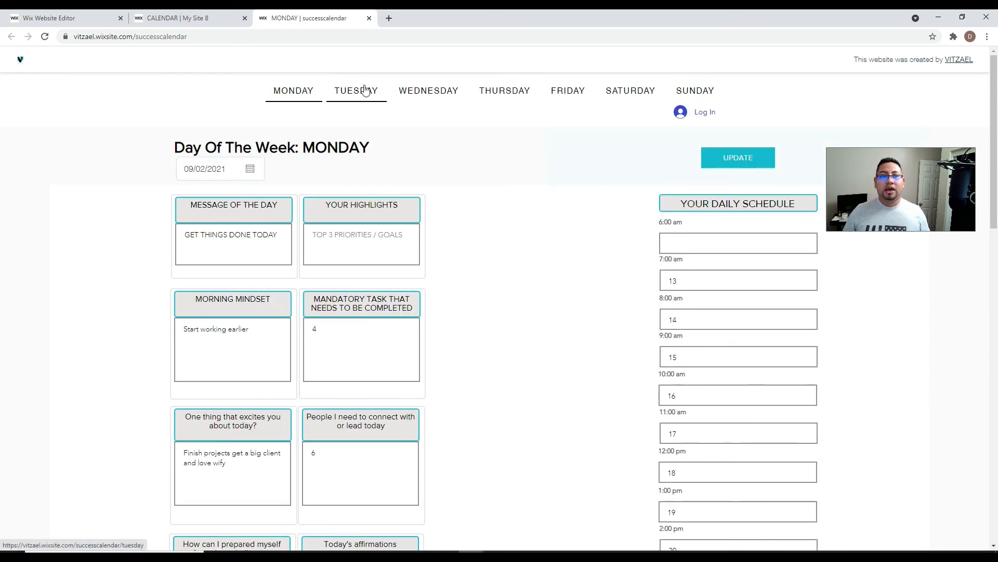
click(430, 101)
click(507, 95)
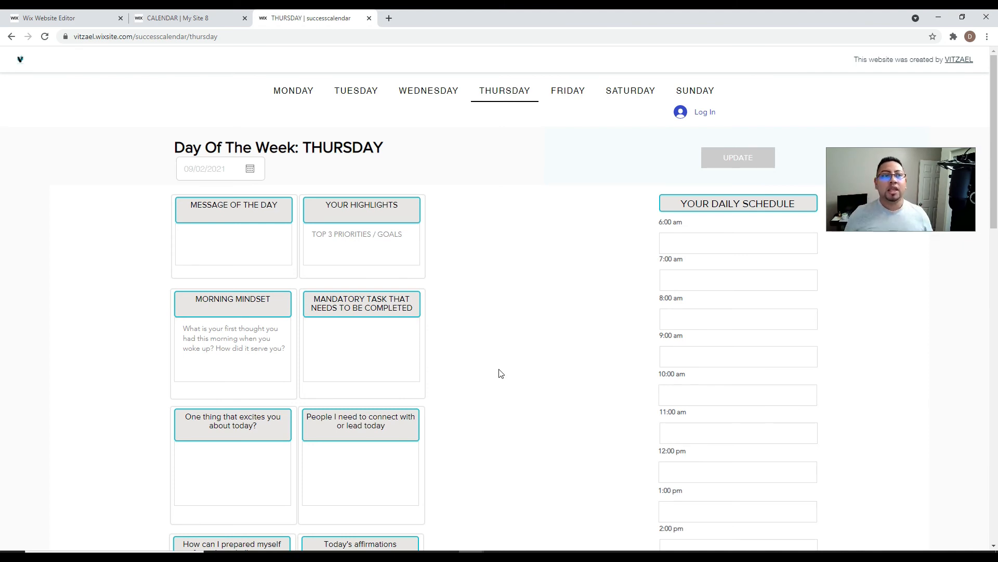
click(369, 18)
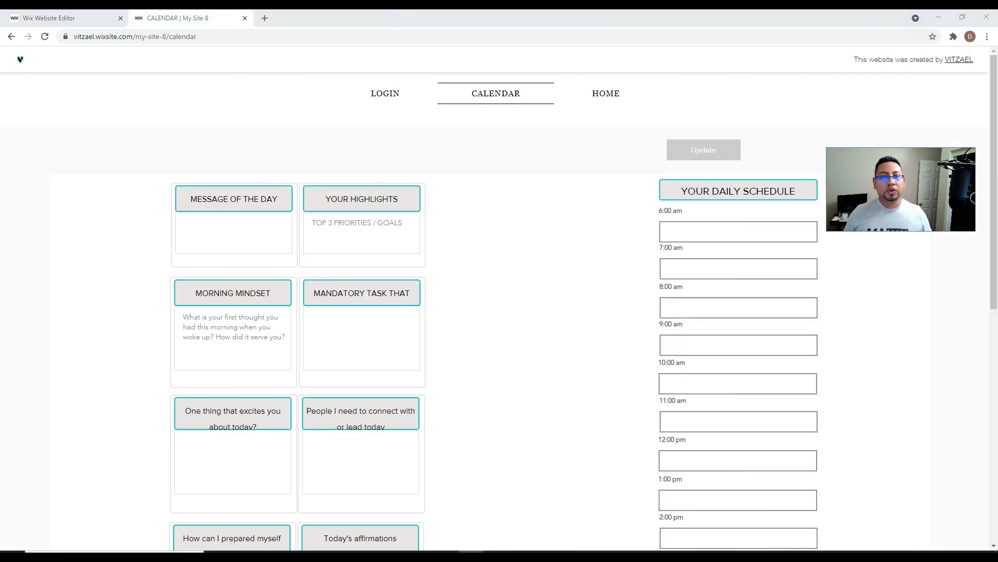
- Sign in with Google from the LOGIN page and open the CALENDAR page
click(388, 94)
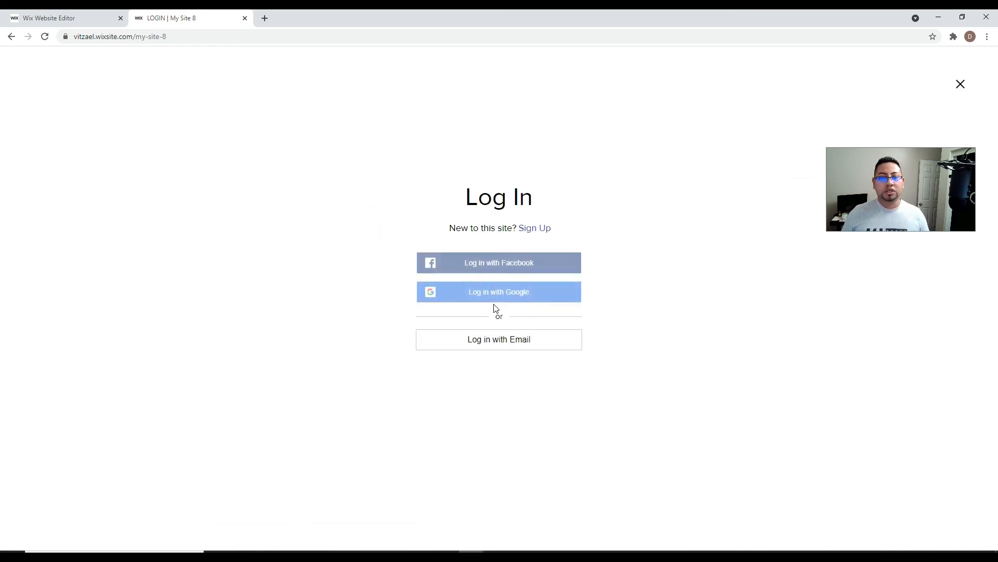
click(502, 295)
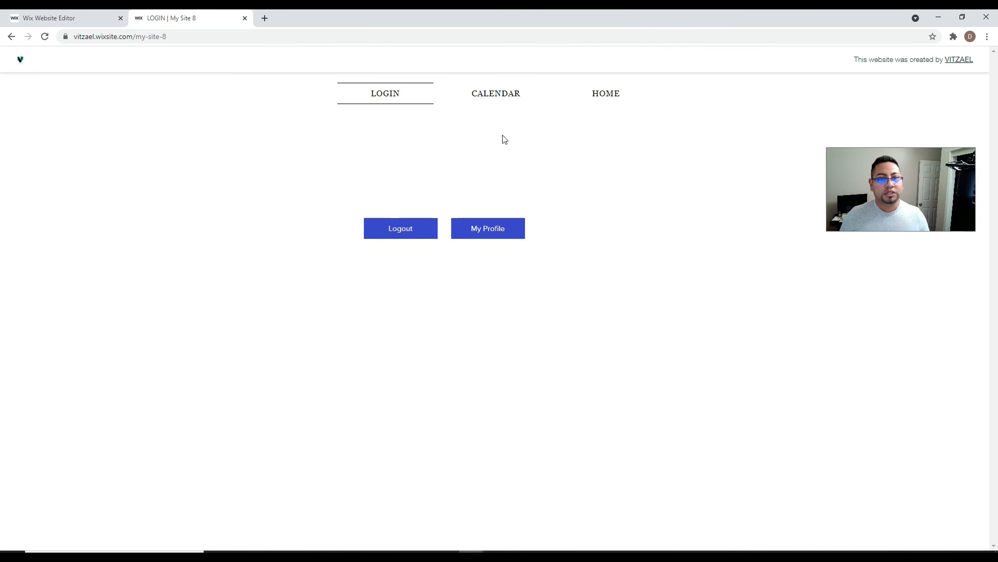
click(513, 102)
scroll(275, 383, down, 3)
scroll(276, 383, up, 3)
click(235, 232)
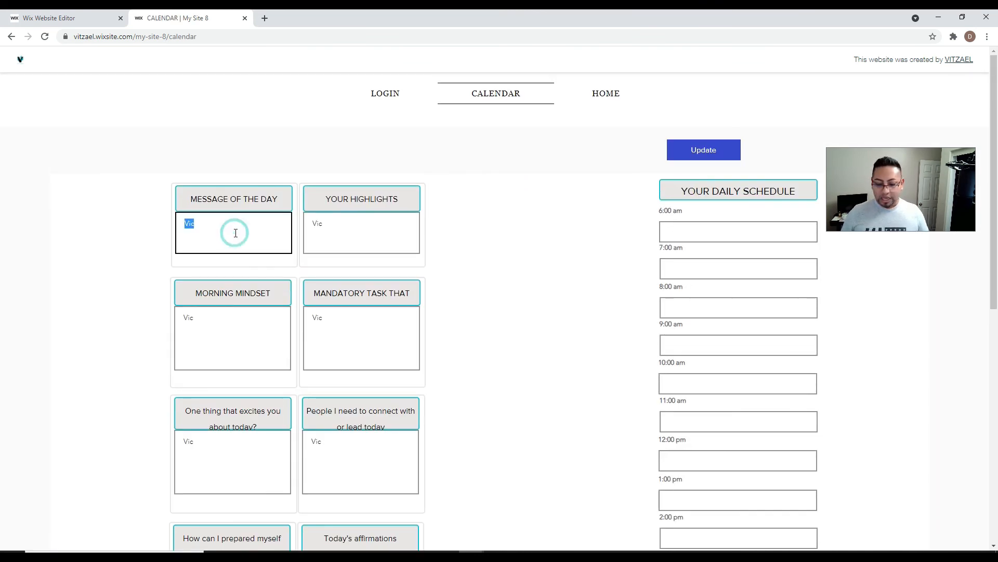
text(12)
key(Tab)
text(1)
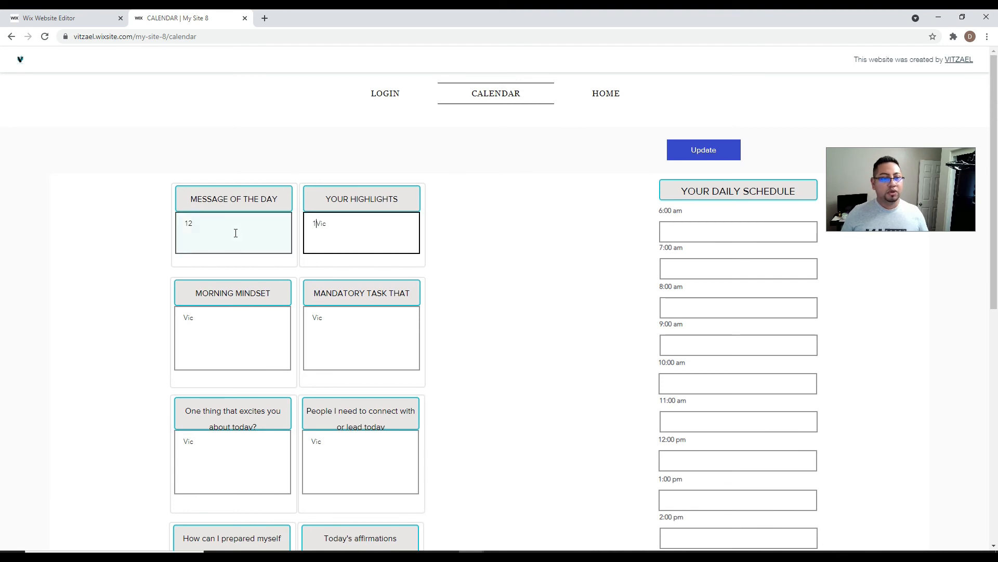
double_click(320, 223)
text(121)
double_click(189, 330)
text(12)
click(321, 317)
double_click(320, 318)
text(12)
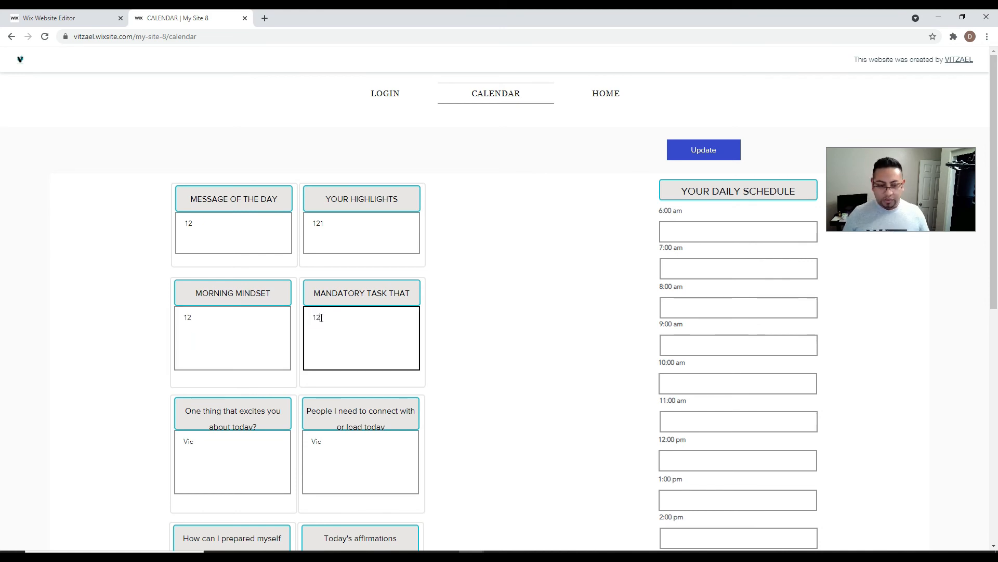
click(245, 450)
double_click(245, 451)
text(12)
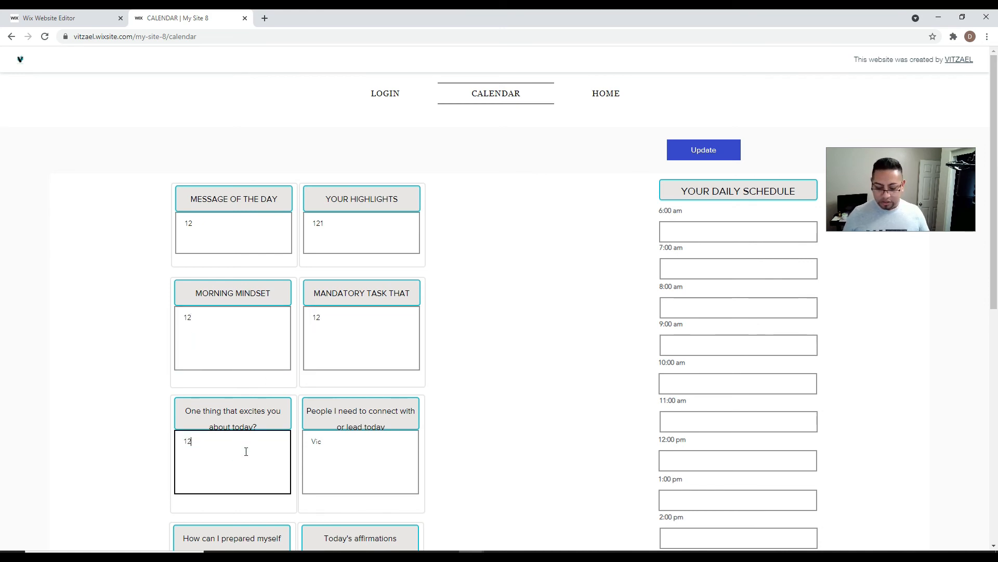
double_click(384, 449)
text(12)
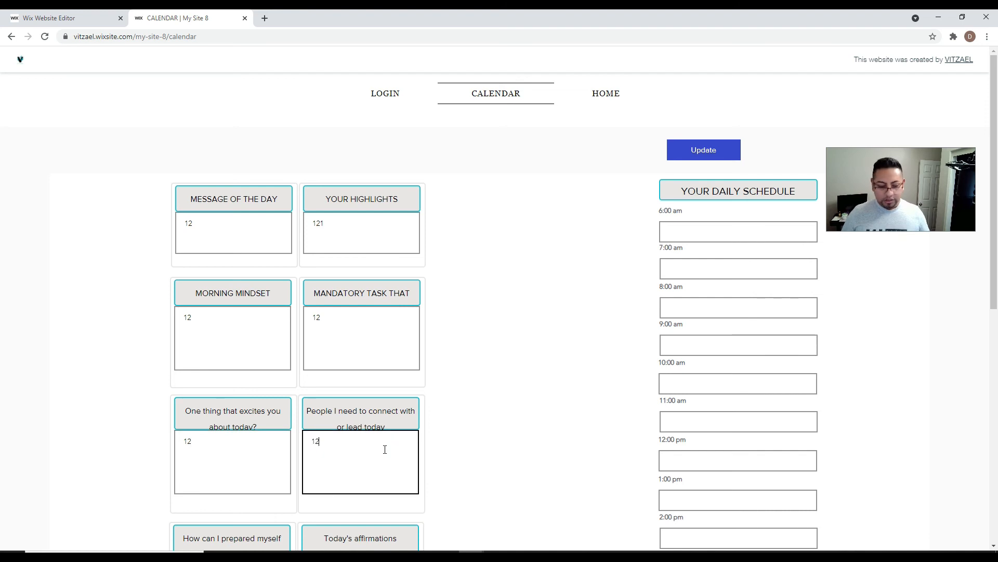
scroll(245, 350, down, 4)
click(239, 382)
double_click(239, 382)
text(12)
click(326, 371)
double_click(326, 370)
text(12)
scroll(364, 360, up, 4)
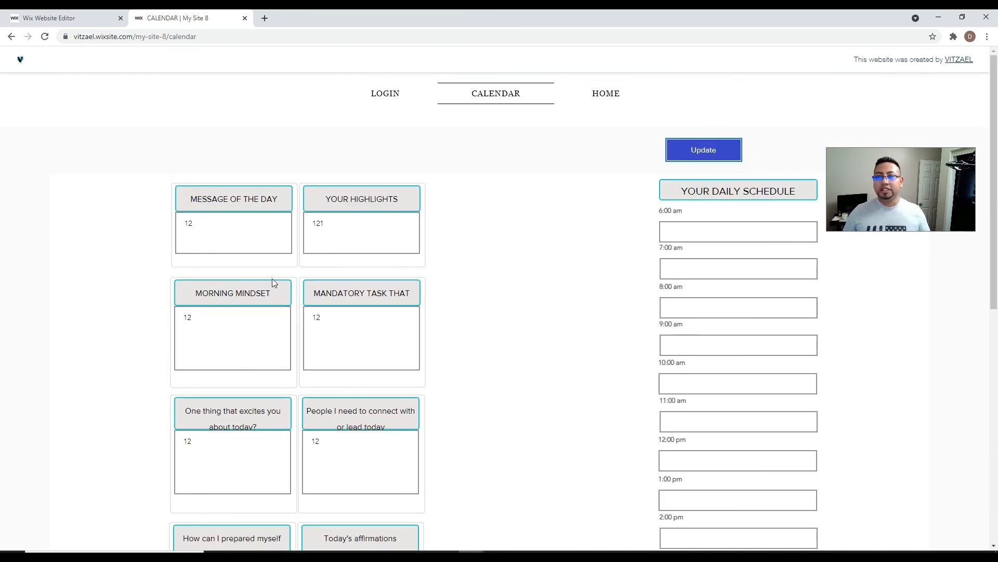
- Log out from the LOGIN page and confirm the CALENDAR page is blank
click(395, 96)
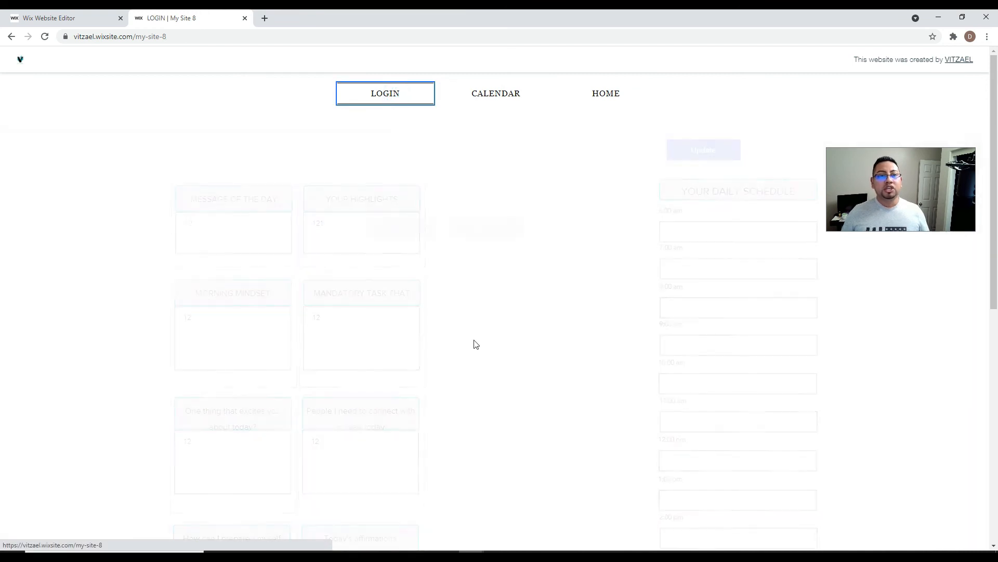
click(419, 237)
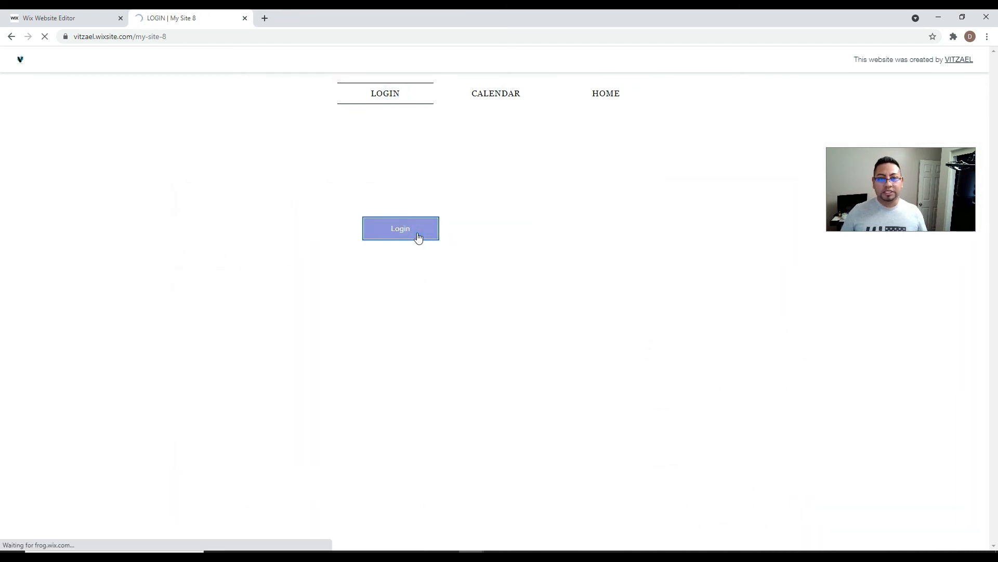
click(508, 95)
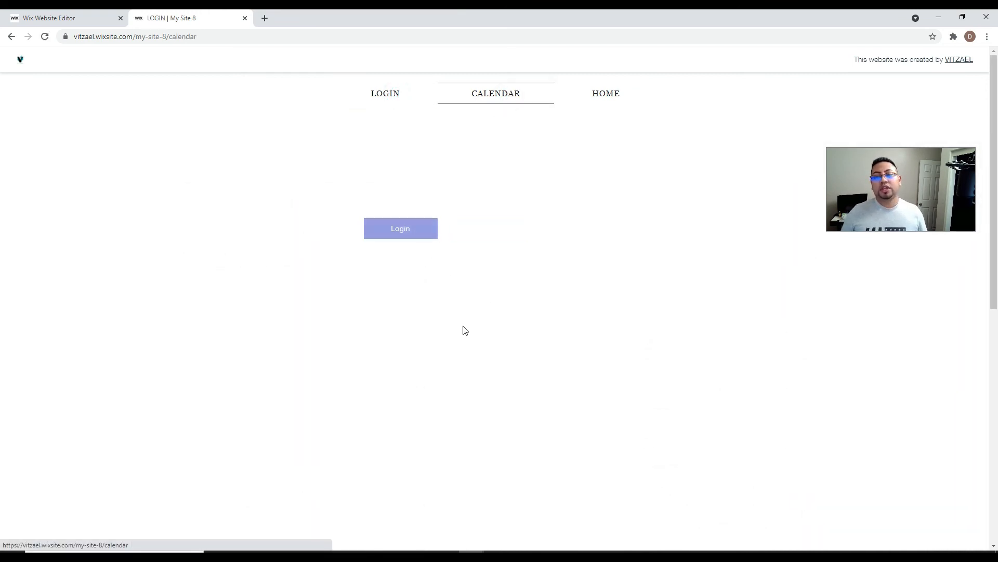
scroll(474, 494, down, 4)
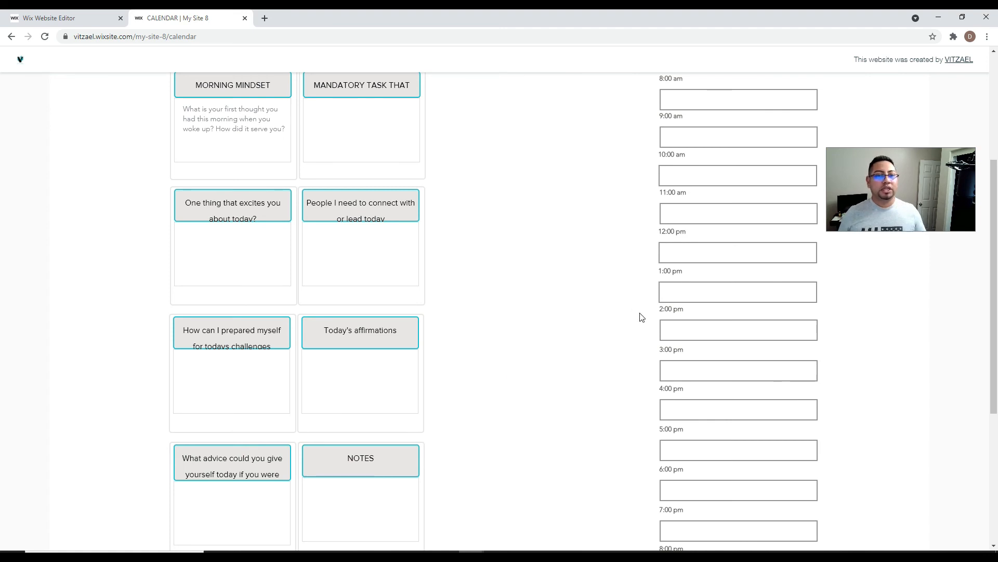
scroll(642, 317, up, 4)
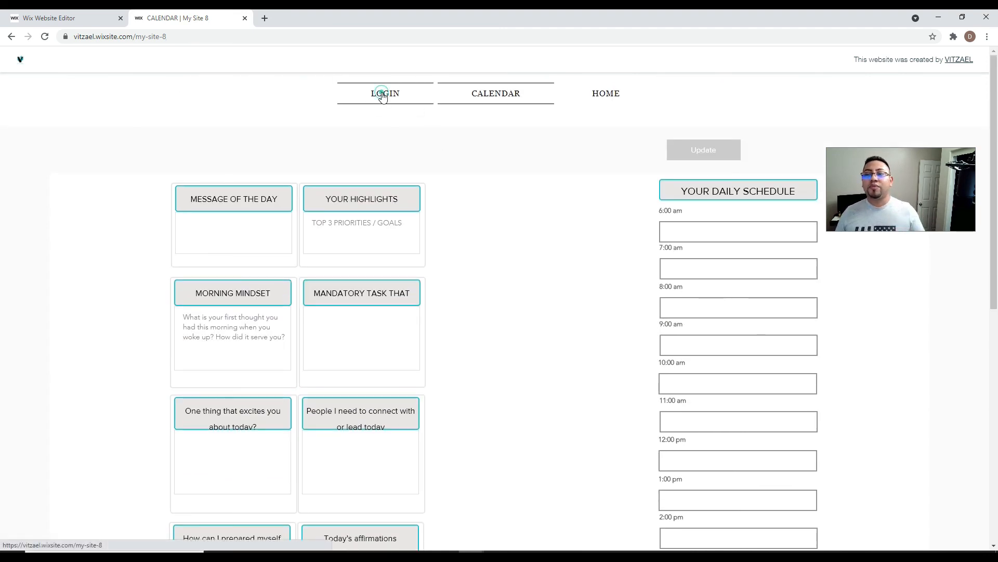
- Log in again with Google and open the member's CALENDAR page
click(382, 96)
click(432, 229)
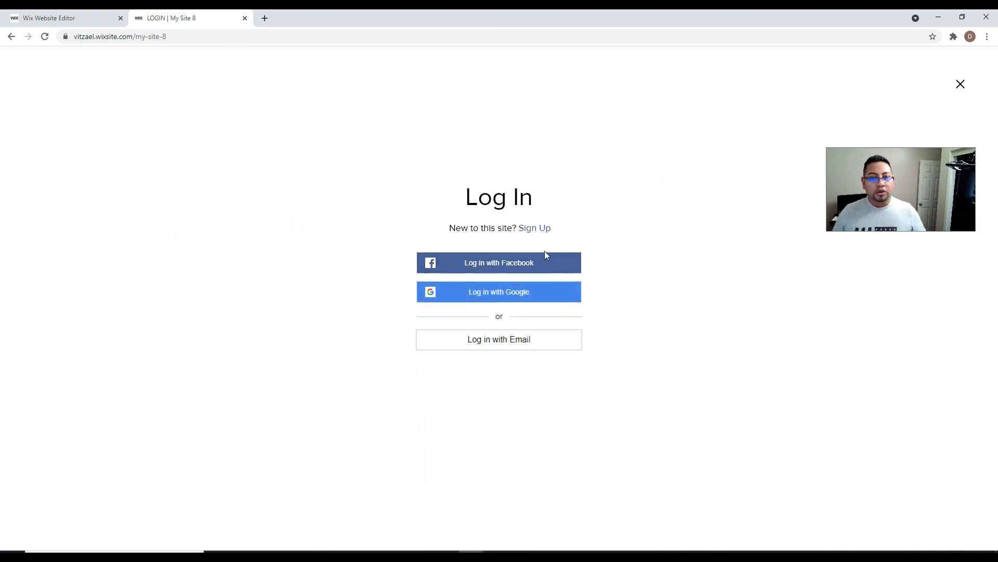
click(519, 292)
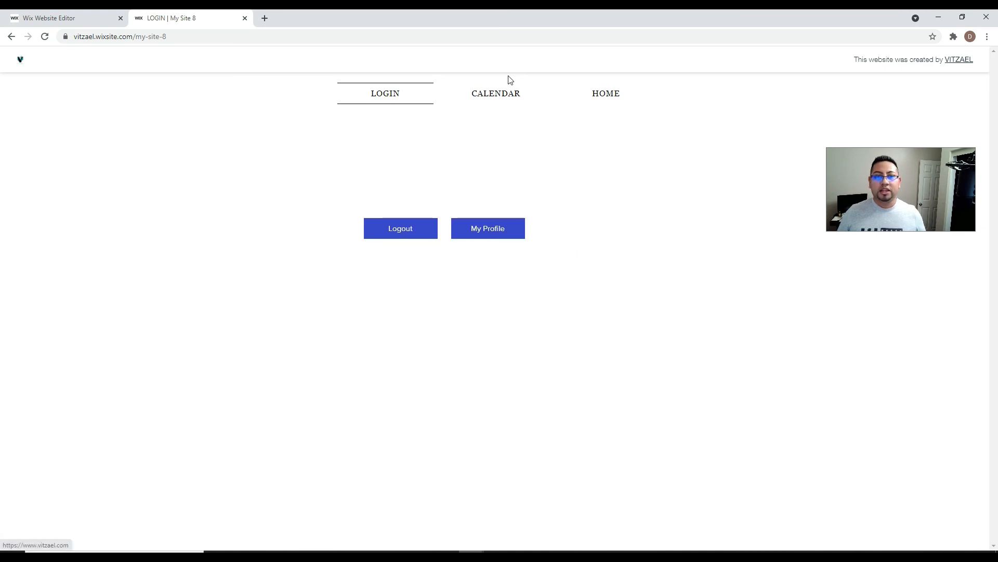
click(502, 92)
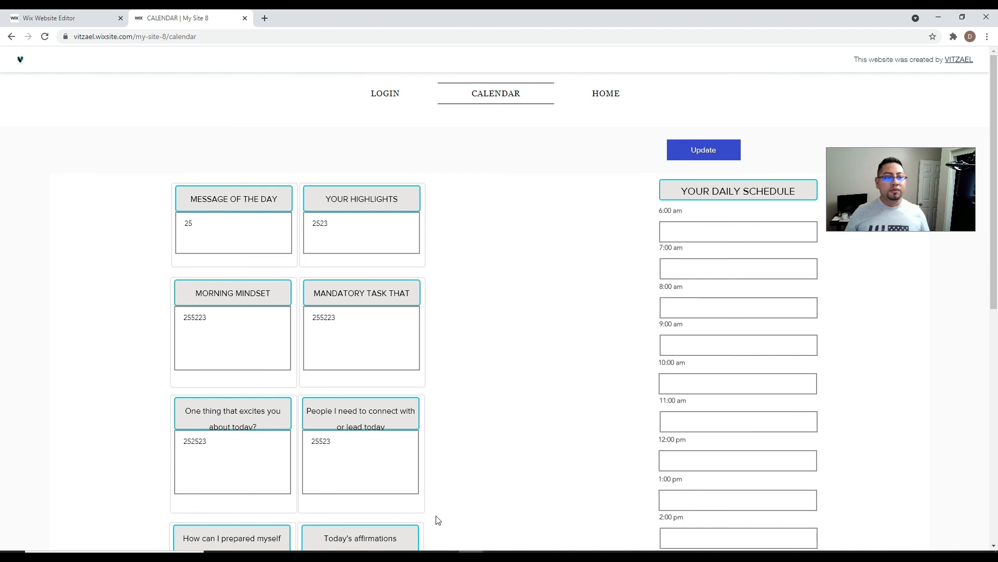
- Replace Message of the Day, Your Highlights, Morning Mindset and three more planner boxes with "a"
double_click(227, 233)
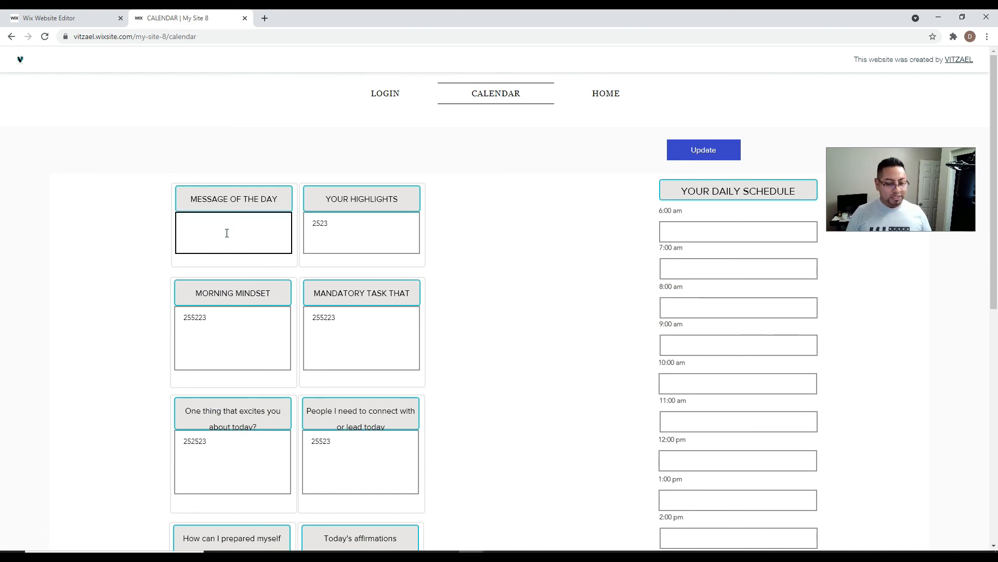
text(a)
double_click(352, 230)
text(a)
double_click(252, 319)
text(a)
double_click(325, 319)
text(a)
double_click(202, 444)
text(a)
click(347, 459)
double_click(346, 459)
text(a)
- Overwrite the preparation, affirmations, advice and Notes boxes with "a" and save with Update
scroll(221, 359, down, 5)
double_click(238, 334)
text(a)
double_click(317, 310)
text(a)
double_click(227, 465)
text(a)
double_click(318, 453)
text(a)
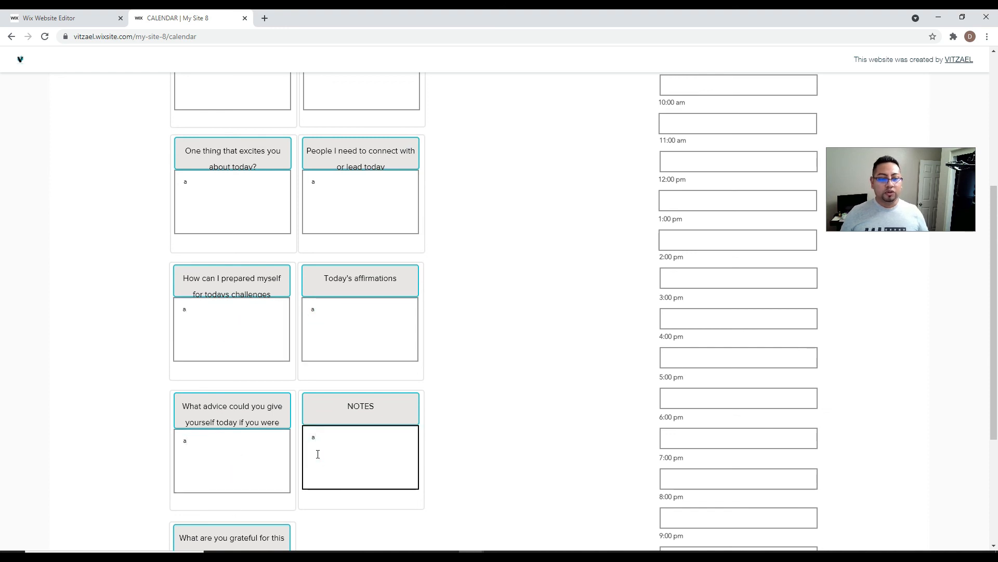
scroll(316, 453, up, 5)
click(709, 150)
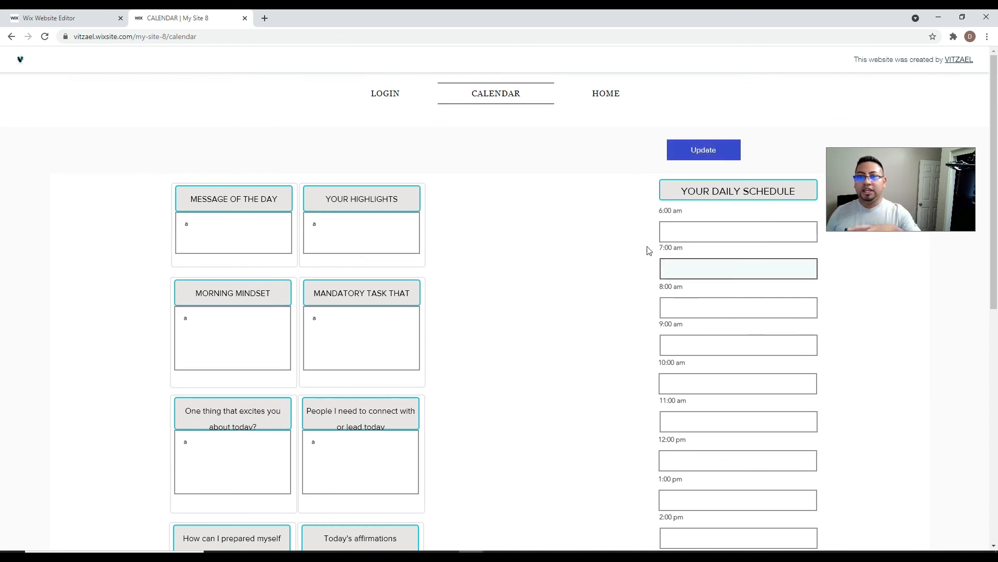
- Log this member out and check the CALENDAR page while logged out
click(387, 94)
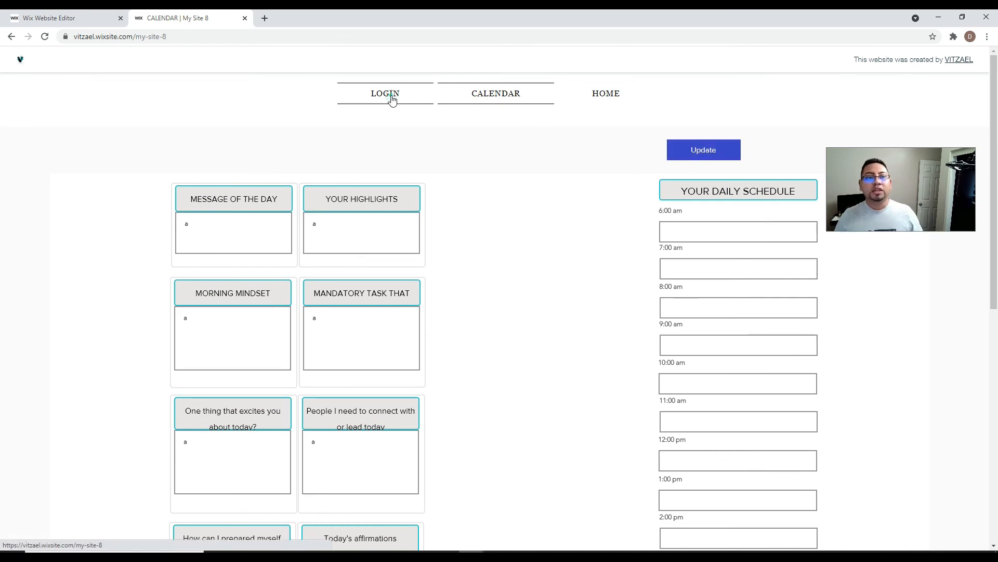
click(414, 234)
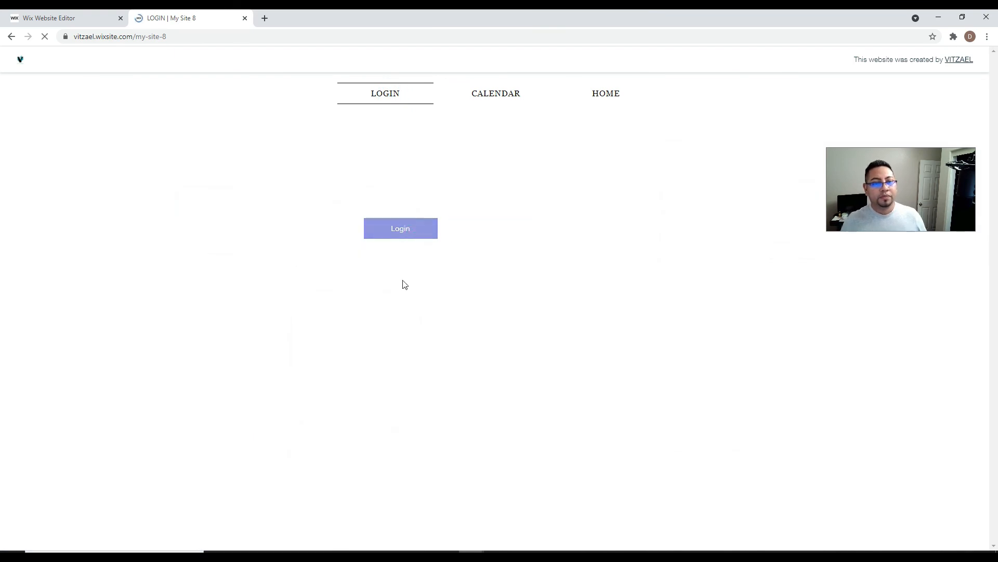
click(497, 100)
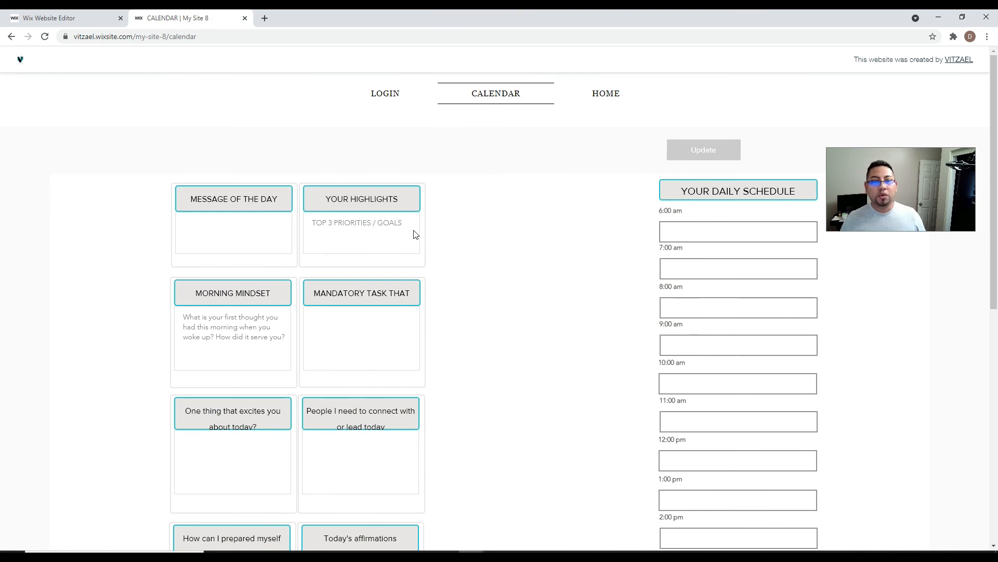
- Log in with Google as the first member and verify the calendar entries 12 and 121
click(393, 96)
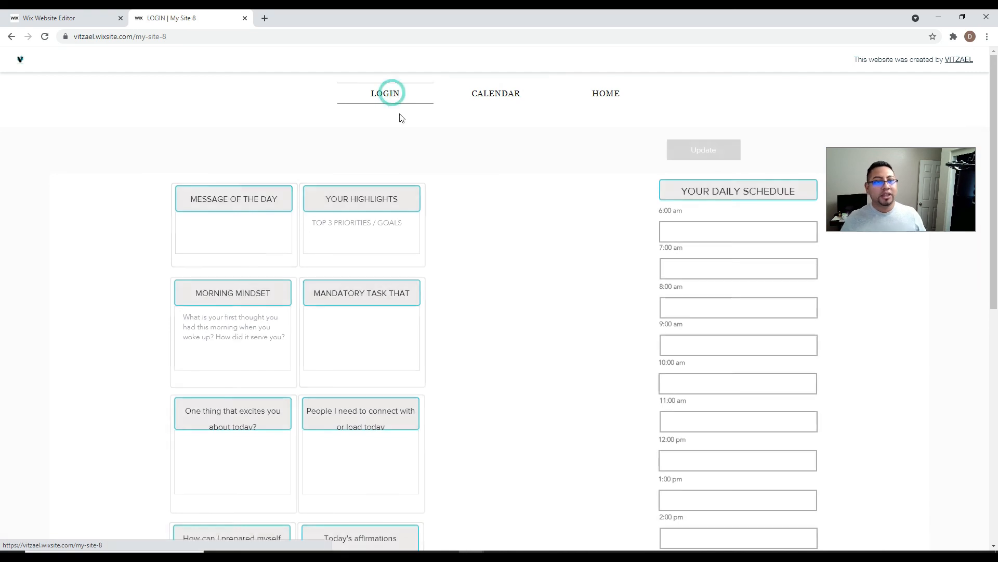
click(404, 230)
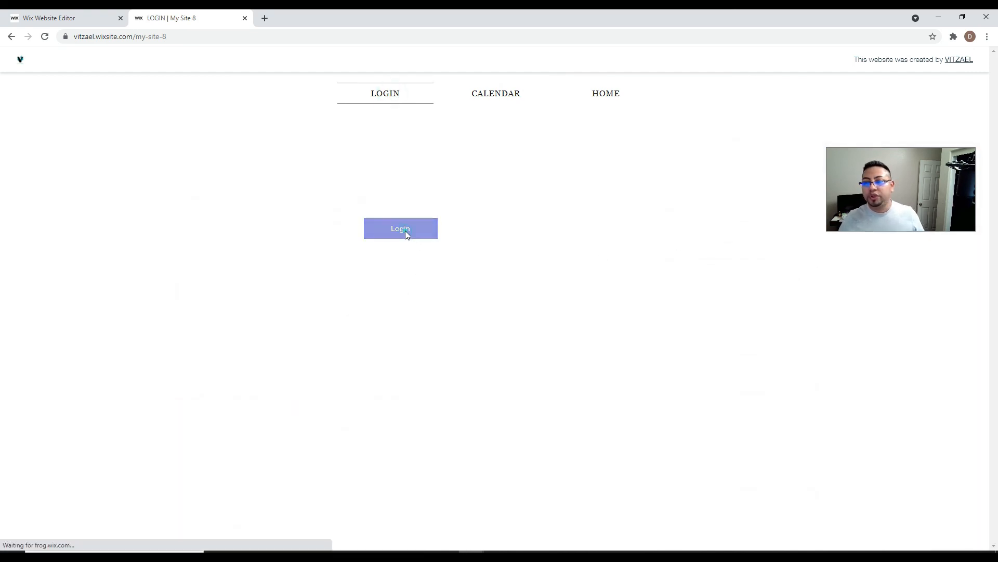
click(525, 291)
drag(161, 18, 0, 35)
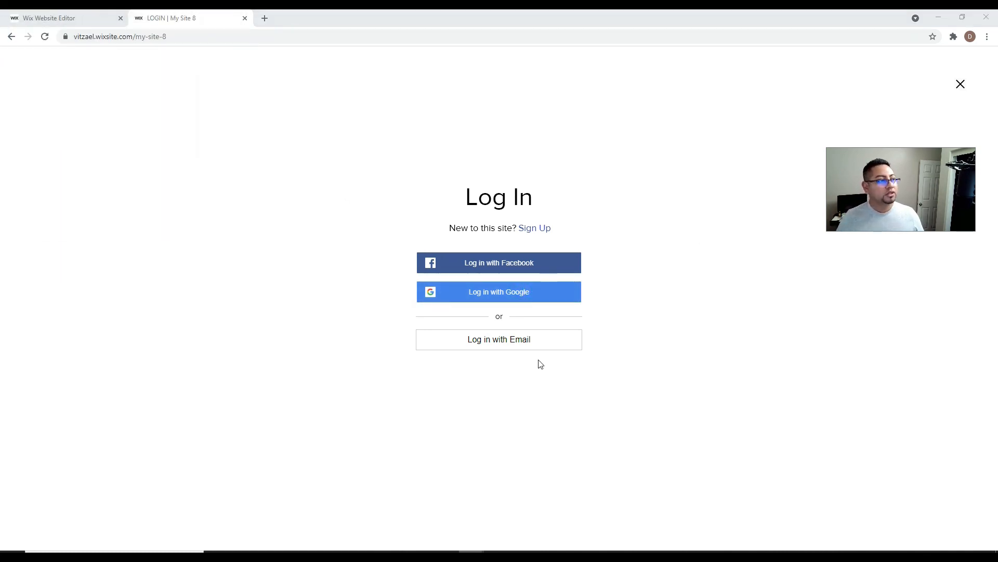
click(528, 92)
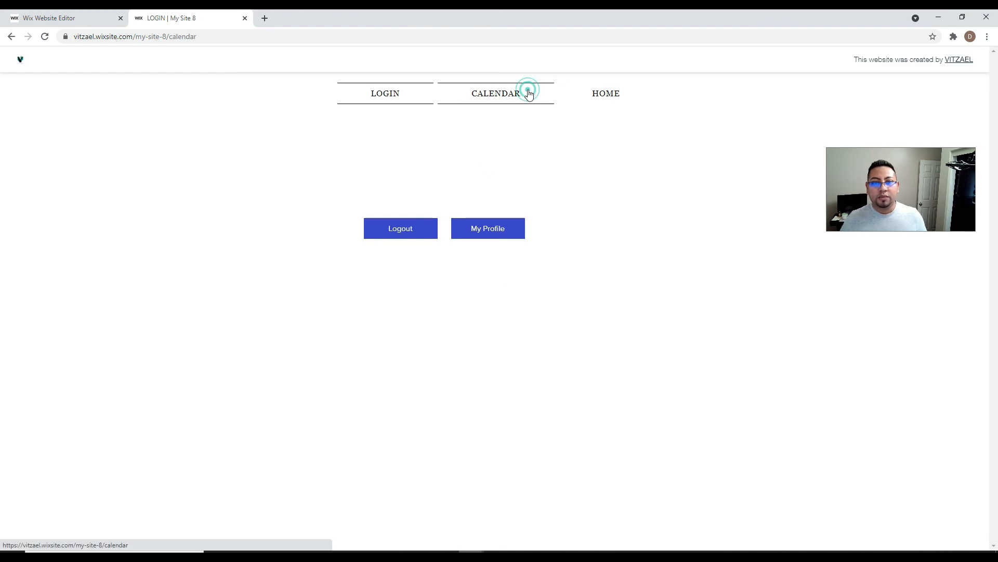
click(225, 223)
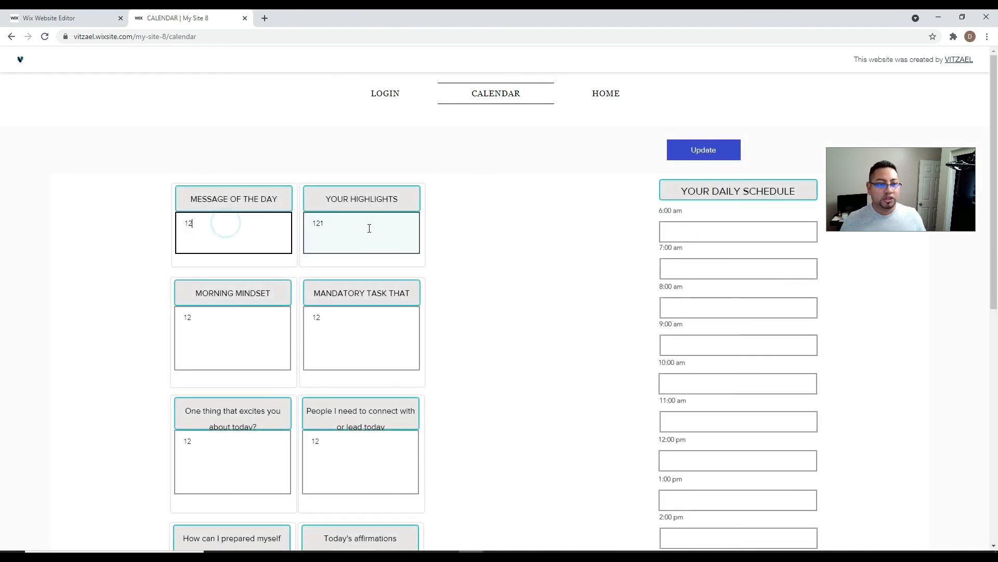
click(245, 329)
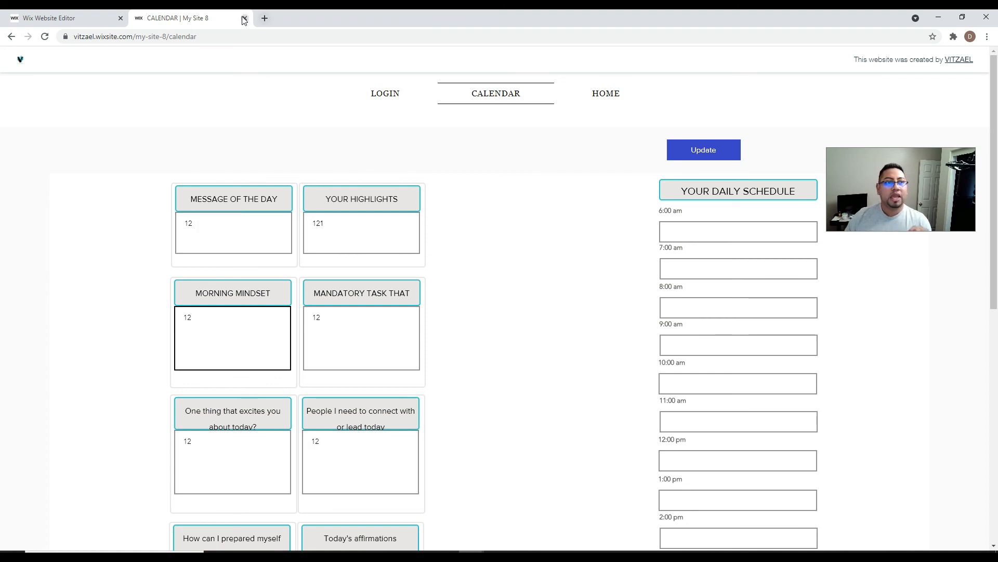
- Move the calendar window off-screen and scroll the My Site 11 running-club page down and back up
drag(274, 17, 997, 104)
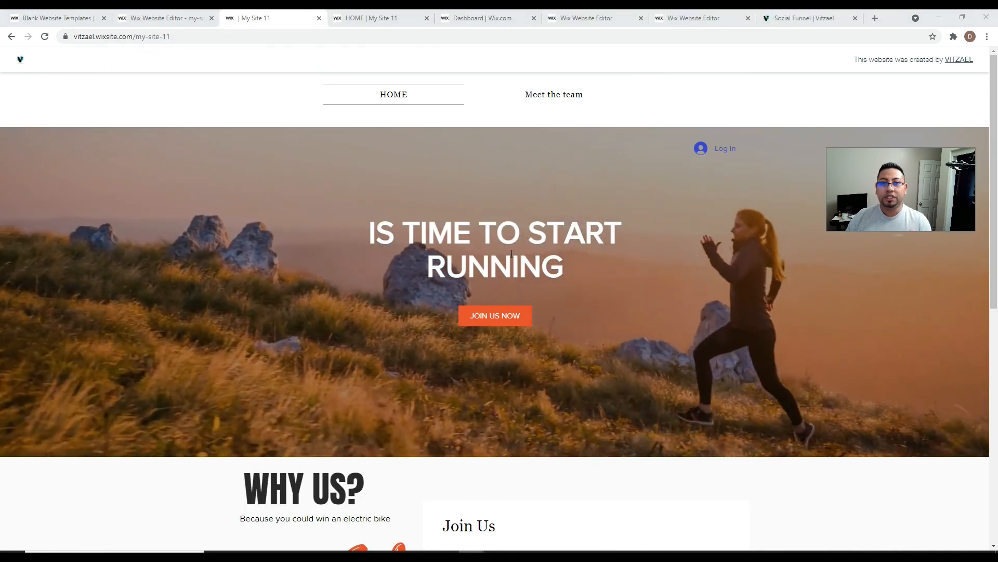
scroll(629, 299, down, 1)
scroll(624, 301, down, 7)
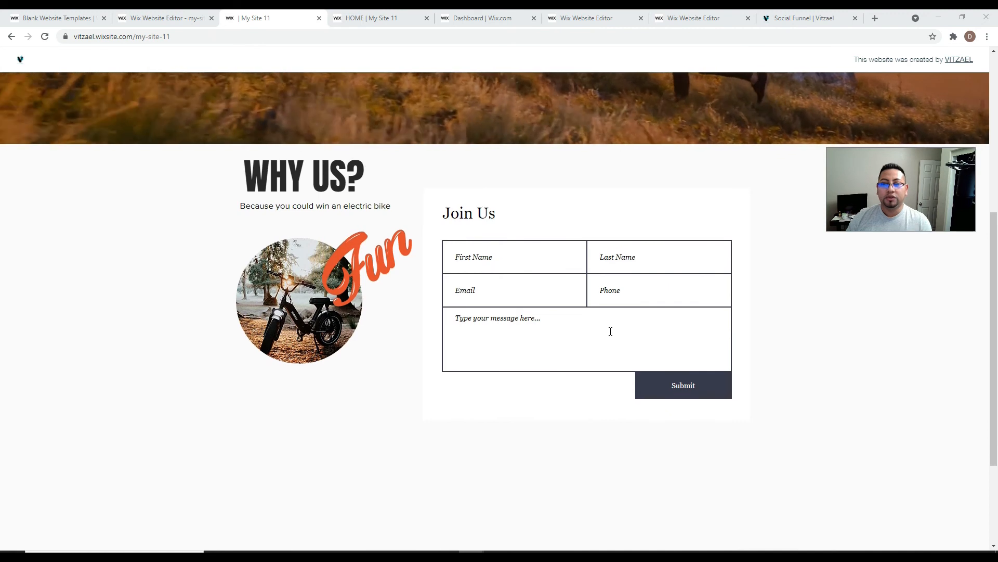
scroll(611, 329, up, 3)
scroll(610, 331, up, 4)
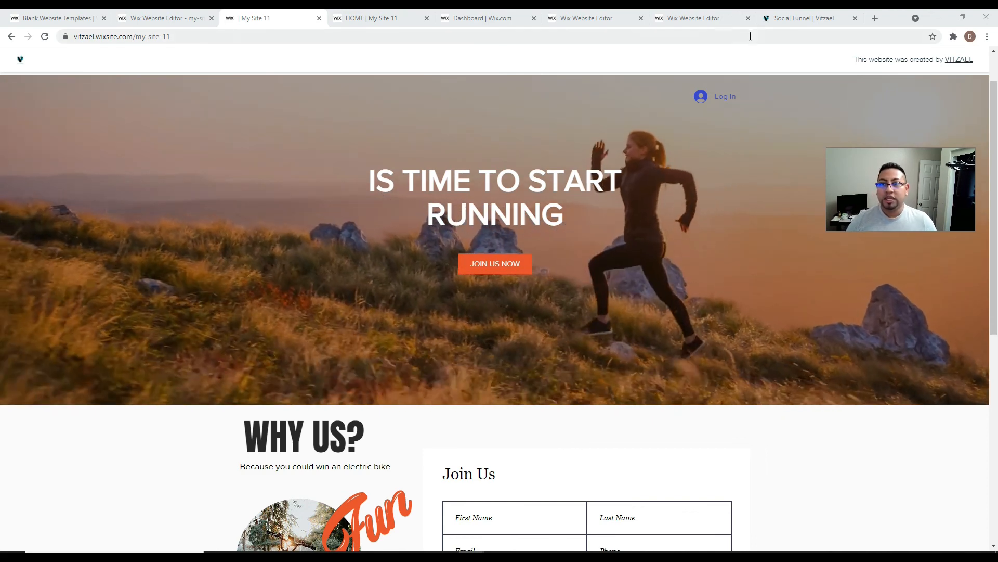
- In the Social Funnel tab, strip the page path to load the vitzael.com home page
click(794, 18)
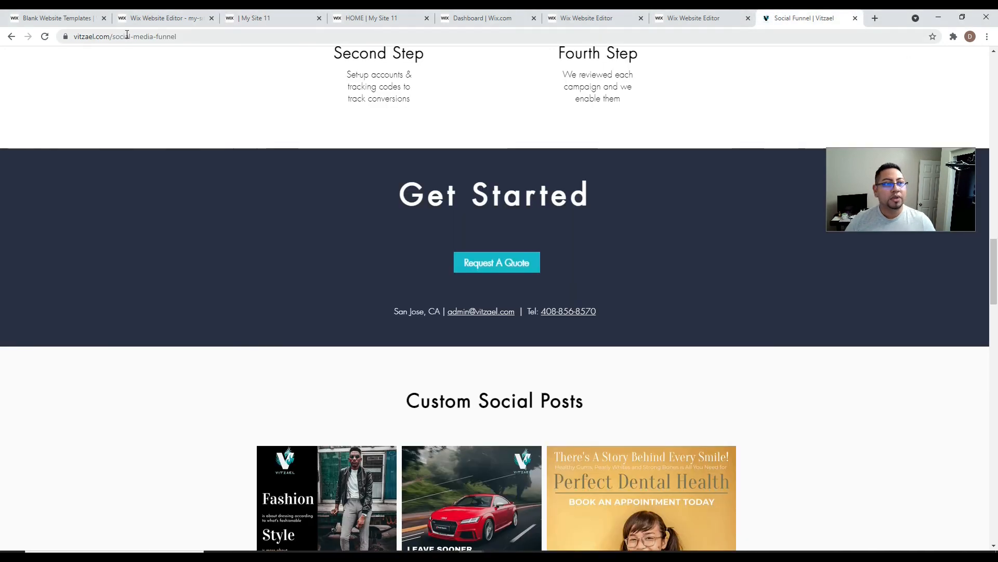
drag(111, 35, 190, 42)
key(BackSpace)
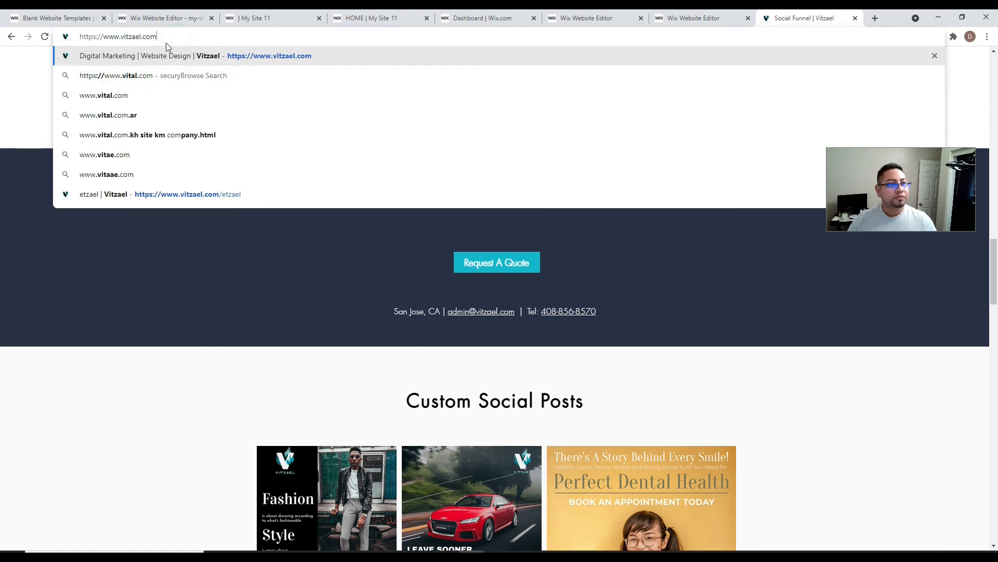
click(282, 62)
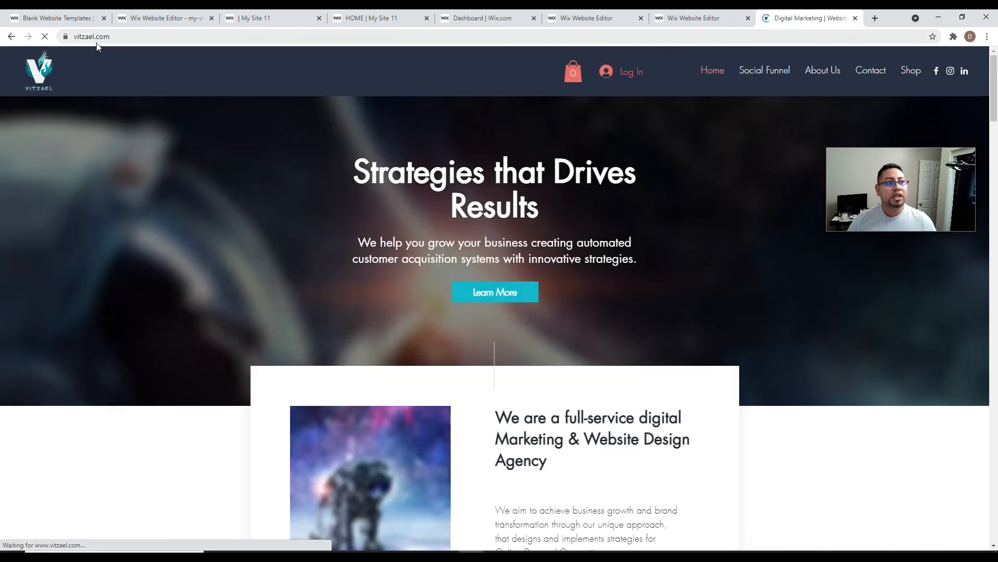